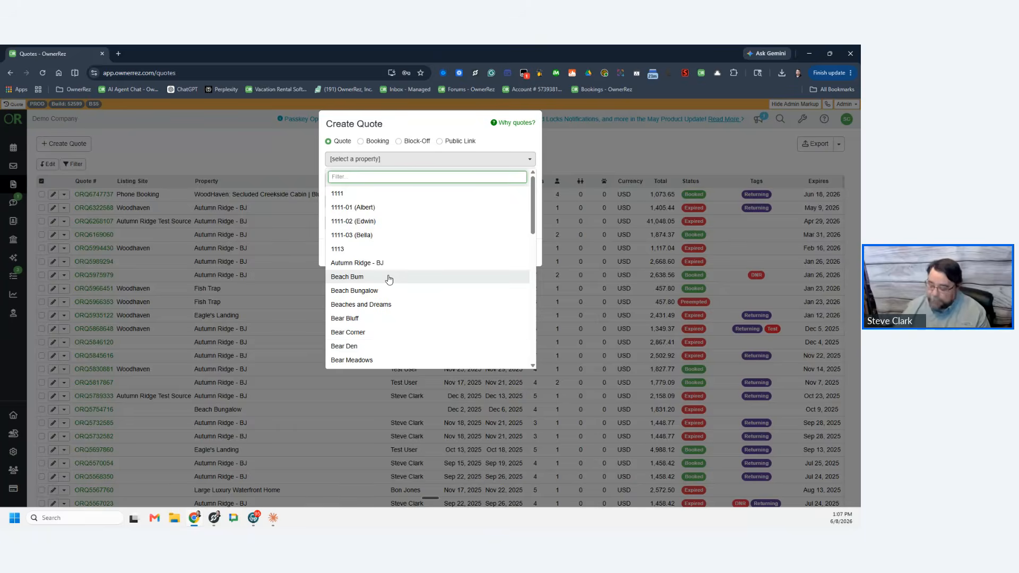
Step: Quote the WoodHaven cabin for Jul 14–18, 2026 with Phone Booking as the source
type("wood")
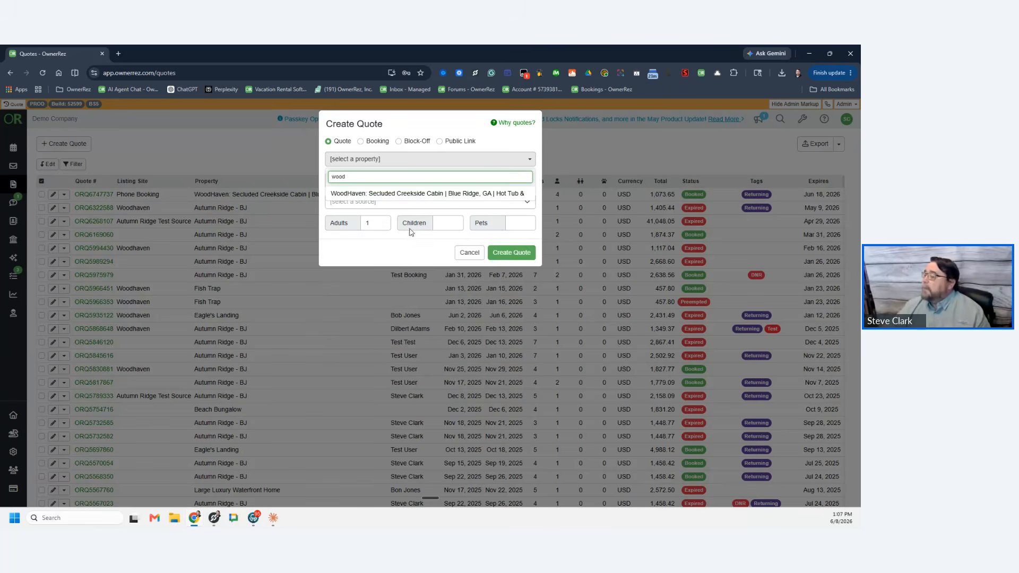
left_click(405, 194)
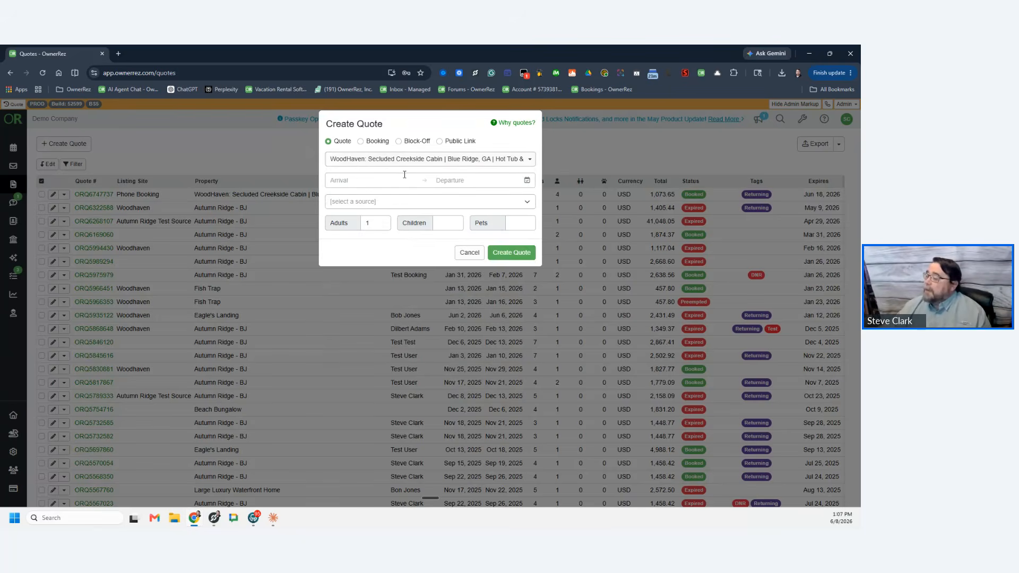
left_click(380, 180)
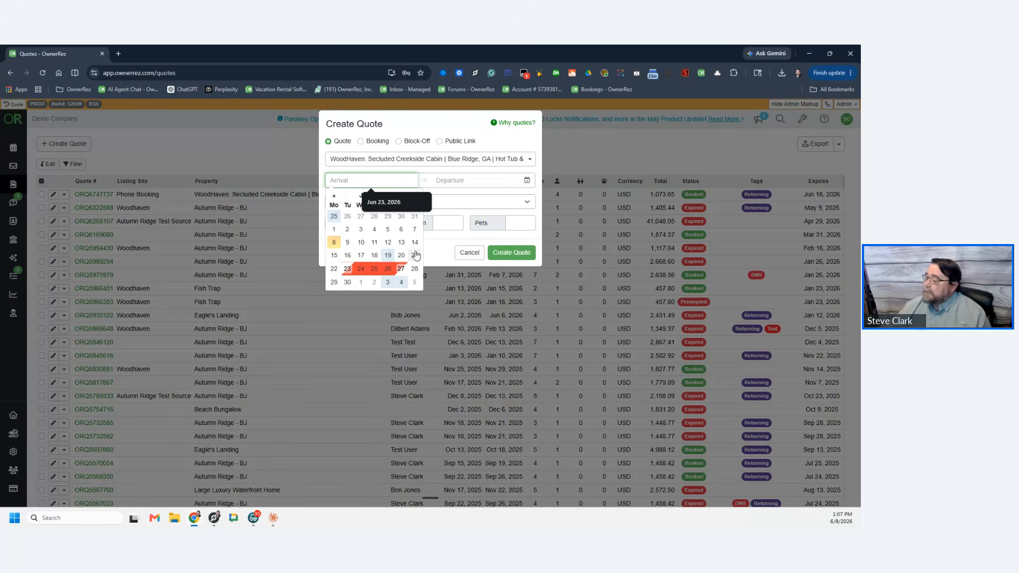
left_click(421, 204)
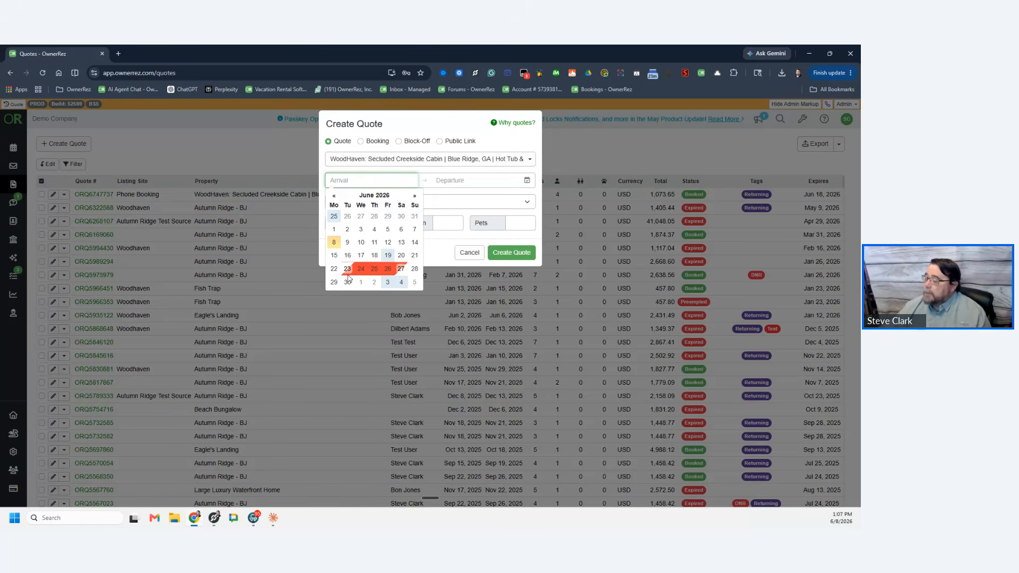
left_click(415, 195)
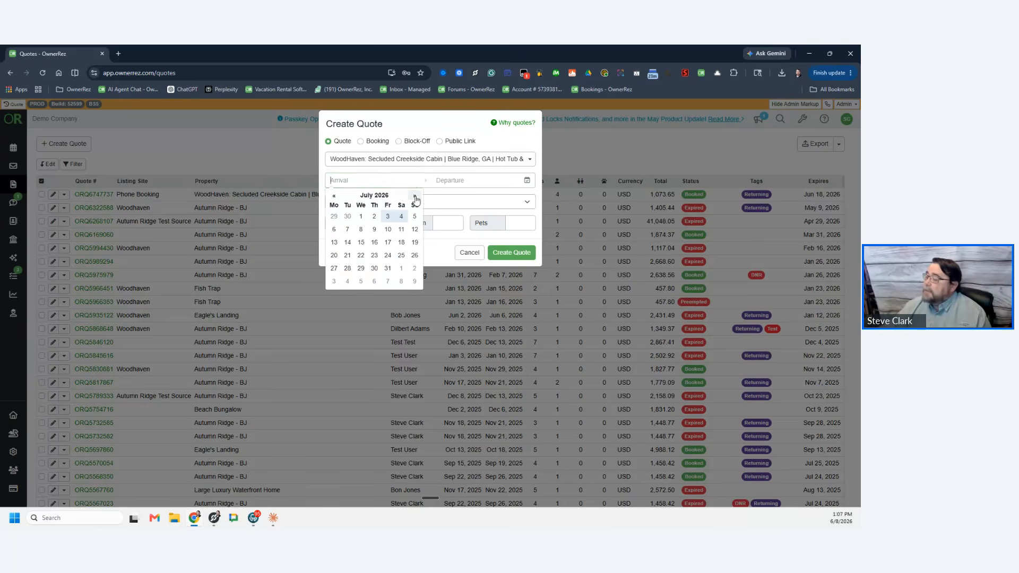
left_click(349, 243)
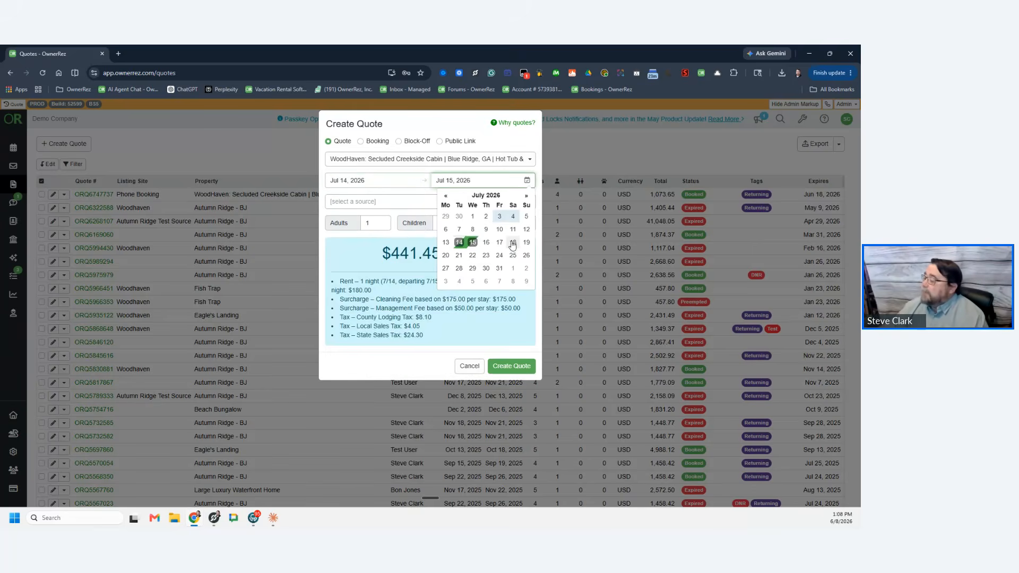
left_click(513, 243)
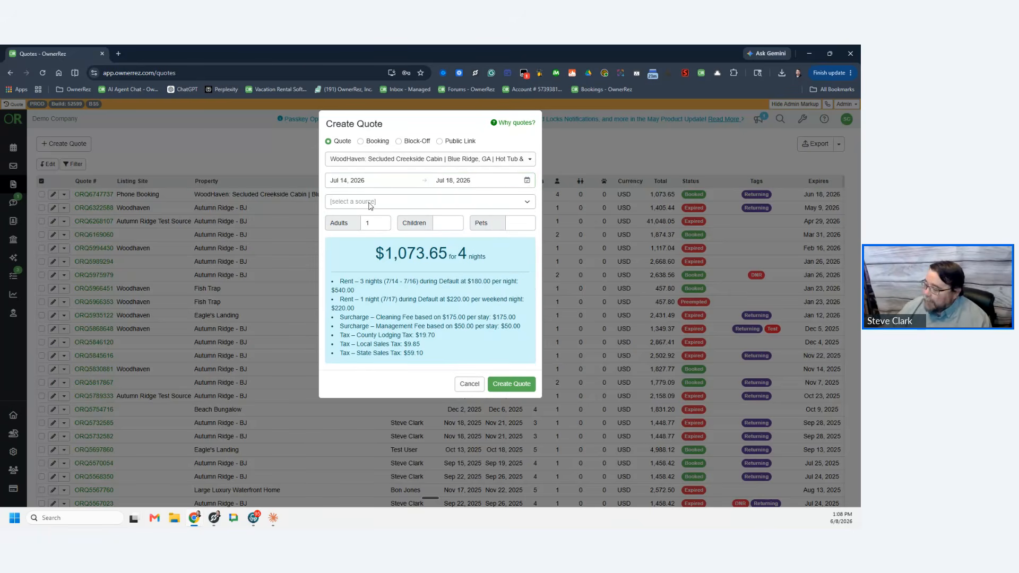
left_click(405, 204)
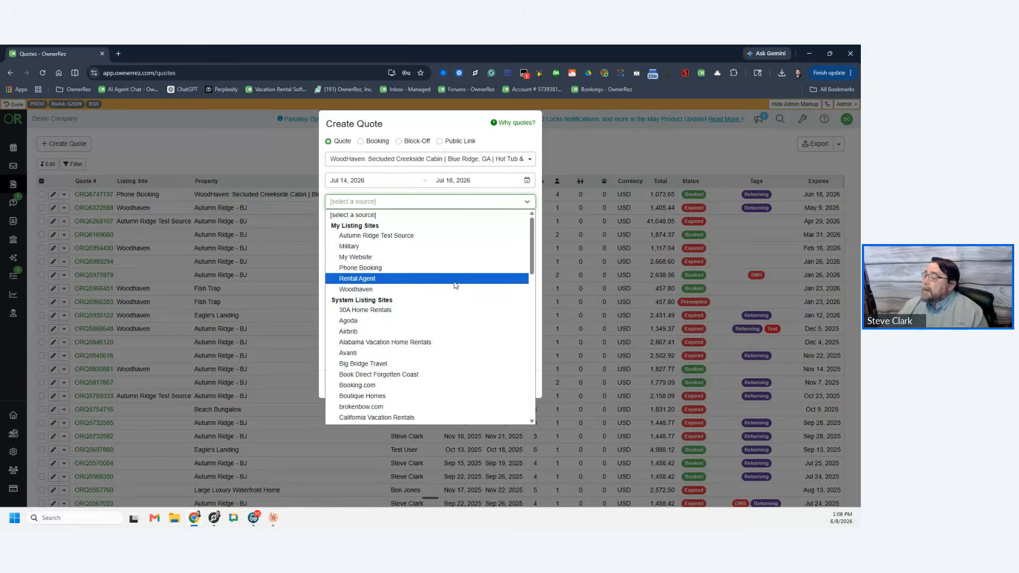
left_click(385, 269)
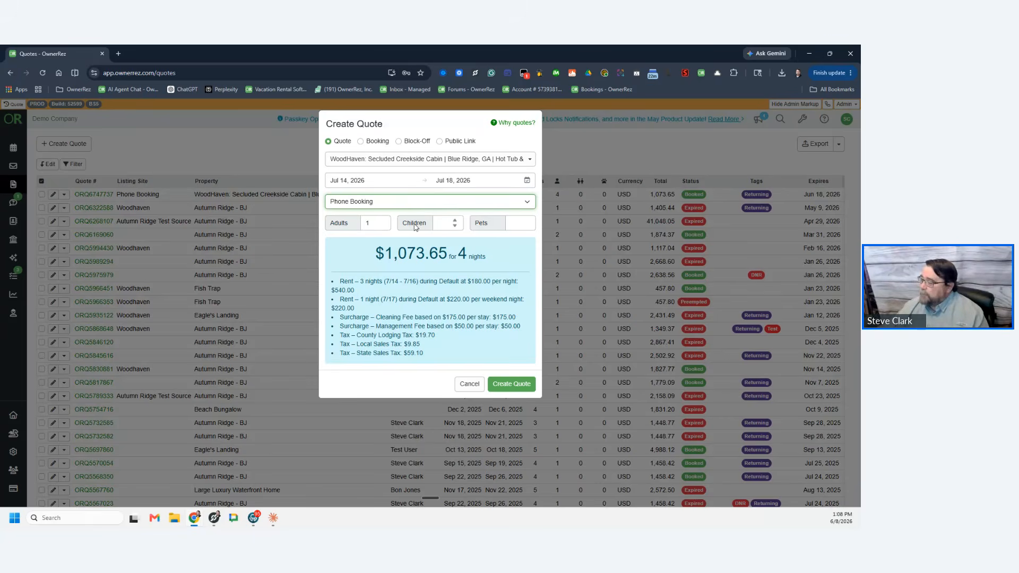
Step: Check the price breakdown, then enter 6 adults and 2 children
double_click(347, 281)
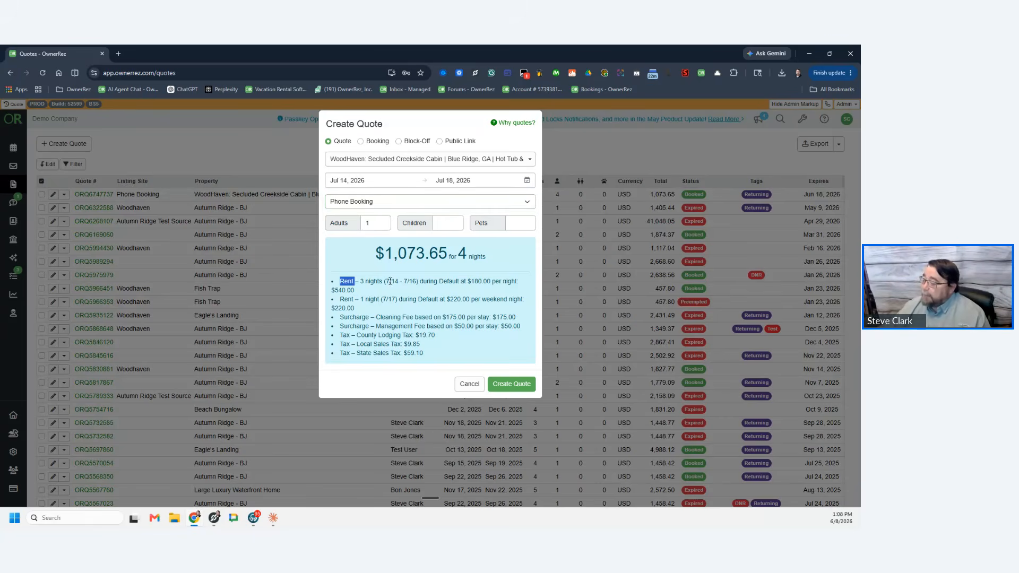
left_click_drag(390, 282, 500, 318)
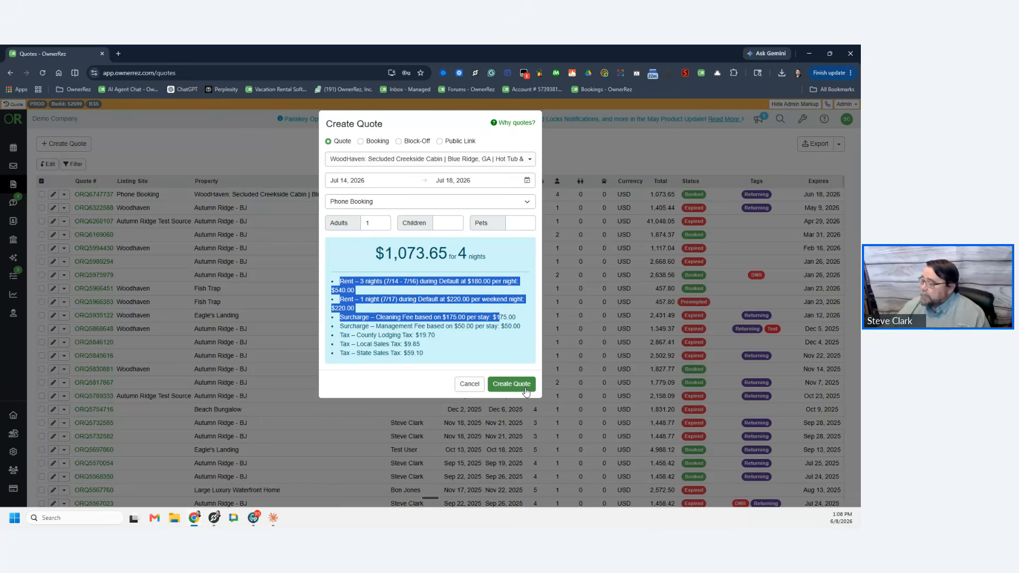
left_click(431, 351)
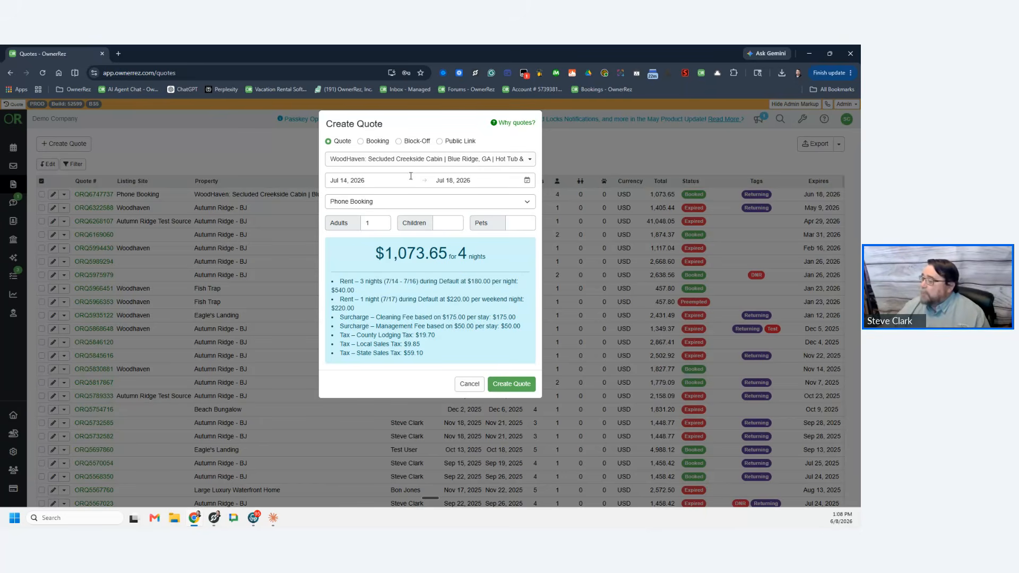
double_click(379, 224)
type("6")
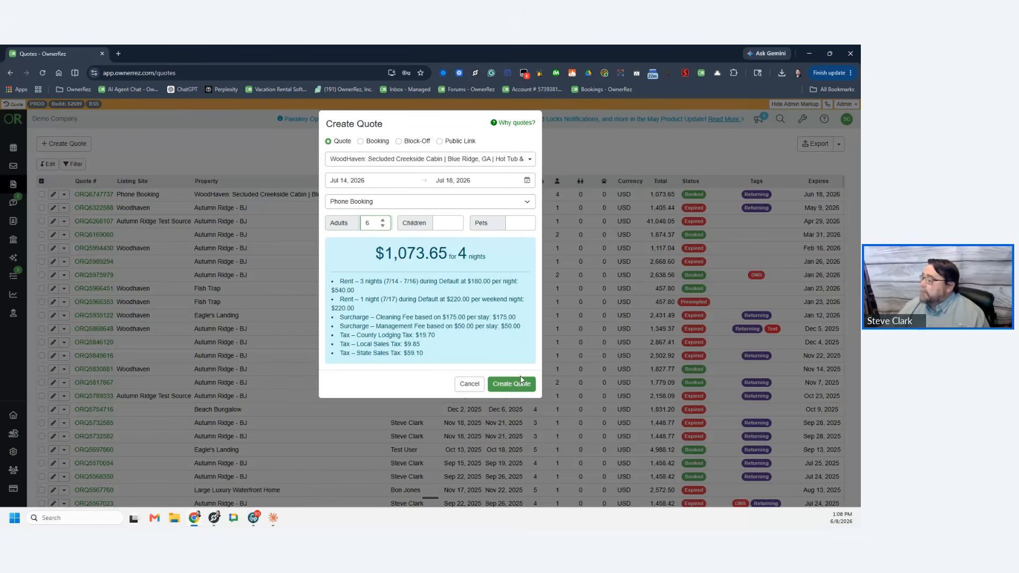
left_click(449, 223)
type("2")
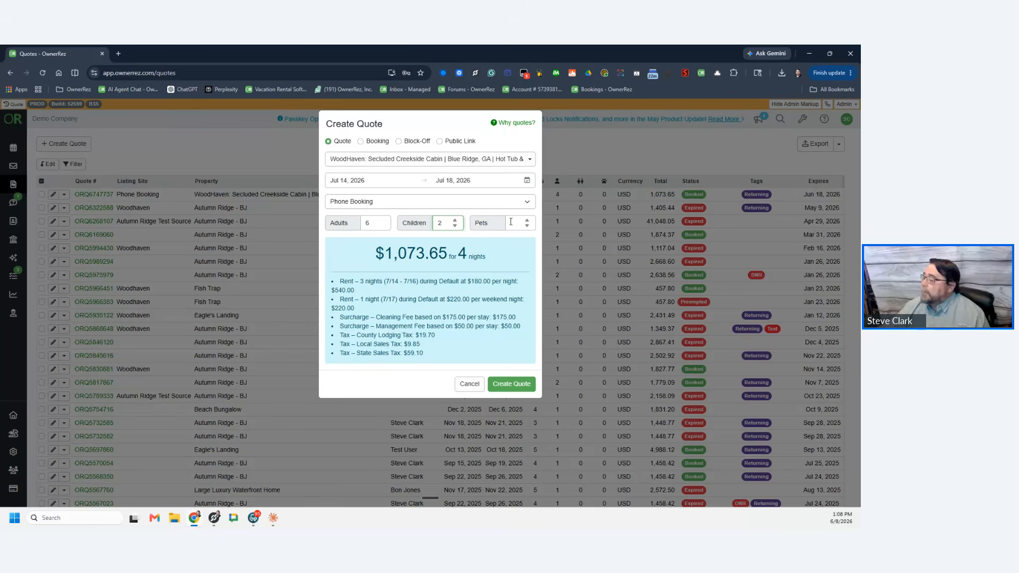
Step: Set pets back to 0 to clear the no-pets warning and create the quote
left_click(510, 222)
type("1")
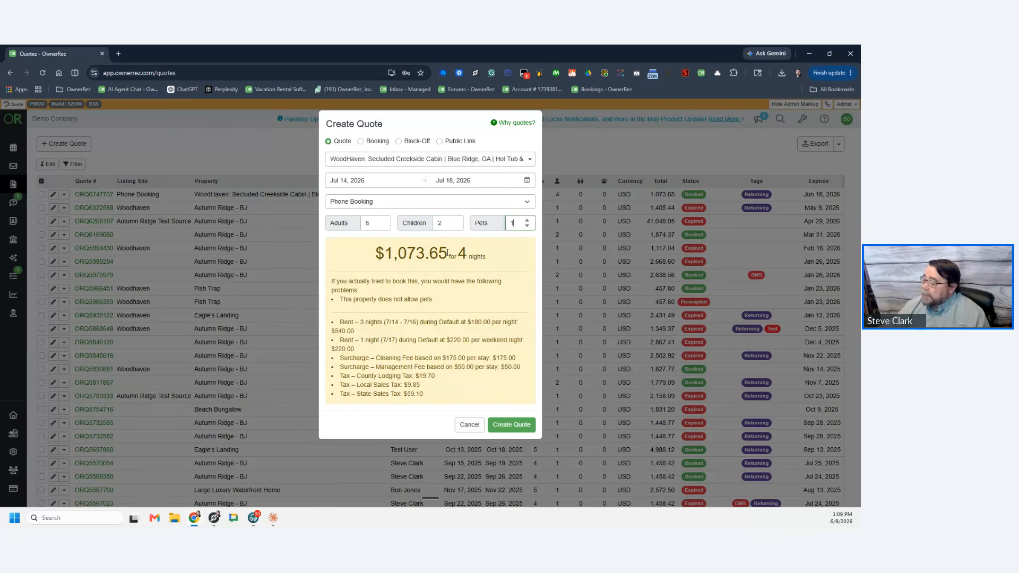
left_click_drag(435, 300, 339, 300)
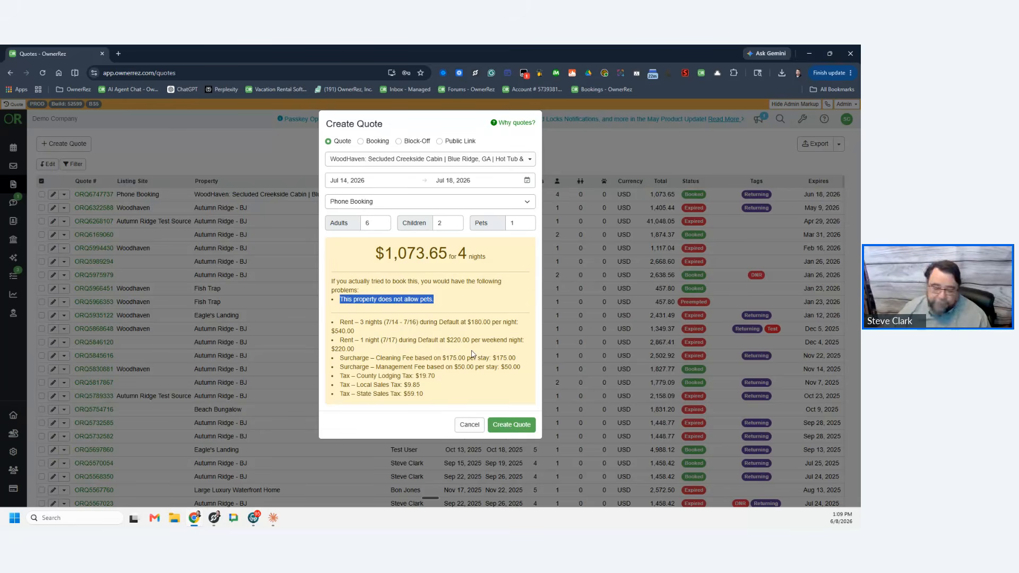
left_click(528, 227)
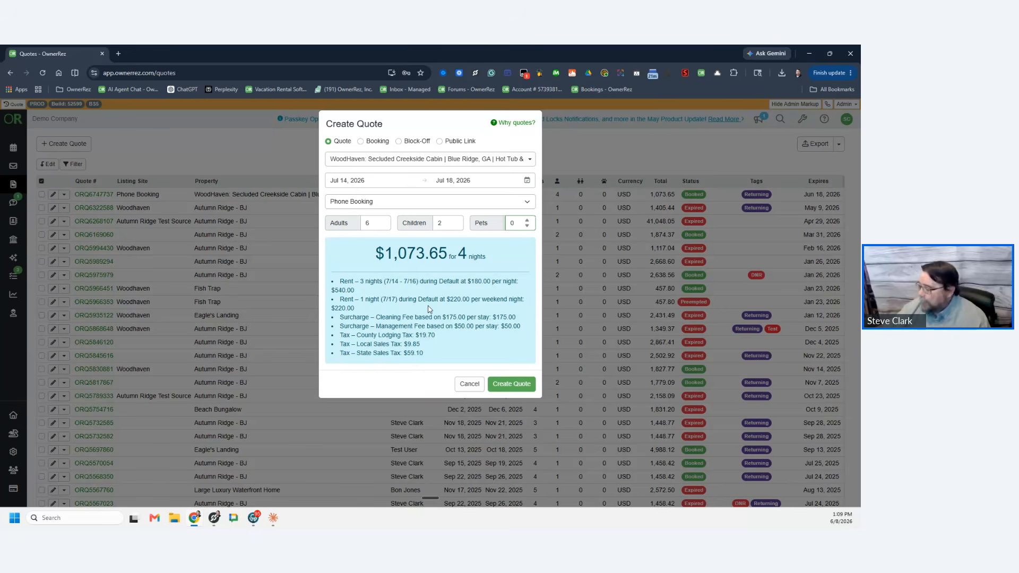
left_click(527, 386)
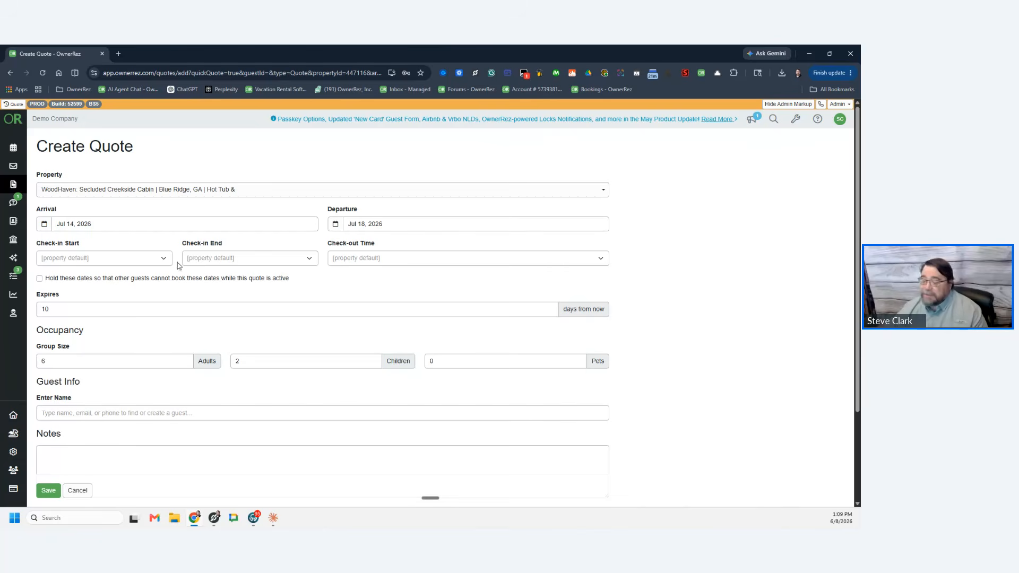
Step: Keep the default check-in time and hold the quoted dates from other guests
left_click(101, 258)
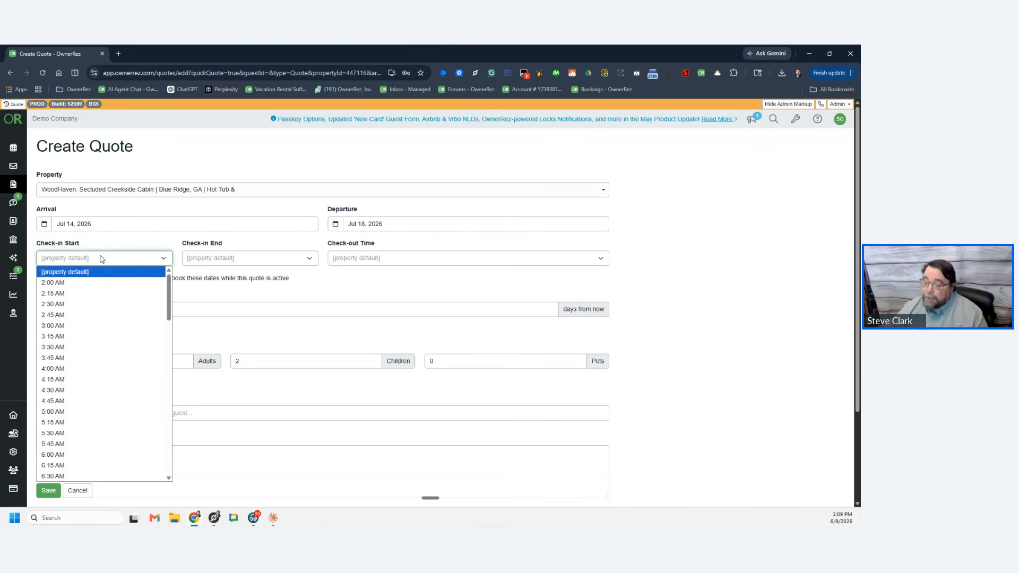
left_click(101, 258)
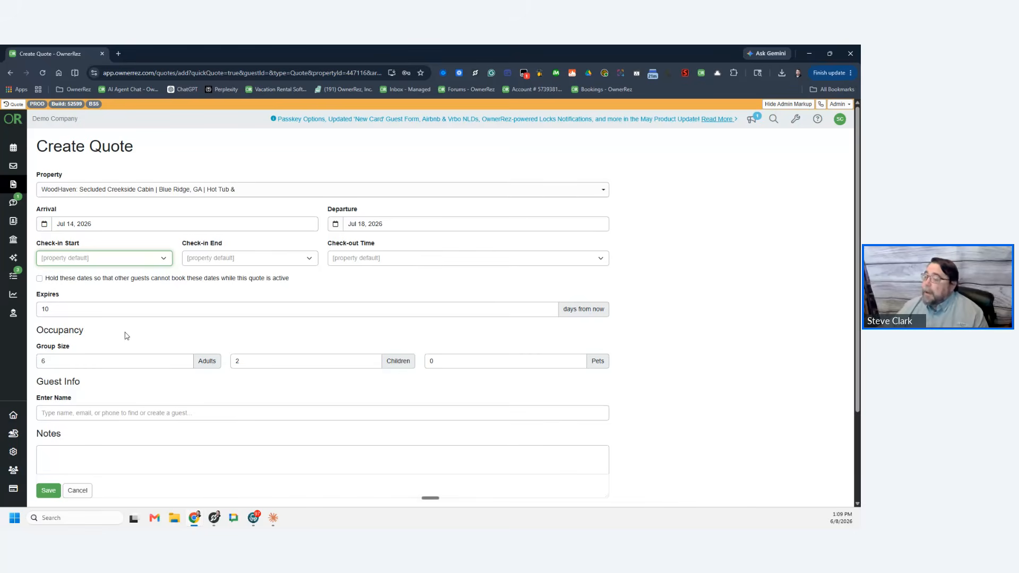
left_click(39, 278)
left_click_drag(306, 284, 49, 286)
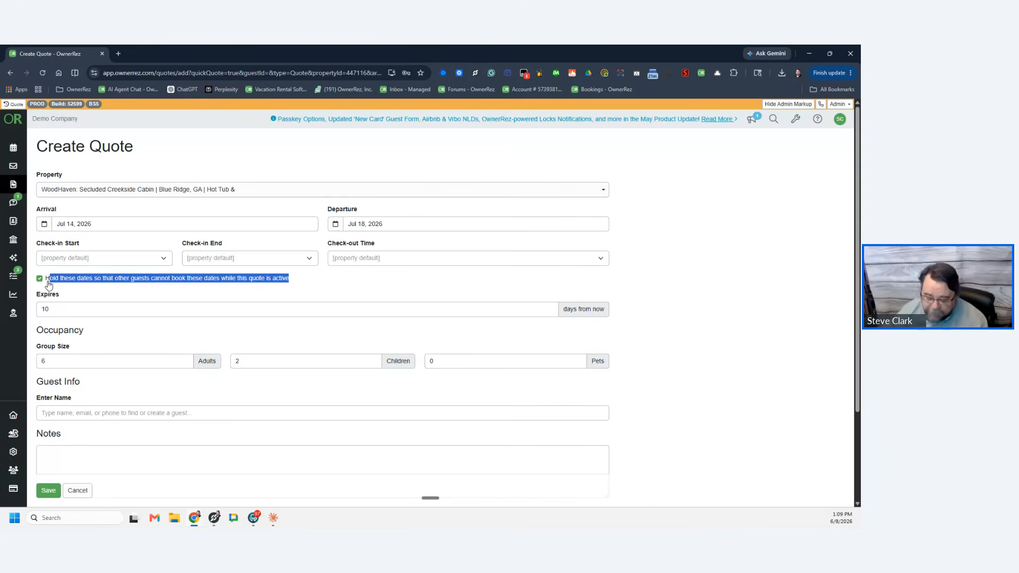
left_click_drag(49, 286, 46, 286)
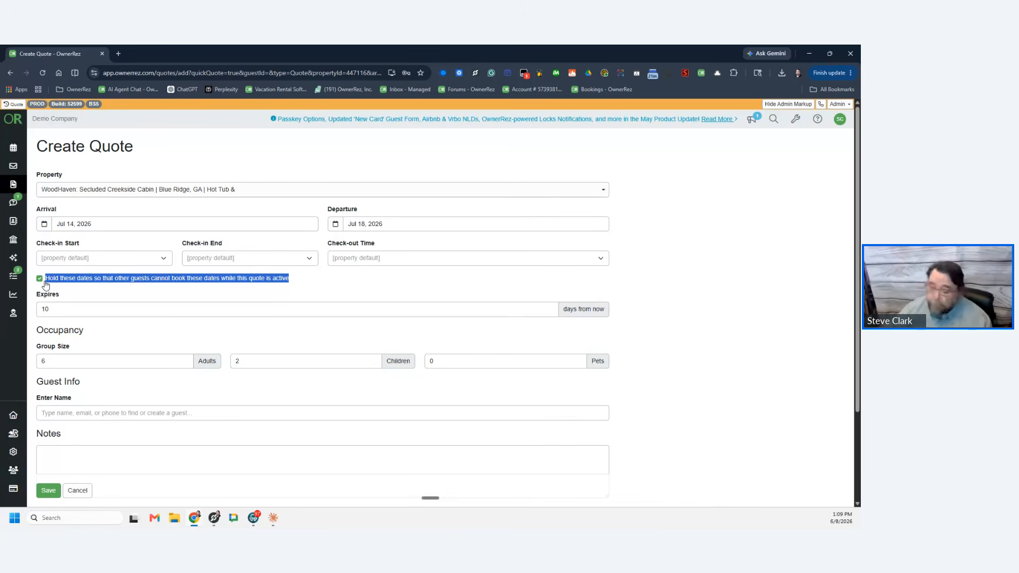
left_click(300, 280)
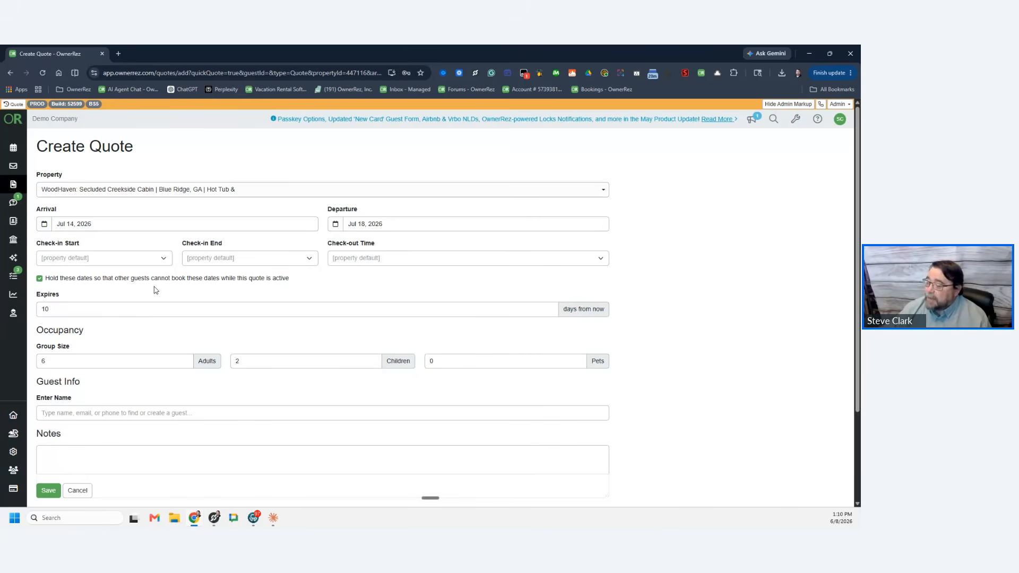
Step: Change the quote's expiry from 10 to 3 days
left_click(64, 306)
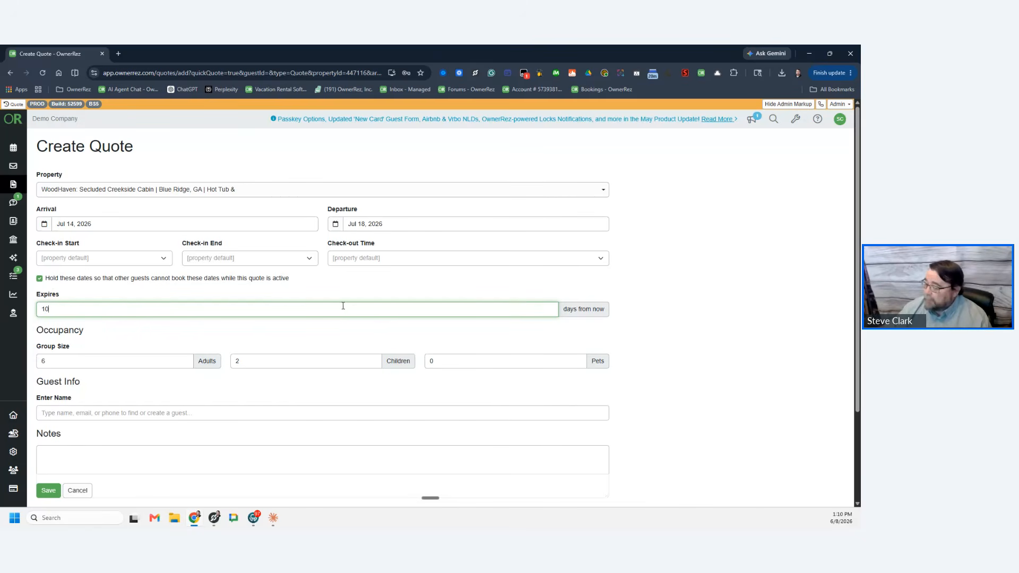
left_click_drag(72, 316, 38, 310)
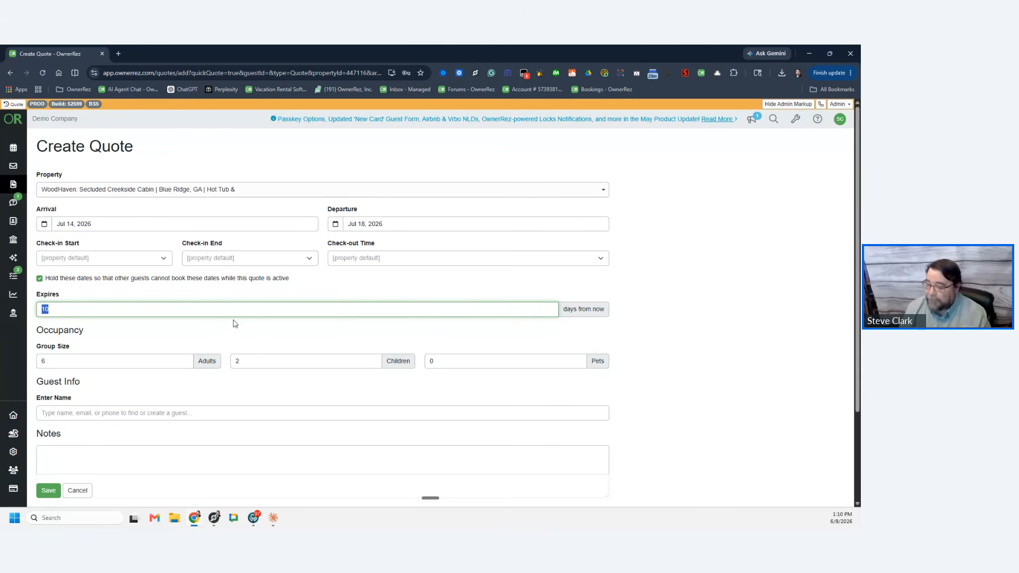
type("3")
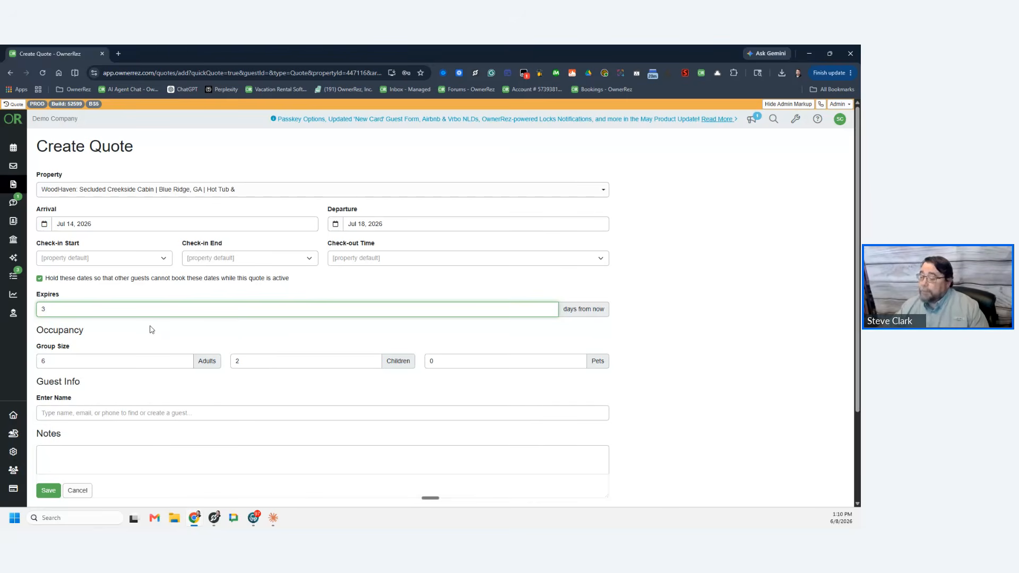
Step: Auto-fill Guest Info by searching the guest's name and picking the existing guest record
scroll(147, 342, "down", 1)
scroll(147, 342, "down", 2)
left_click(81, 299)
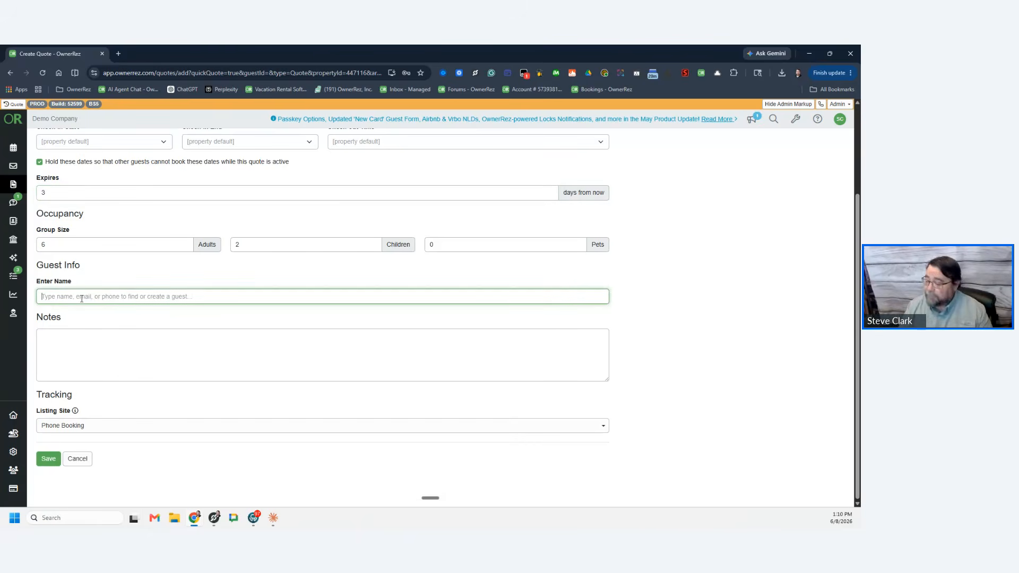
type("Bob")
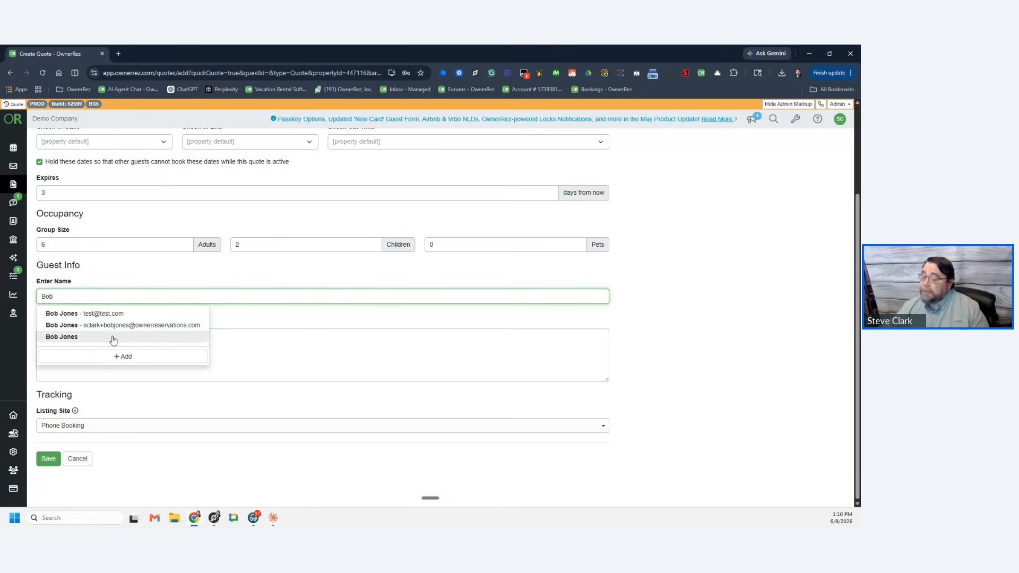
left_click(110, 315)
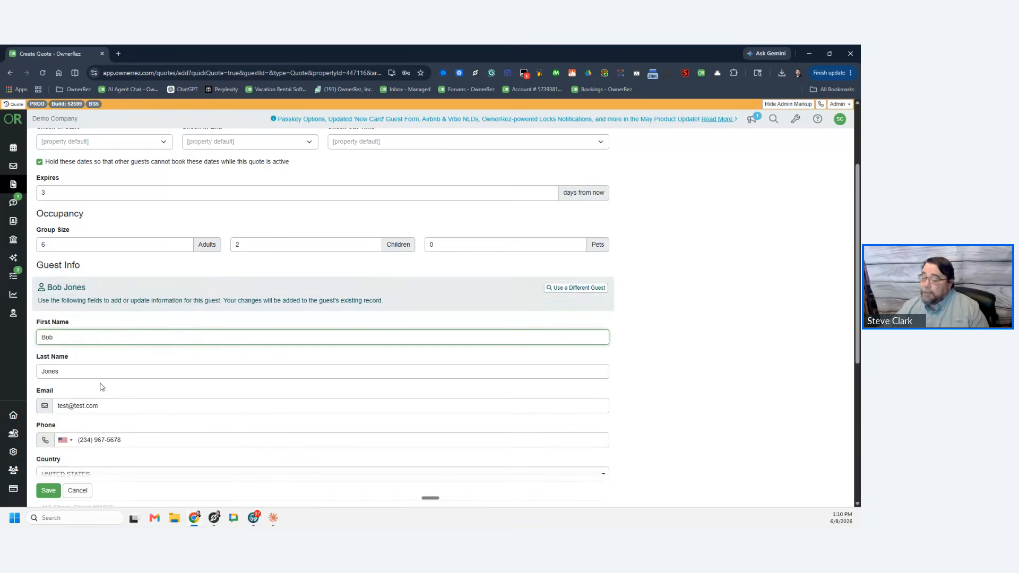
scroll(128, 403, "down", 2)
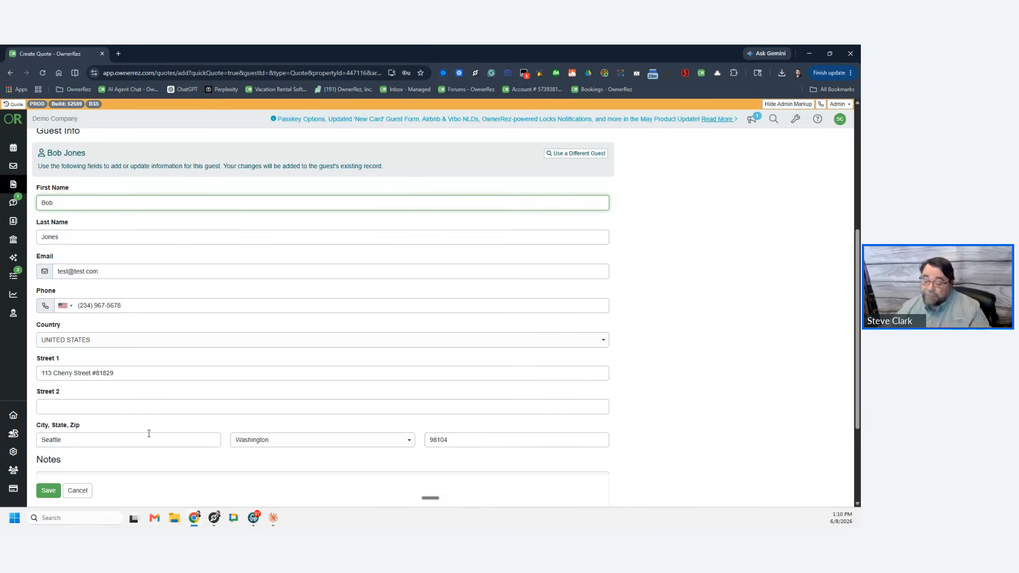
scroll(173, 405, "up", 2)
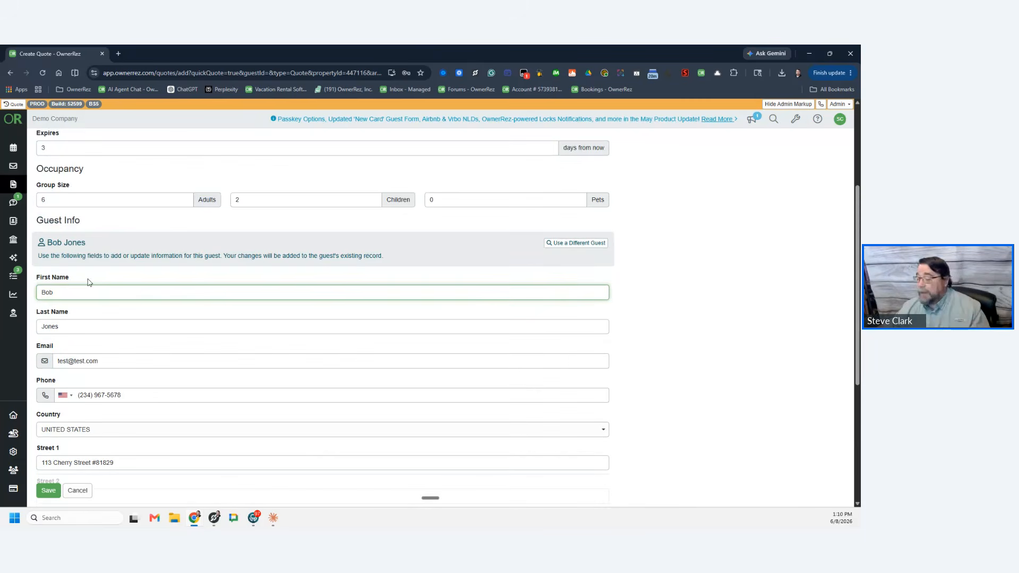
scroll(183, 366, "down", 3)
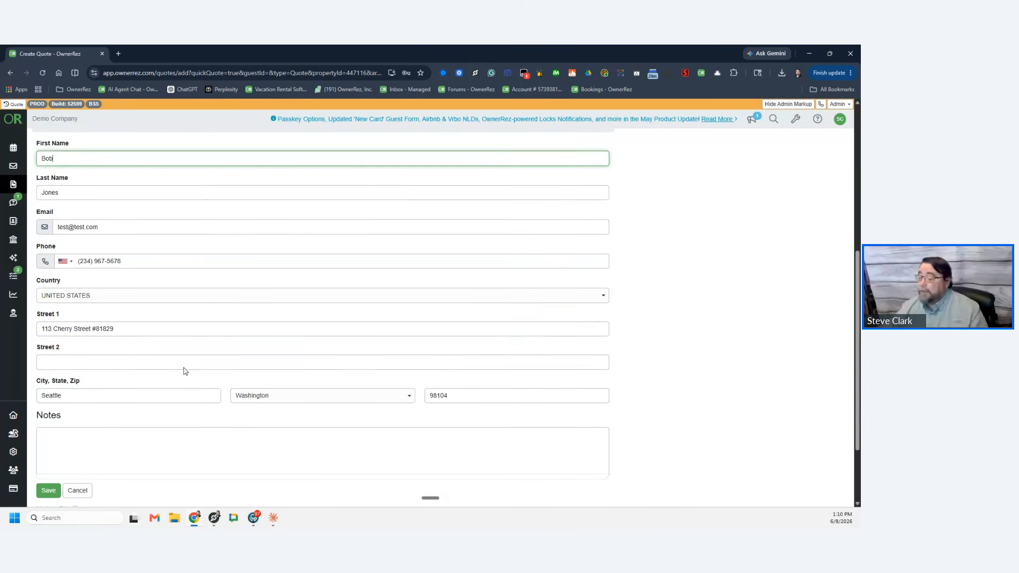
scroll(186, 371, "down", 2)
Step: Select Notes and leave the Listing Site as Phone Booking
left_click(57, 334)
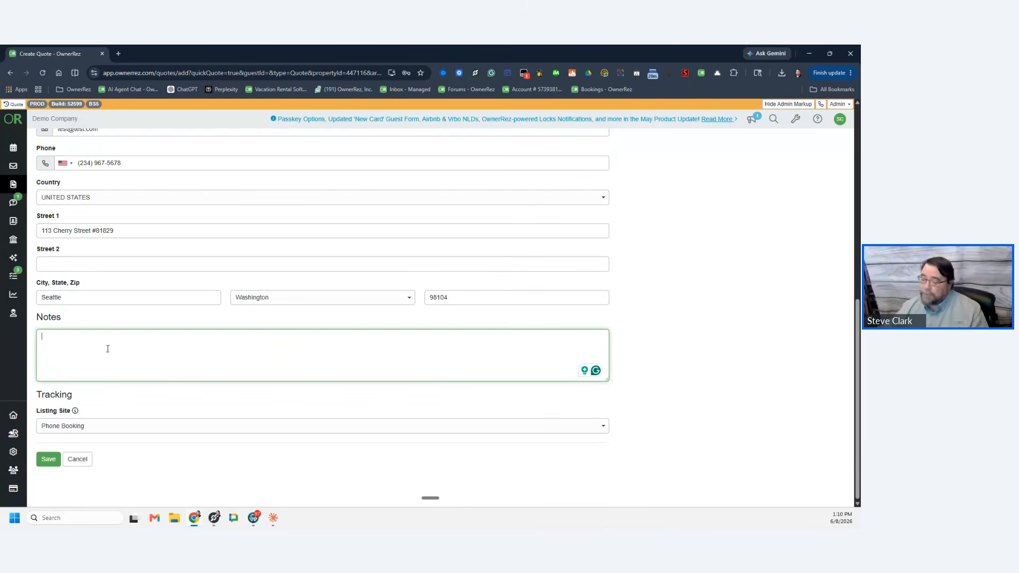
left_click(93, 427)
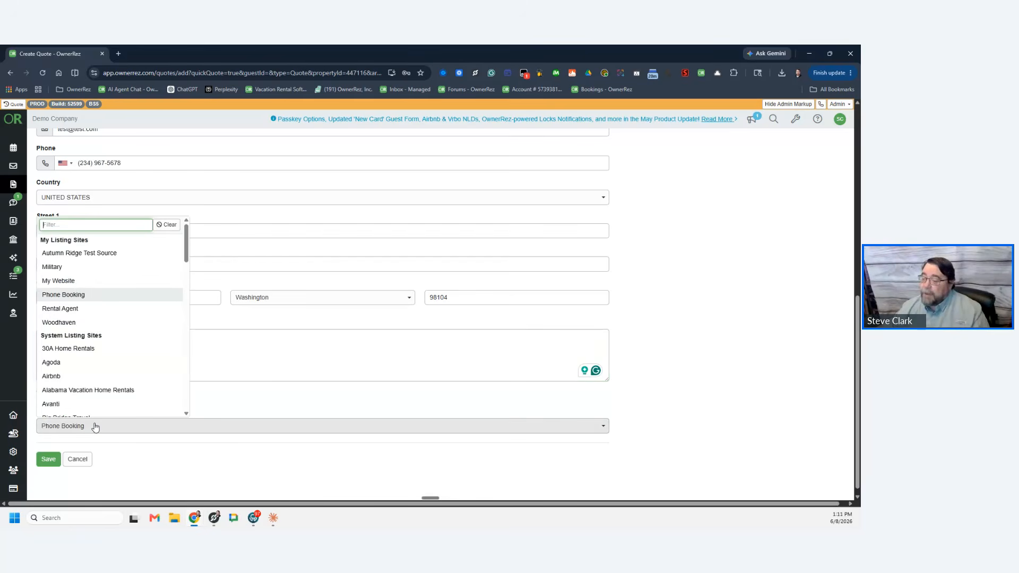
left_click(105, 302)
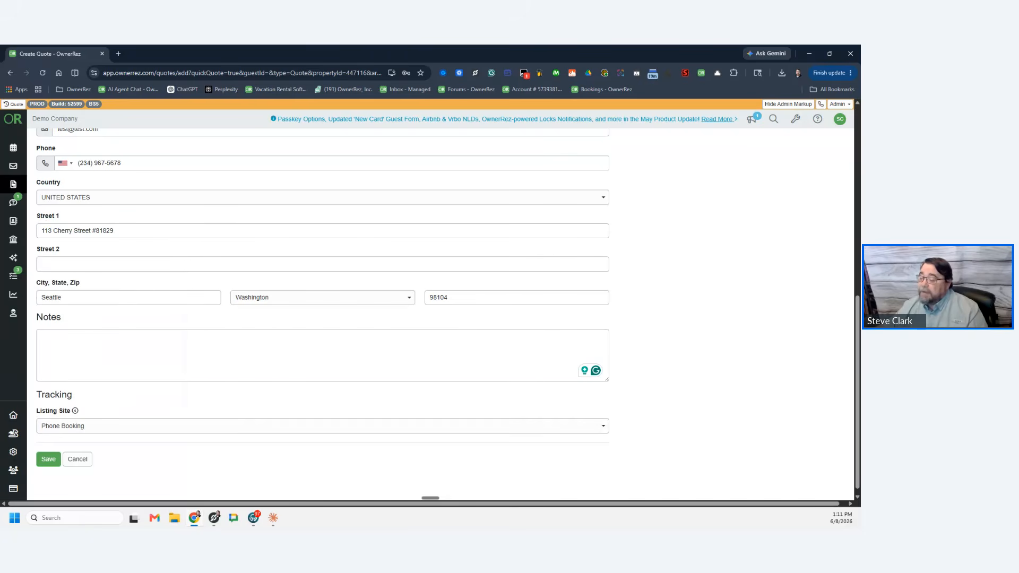
Step: Save the quote and add a new Other Discount charge line
left_click(50, 460)
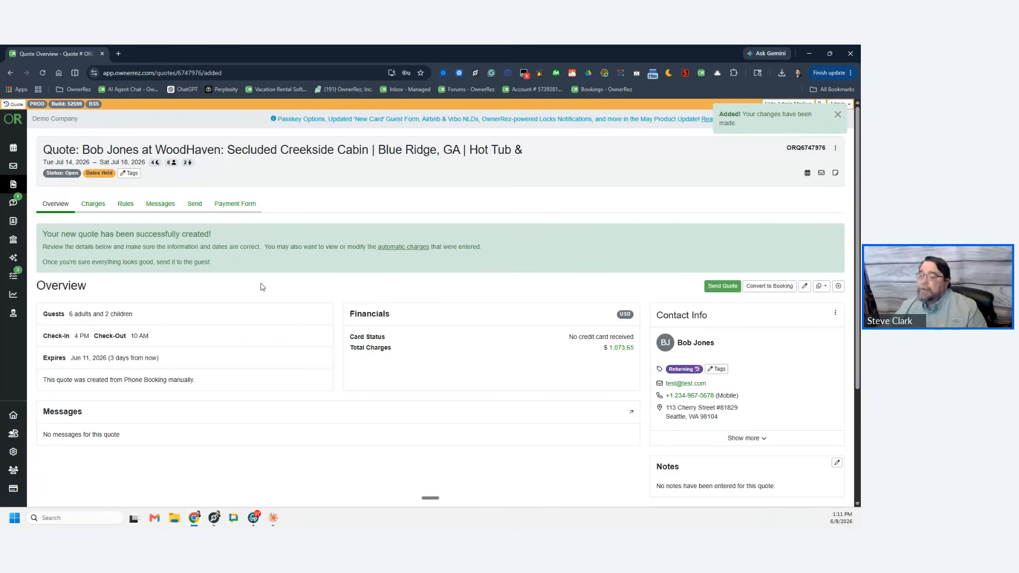
left_click(93, 211)
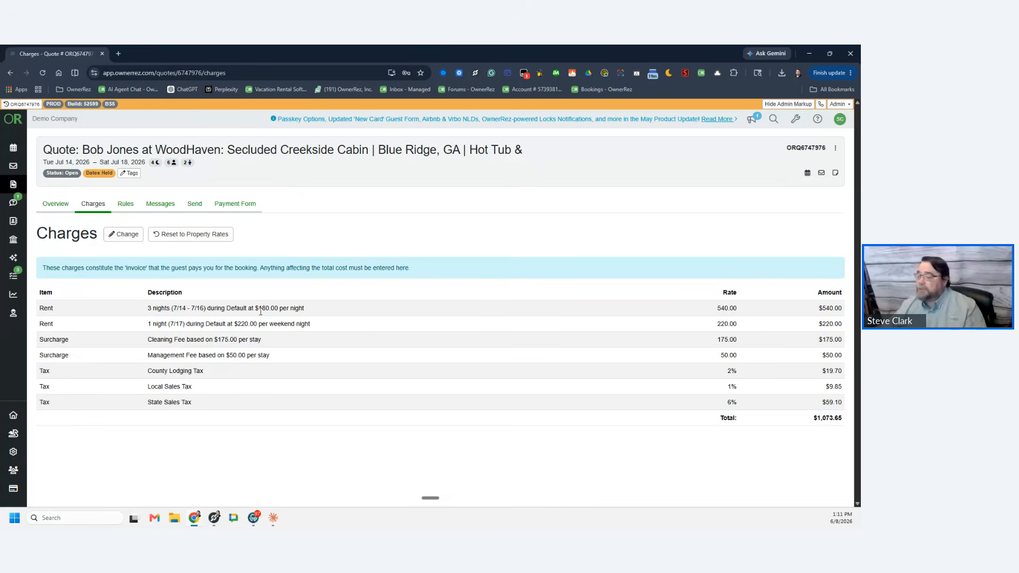
left_click(126, 234)
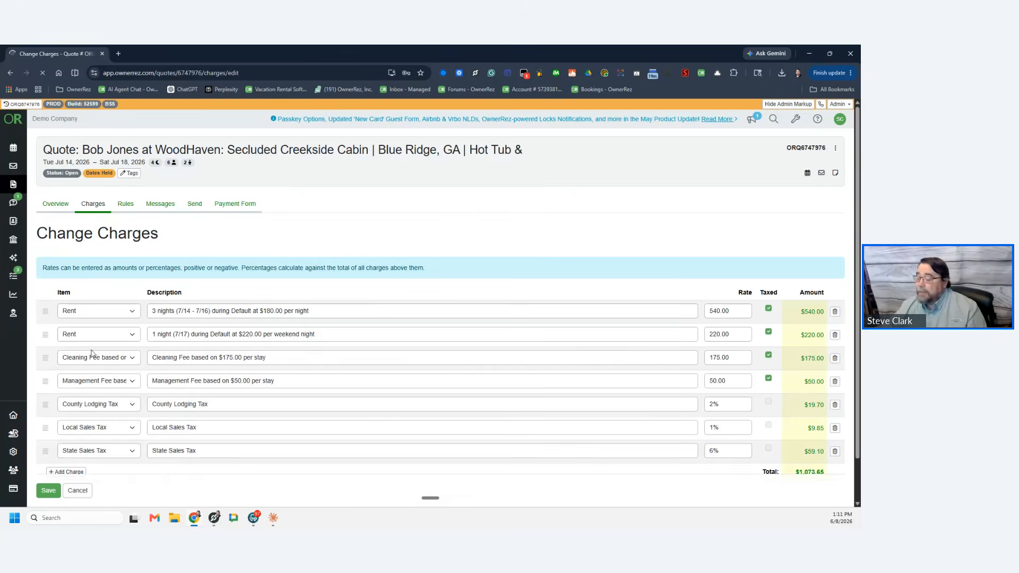
left_click(66, 472)
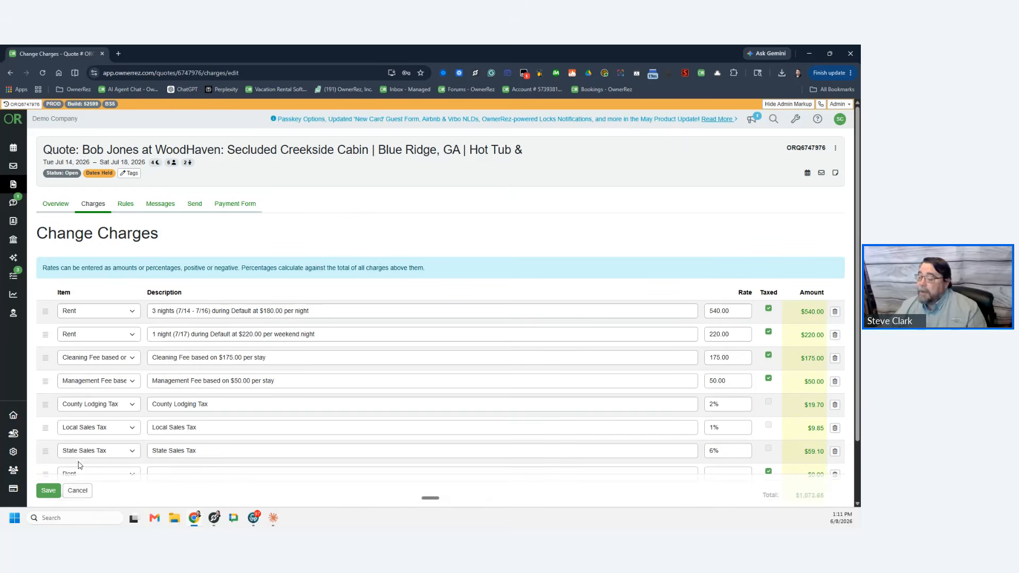
scroll(88, 406, "down", 1)
left_click(88, 406)
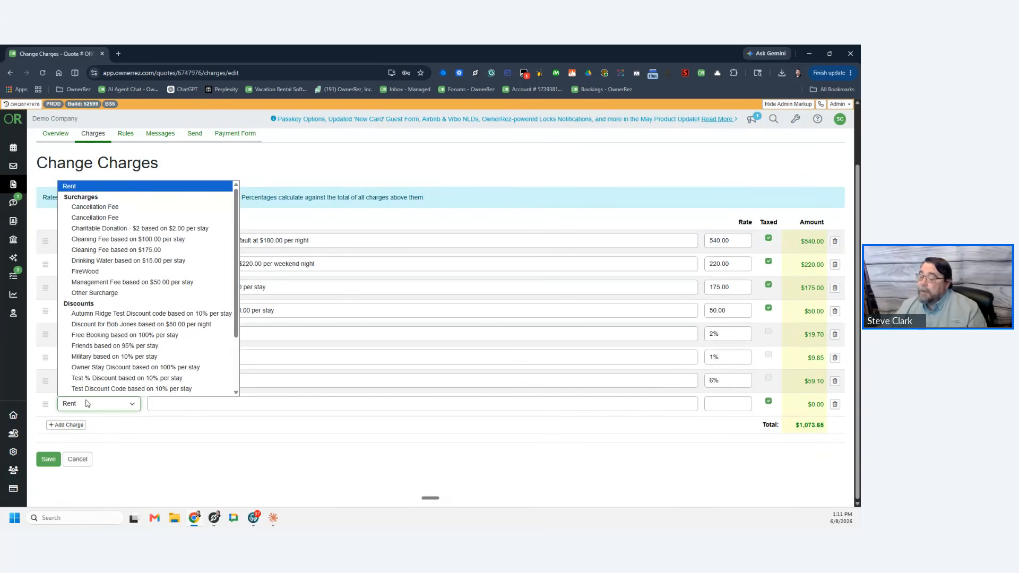
scroll(175, 288, "down", 1)
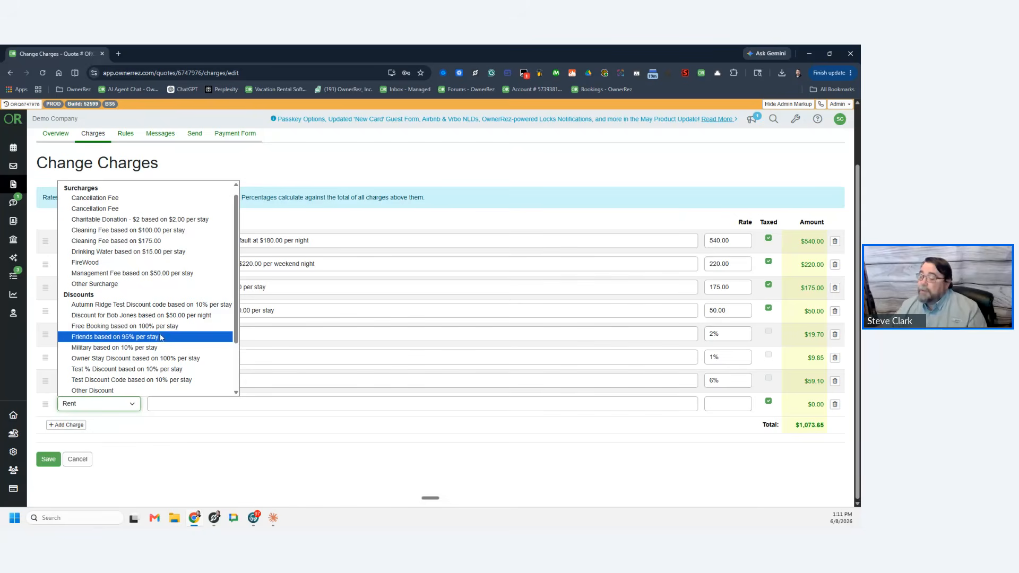
left_click(141, 391)
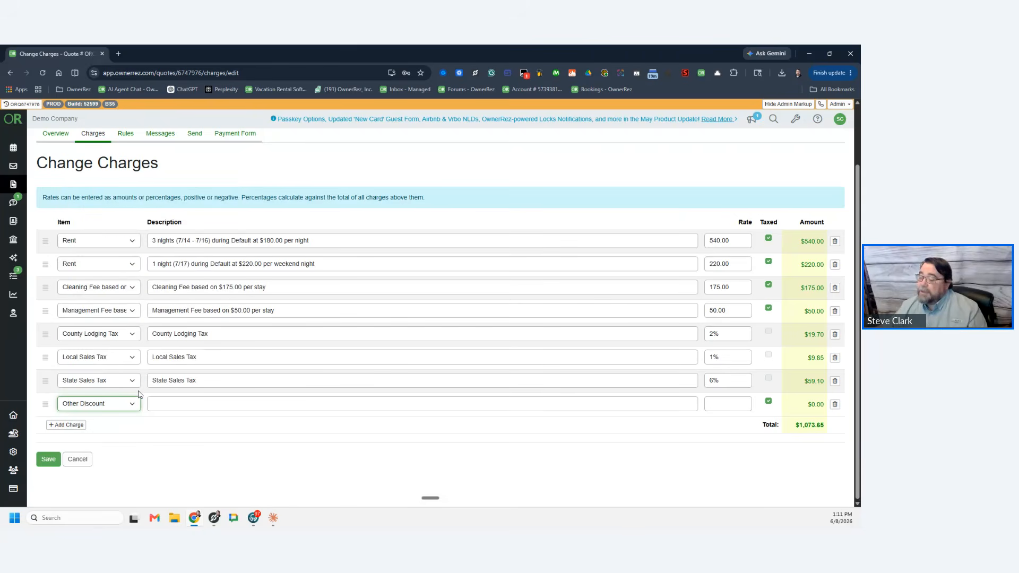
Step: Move the discount under the first Rent line, described 'Famly Discount 15%' at -15%
mouse_move(50, 262)
left_mouse_down()
mouse_move(59, 287)
mouse_move(53, 277)
left_mouse_up()
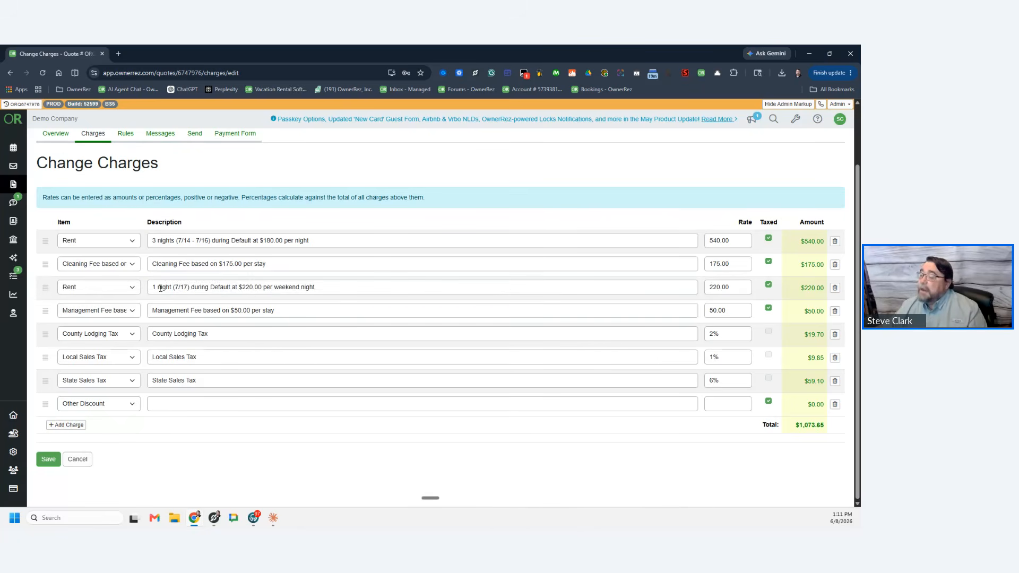
left_click_drag(49, 405, 45, 320)
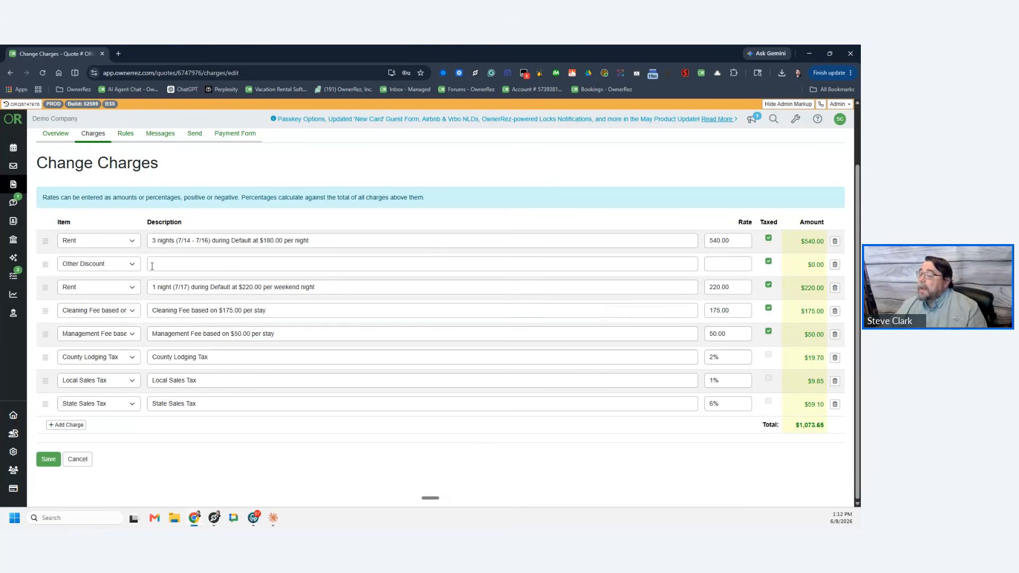
left_click(195, 264)
type("Famly Disc")
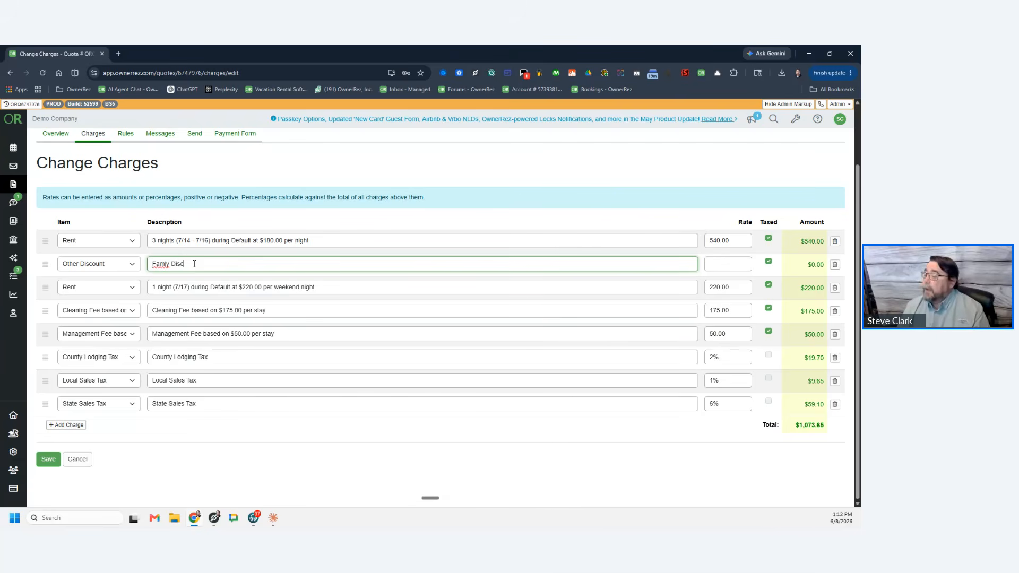
type("ount 15")
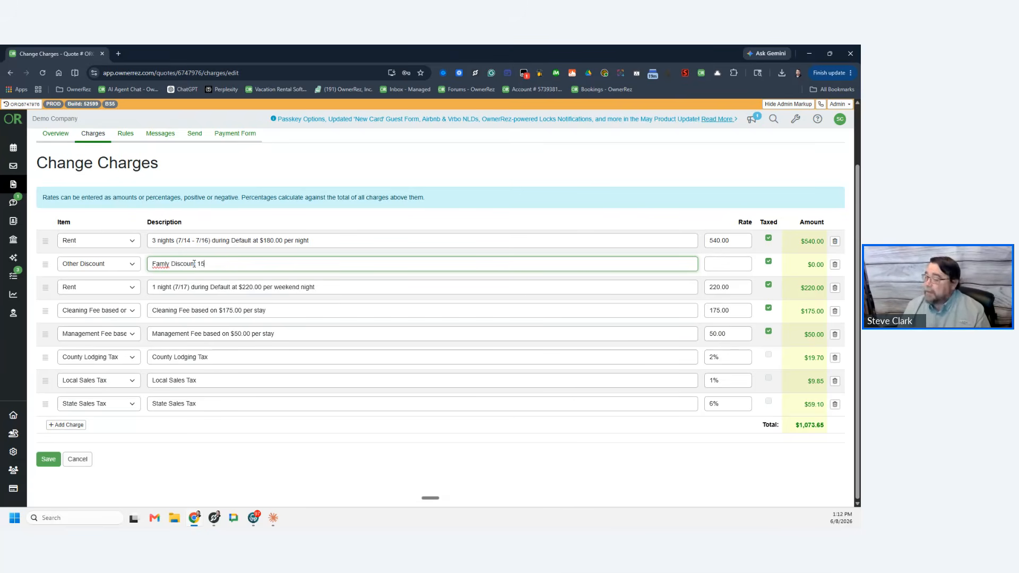
type("%")
key("Tab")
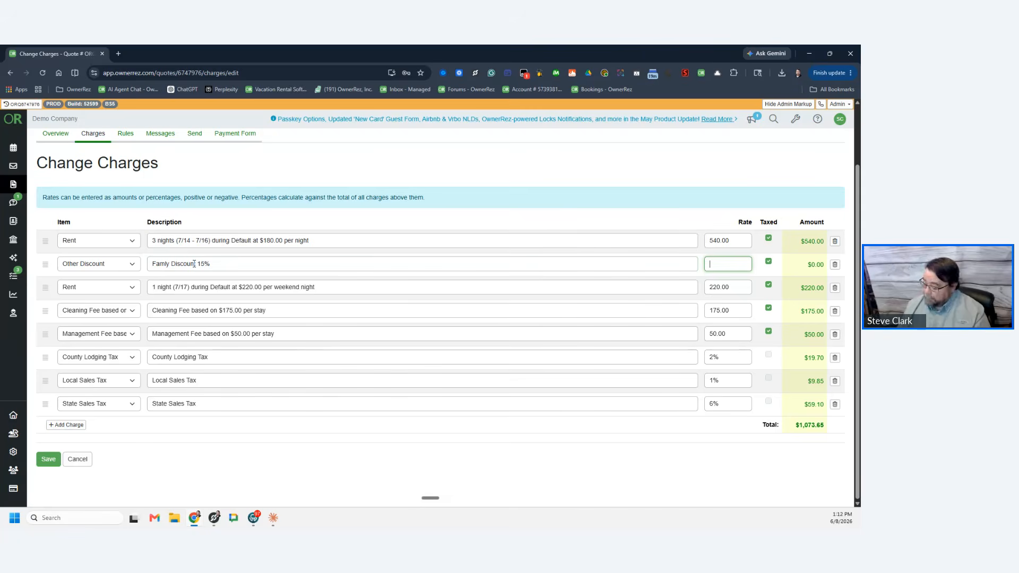
type("-")
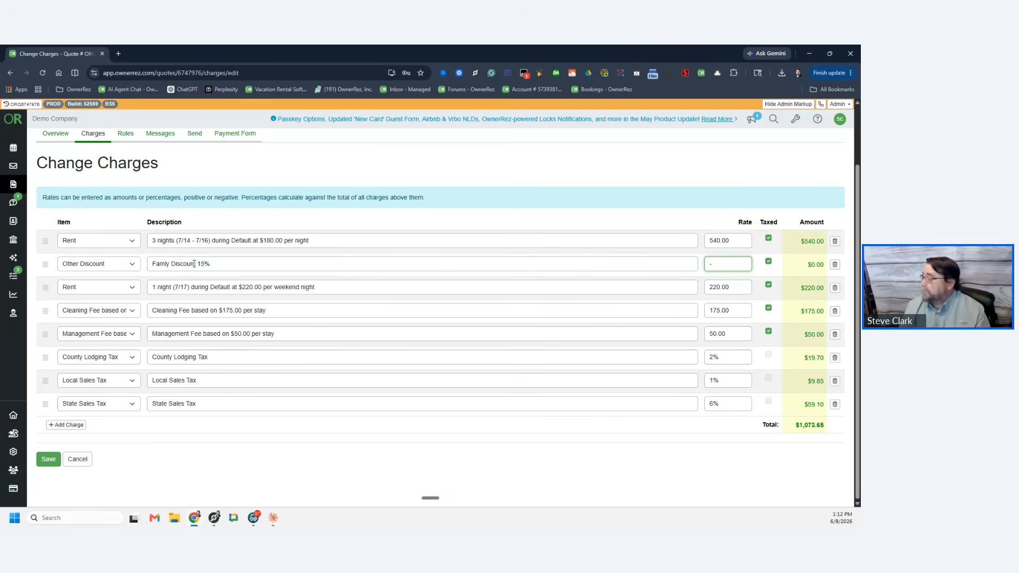
type("15%")
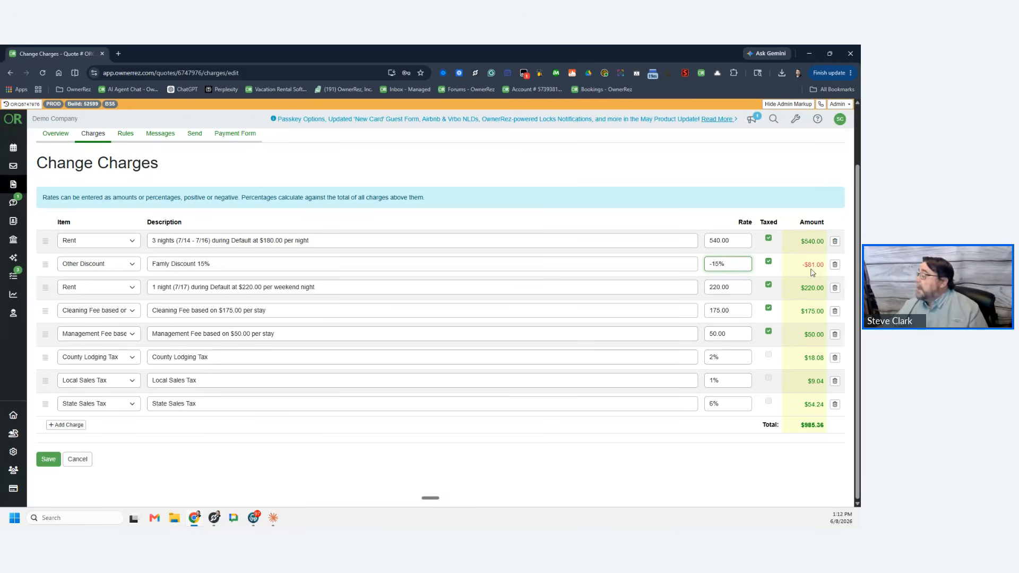
Step: Correct the discount rate to -15% and save the charges, totalling $985.36
left_click_drag(727, 263, 642, 262)
type("50")
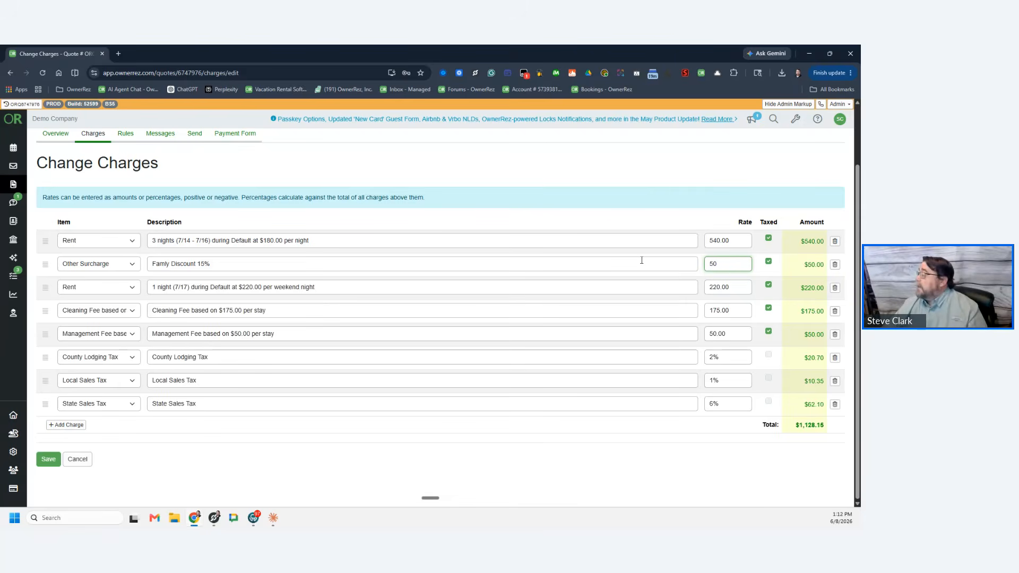
type("--")
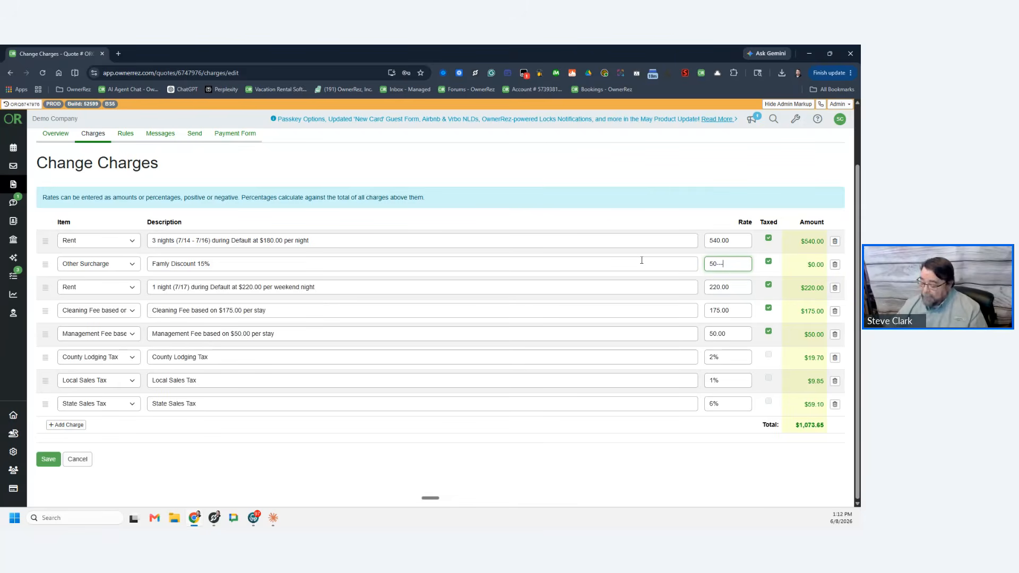
key("BackSpace")
key("BackSpace")
key("BackSpace")
type("-50")
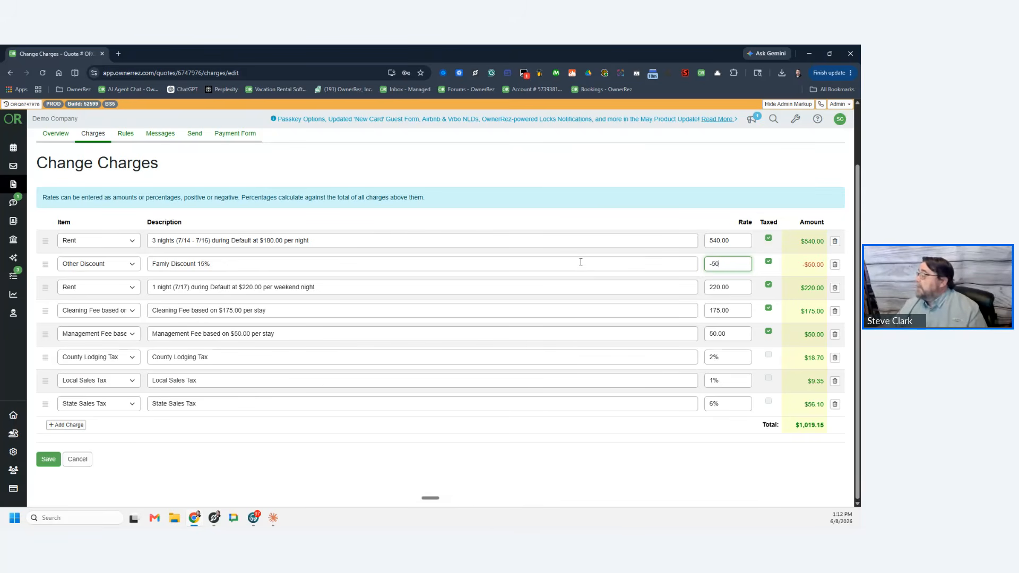
left_click_drag(743, 264, 650, 265)
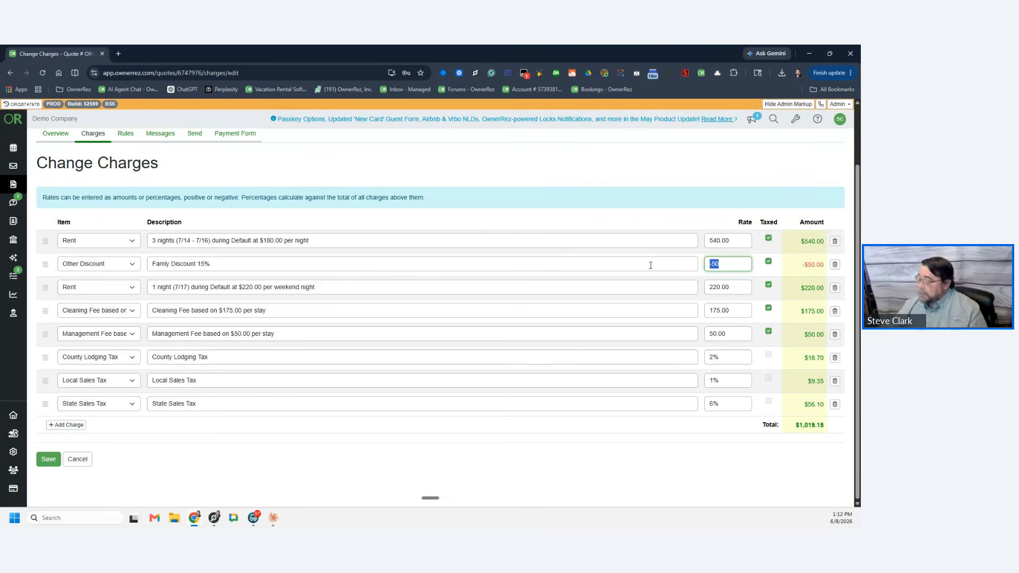
type("-")
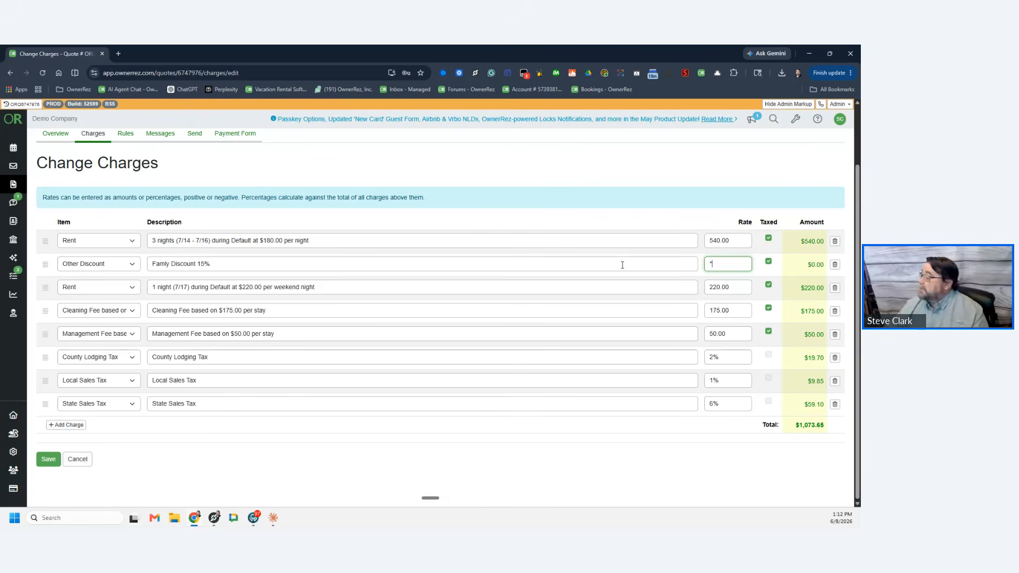
type("15")
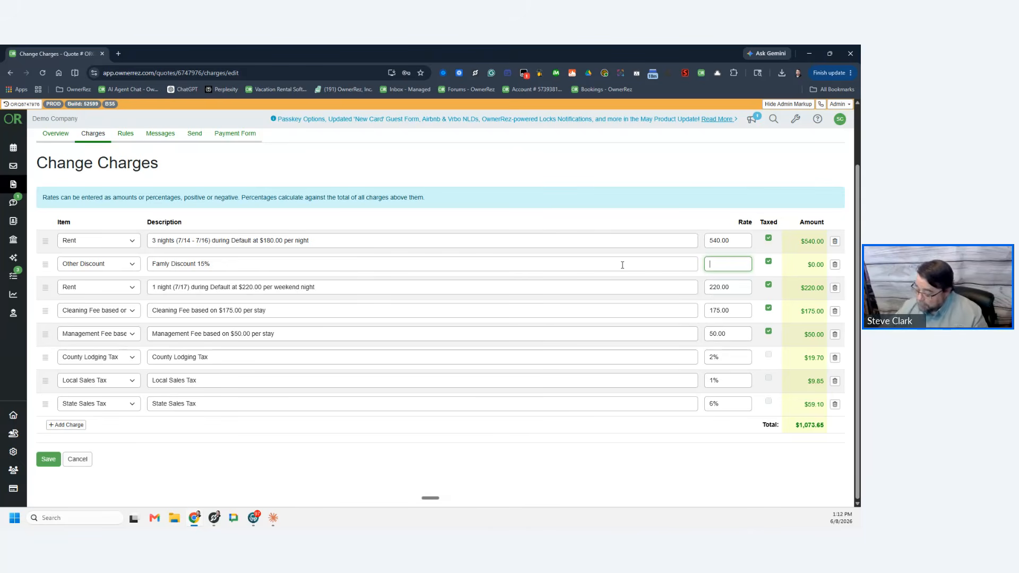
type("-15")
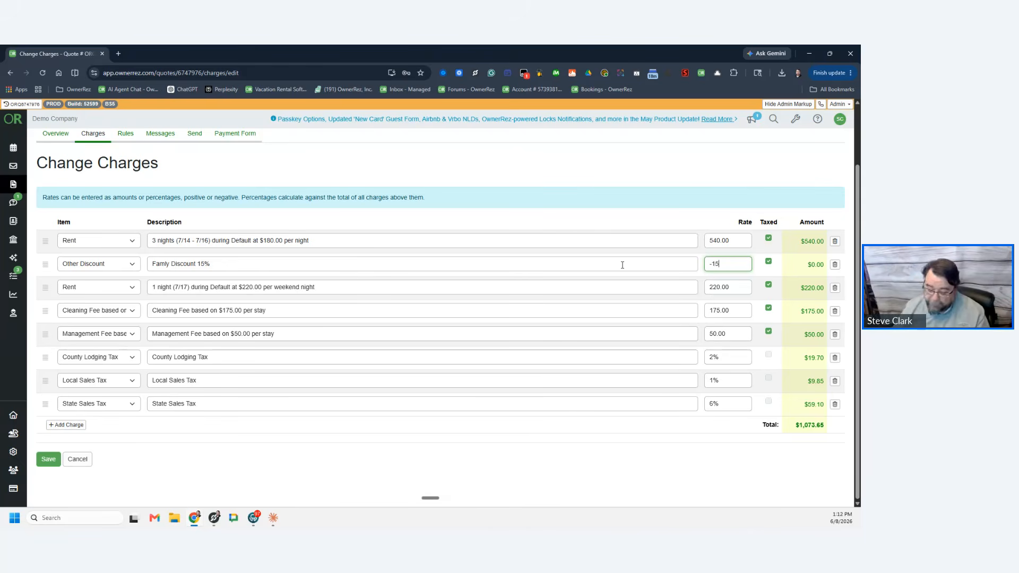
type("%")
key("Tab")
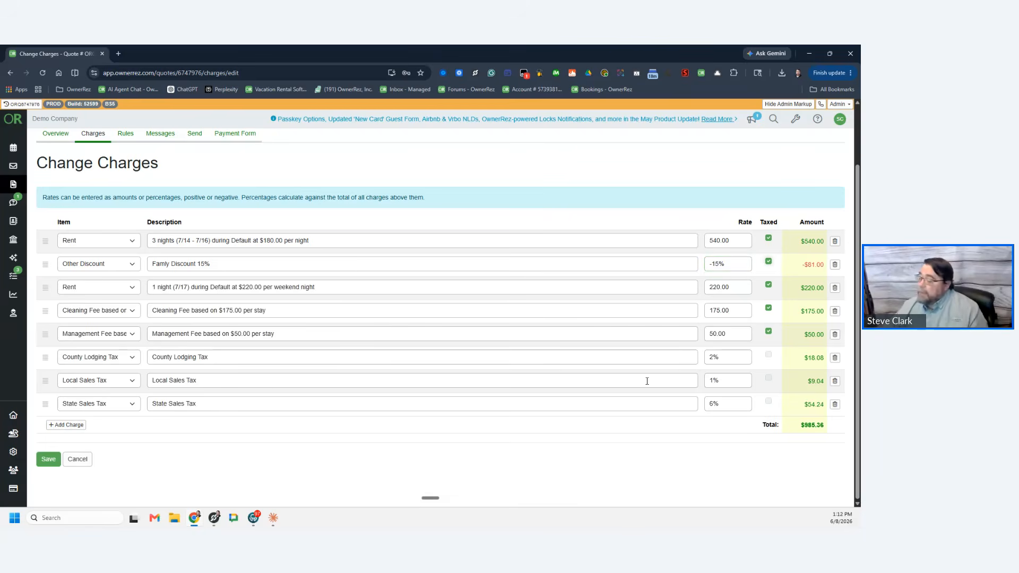
left_click(46, 459)
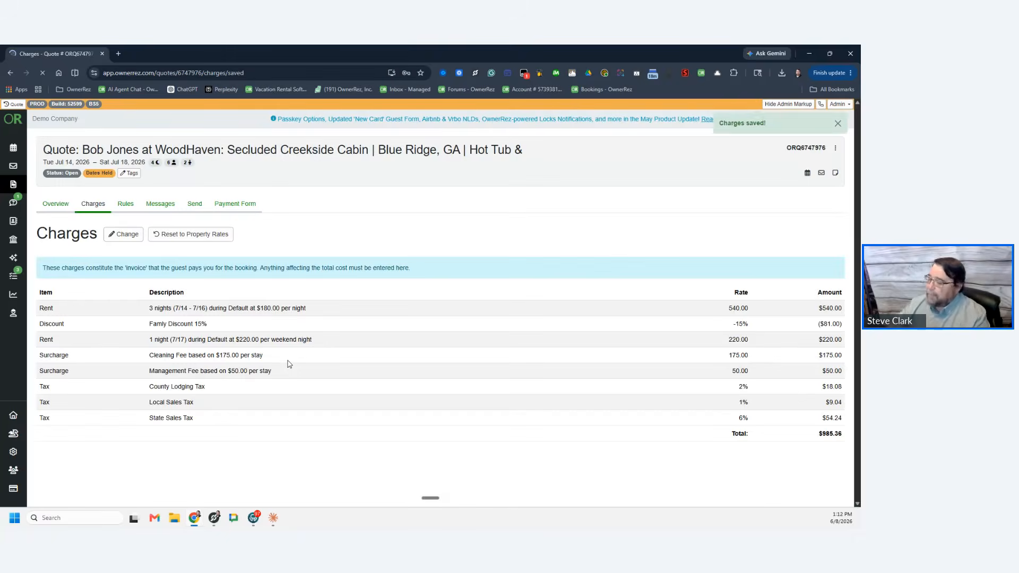
Step: Review the Rules tab's 50% up-front payment rule, opening then cancelling the rules editor
left_click(126, 208)
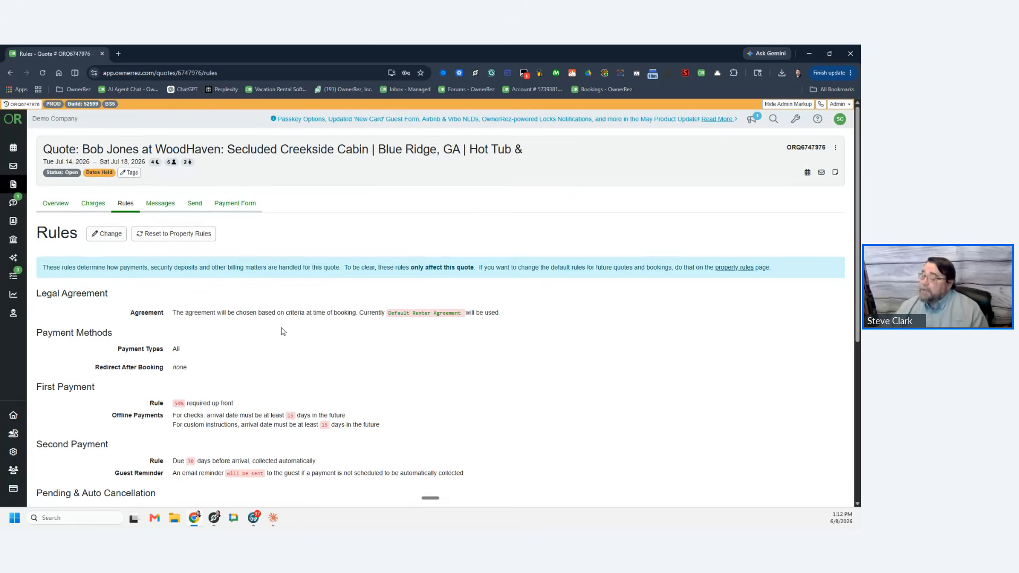
scroll(411, 285, "down", 2)
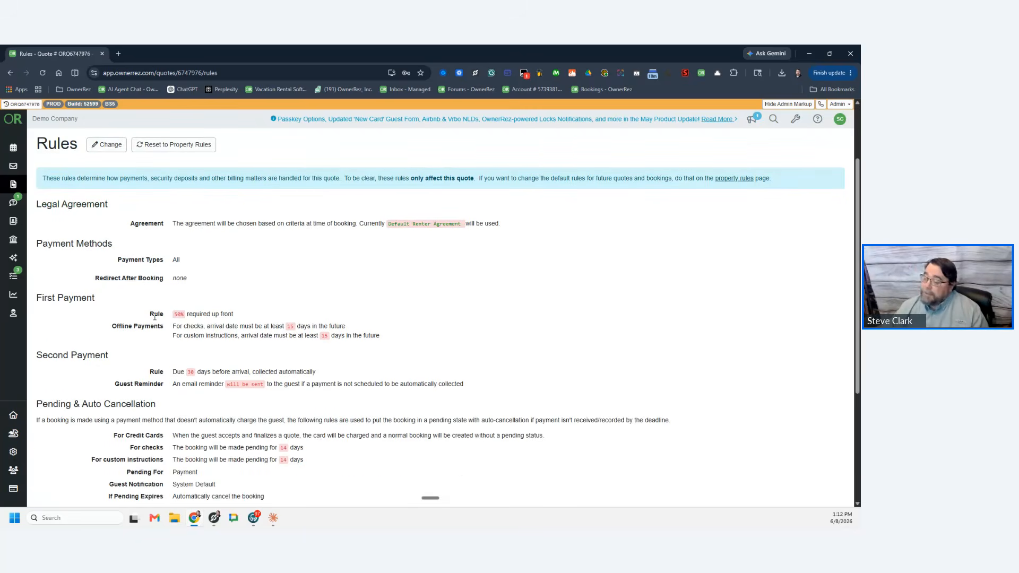
left_click_drag(149, 314, 283, 324)
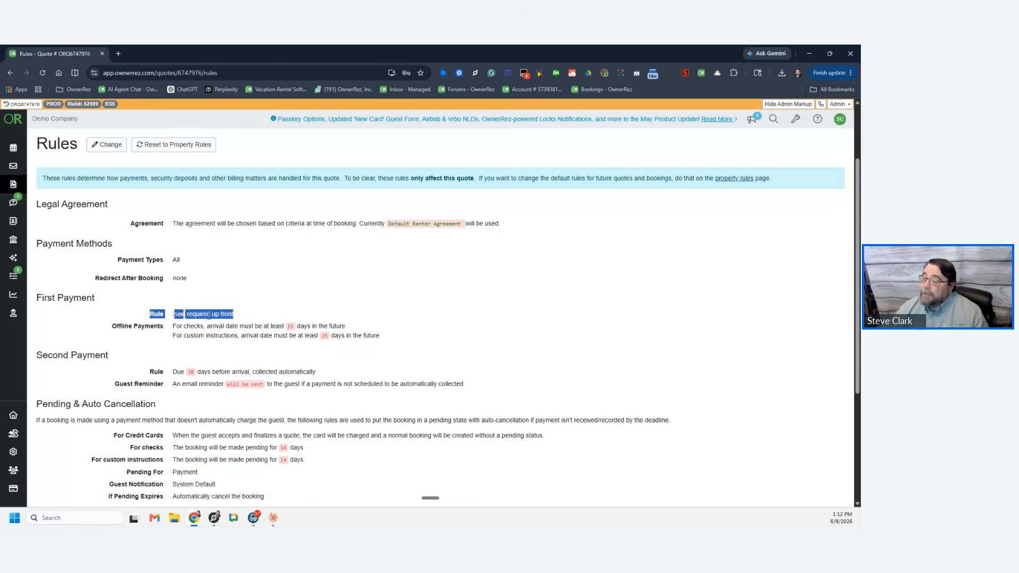
left_click(111, 146)
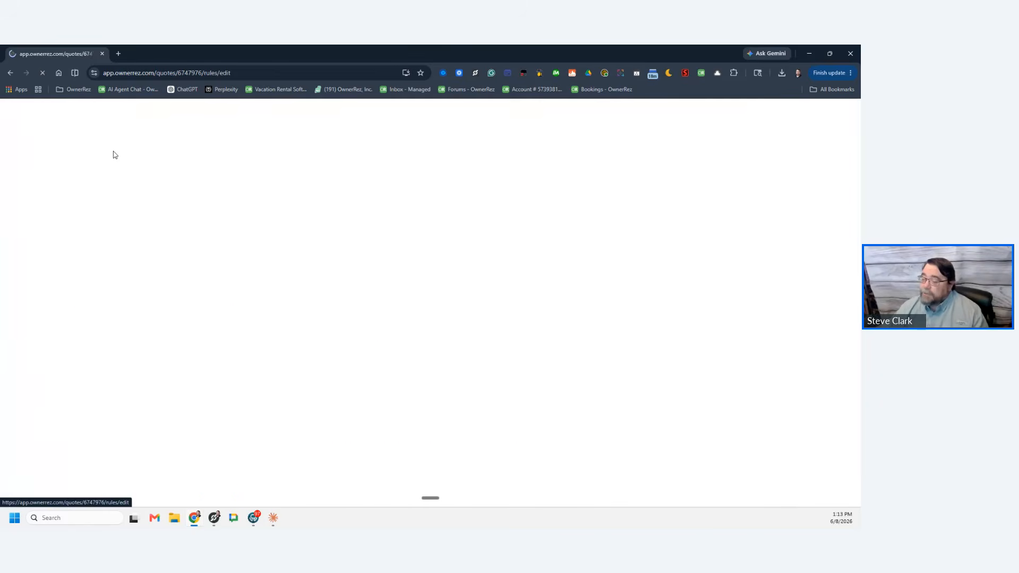
scroll(212, 422, "down", 7)
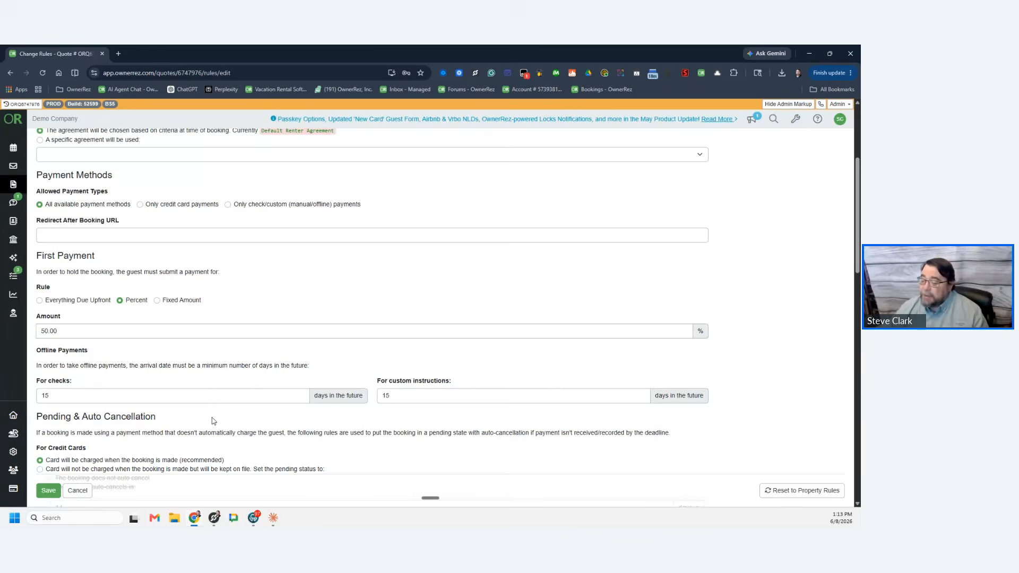
left_click(79, 489)
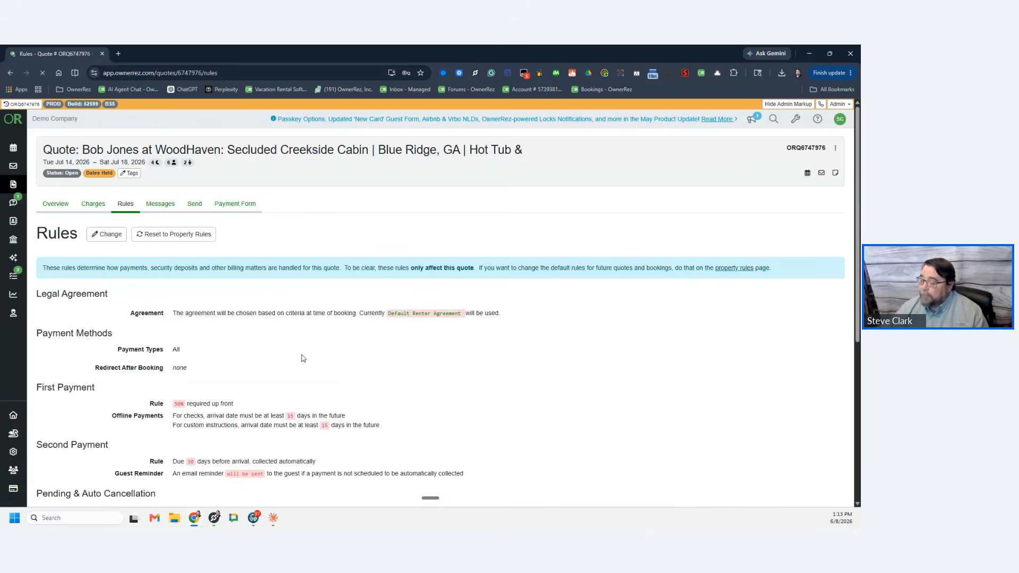
scroll(303, 366, "down", 6)
scroll(304, 367, "up", 6)
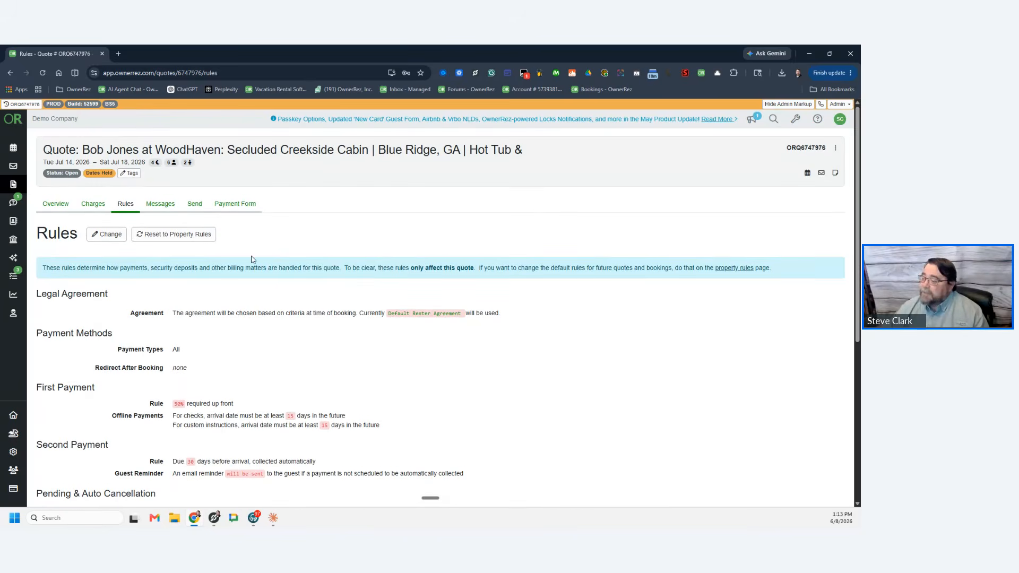
Step: Bring up the Send Quote to Guest email draft and read its intro lines
left_click(198, 207)
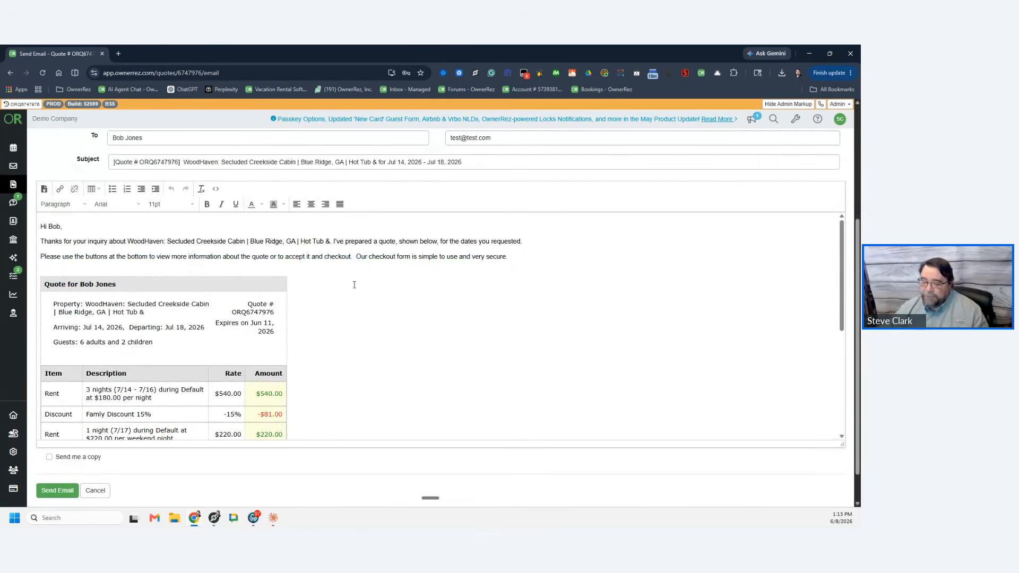
scroll(376, 295, "down", 3)
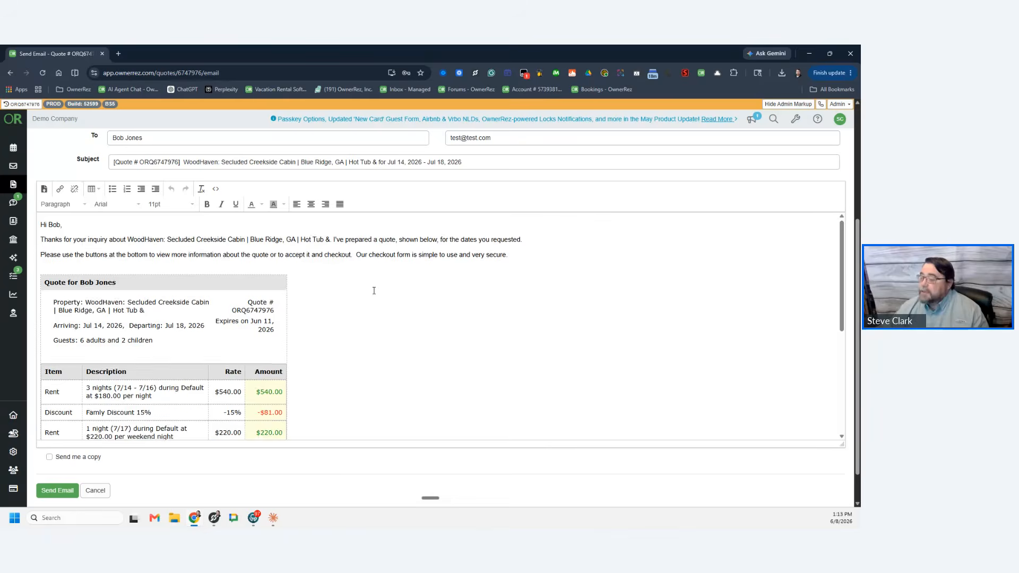
scroll(350, 287, "up", 3)
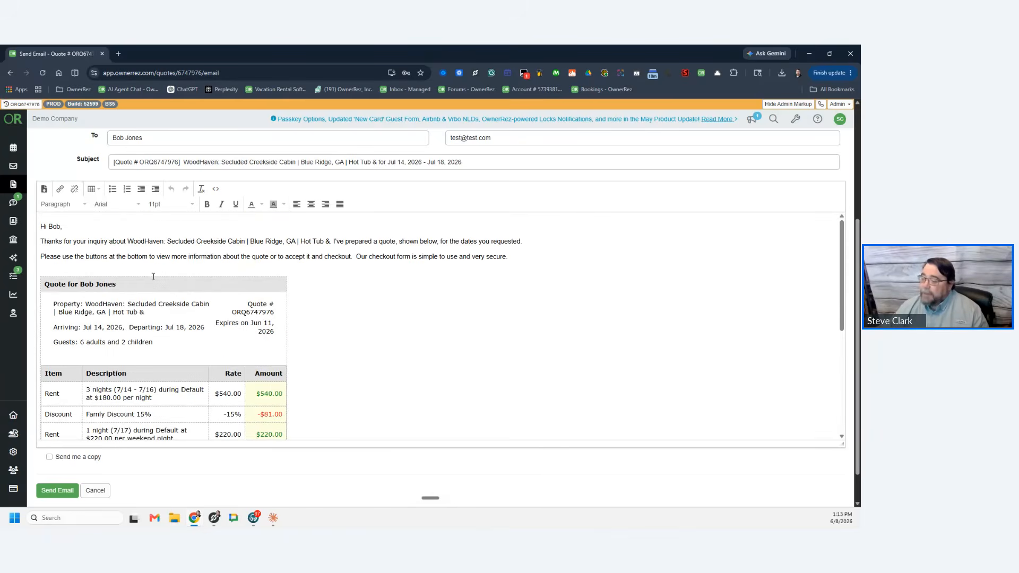
left_click_drag(43, 241, 526, 256)
mouse_move(338, 258)
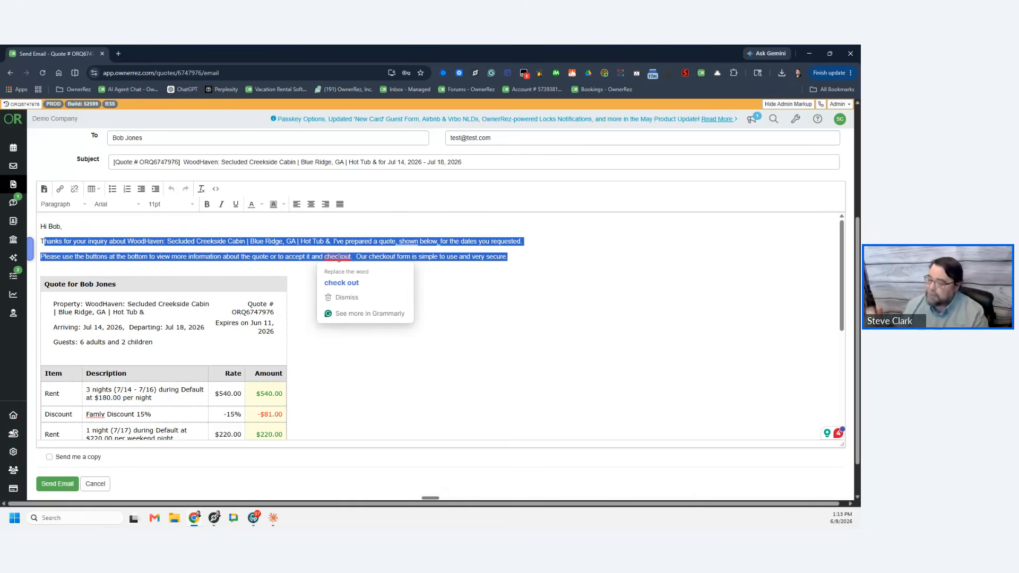
left_click(339, 258)
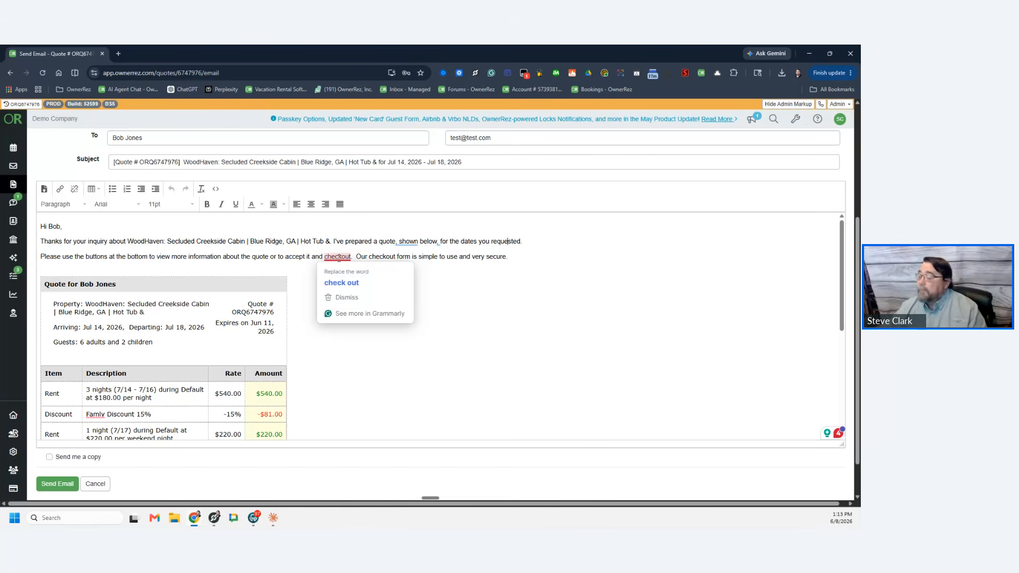
Step: Open the email's Accept and finalize link in a new tab
scroll(338, 298, "down", 3)
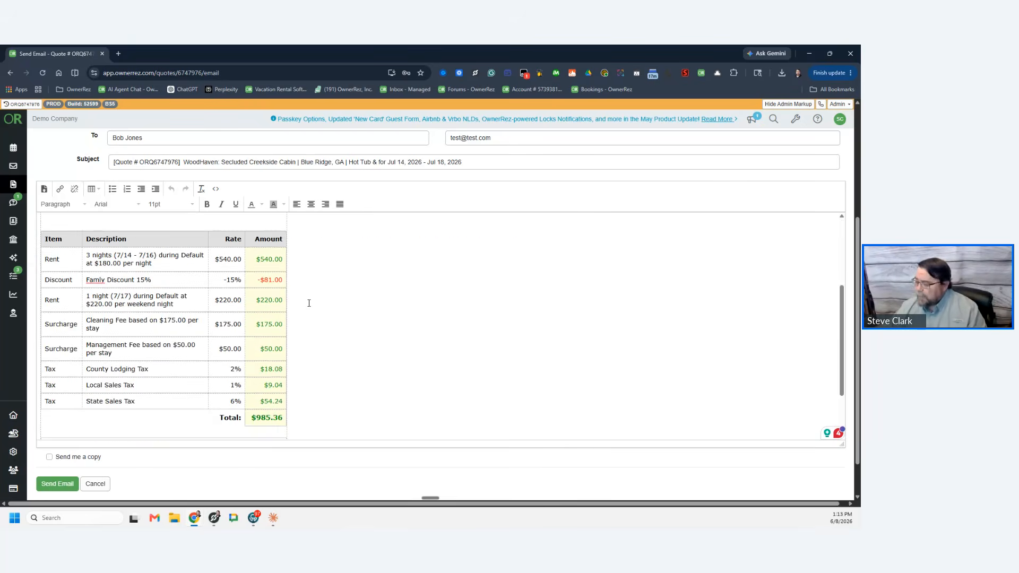
scroll(337, 299, "down", 1)
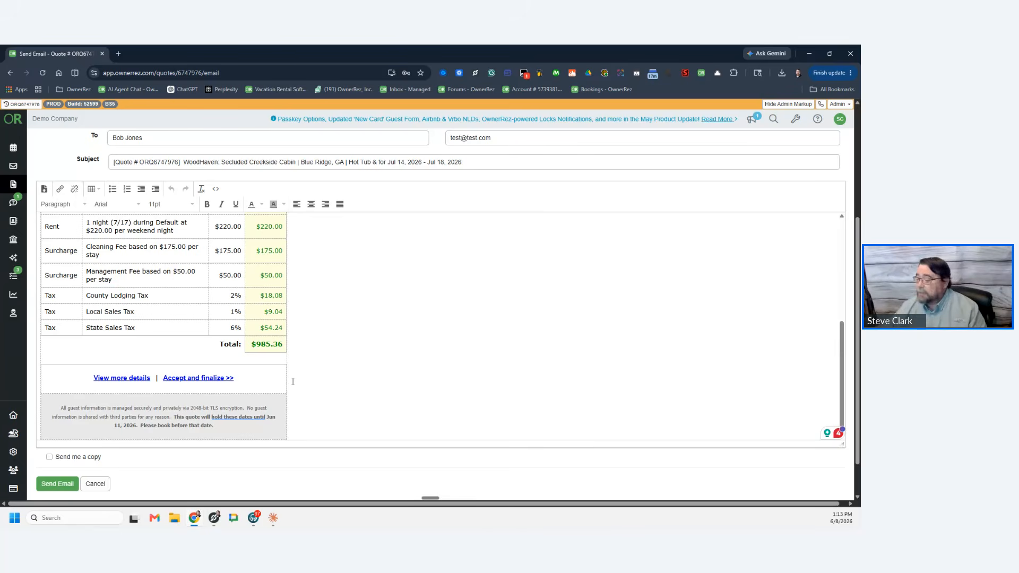
scroll(340, 335, "up", 10)
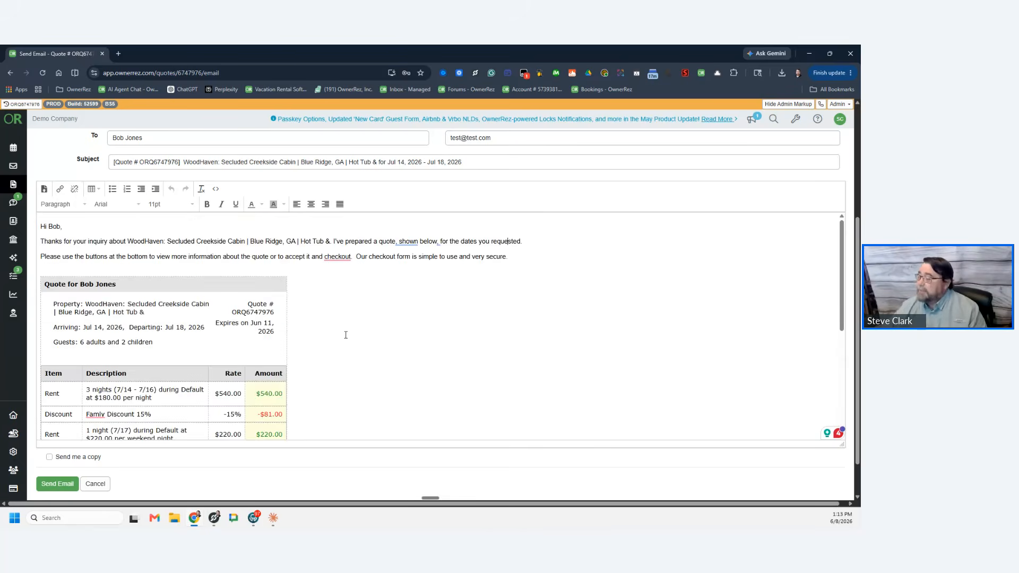
scroll(345, 333, "down", 3)
scroll(354, 331, "up", 3)
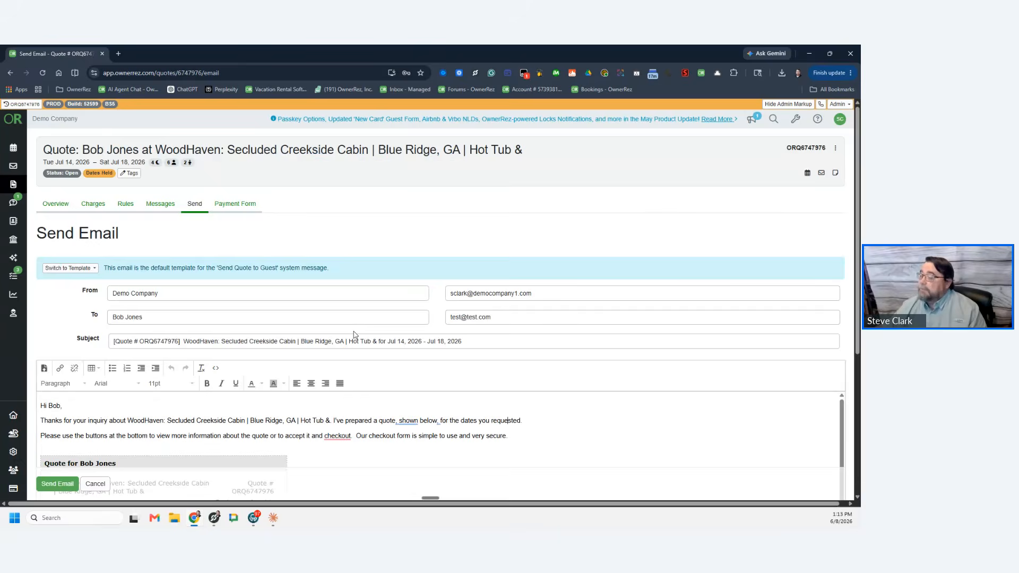
scroll(353, 336, "down", 4)
scroll(316, 316, "down", 3)
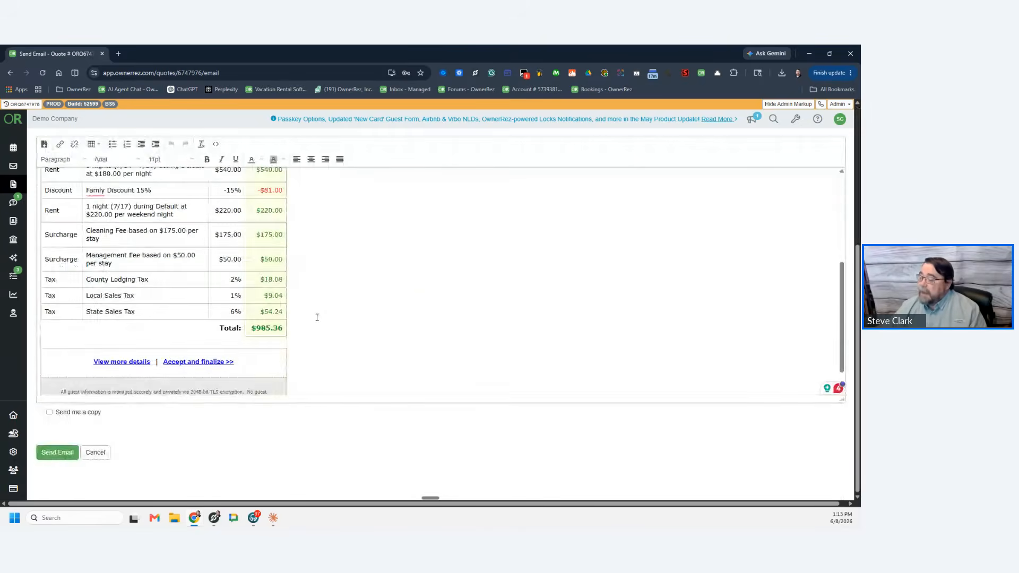
right_click(214, 362)
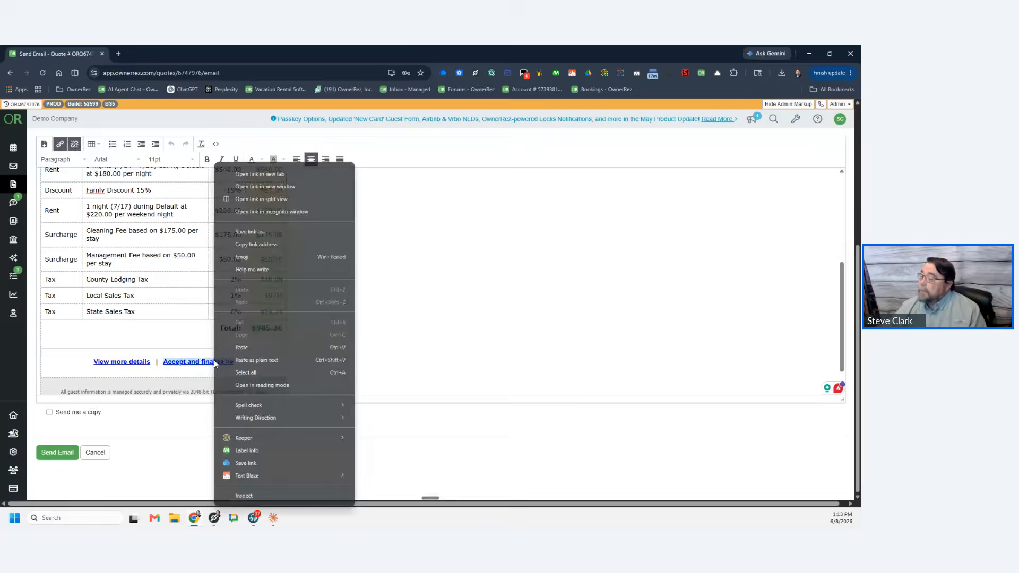
left_click(292, 171)
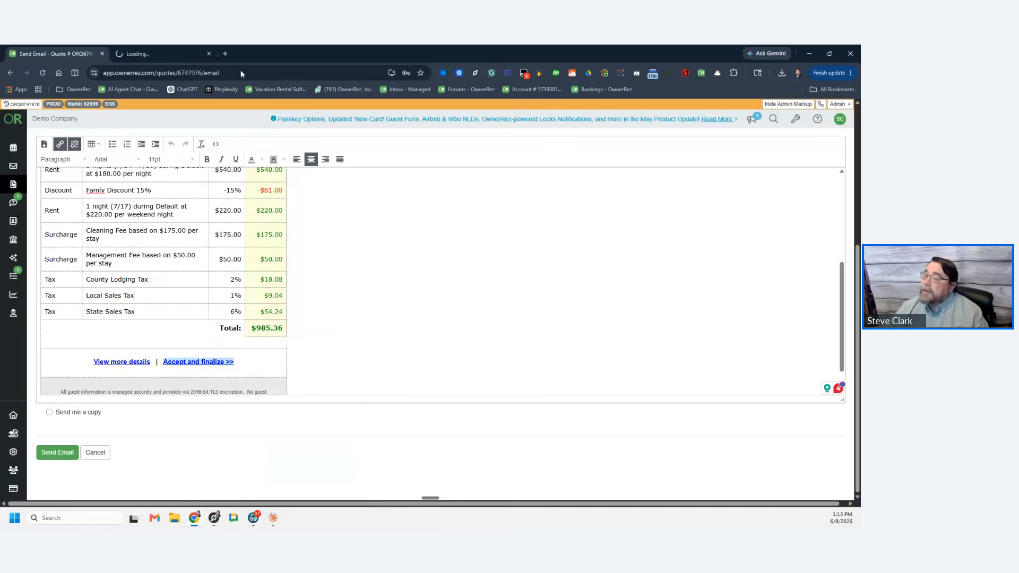
Step: On the booking page, add and save the $25.00 FireWood add-on
left_click(171, 54)
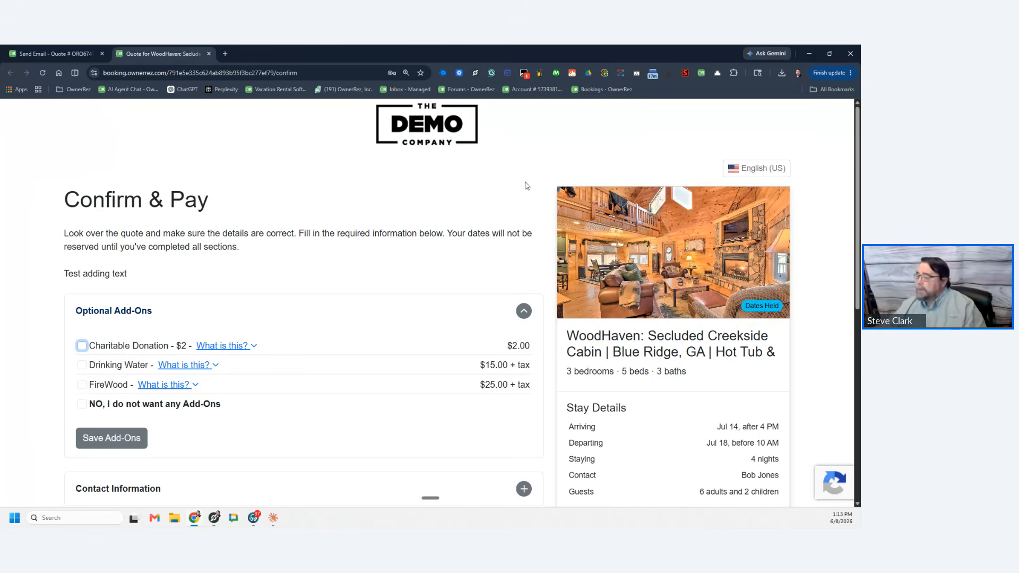
left_click_drag(335, 126, 525, 125)
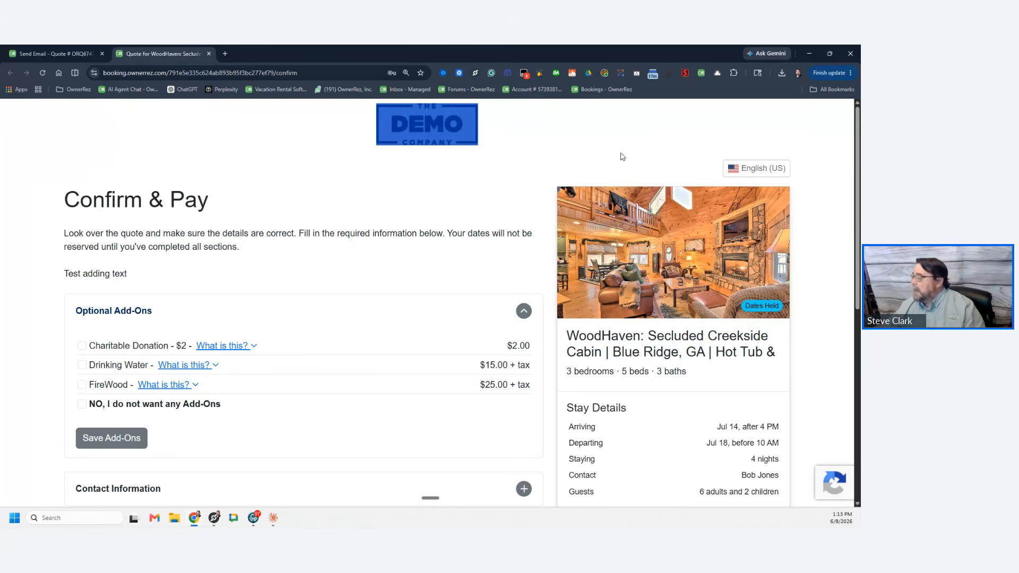
scroll(421, 298, "down", 1)
scroll(416, 295, "down", 5)
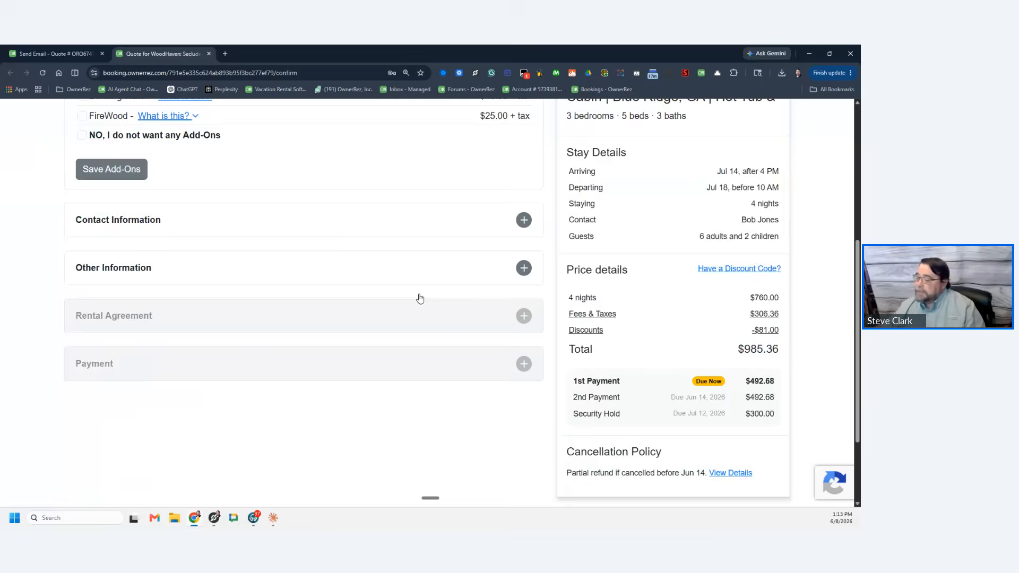
scroll(416, 295, "up", 6)
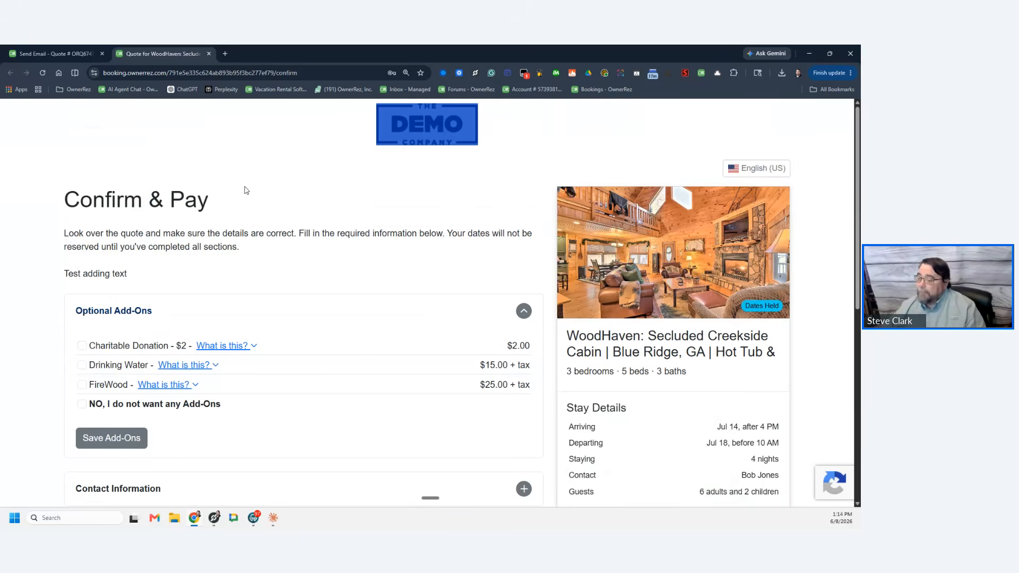
scroll(148, 229, "down", 2)
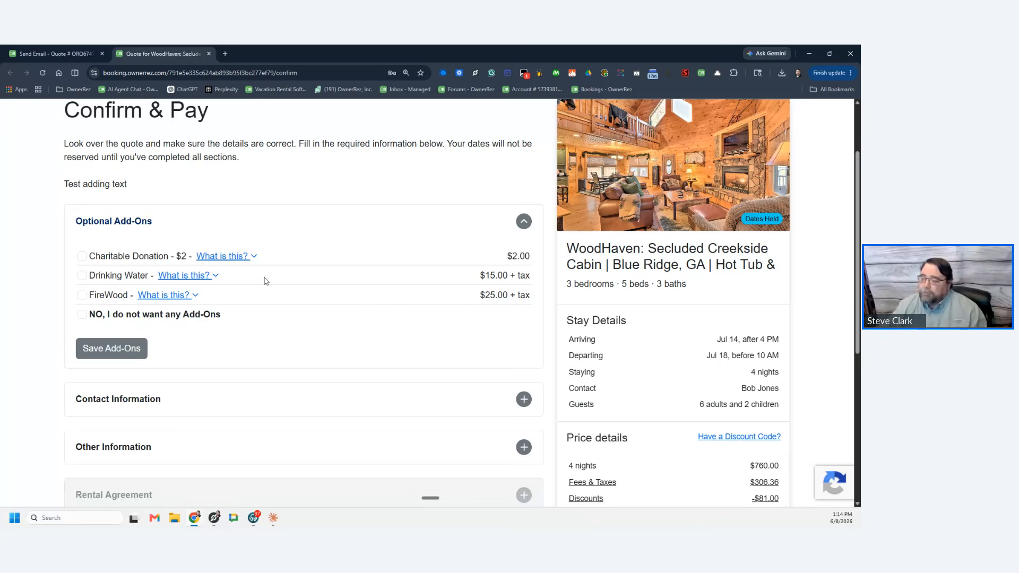
left_click(82, 295)
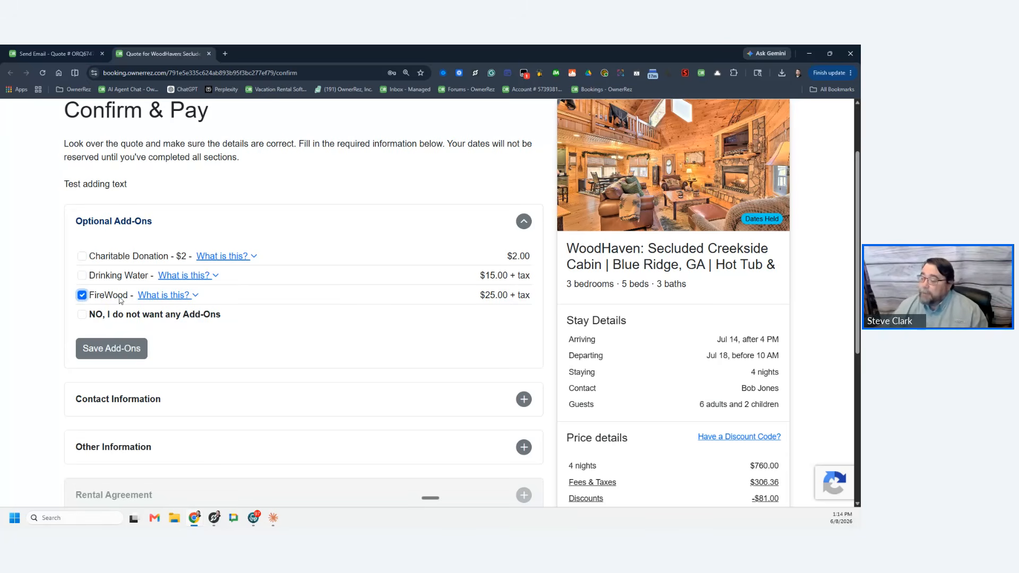
left_click(185, 296)
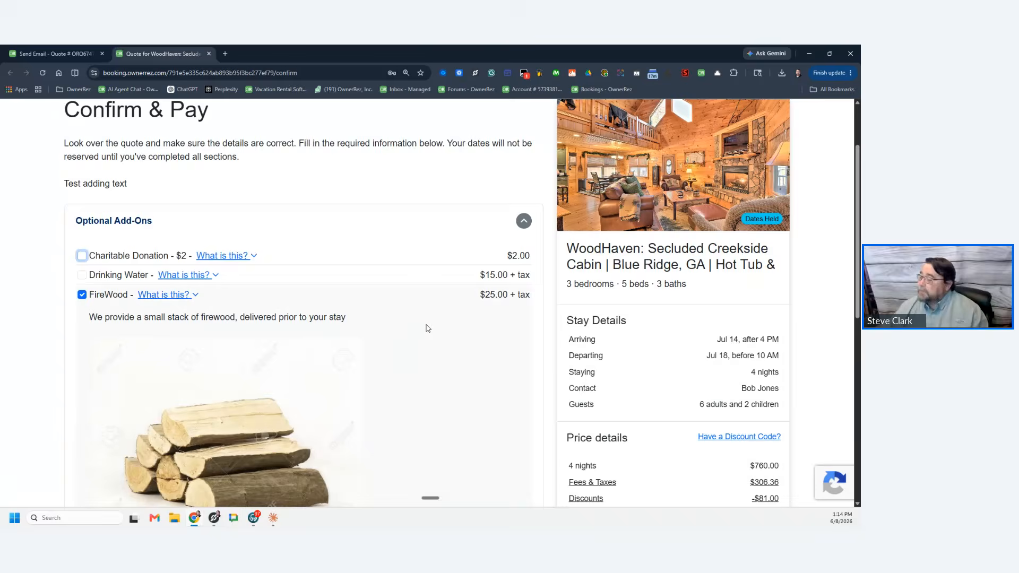
scroll(176, 227, "down", 2)
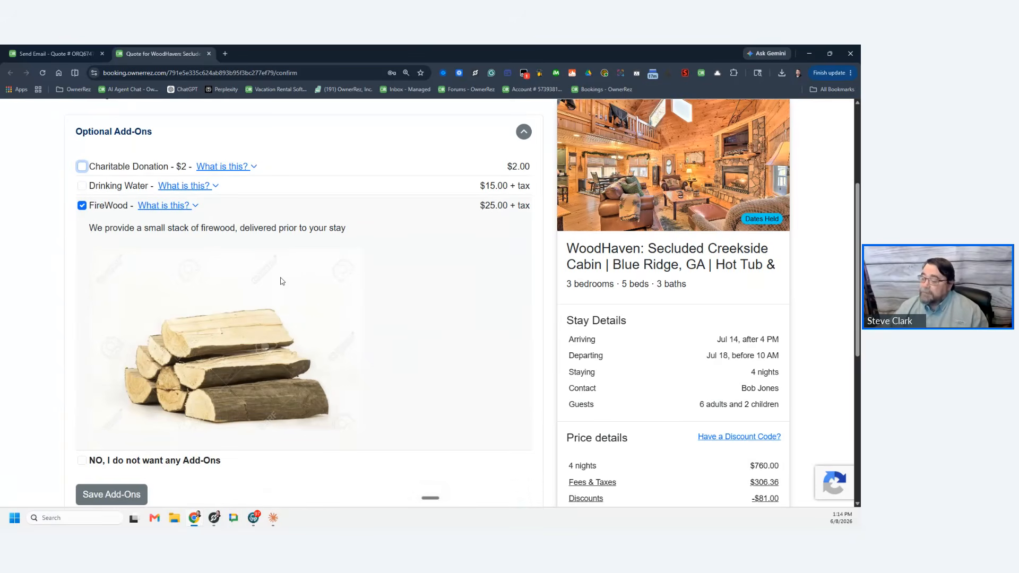
left_click(82, 207)
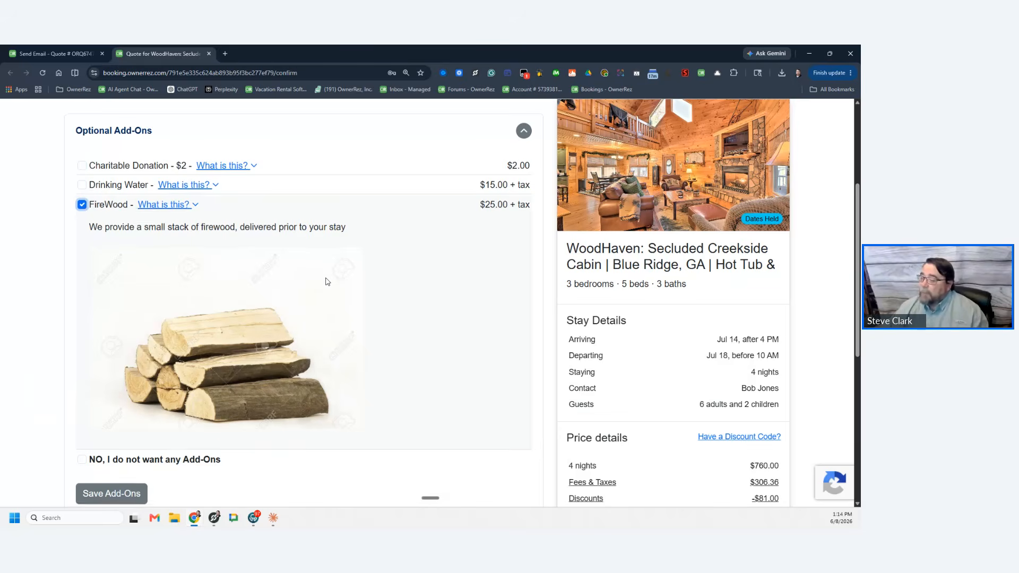
scroll(87, 159, "down", 1)
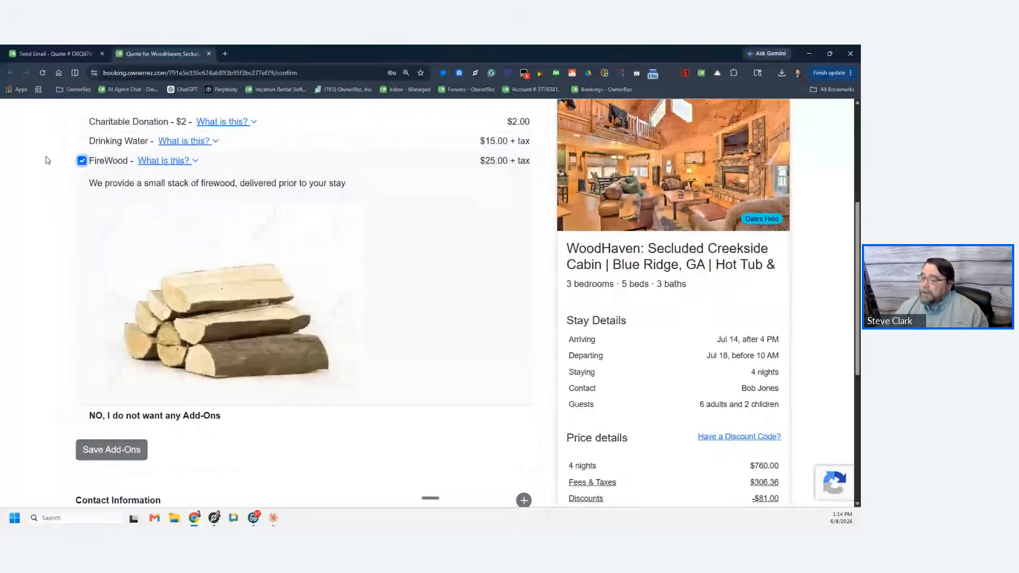
left_click(132, 451)
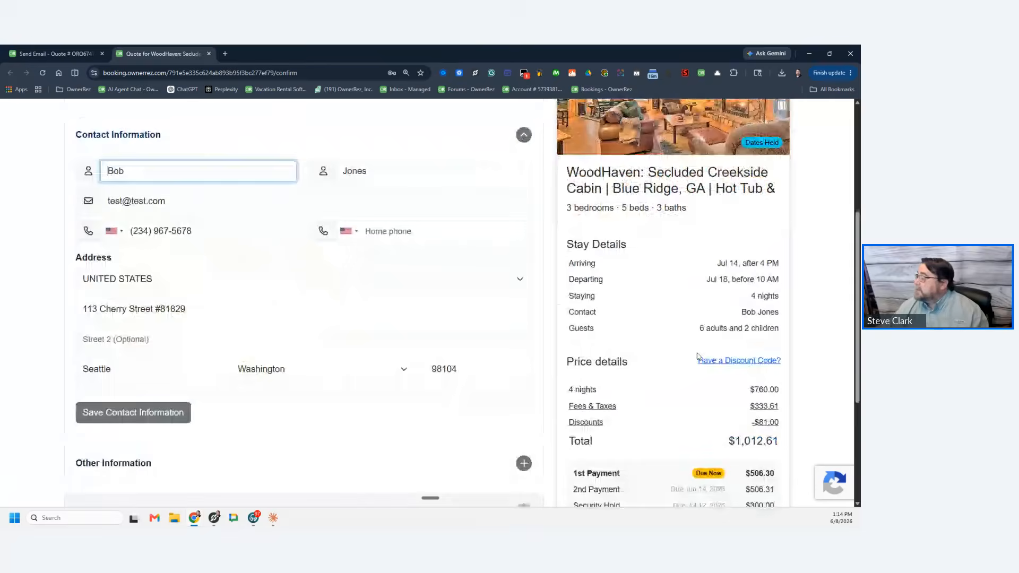
Step: Review the Fees & Taxes price details totalling $1,012.61, then close them
scroll(626, 324, "down", 3)
left_click(588, 227)
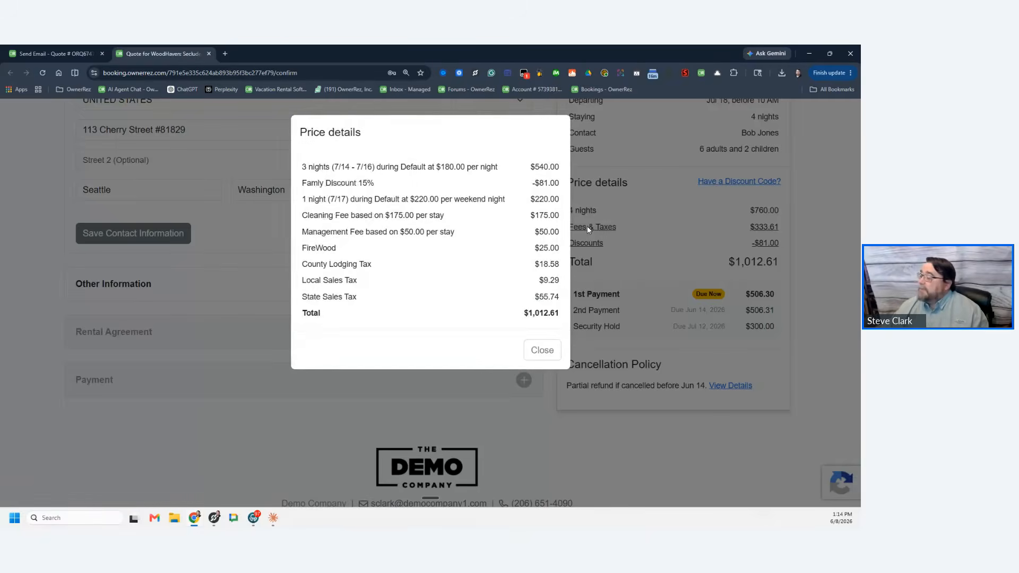
left_click_drag(560, 251, 552, 318)
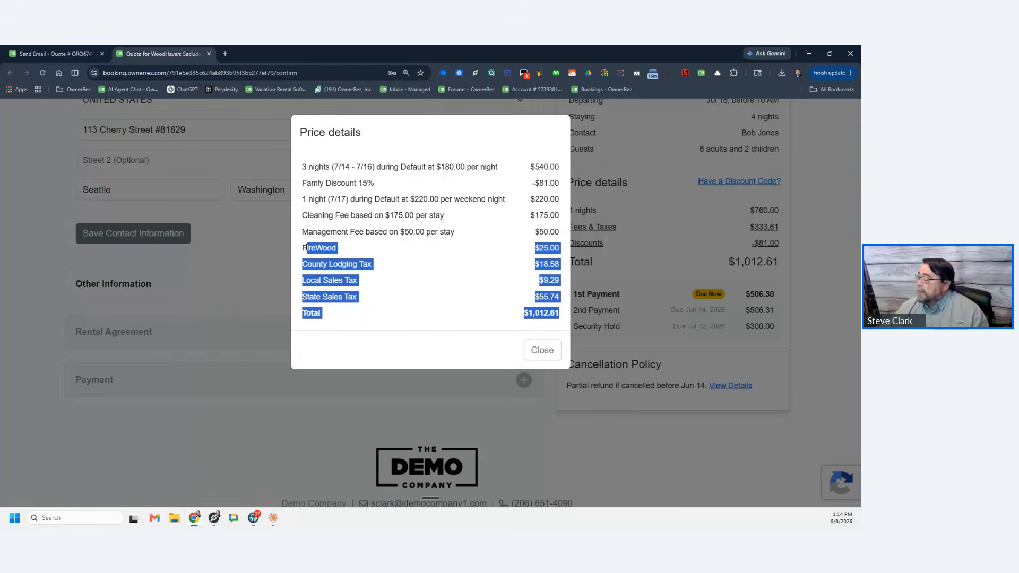
left_click(542, 351)
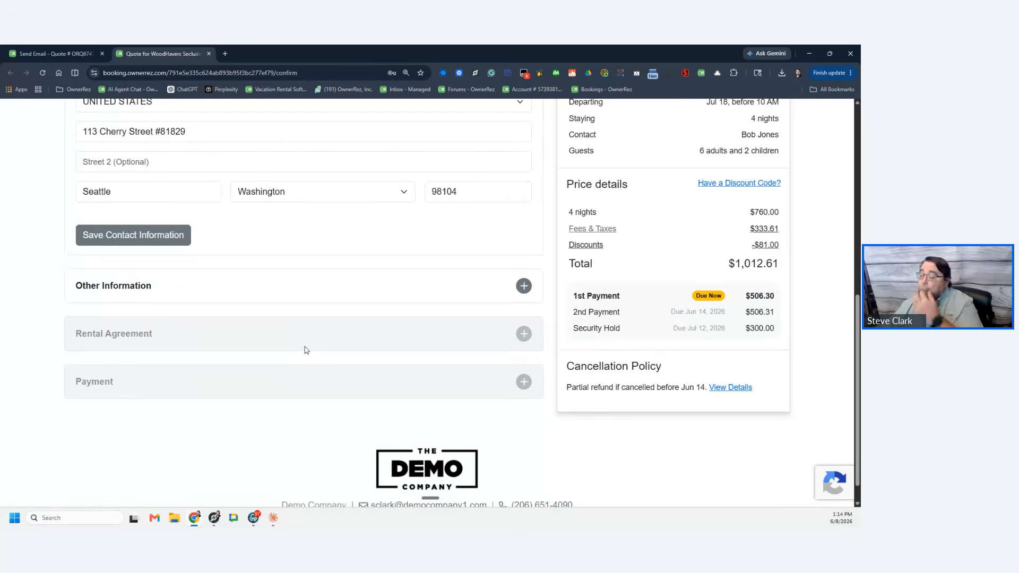
scroll(306, 350, "up", 3)
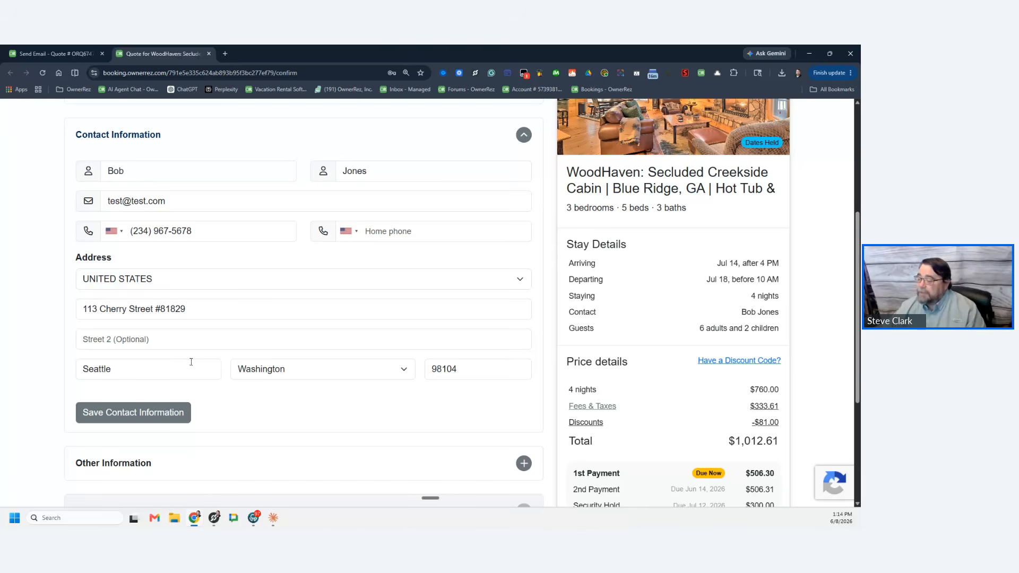
Step: Save the contact information and answer Y for the EV charger question
scroll(197, 367, "down", 3)
left_click(166, 279)
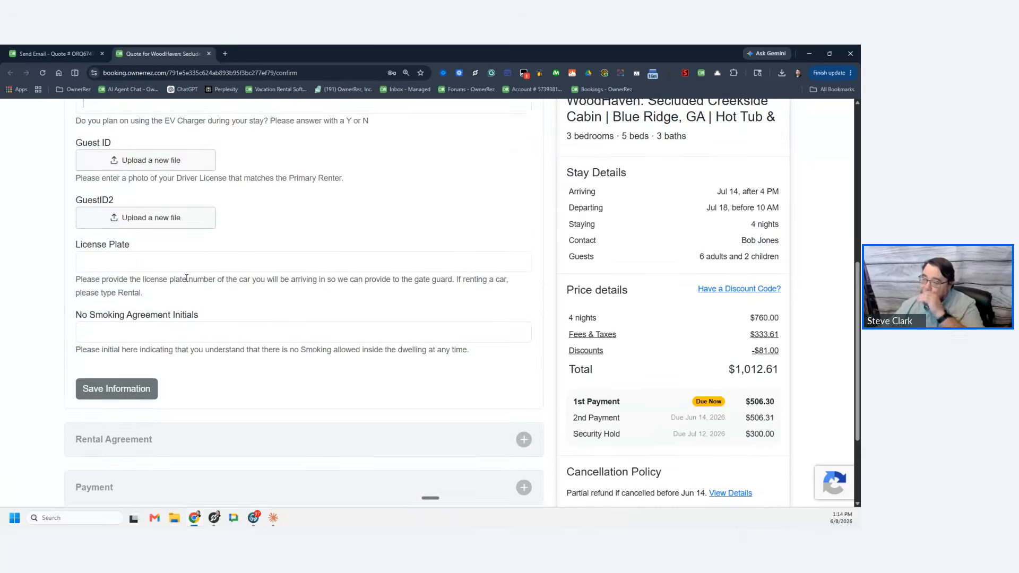
scroll(263, 330, "up", 3)
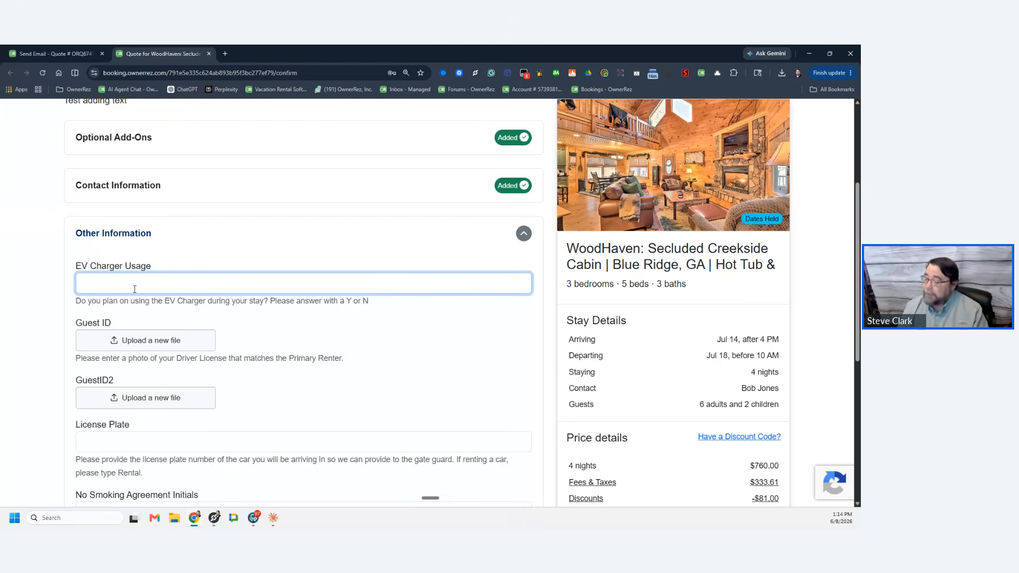
type("Y")
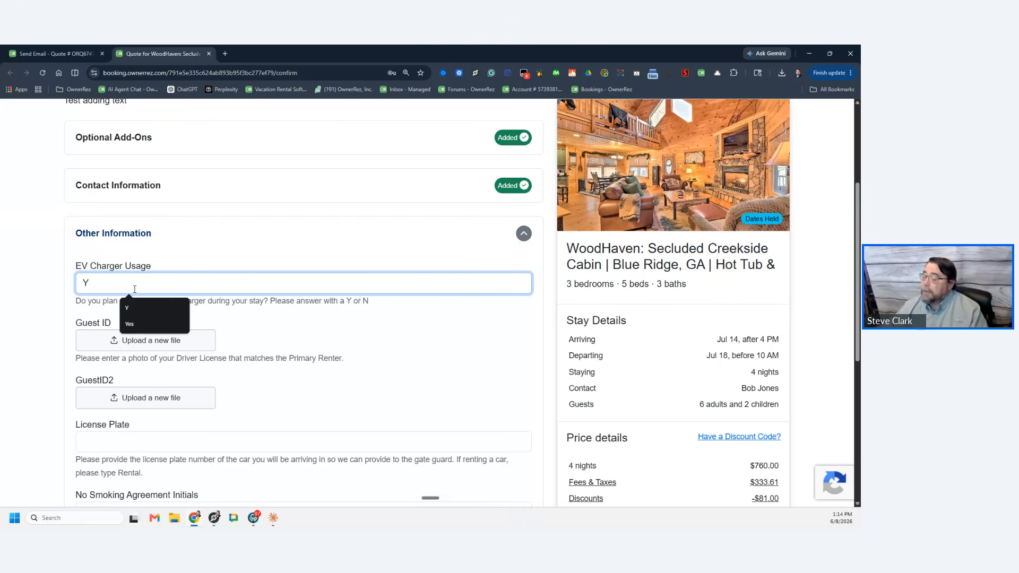
left_click(281, 347)
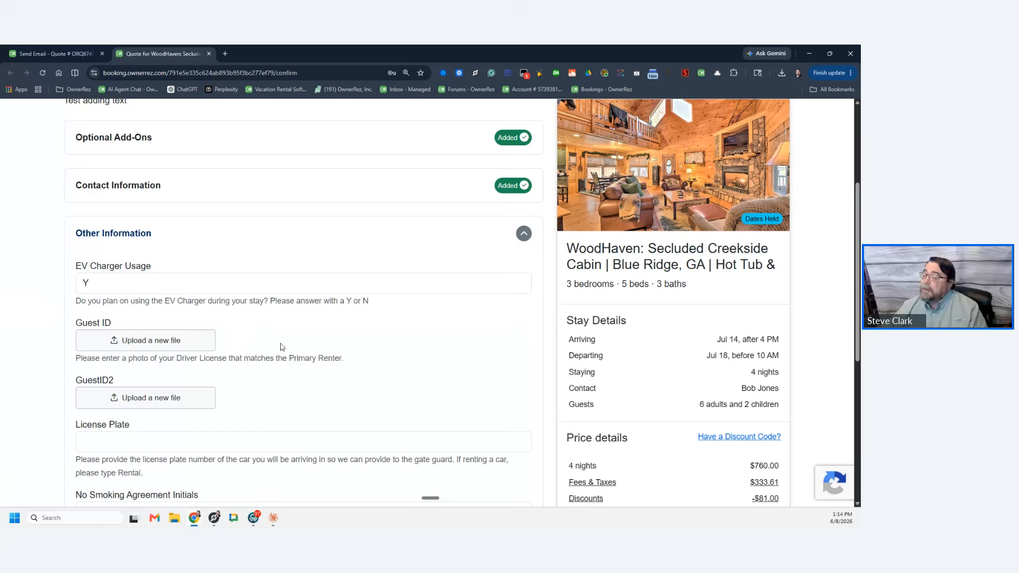
Step: Upload SampleID.png as the guest ID photo
left_click(162, 345)
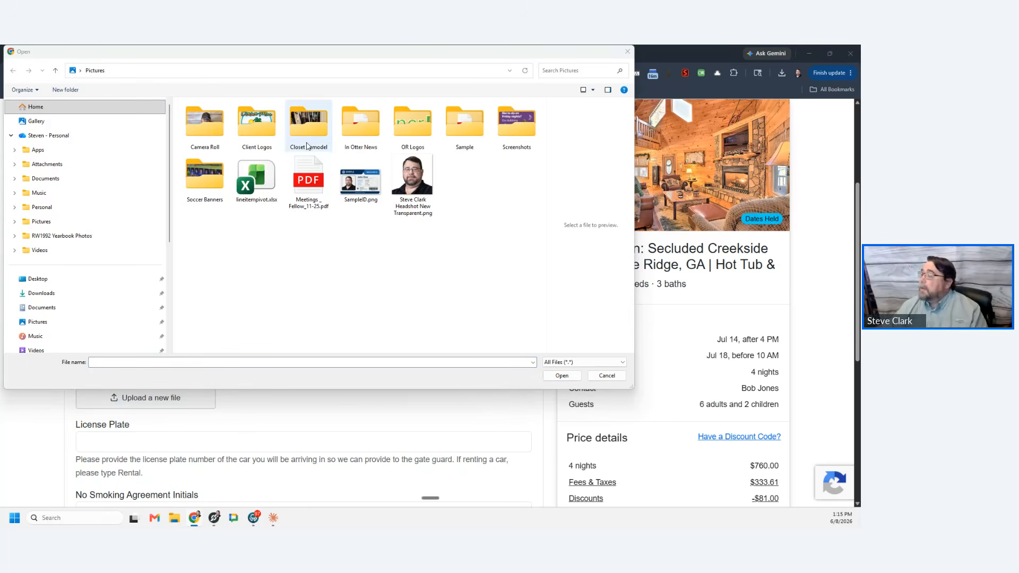
left_click(368, 193)
left_click(562, 375)
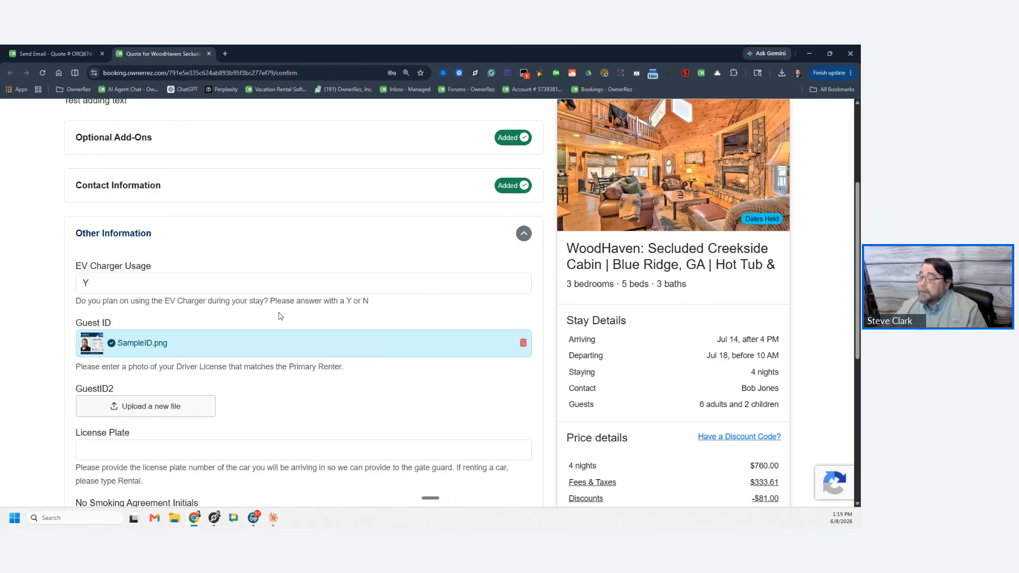
scroll(334, 259, "down", 3)
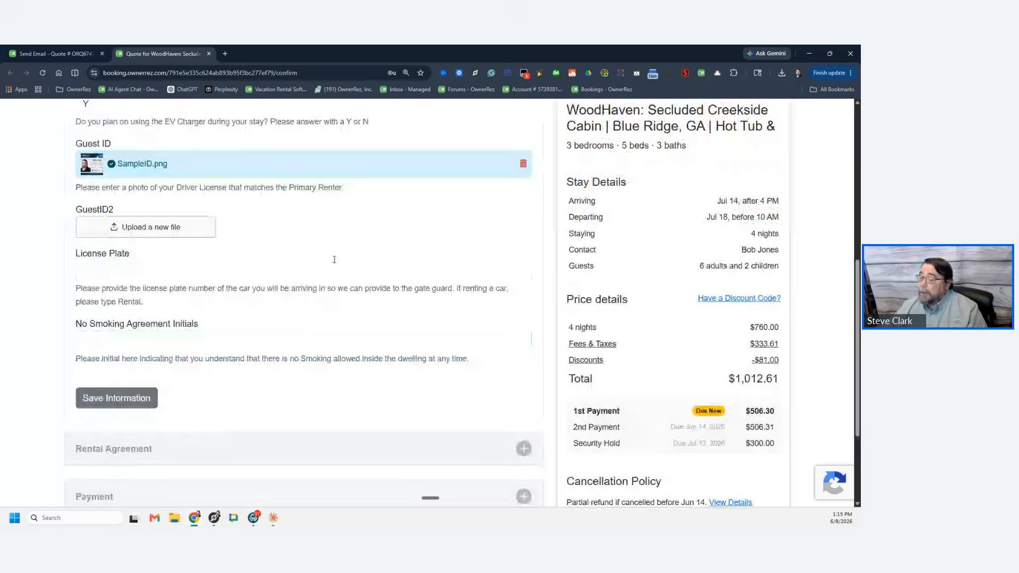
left_click(212, 268)
type("HOA123")
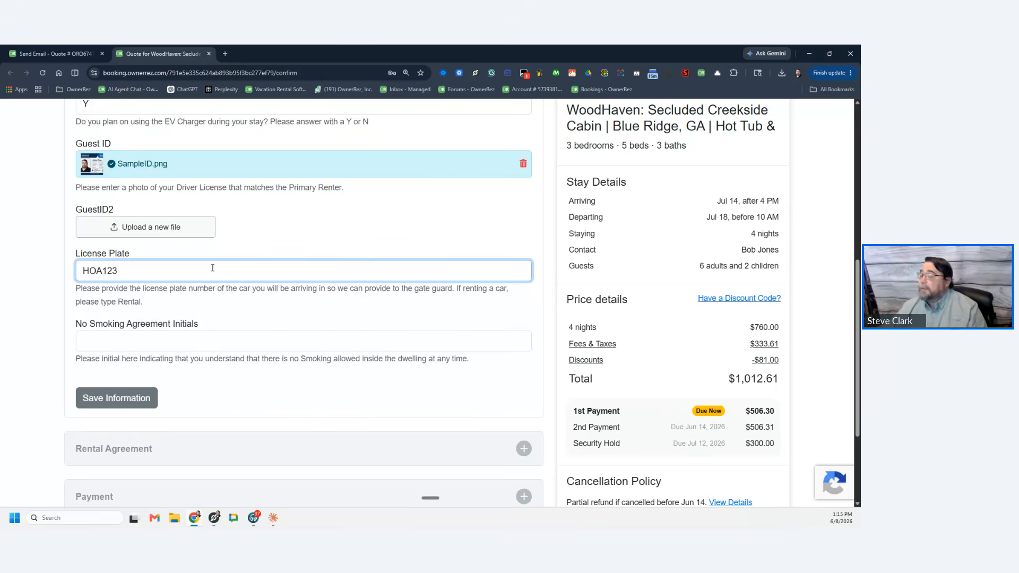
left_click(199, 344)
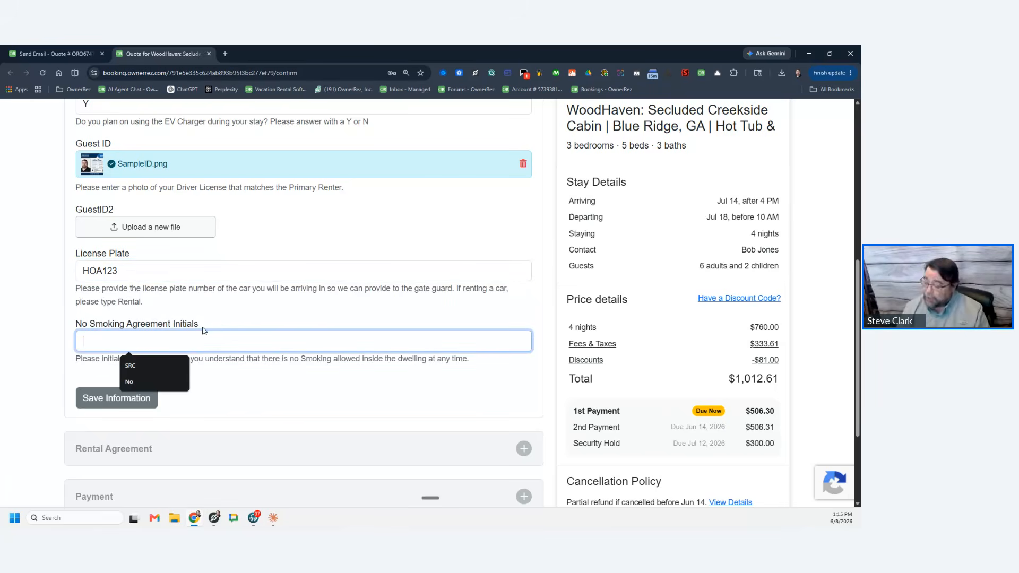
type("SRC")
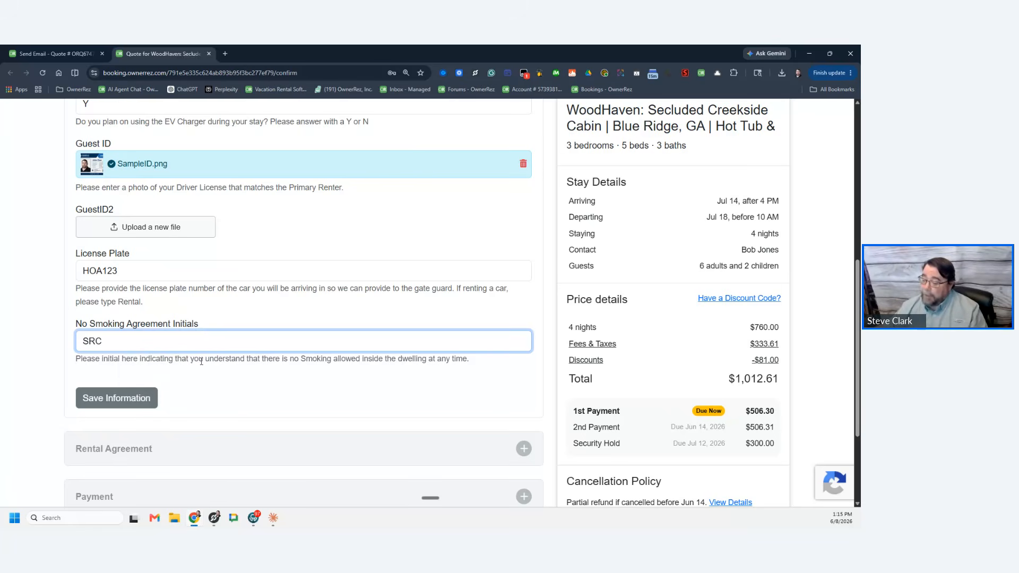
left_click(132, 398)
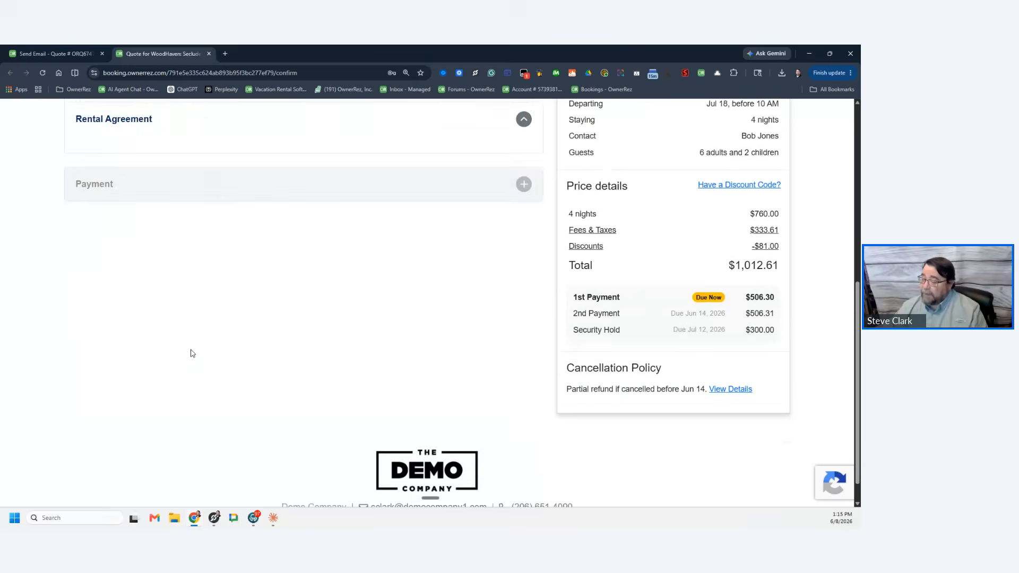
Step: Read the rental agreement and sign it with the guest's full name
scroll(295, 237, "down", 5)
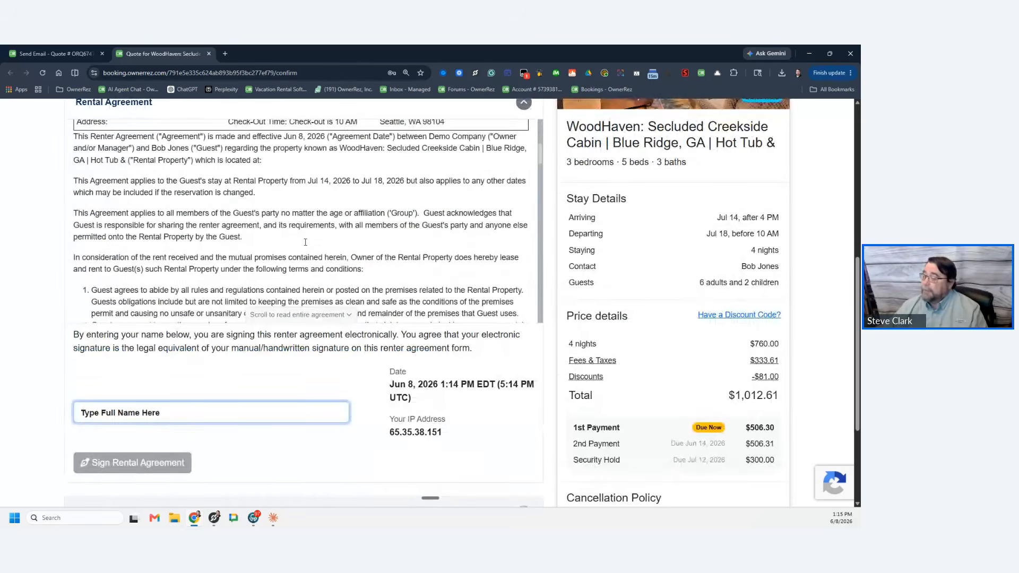
scroll(306, 246, "down", 15)
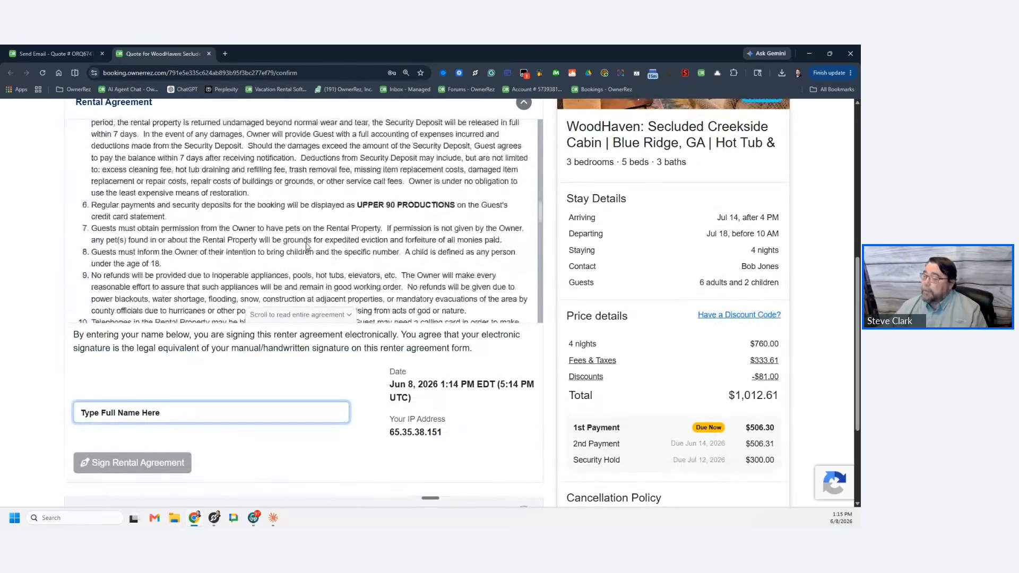
scroll(311, 236, "up", 3)
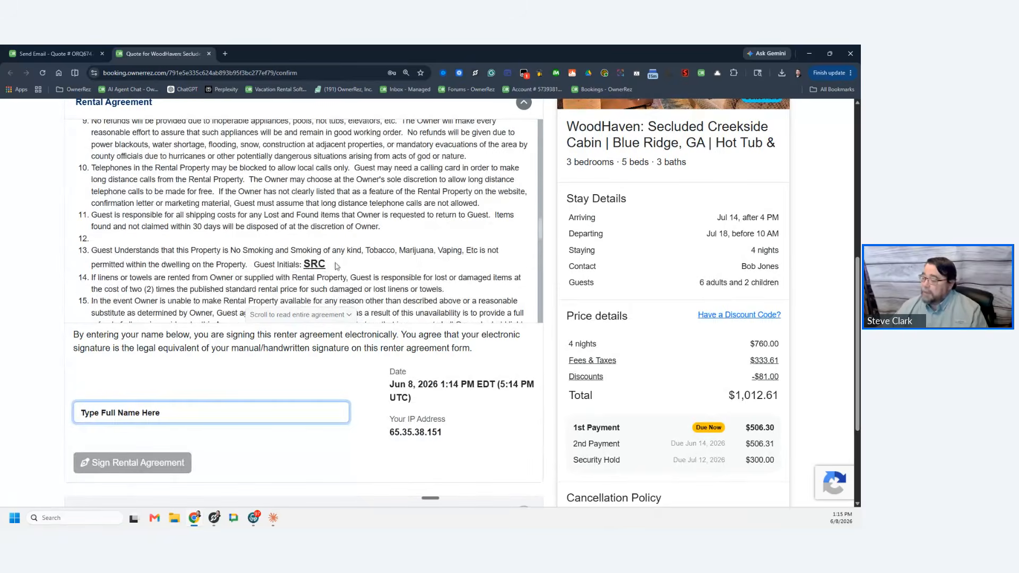
left_click_drag(326, 264, 278, 265)
scroll(296, 286, "down", 10)
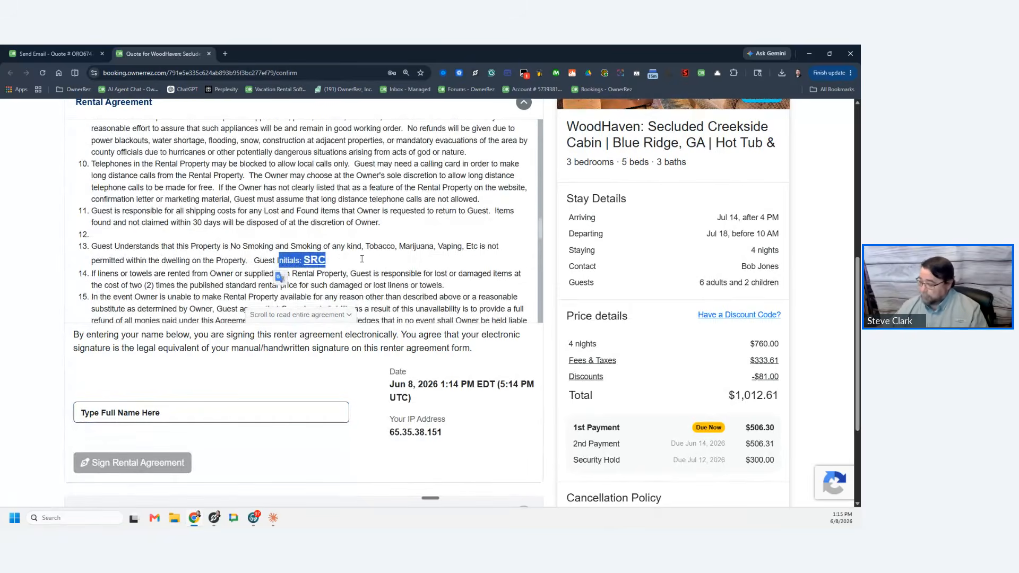
scroll(362, 264, "down", 5)
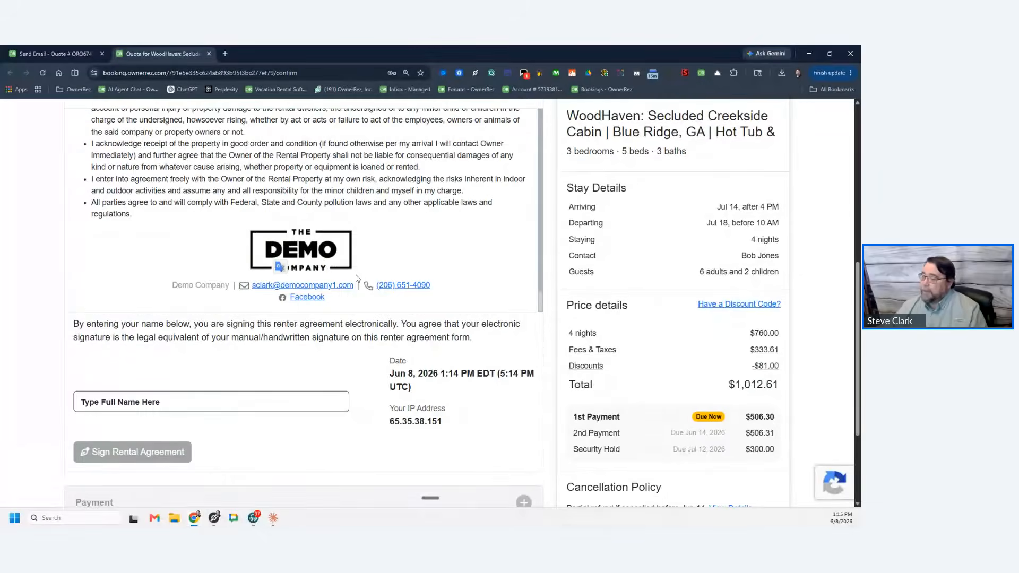
left_click(212, 324)
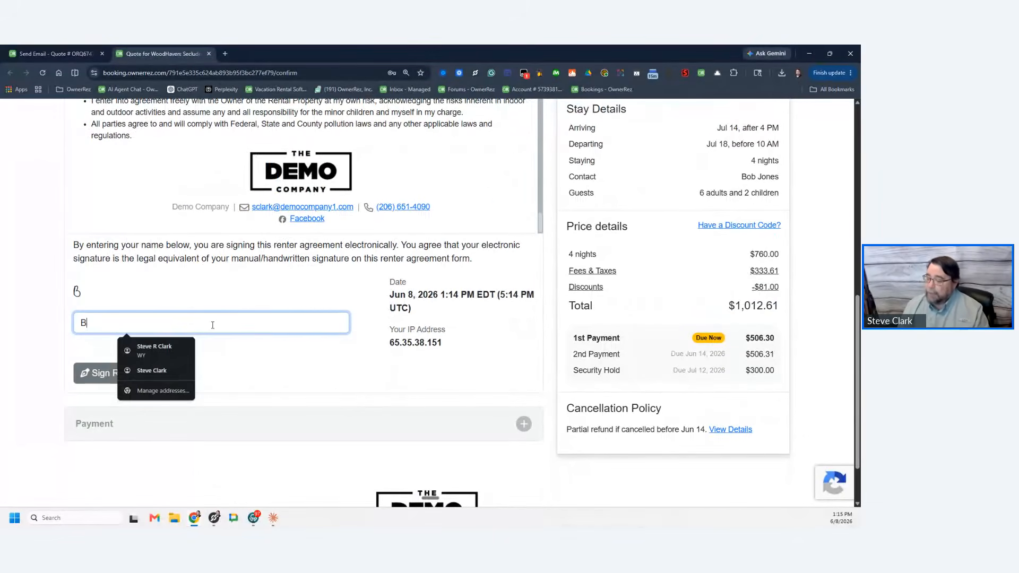
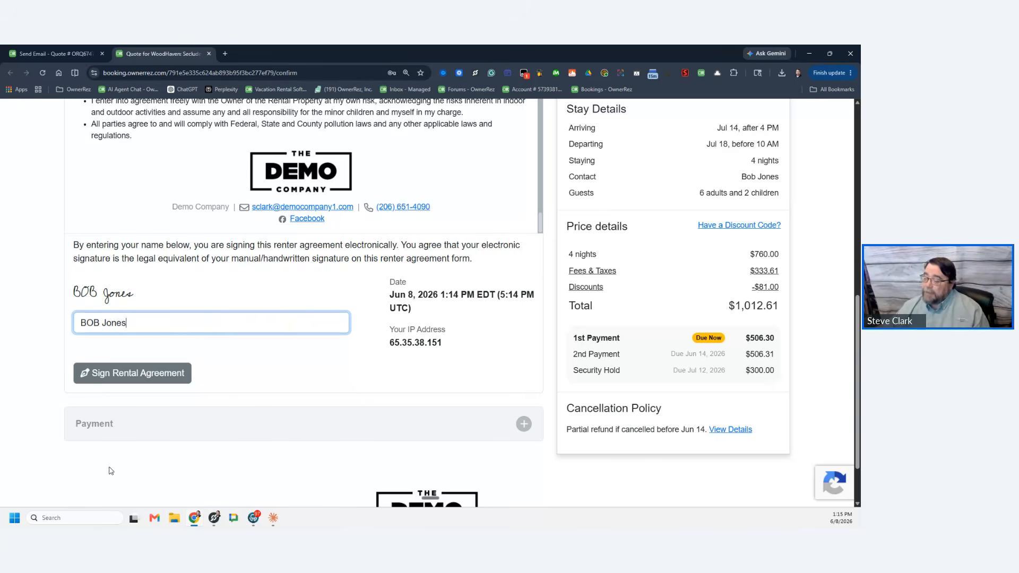
left_click(161, 375)
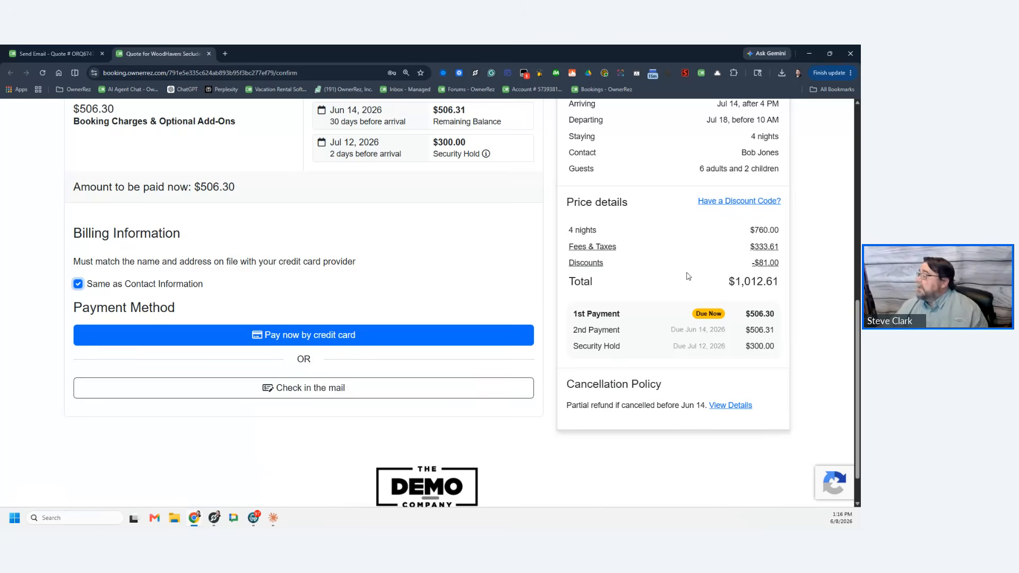
Step: Finalize the WoodHaven booking with payment by mailed check, then return to the quote email
scroll(692, 268, "up", 3)
scroll(696, 268, "down", 3)
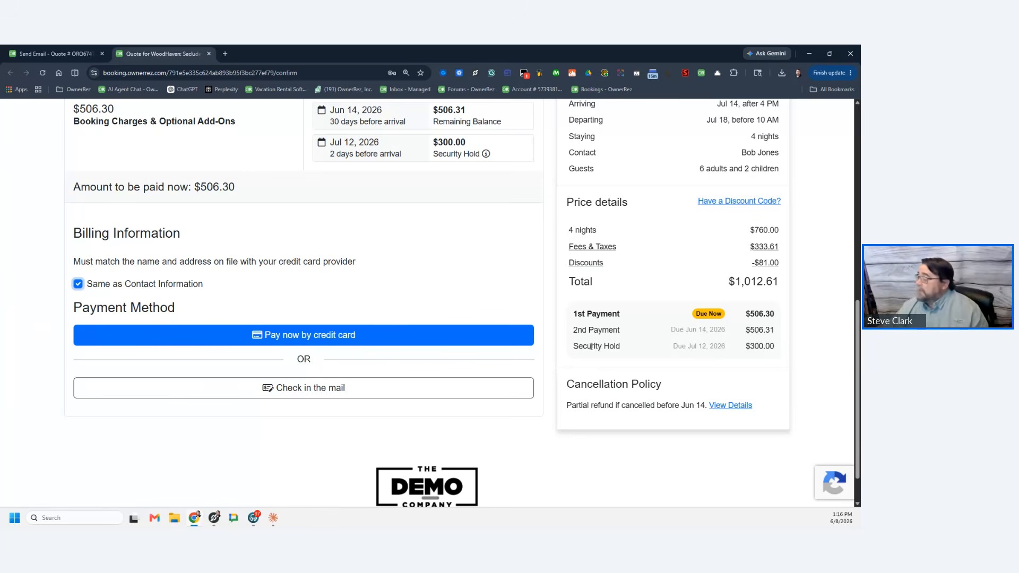
left_click(321, 396)
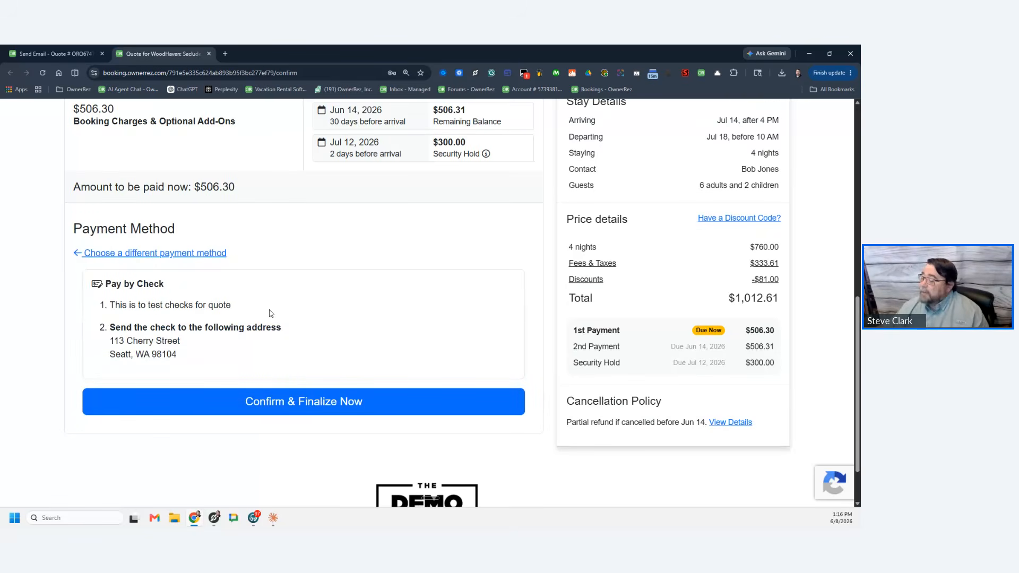
left_click(306, 409)
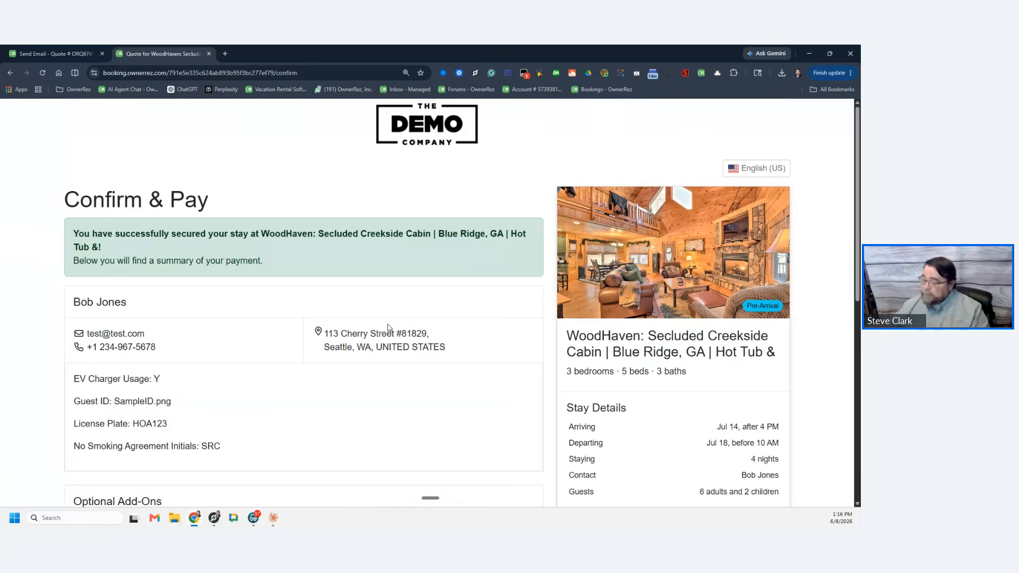
left_click(59, 54)
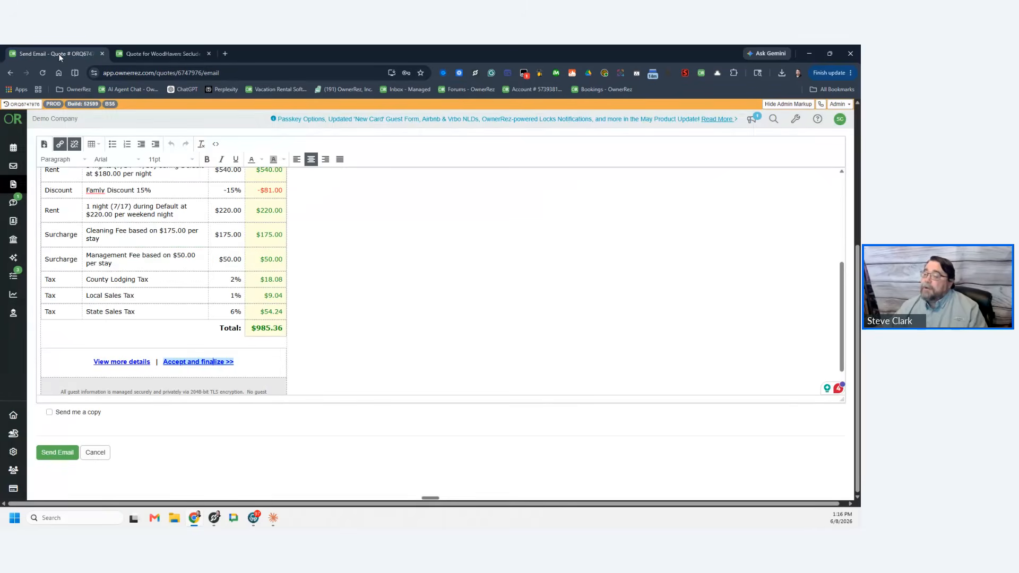
left_click(13, 186)
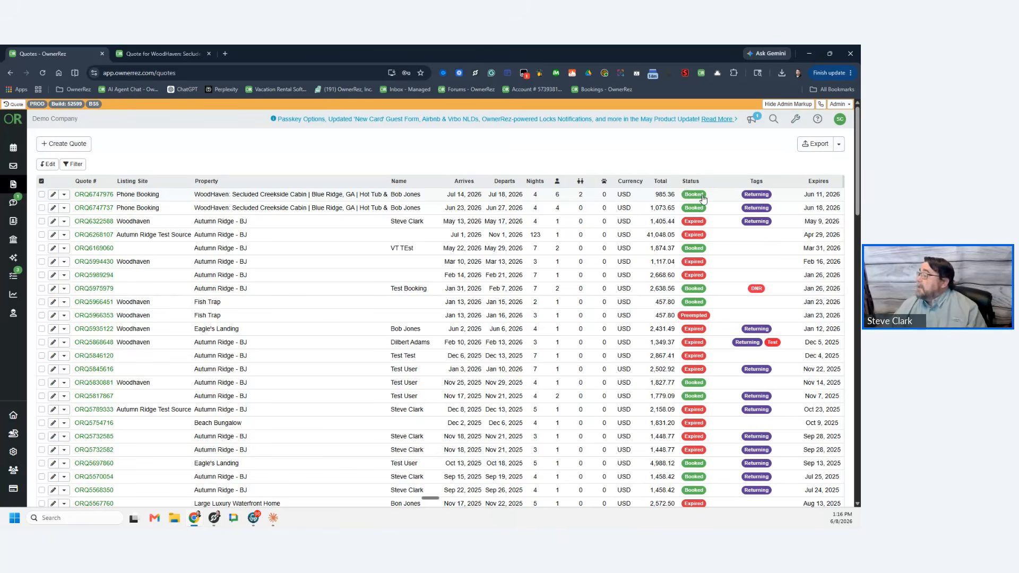
left_click(115, 198)
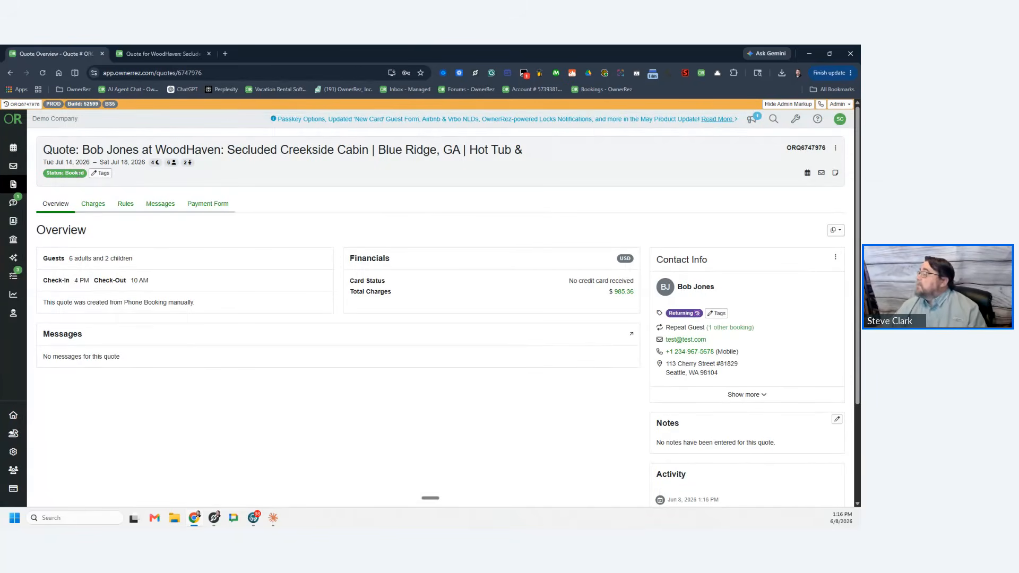
left_click(835, 149)
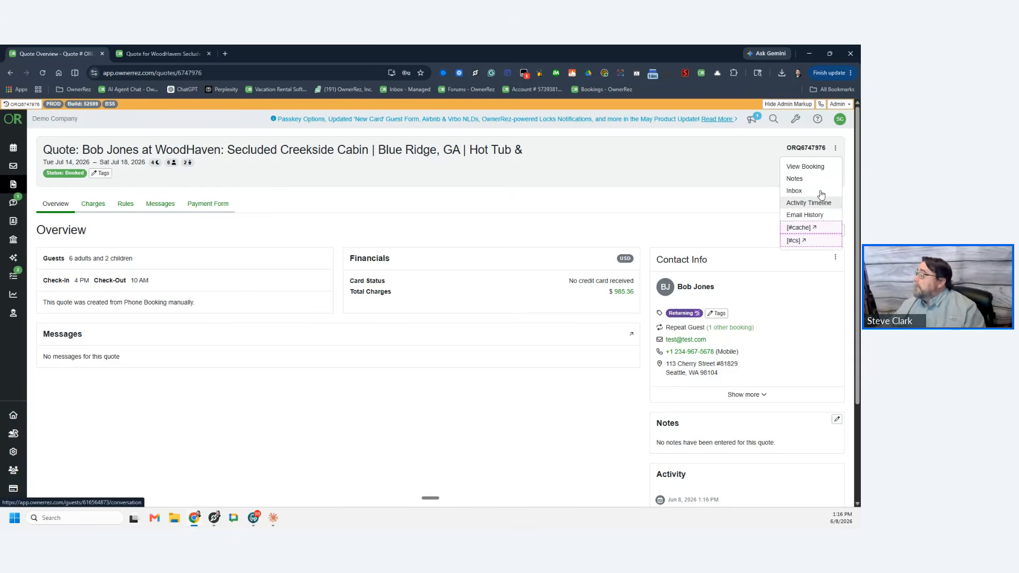
left_click(807, 167)
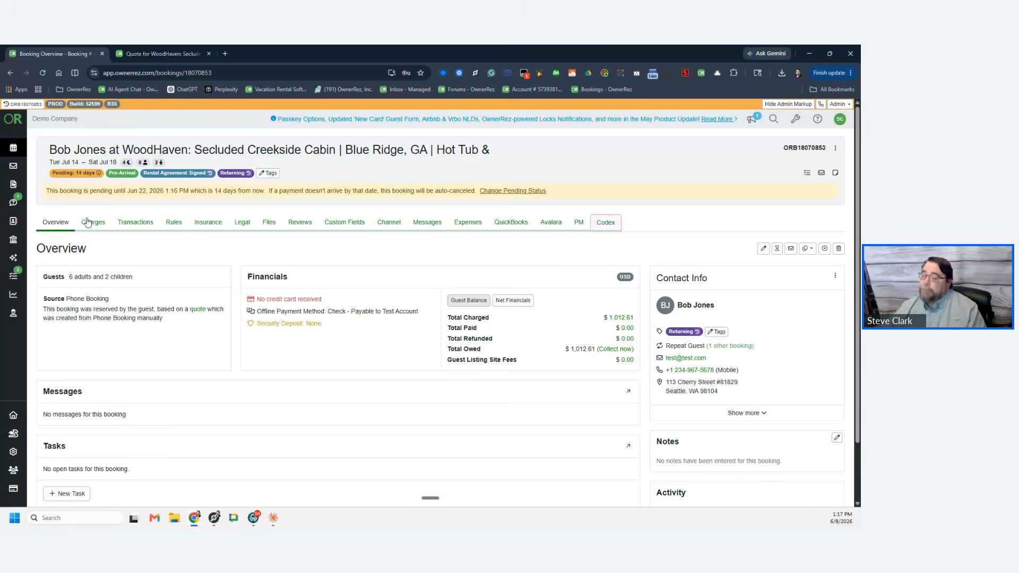
left_click(13, 148)
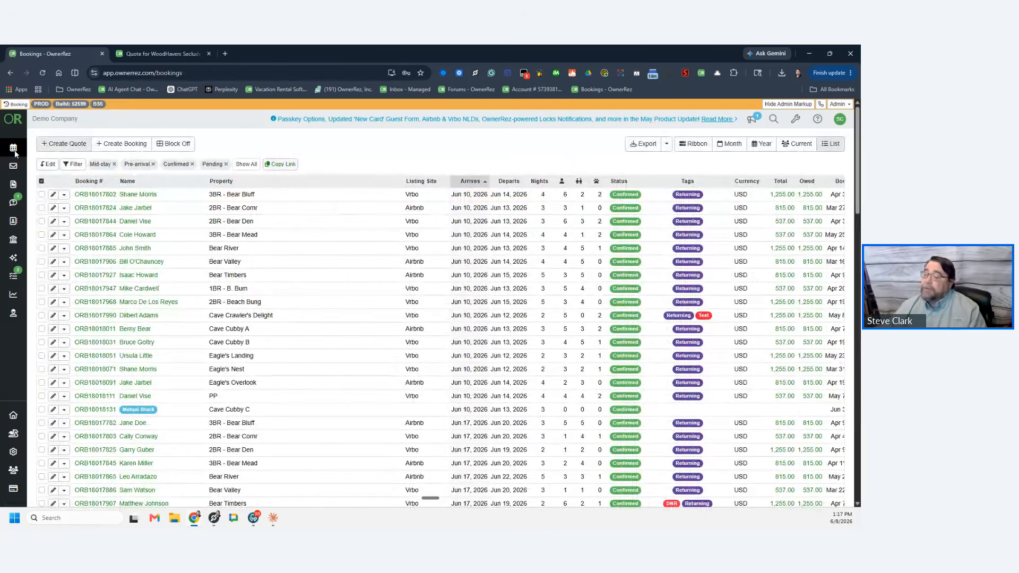
Step: Switch the shared screen to the '5 Ways to Create a Quote' slide
left_click(135, 148)
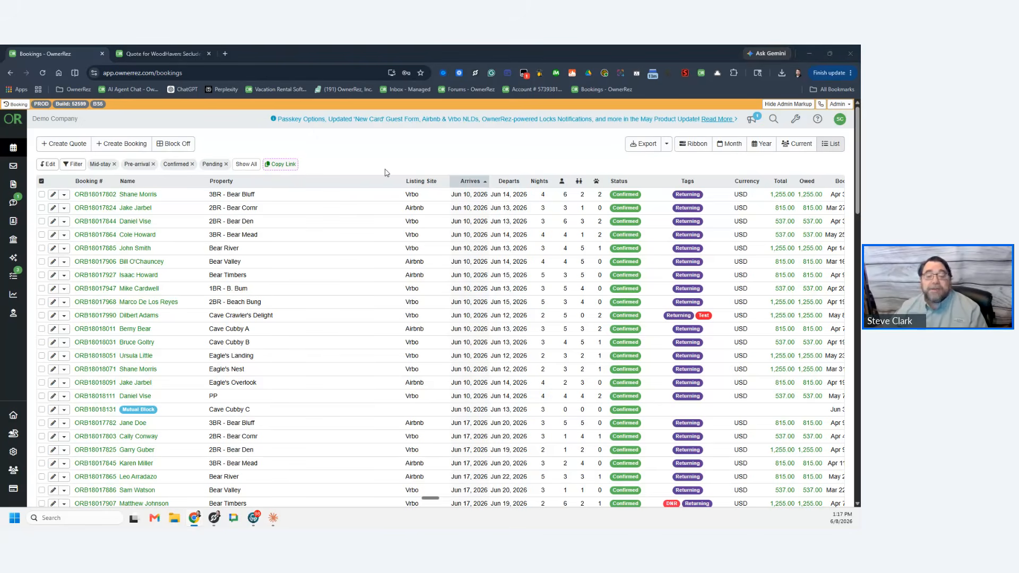
key("alt+Tab")
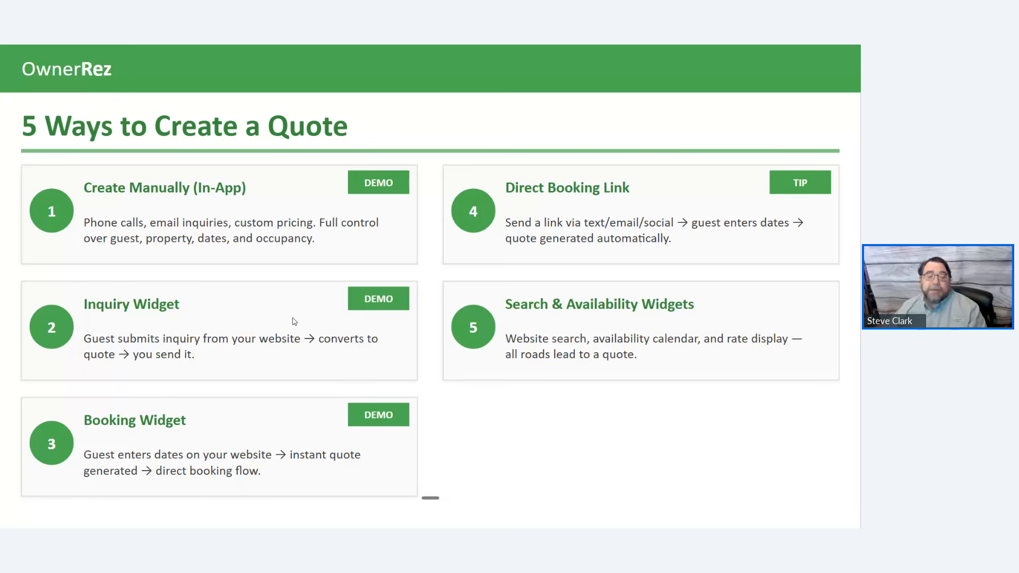
Step: Through Settings > Hosted Websites, open the Demo Company website's test site in a new tab
key("alt+Tab")
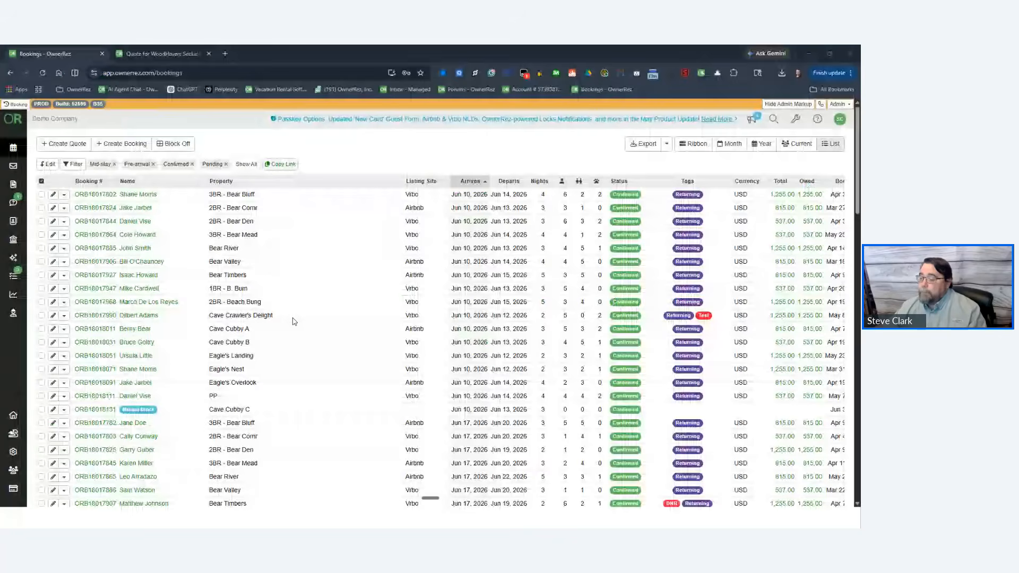
left_click(14, 456)
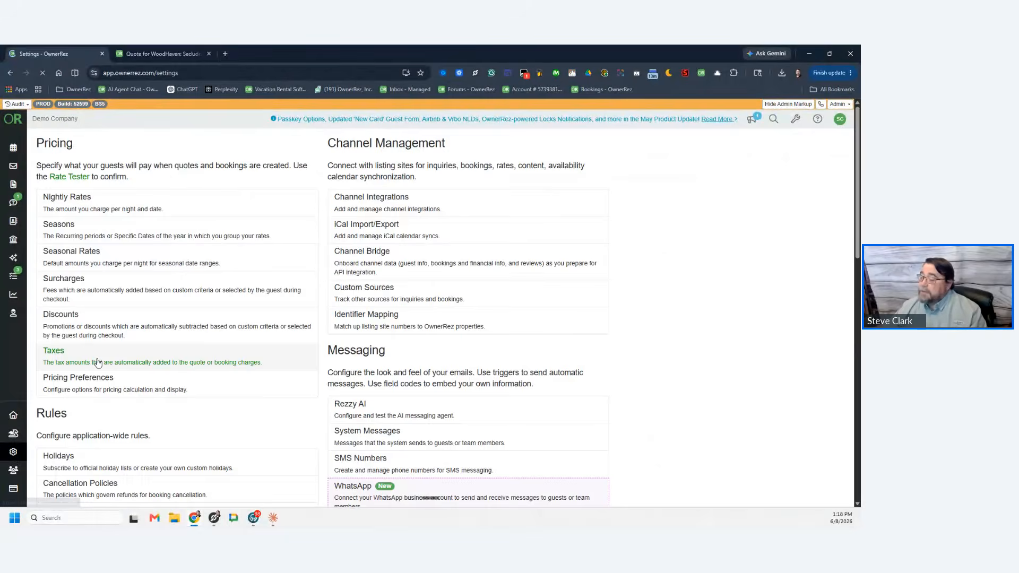
scroll(97, 363, "down", 8)
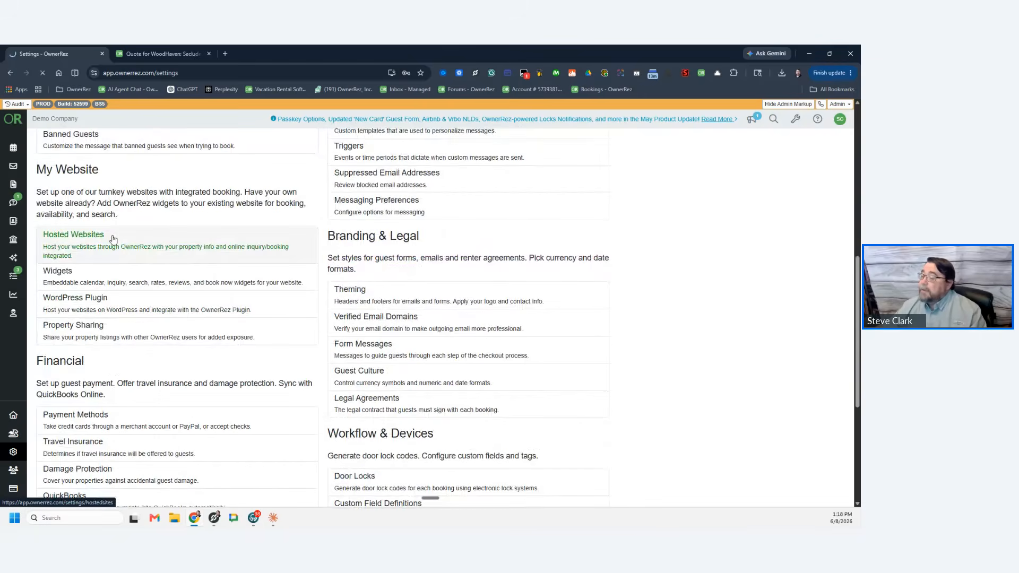
left_click(113, 239)
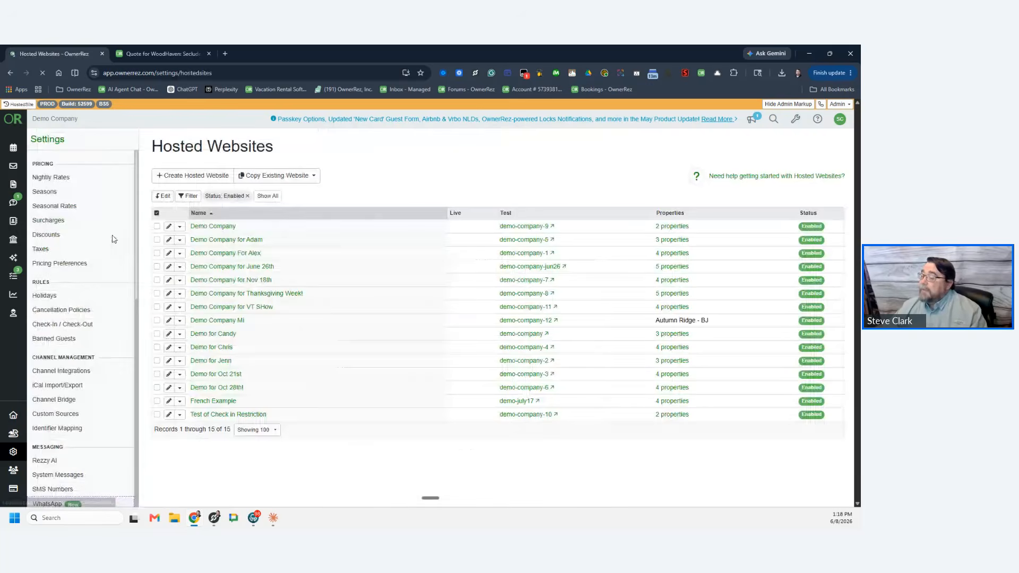
left_click(210, 227)
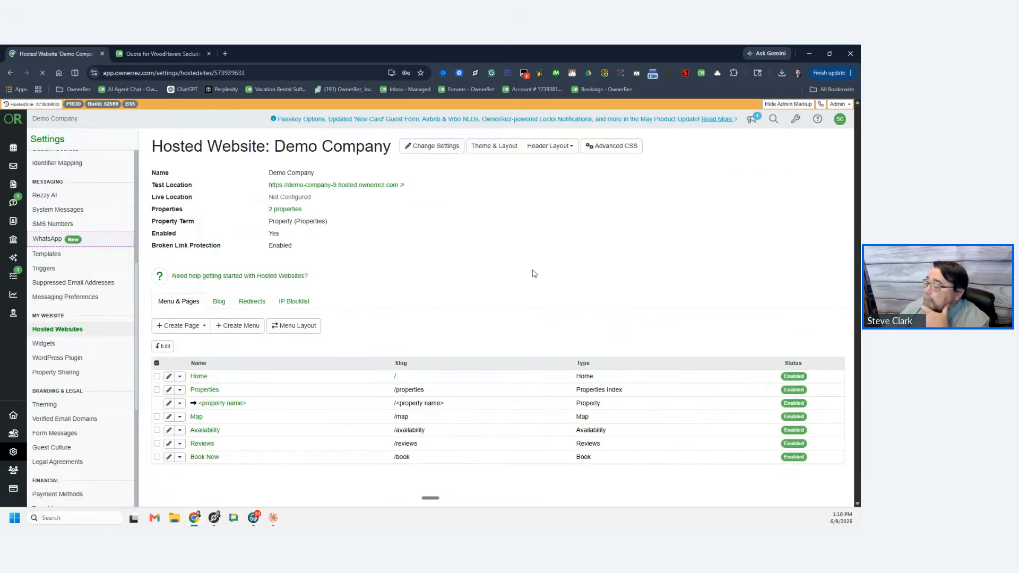
left_click(336, 186)
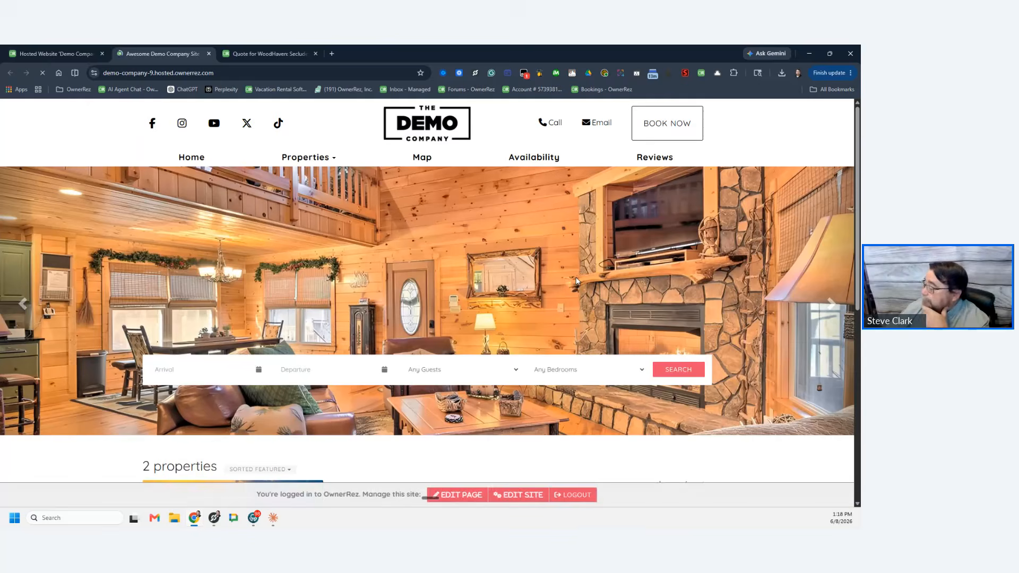
Step: On Book Now, choose WoodHaven Secluded Creekside Cabin for July 7–11, 2026 with 2 adults
left_click(667, 123)
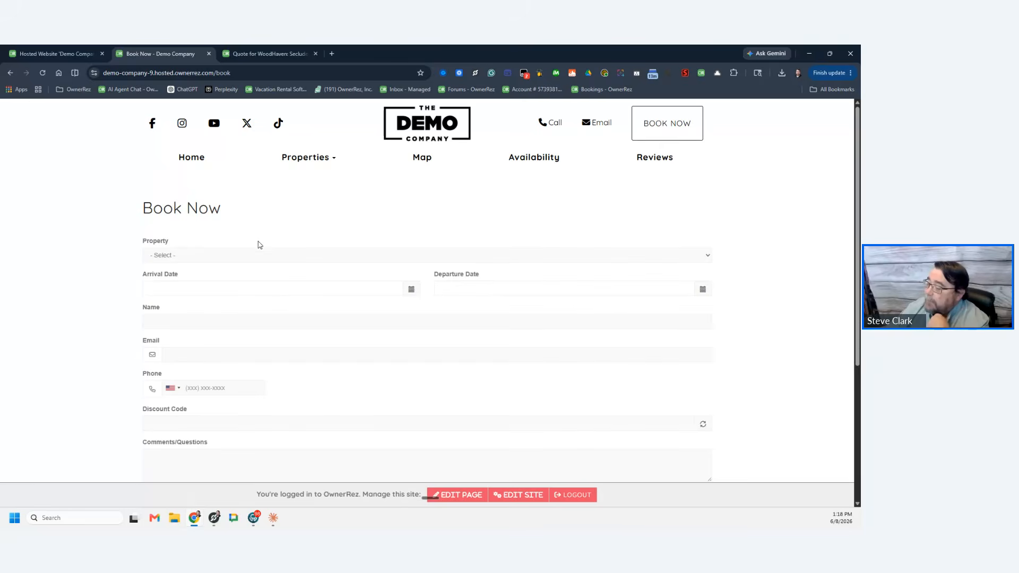
left_click(232, 255)
left_click(228, 291)
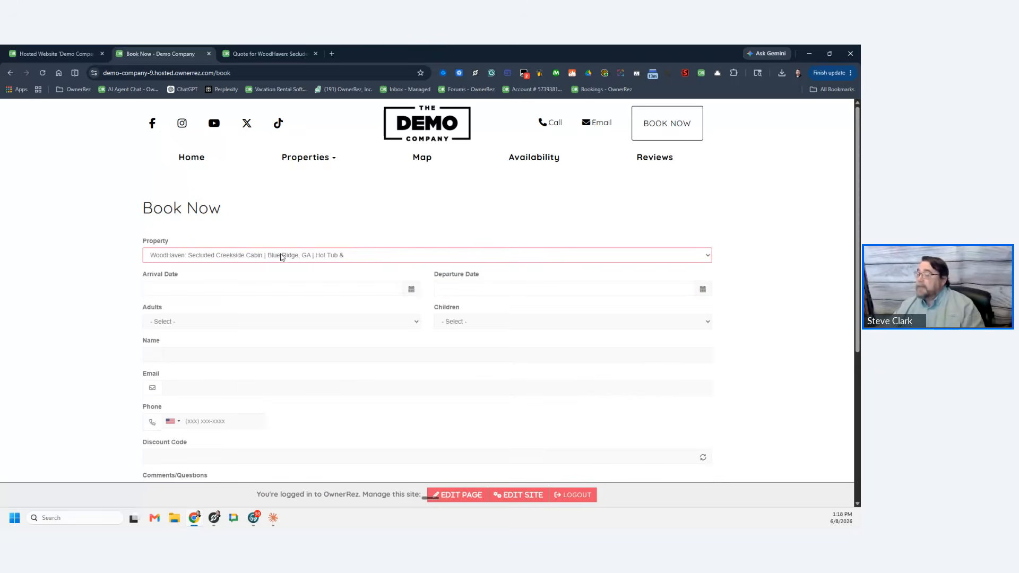
scroll(312, 223, "down", 2)
scroll(171, 255, "up", 1)
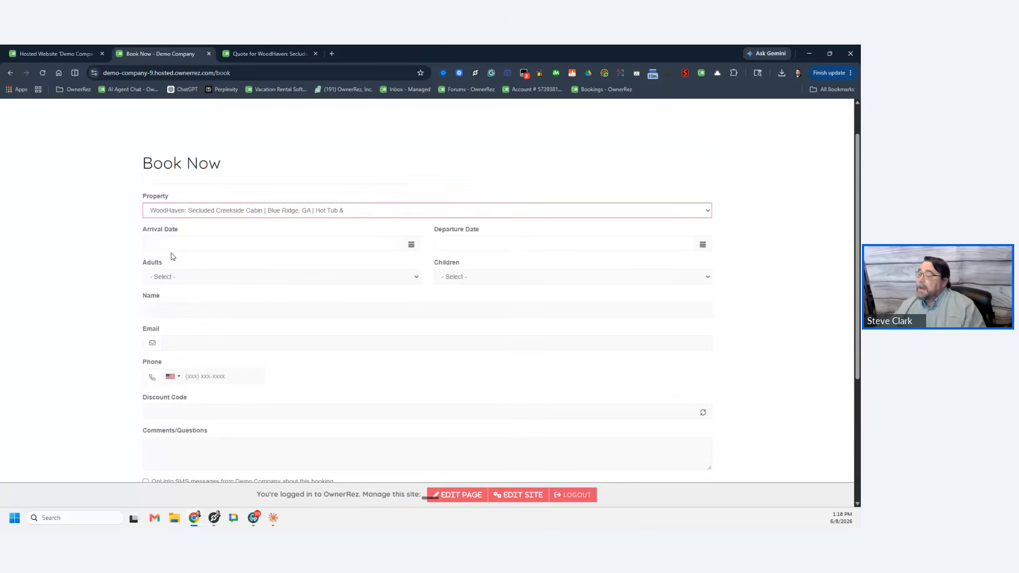
left_click(176, 245)
left_click(233, 261)
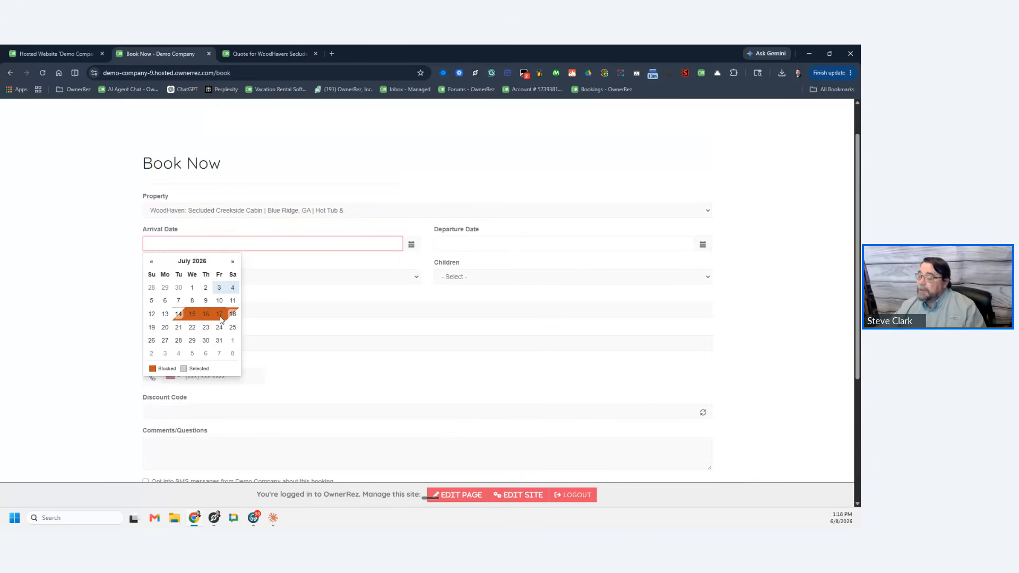
left_click(178, 300)
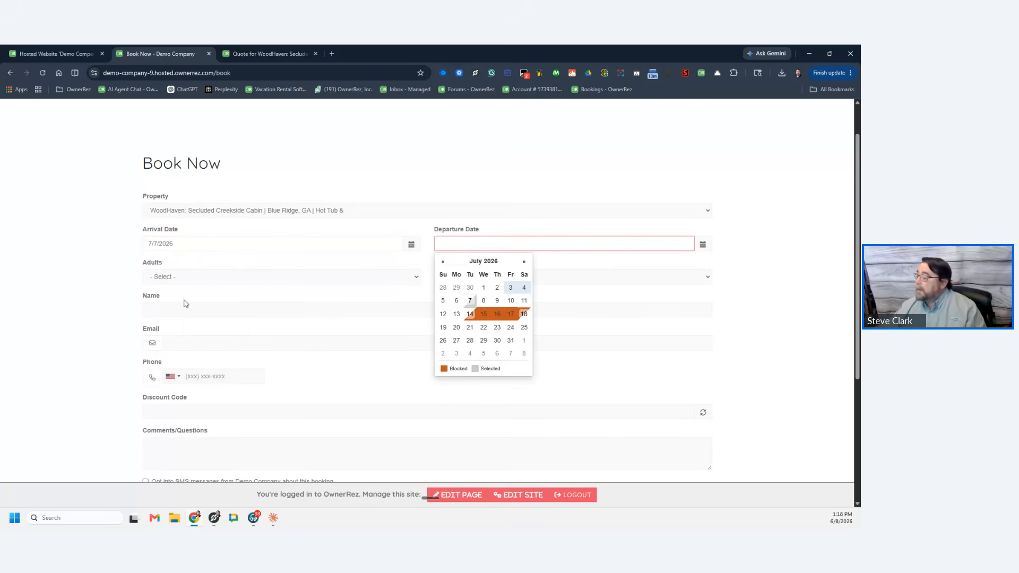
left_click(523, 301)
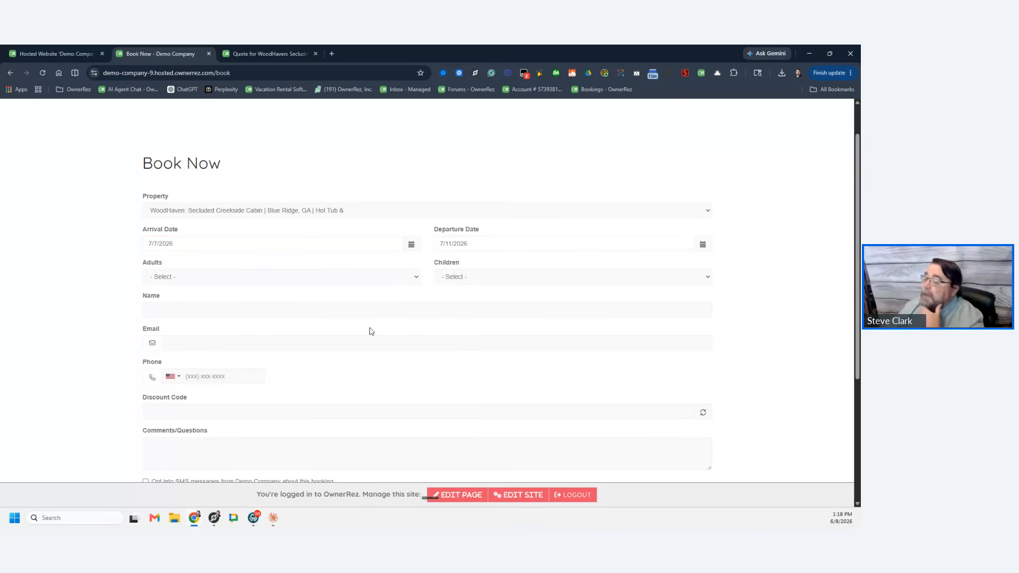
left_click(216, 275)
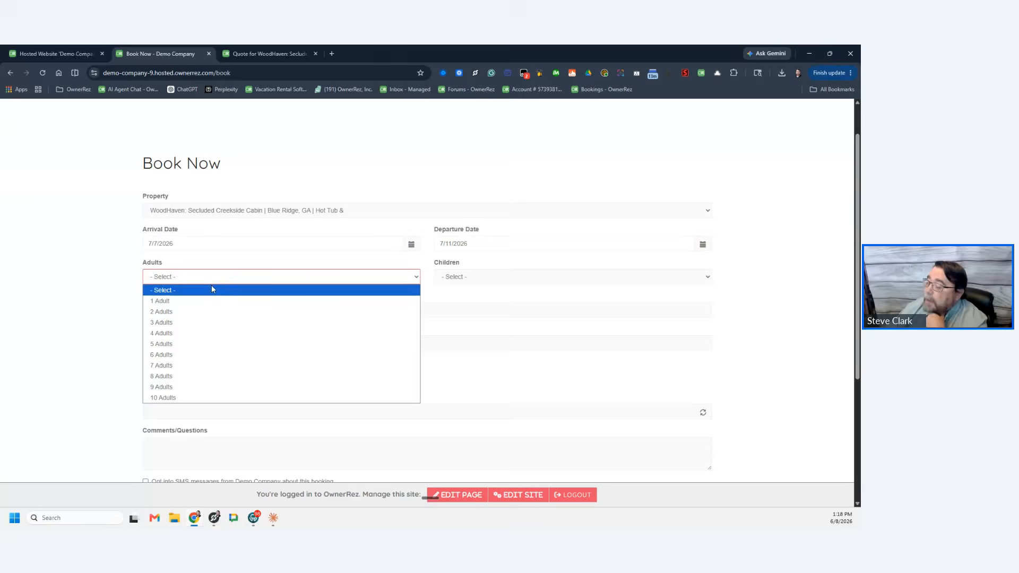
left_click(195, 314)
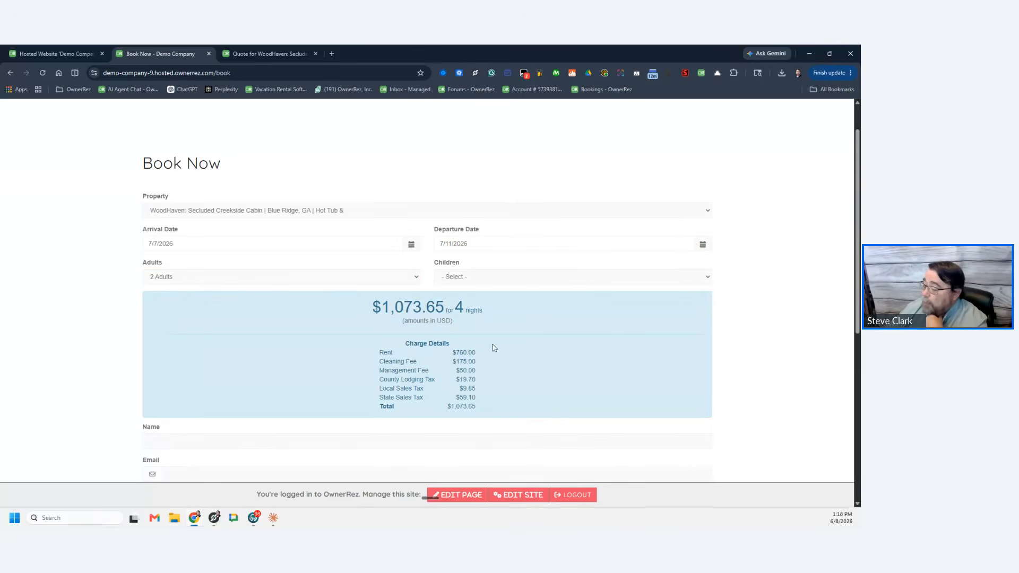
Step: Fill in the guest's full name, e-mail address and phone number
scroll(505, 334, "down", 3)
left_click(160, 306)
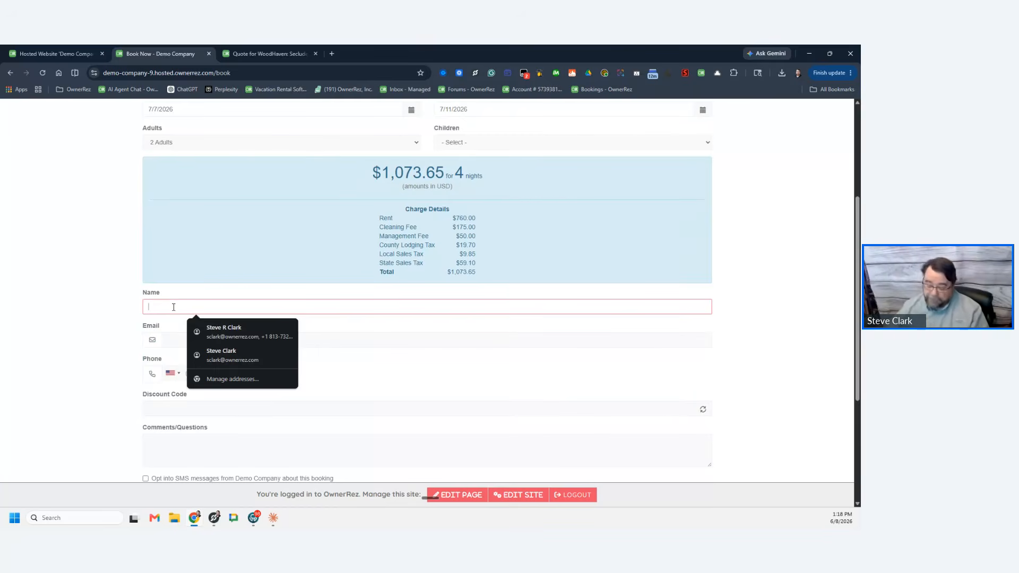
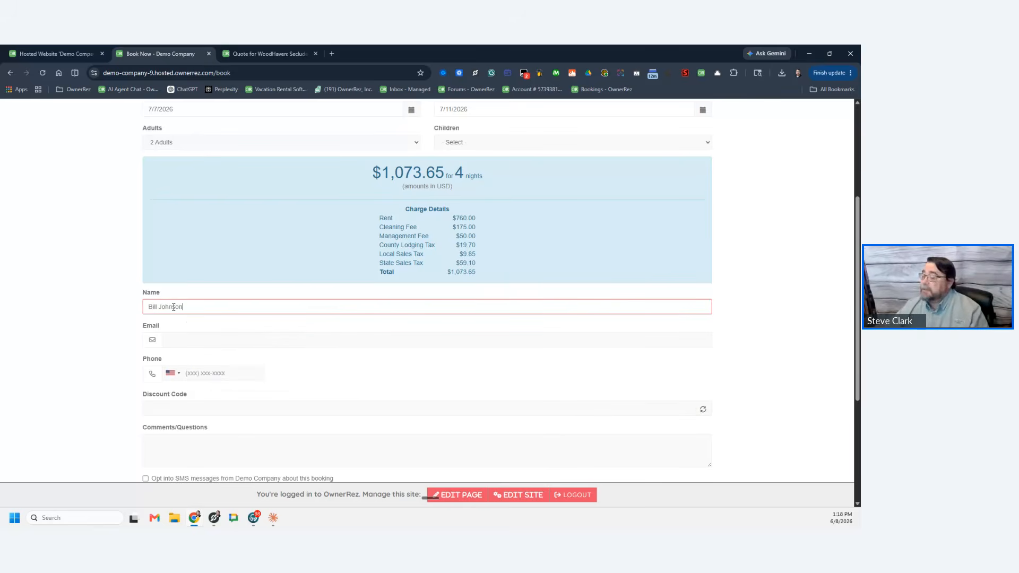
key("Tab")
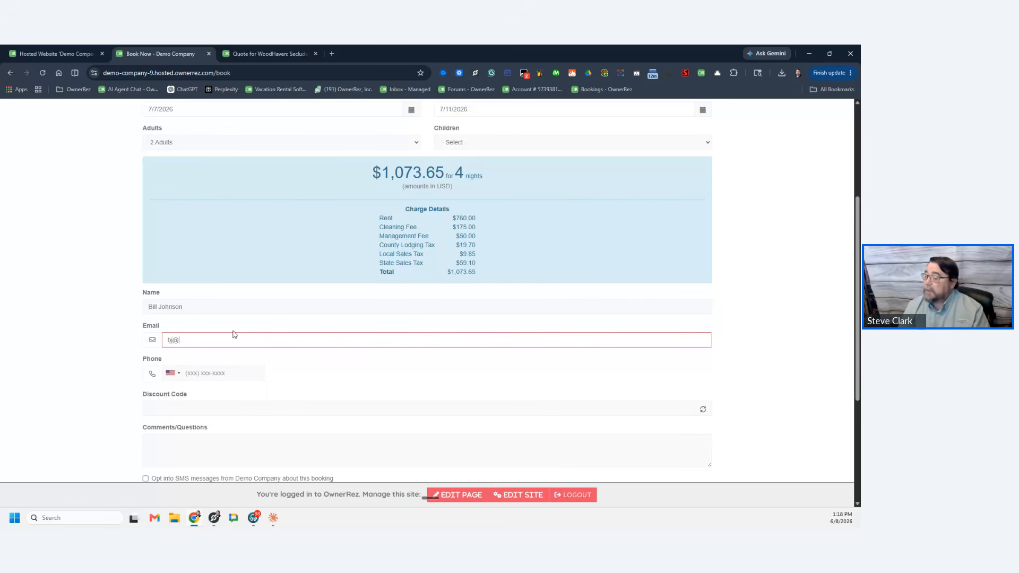
type("bj@test.com")
key("Tab")
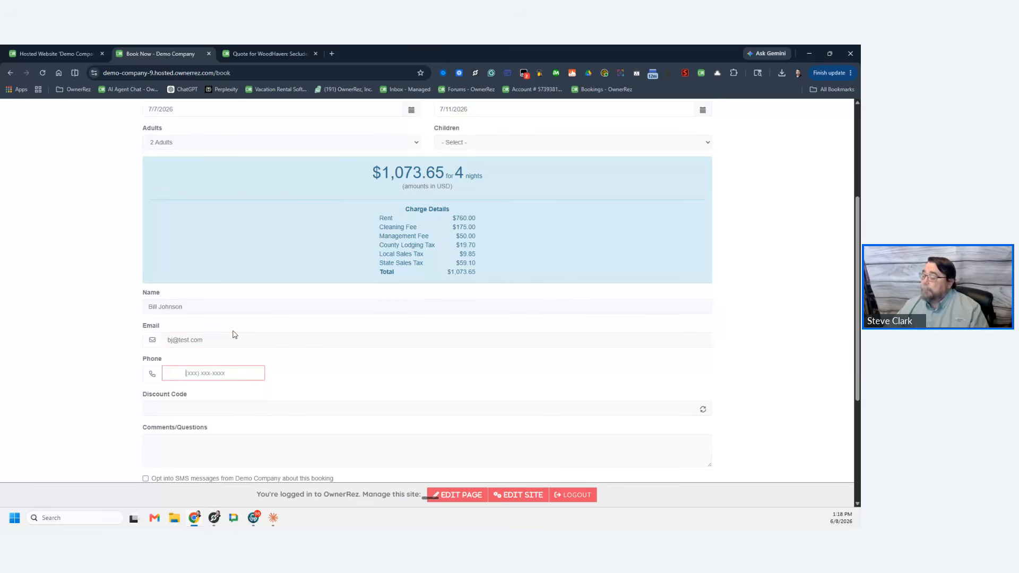
key("Tab")
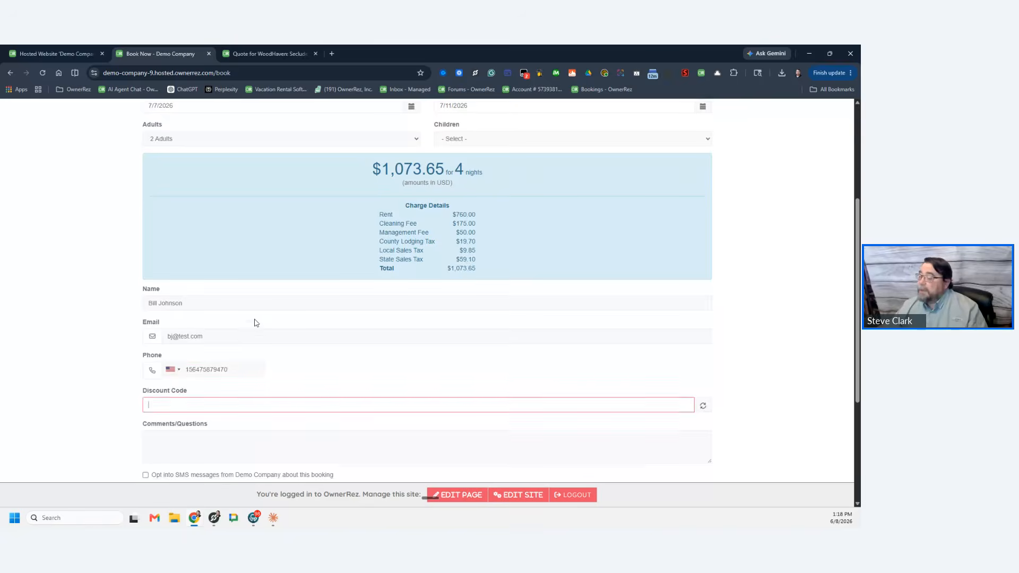
Step: Enter the comment 'Interested in these dates but do you have a Hot Tub?'
scroll(269, 303, "down", 4)
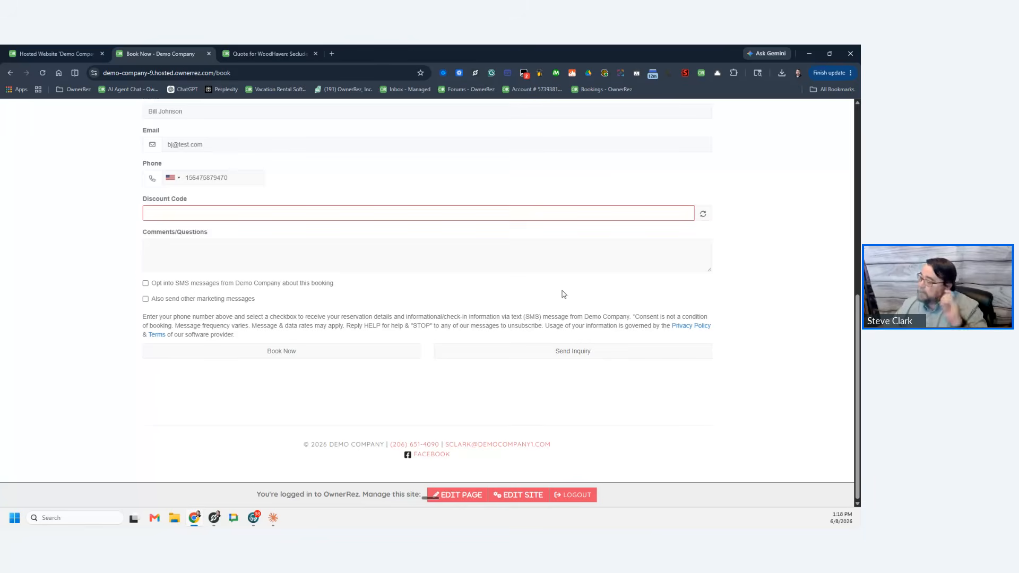
left_click(252, 257)
type("Test")
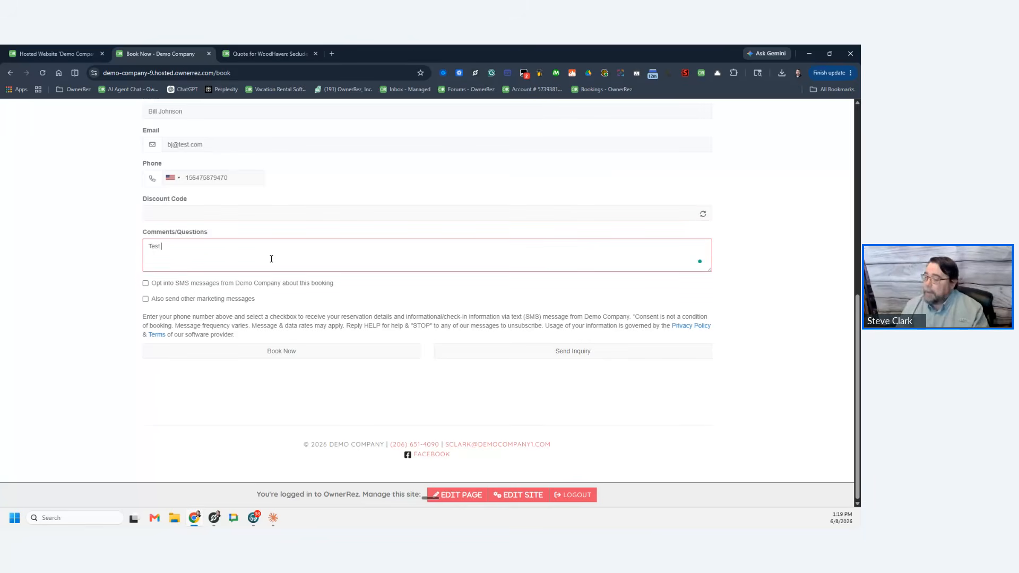
key("BackSpace")
key("BackSpace")
key("BackSpace")
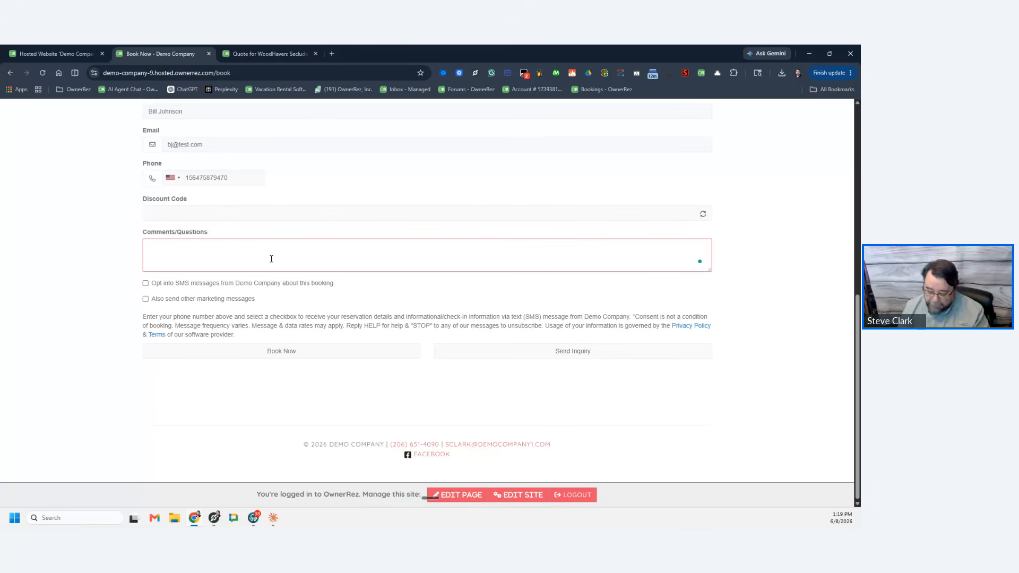
type("In")
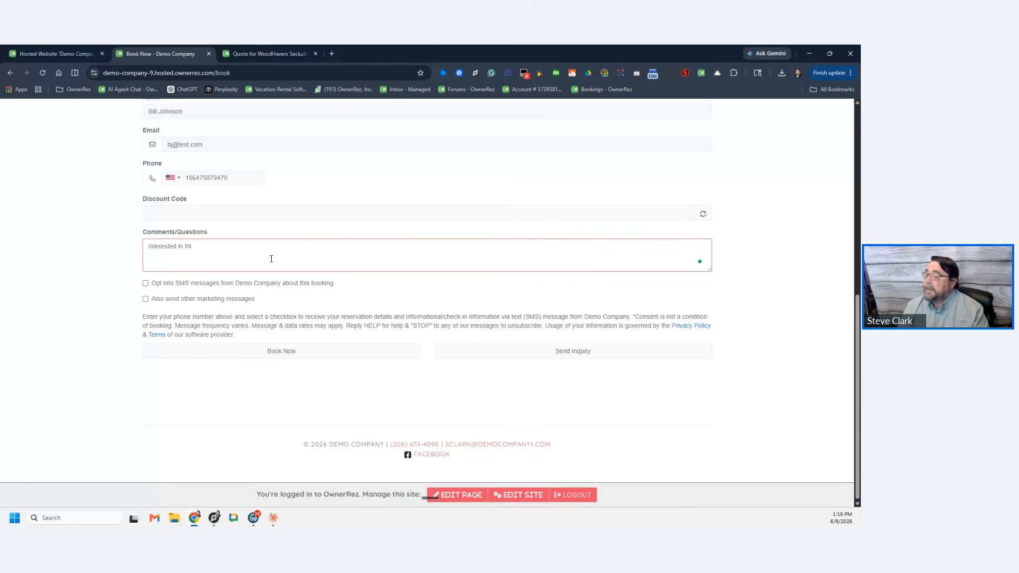
type("terested in these dates ")
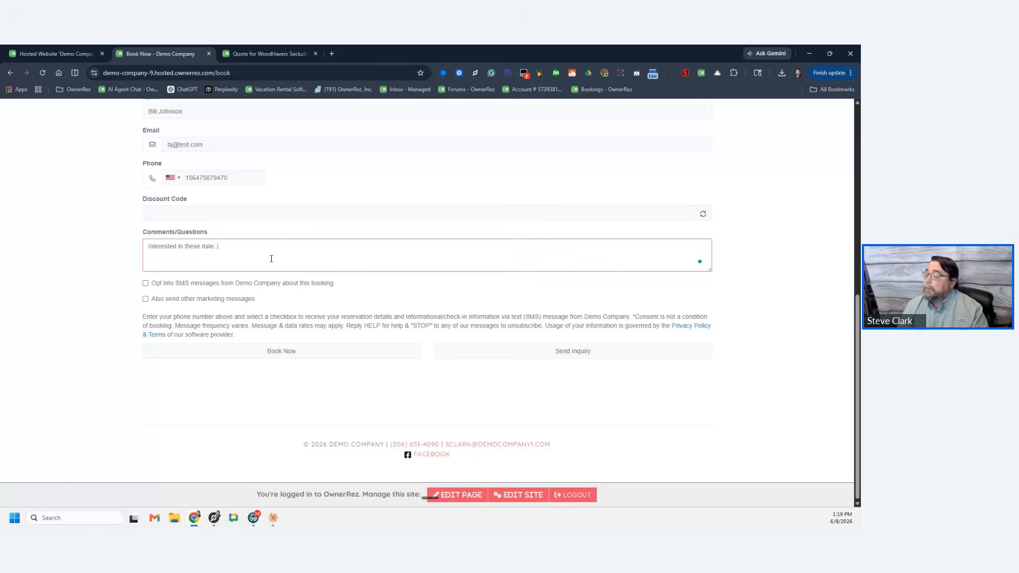
type("but do you havea")
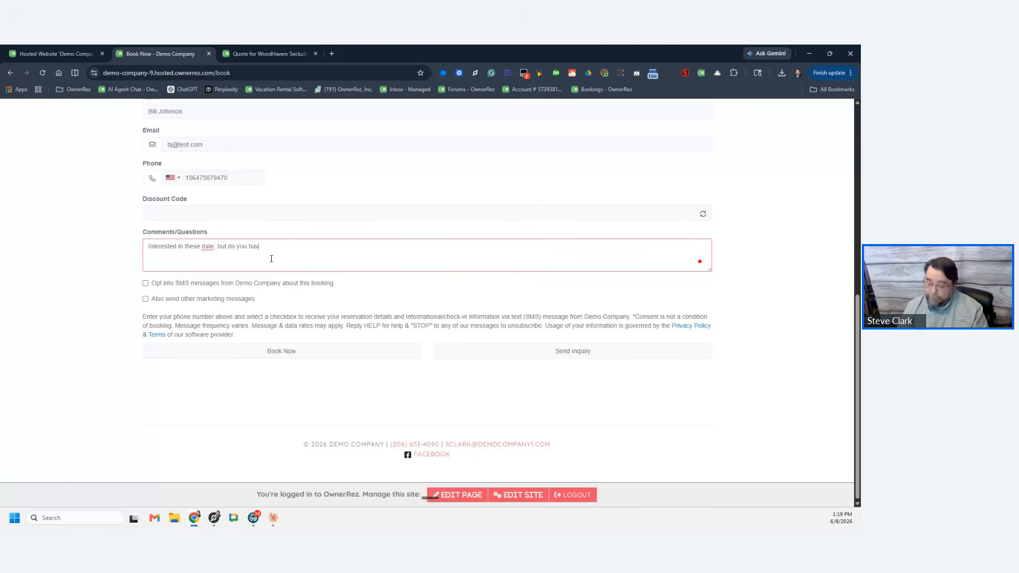
key("BackSpace")
key("BackSpace")
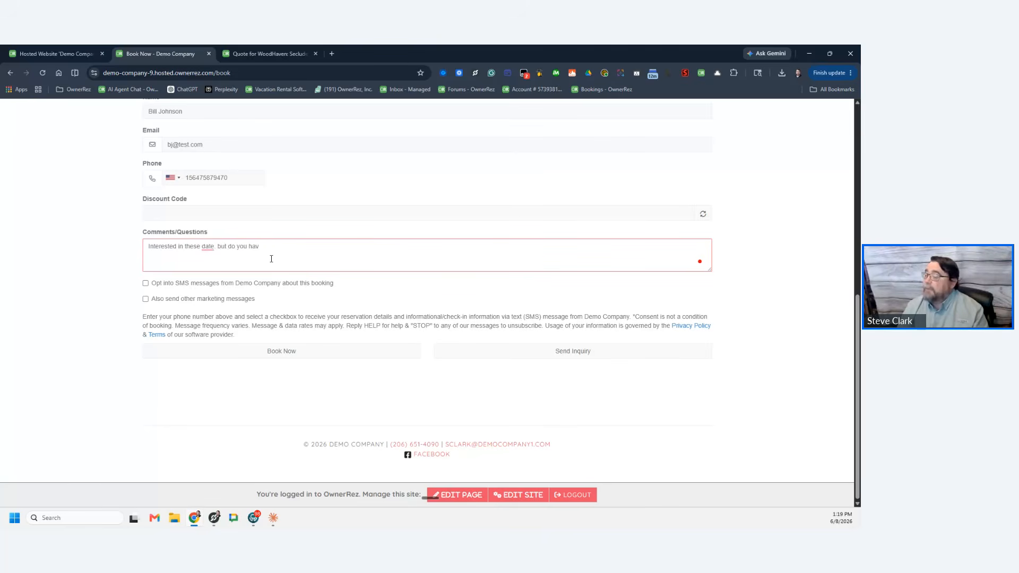
type("e a ")
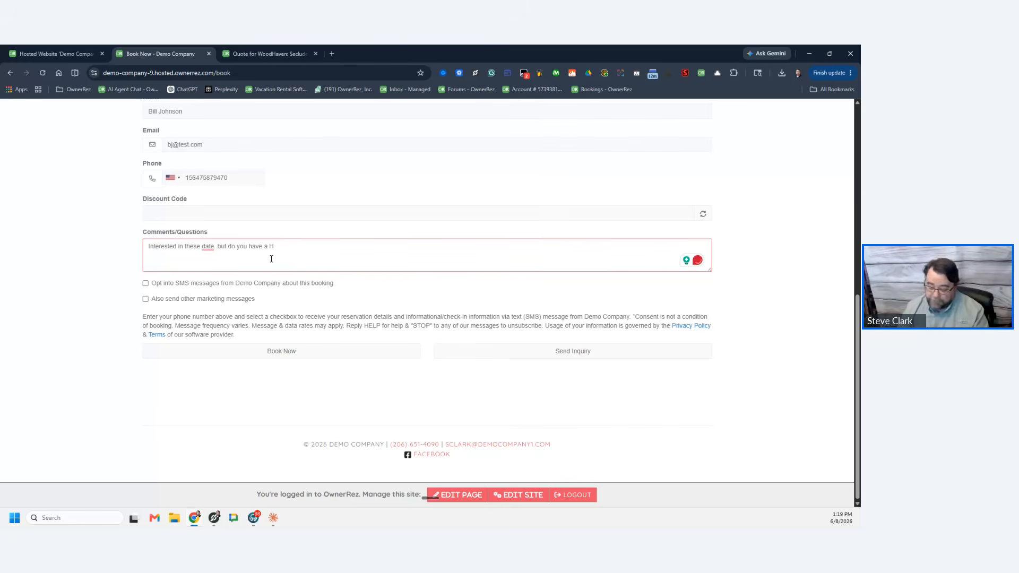
type("Hot Tub?")
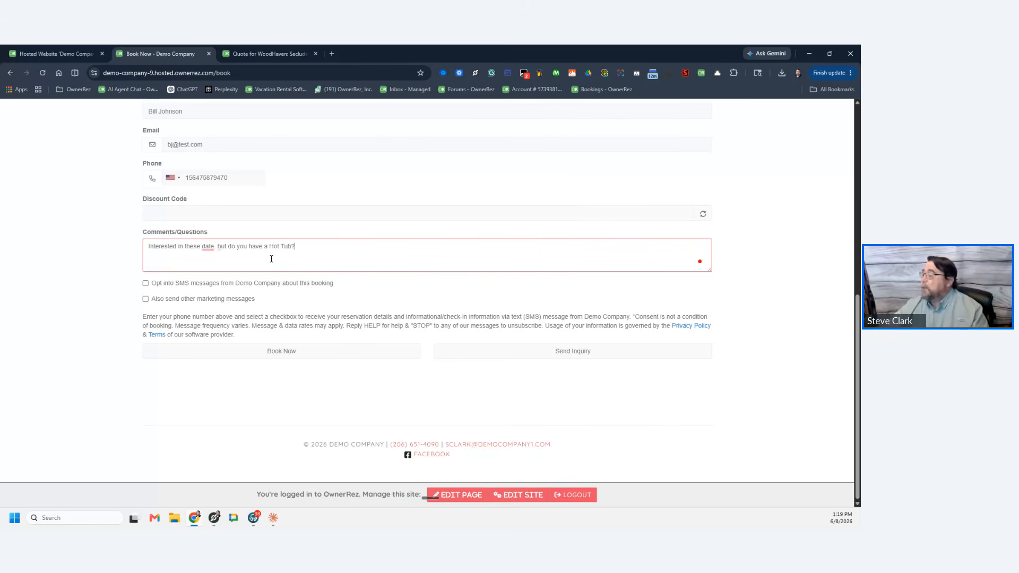
Step: Send the inquiry, then open the new WoodHaven inquiry from the admin's Inquiries list
left_click(579, 356)
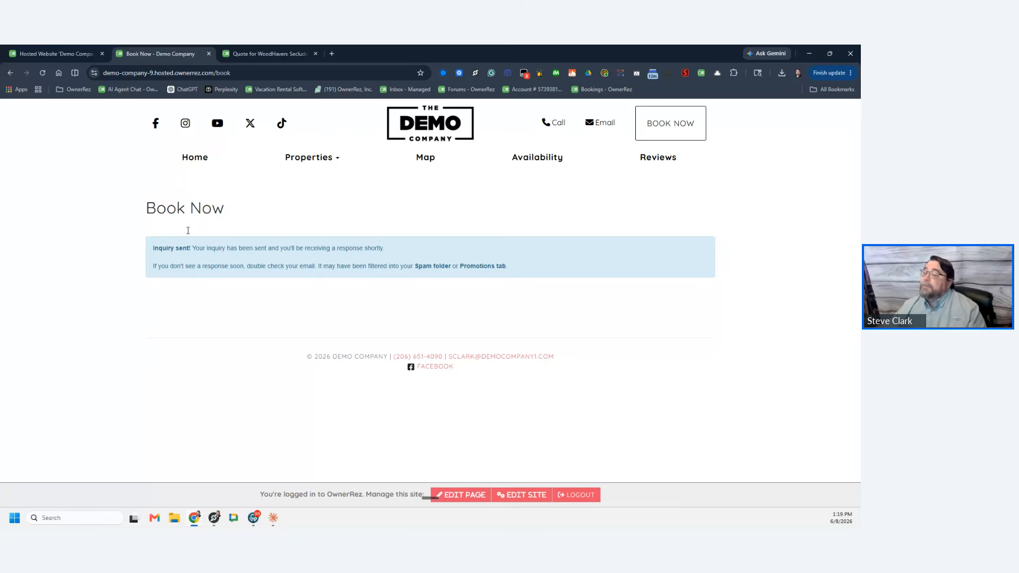
left_click(83, 54)
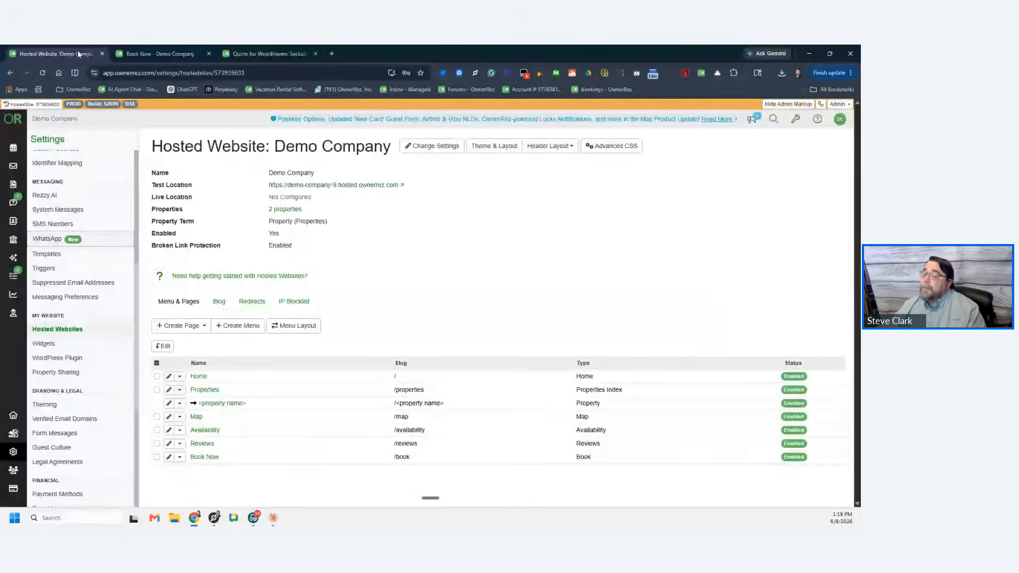
left_click(12, 204)
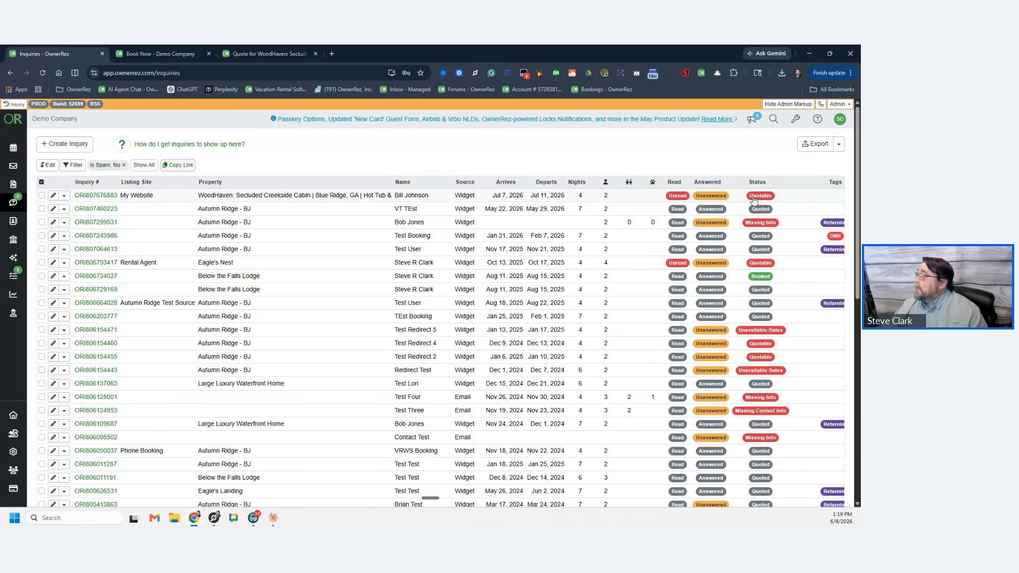
left_click(116, 195)
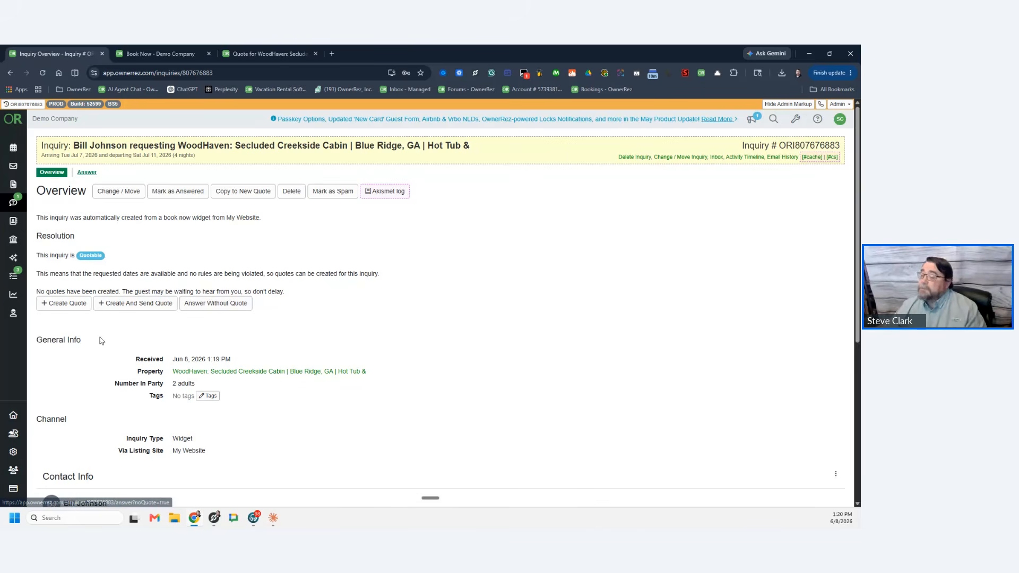
Step: Create a quote from the inquiry, open it and review its charges
left_click(71, 303)
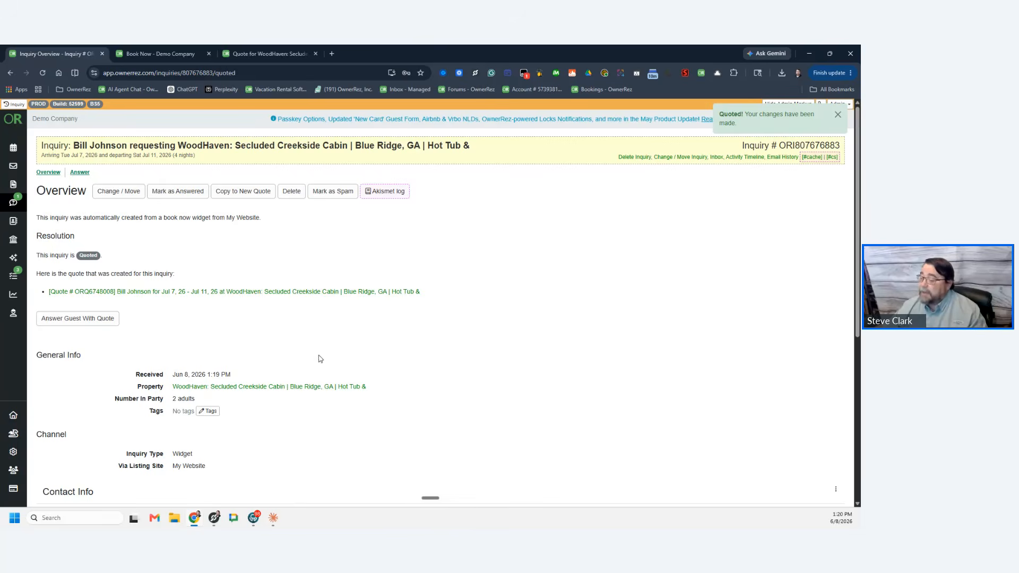
left_click(255, 291)
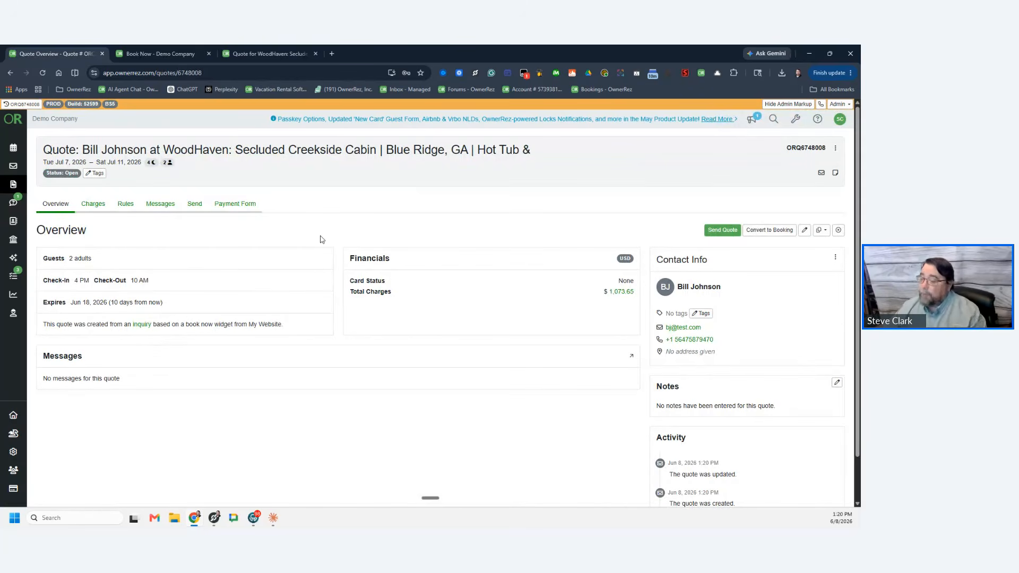
left_click(93, 207)
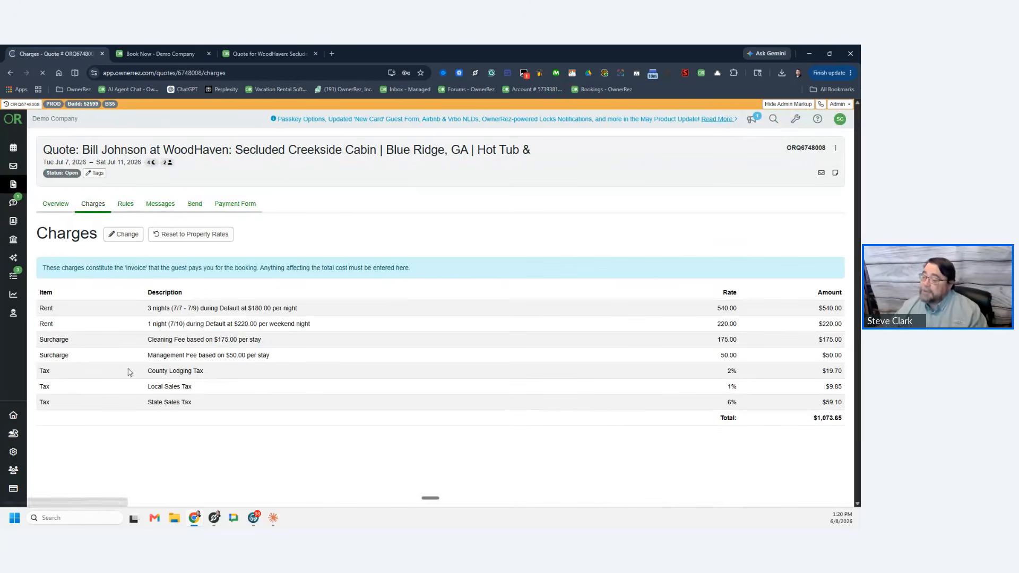
left_click(54, 206)
Step: Preview the quote's guest email, then cancel without sending
left_click(194, 206)
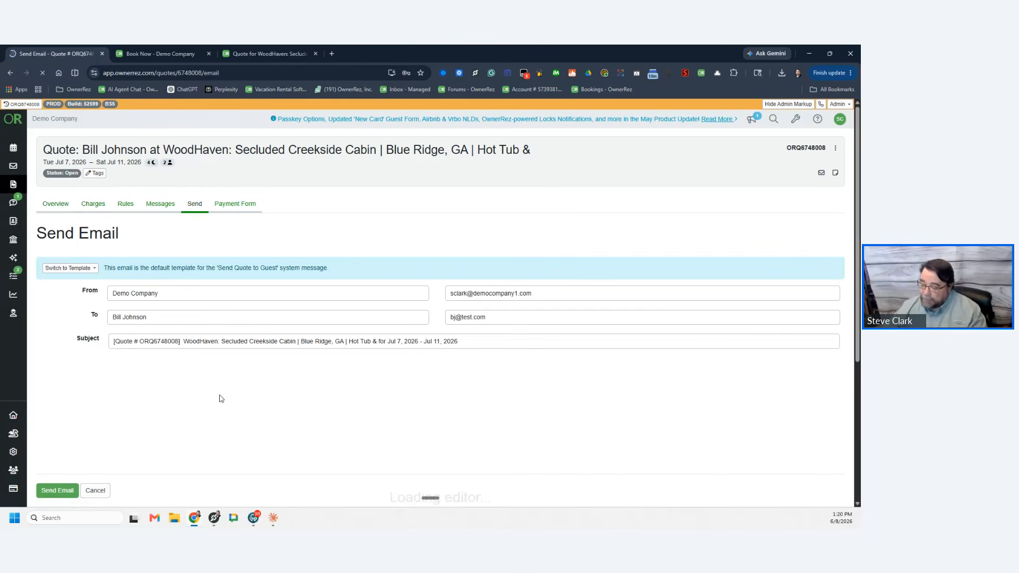
scroll(316, 376, "down", 2)
scroll(314, 372, "down", 4)
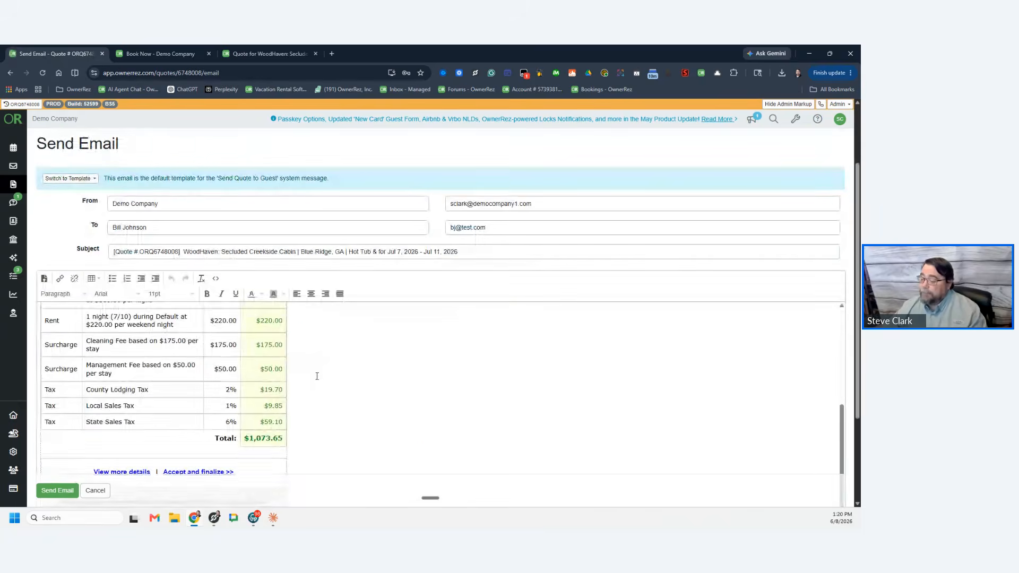
scroll(314, 372, "up", 4)
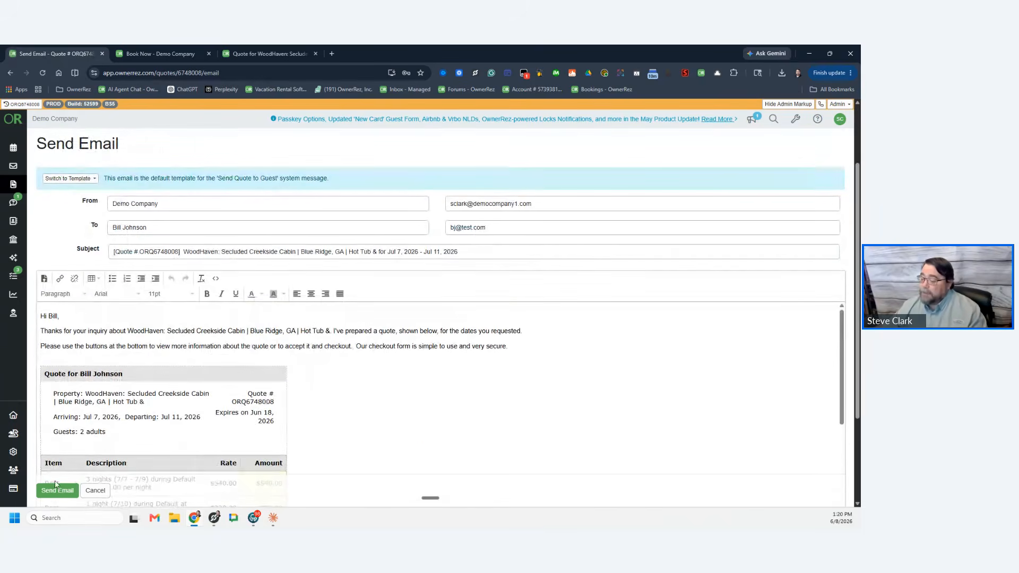
left_click(96, 491)
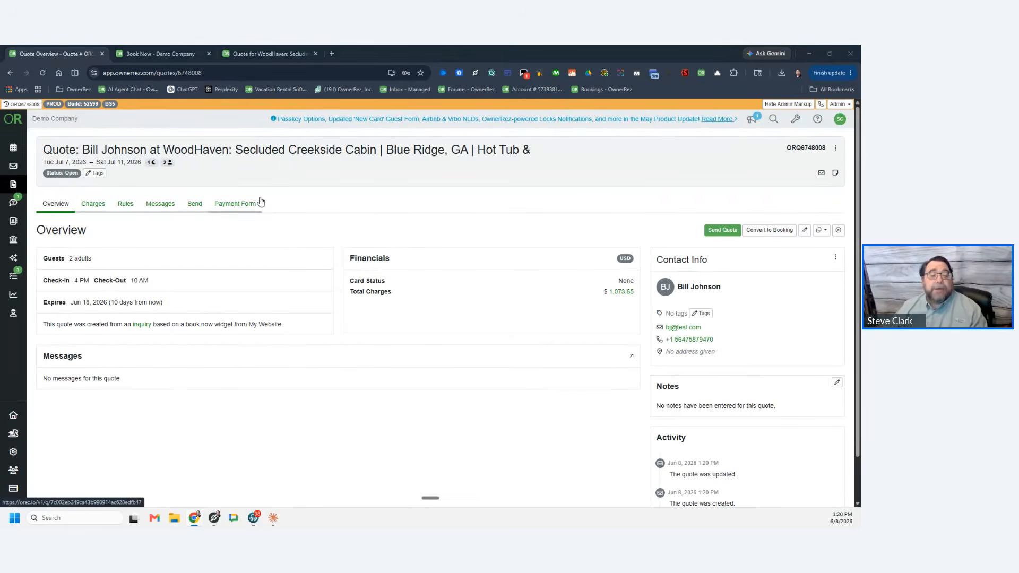
key("alt+Tab")
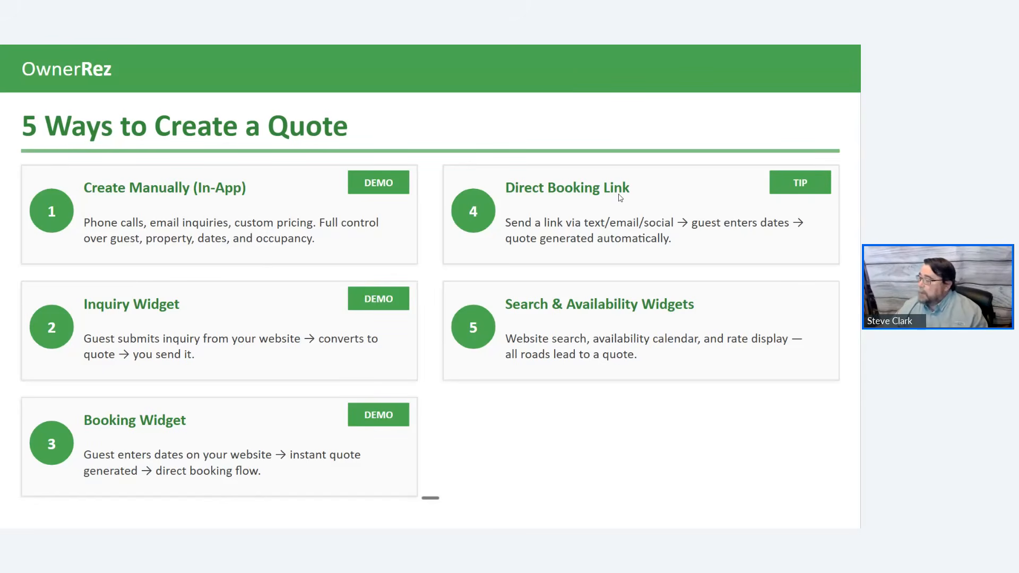
key("Right")
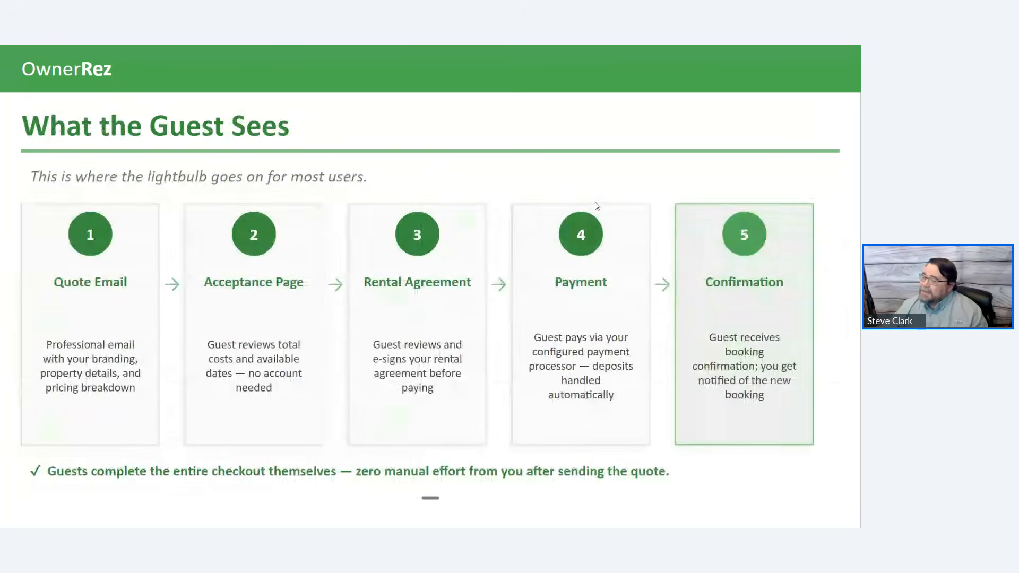
key("Left")
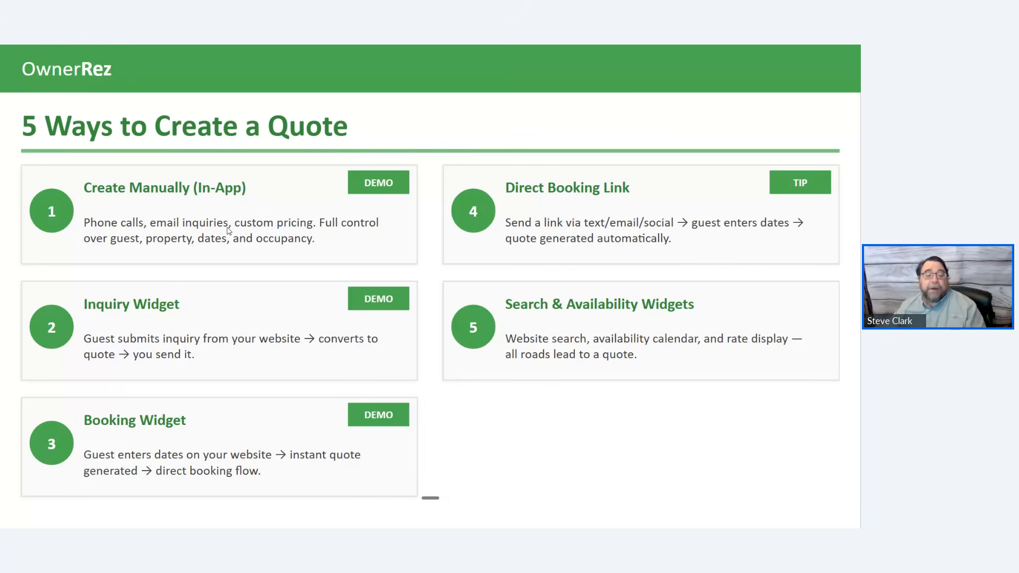
key("alt+Tab")
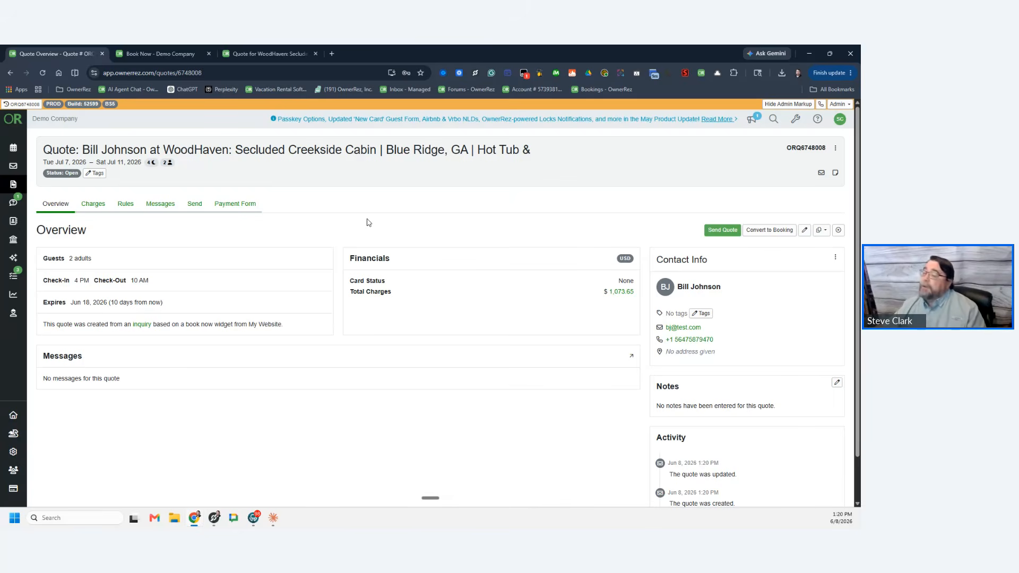
Step: From Bookings, start a new public booking link for the WoodHaven property
left_click(12, 151)
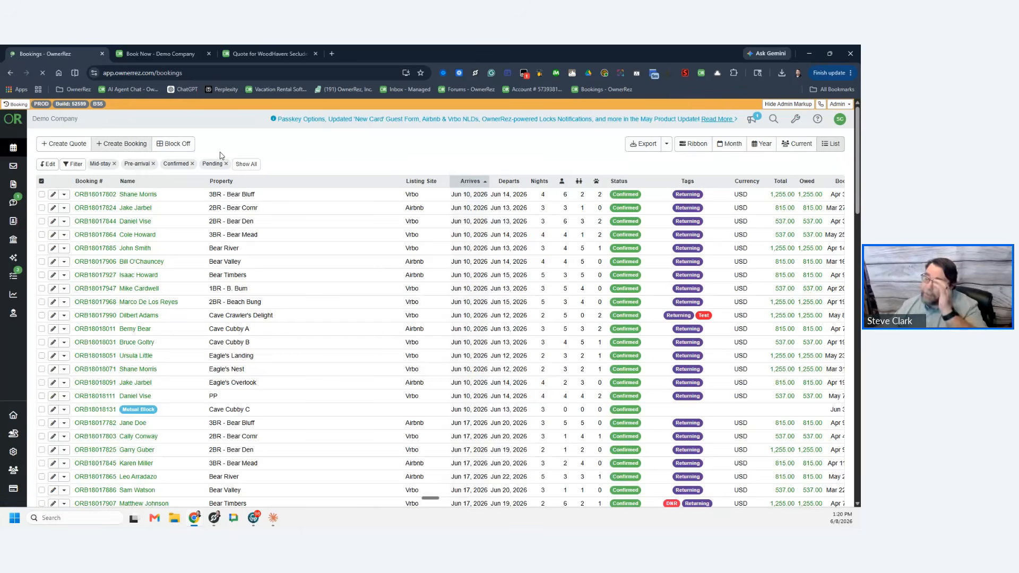
left_click(74, 145)
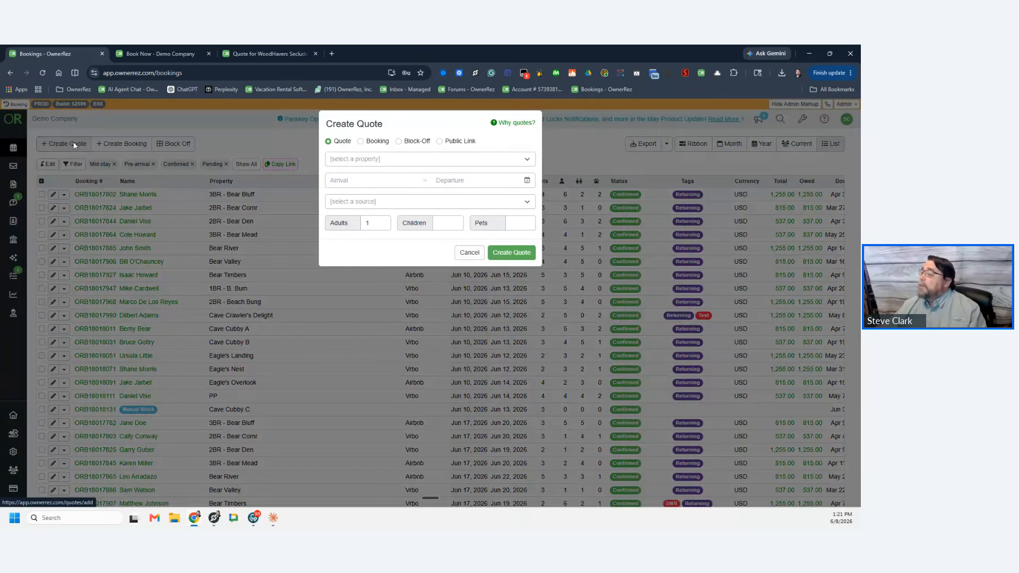
left_click(440, 142)
left_click(381, 159)
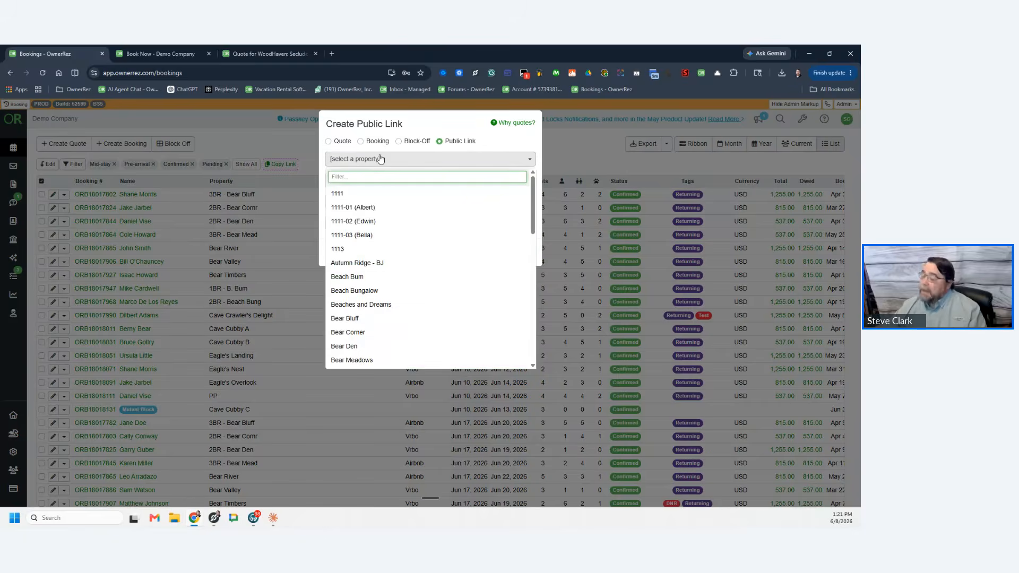
type("wood")
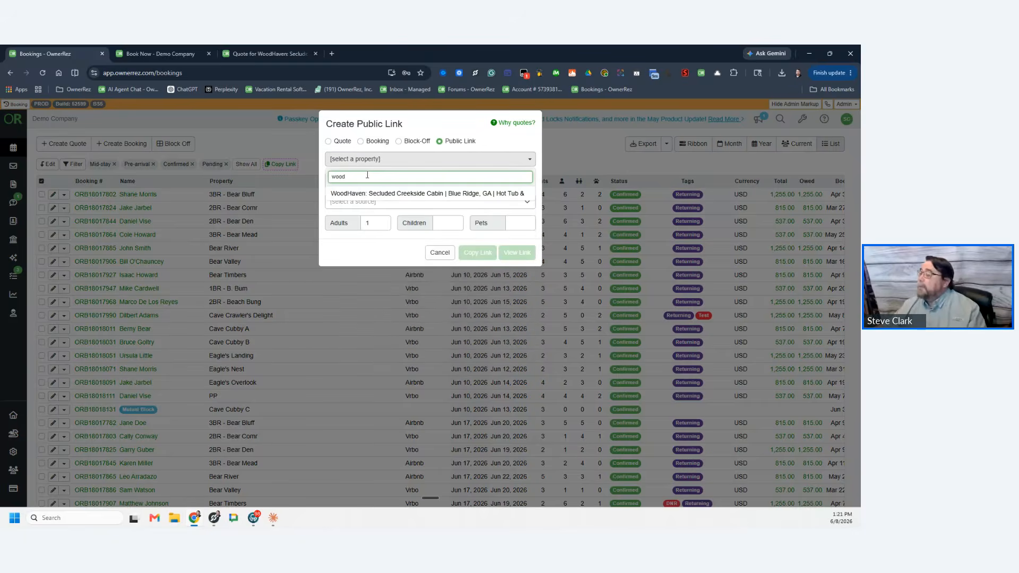
left_click(354, 193)
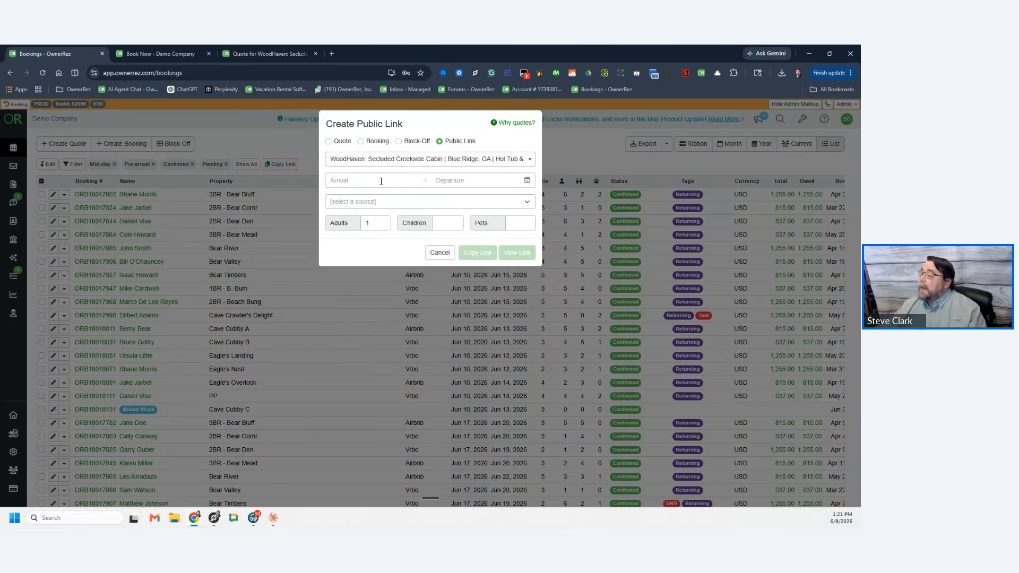
Step: Set the link to Jun 30–Jul 4, 2026, source Woodhaven, 5 adults, and view it
left_click(378, 182)
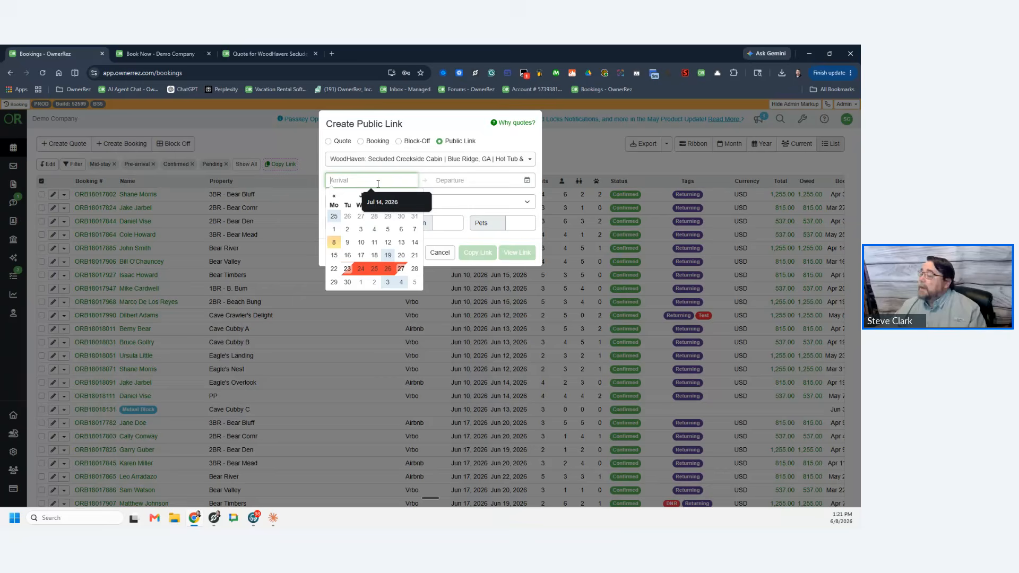
left_click(353, 287)
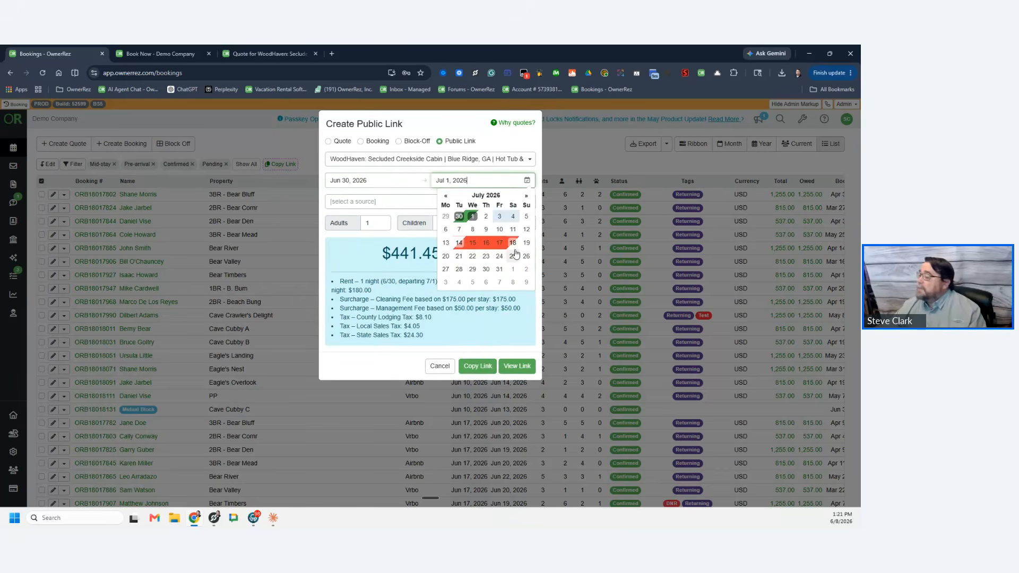
left_click(513, 217)
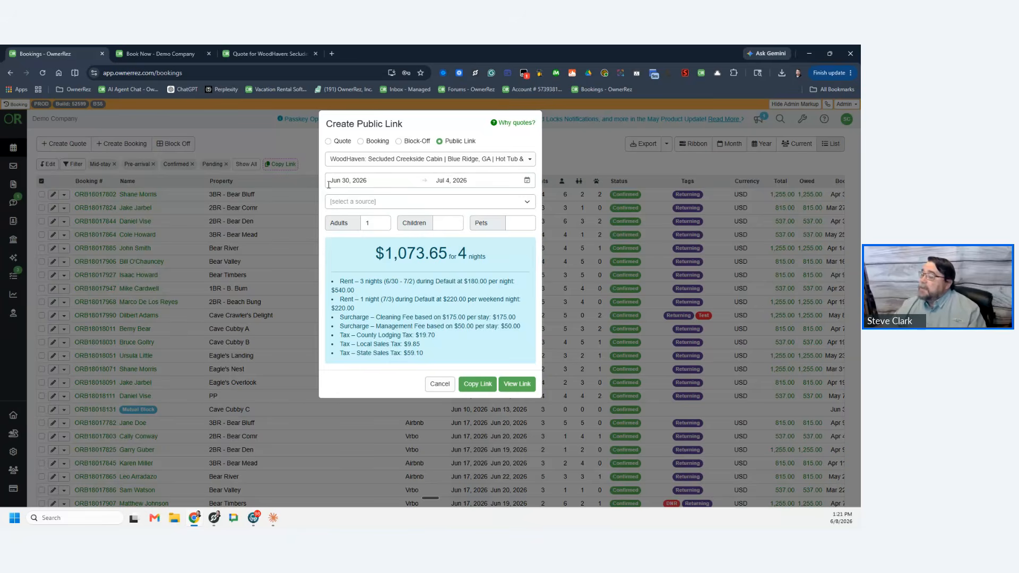
left_click(369, 202)
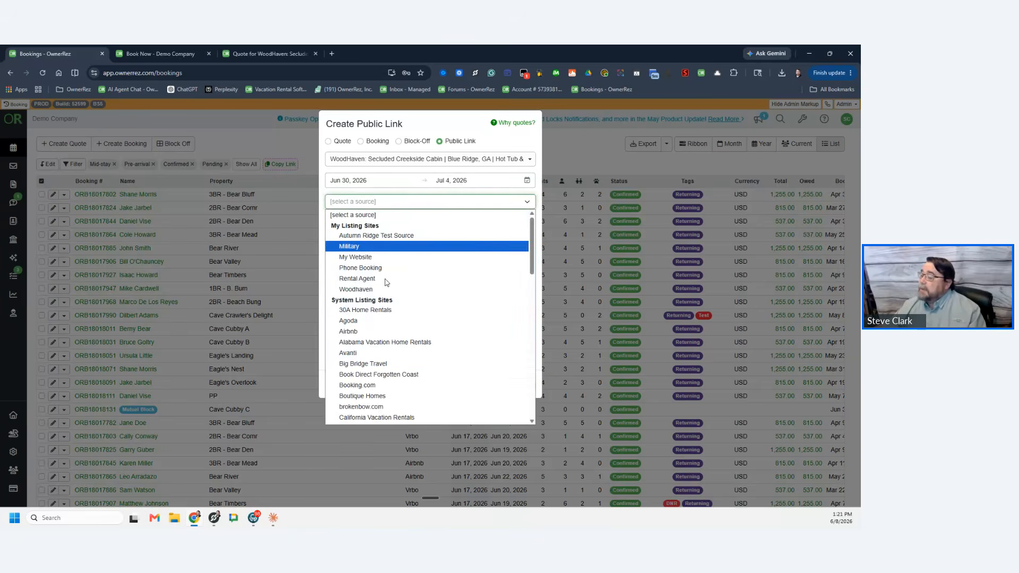
left_click(369, 291)
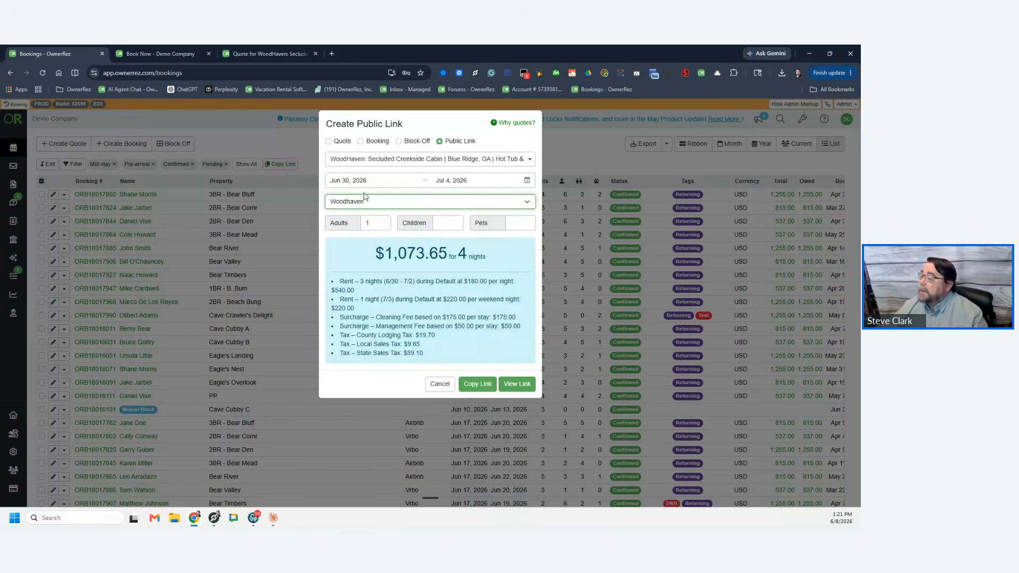
left_click(382, 220)
left_click(382, 220)
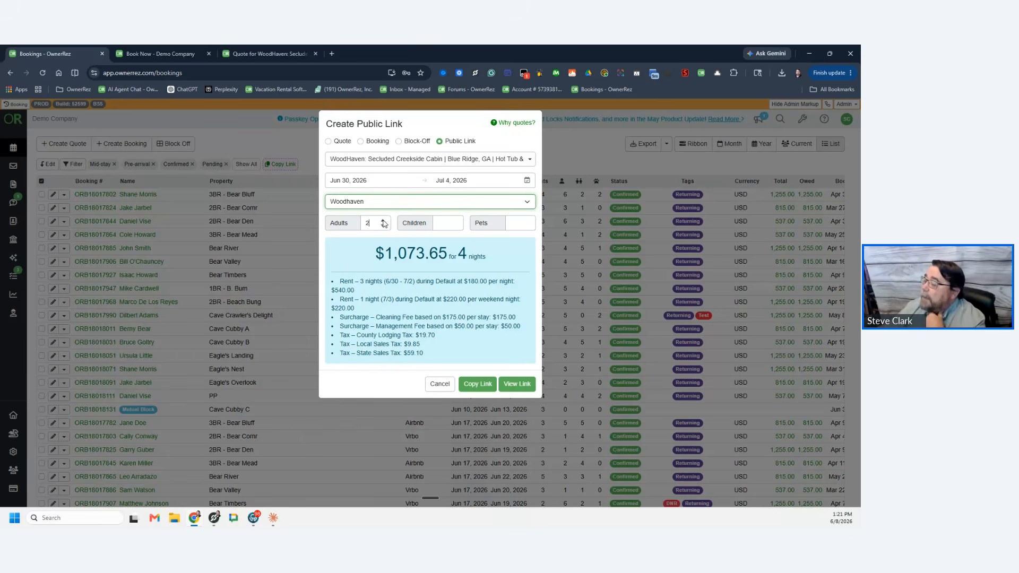
left_click(383, 220)
left_click(382, 221)
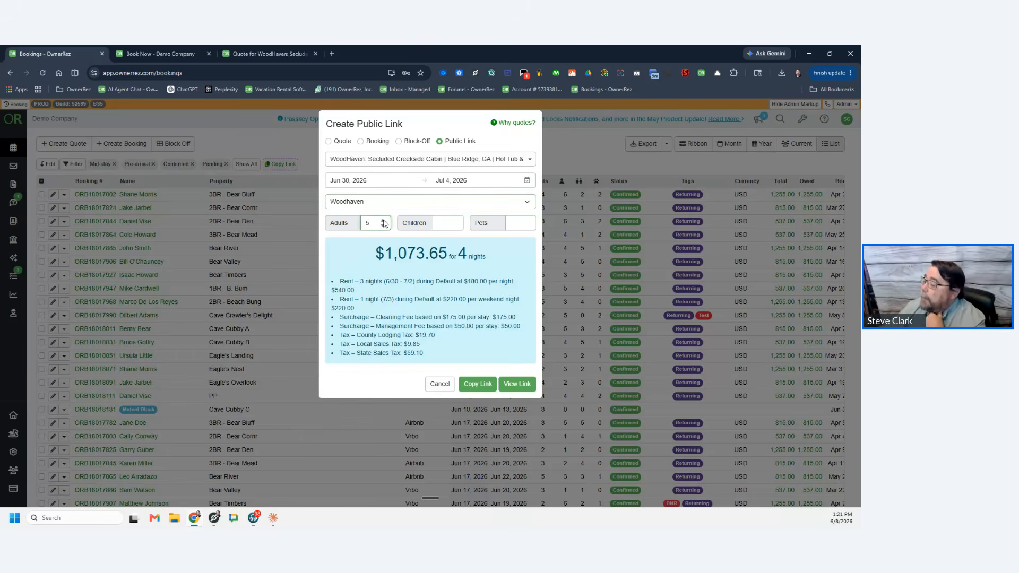
left_click(517, 385)
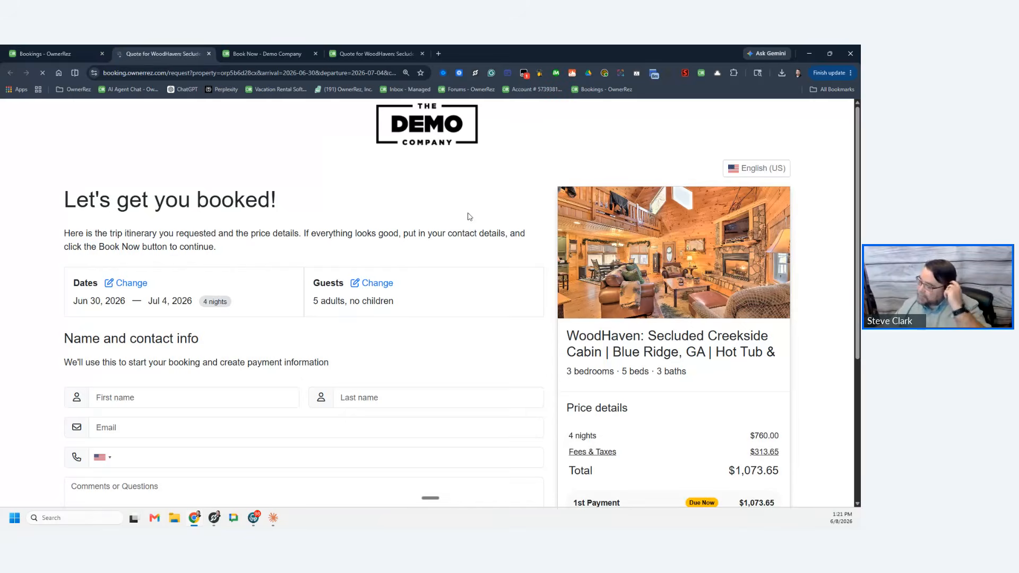
Step: Review the booking request page and check the stay dates without changing them
scroll(449, 266, "down", 4)
scroll(448, 271, "up", 4)
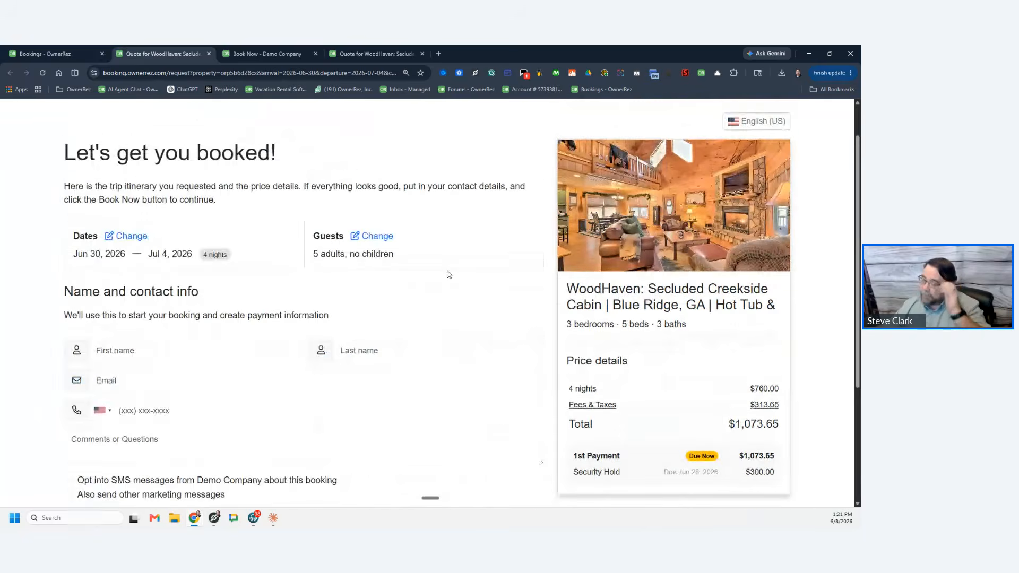
scroll(447, 279, "down", 1)
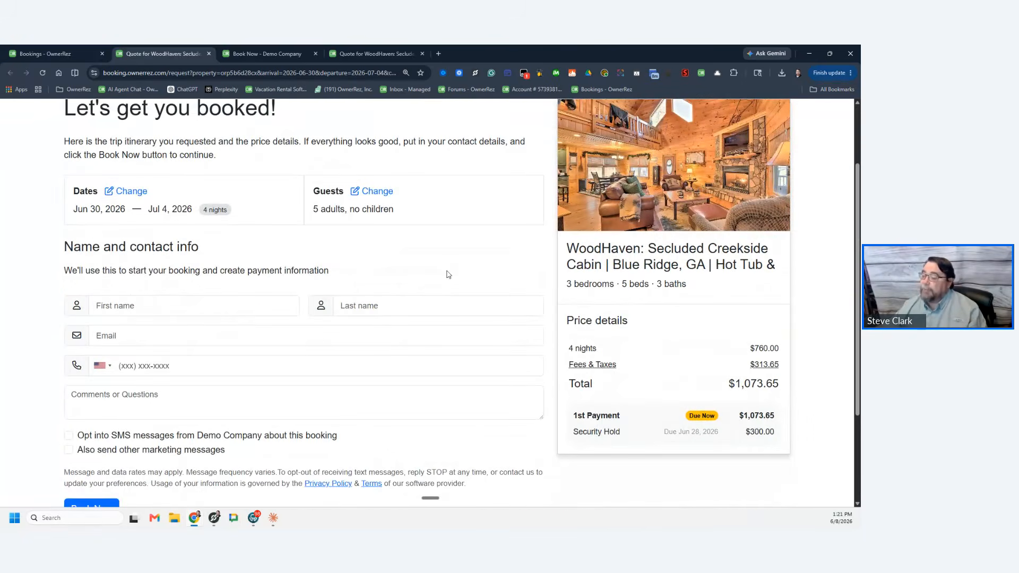
scroll(447, 274, "up", 2)
scroll(420, 260, "down", 3)
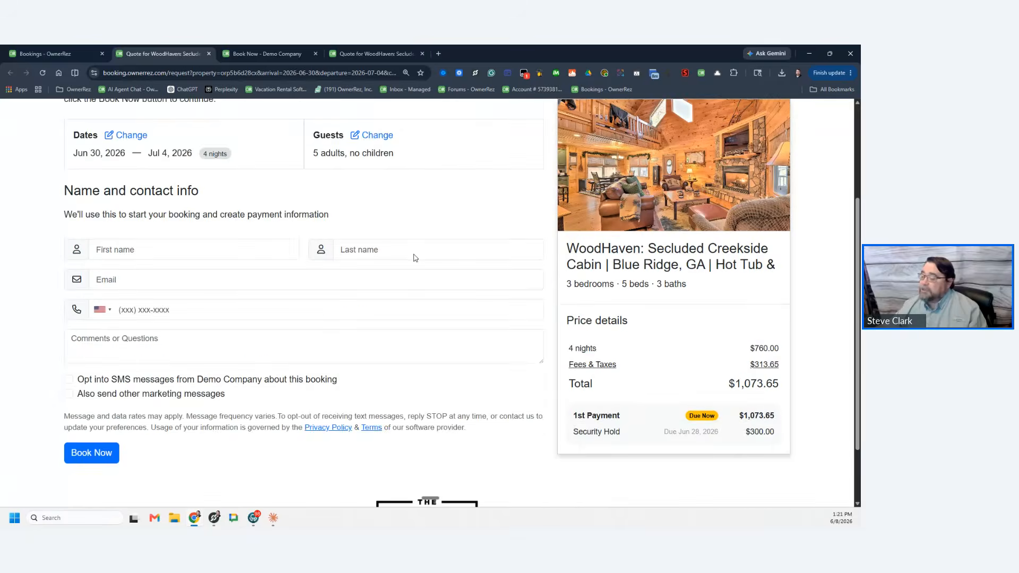
scroll(291, 306, "up", 3)
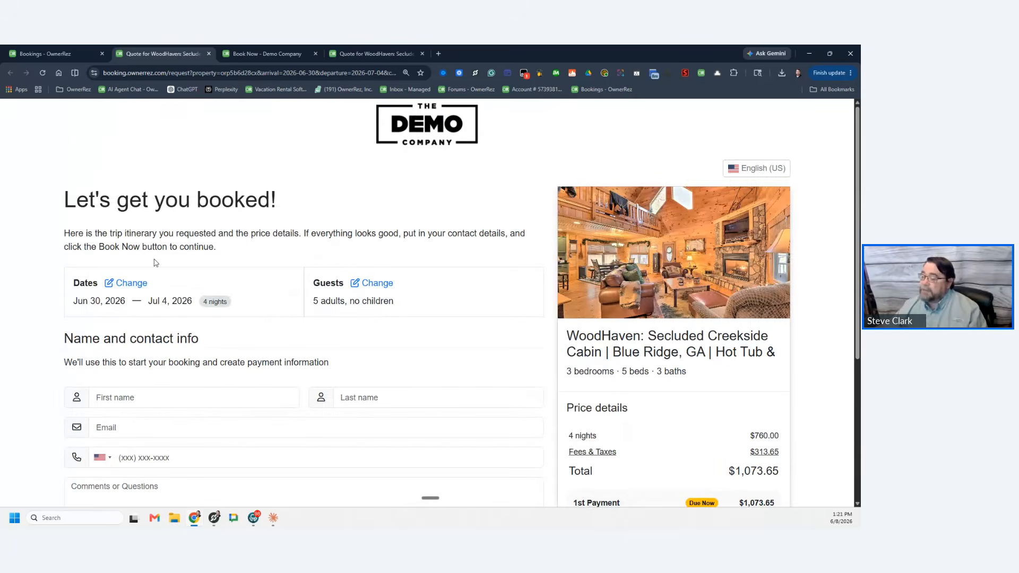
scroll(231, 292, "down", 5)
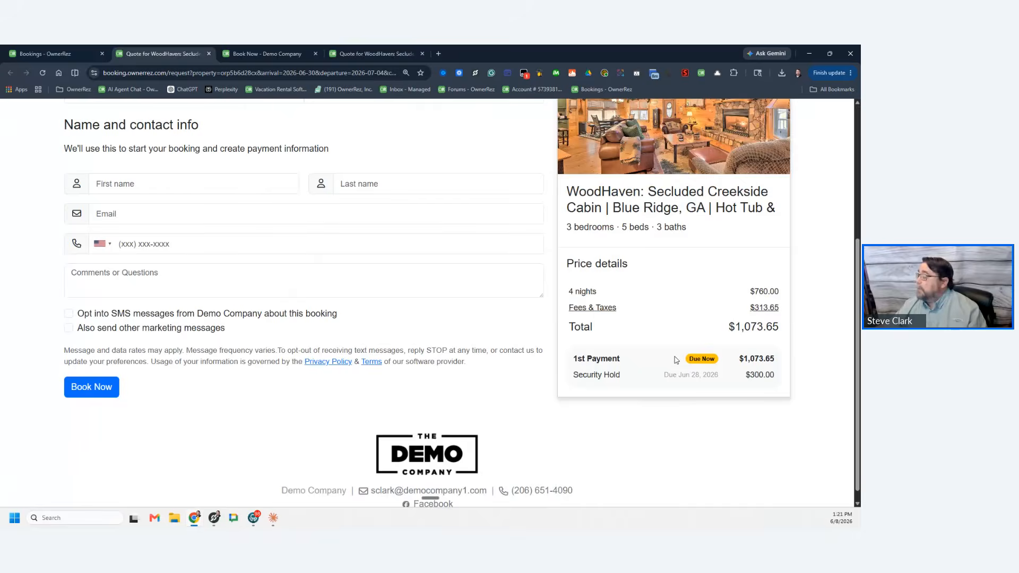
scroll(707, 317, "up", 2)
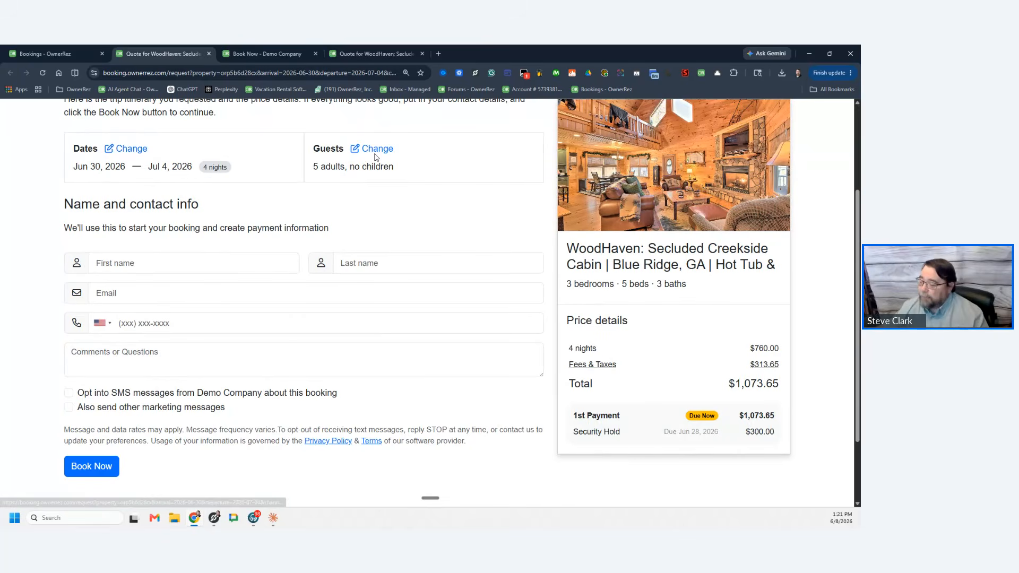
left_click(133, 153)
left_click(213, 198)
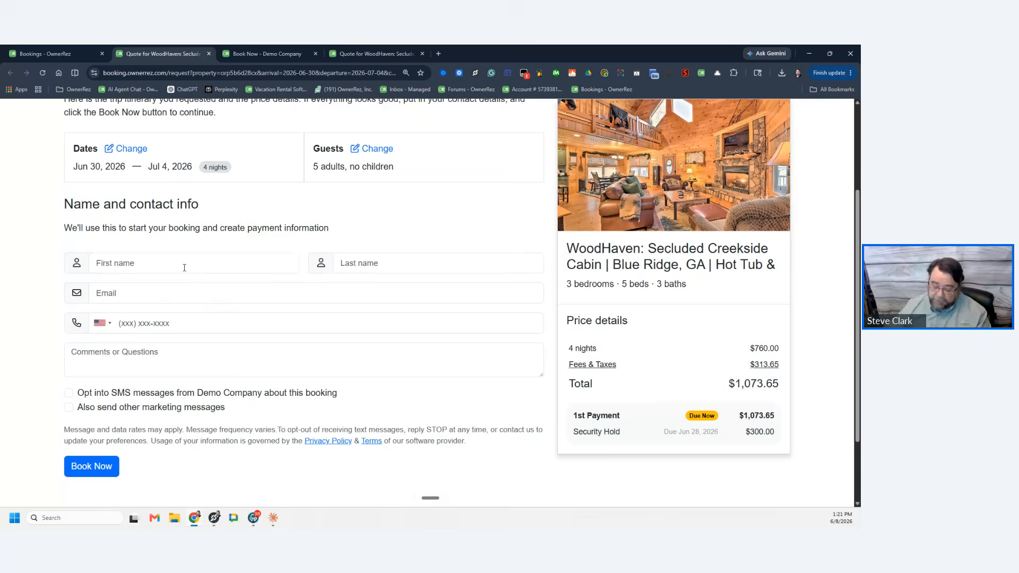
Step: Enter the guest's first and last name, correcting the first-name field
left_click(184, 267)
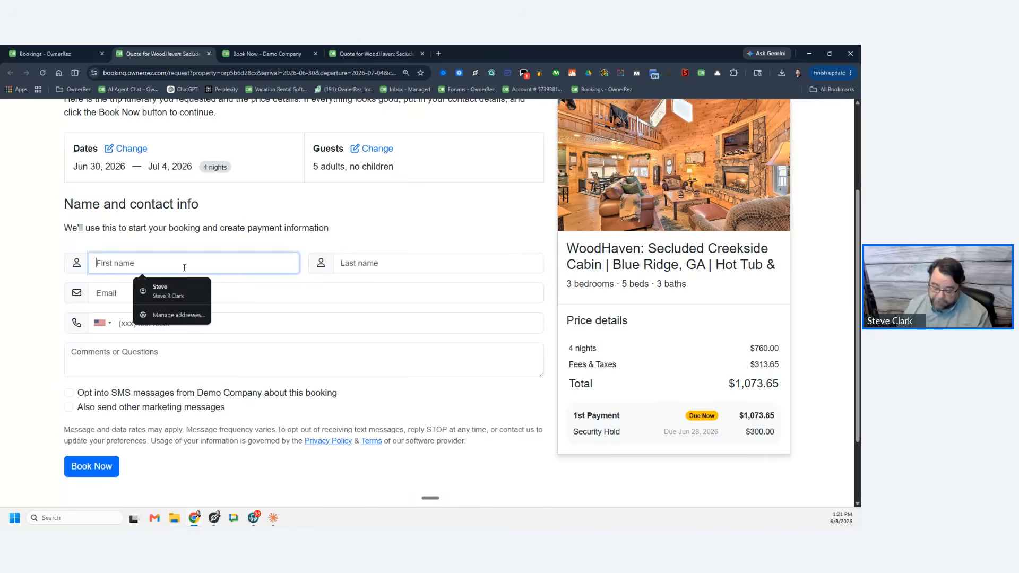
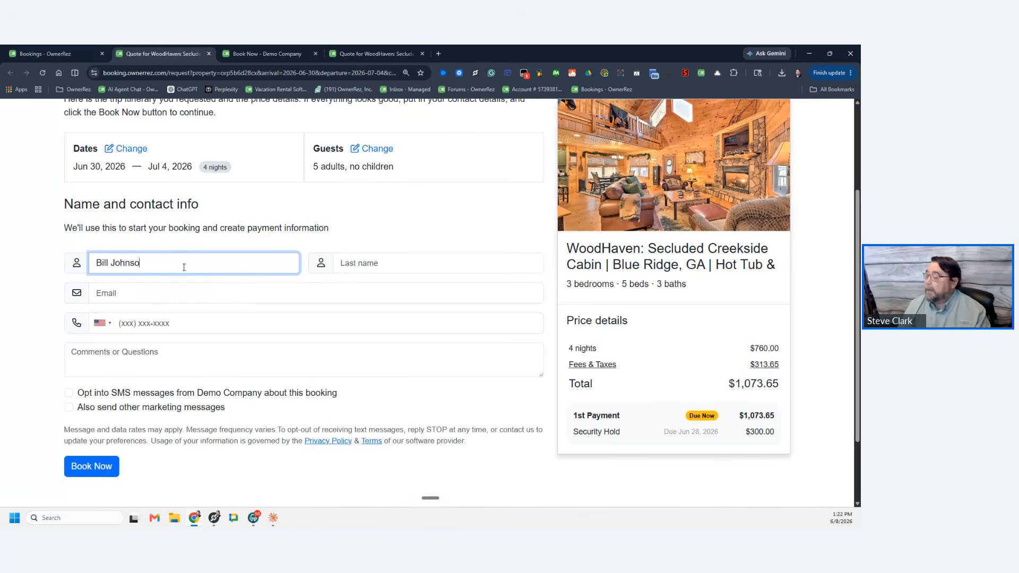
key("Tab")
type("Johnson")
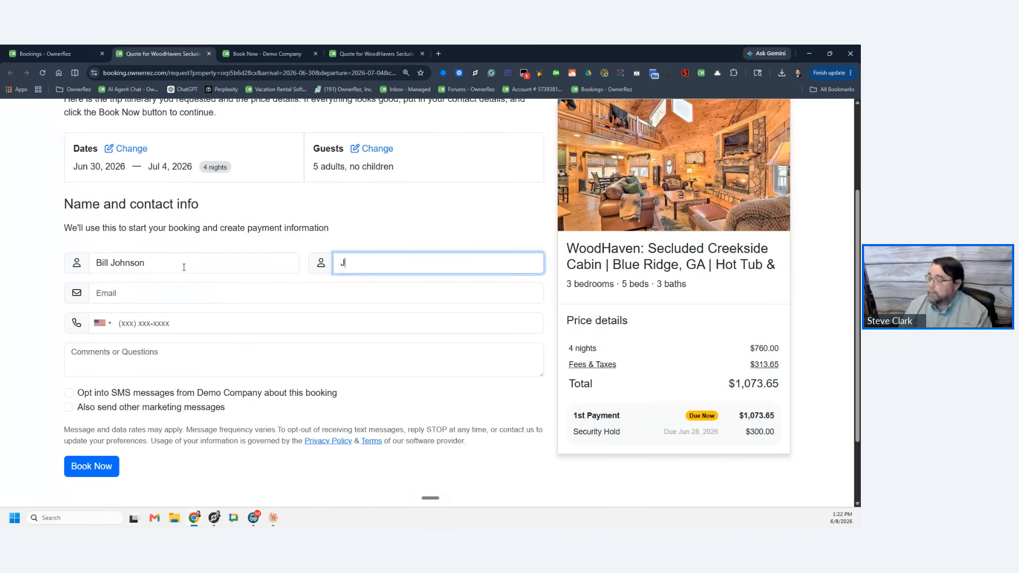
double_click(113, 263)
key("BackSpace")
key("Tab")
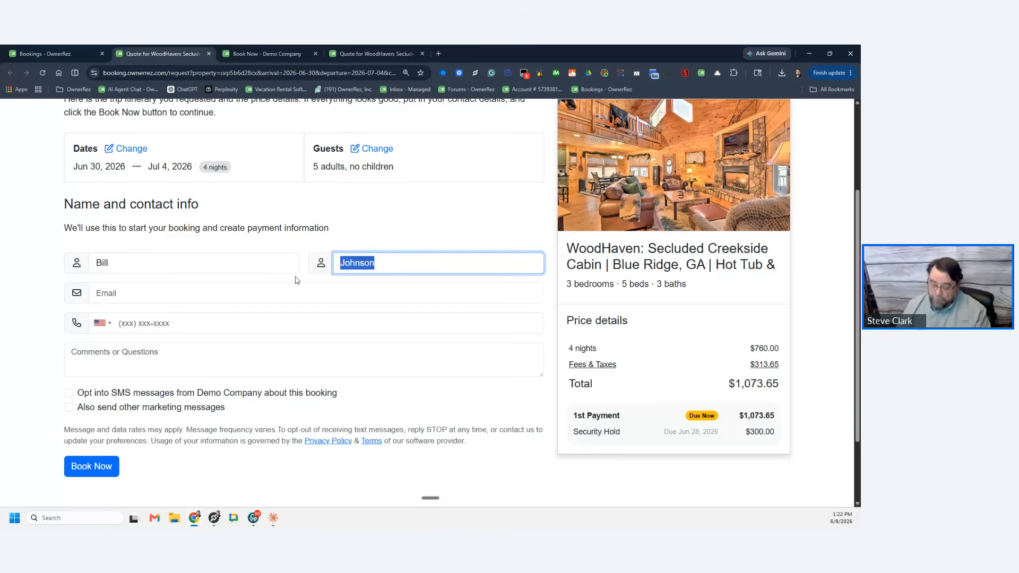
key("Tab")
Step: Fill in the guest's e-mail and phone number and submit with Book Now
type("bj@")
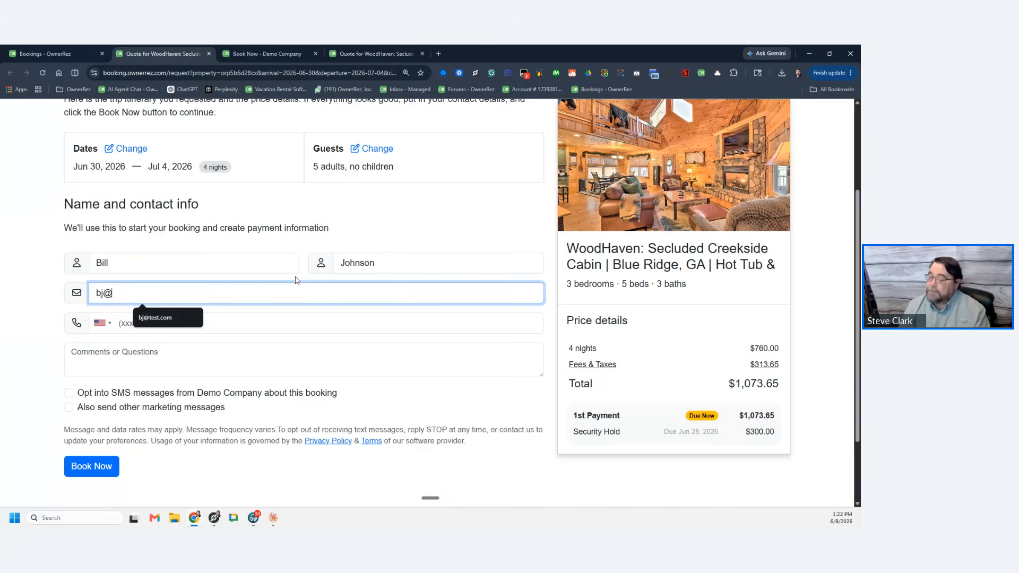
type("test.coim")
key("Tab")
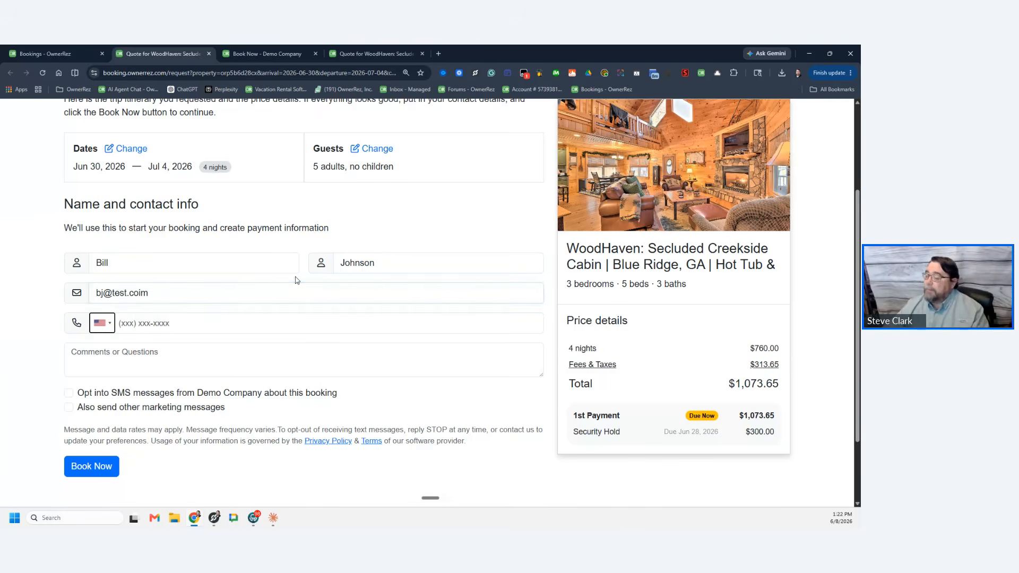
key("Tab")
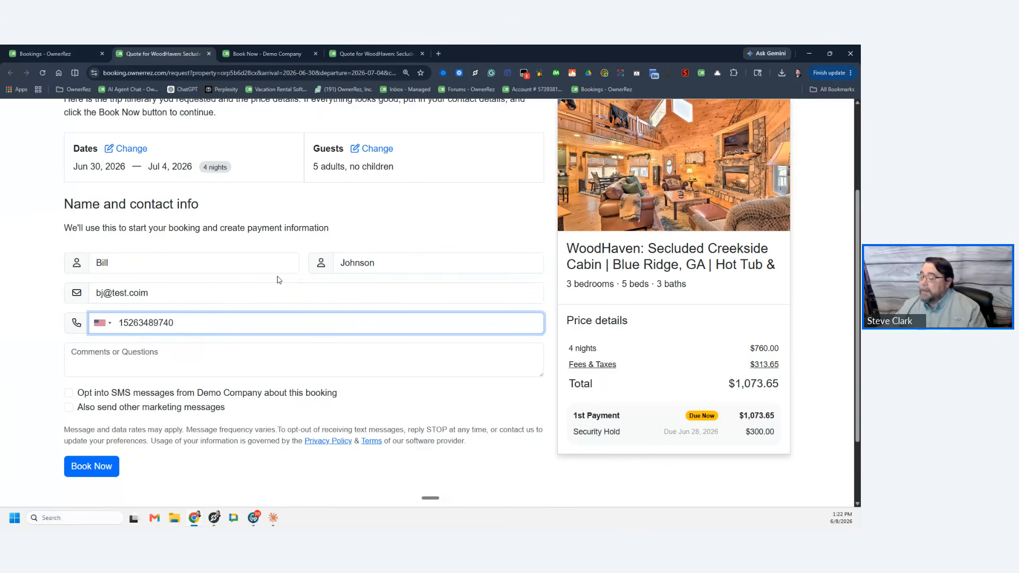
left_click(92, 466)
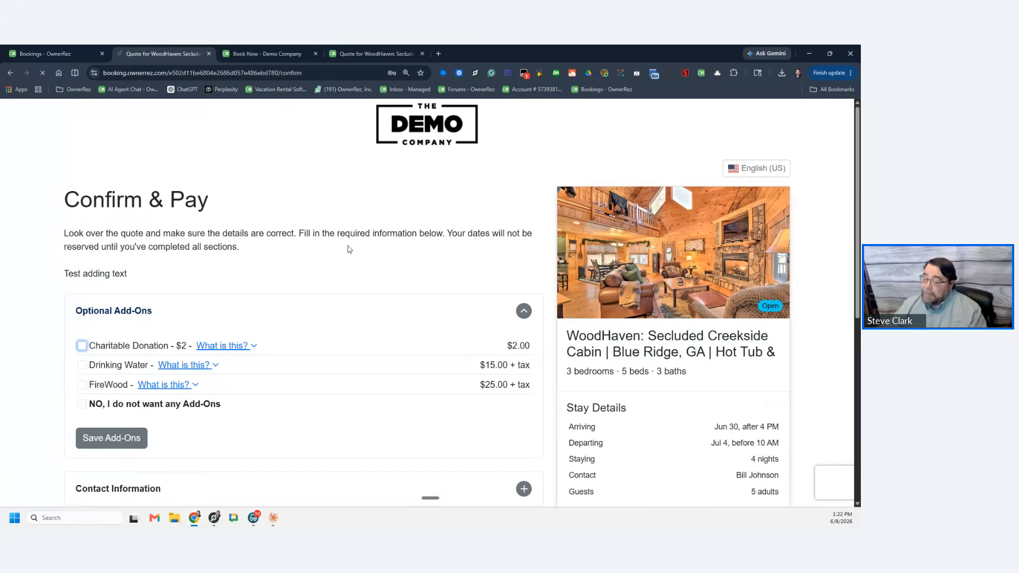
Step: Scroll through the WoodHaven Confirm & Pay page, then return to the admin Bookings tab
scroll(380, 282, "down", 4)
scroll(382, 282, "down", 3)
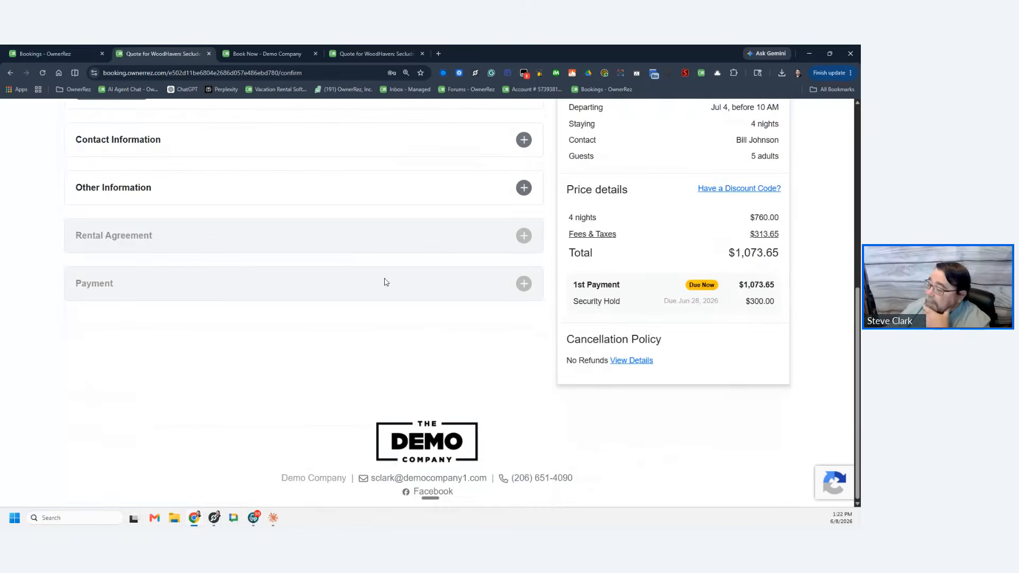
scroll(385, 282, "up", 5)
scroll(385, 282, "up", 2)
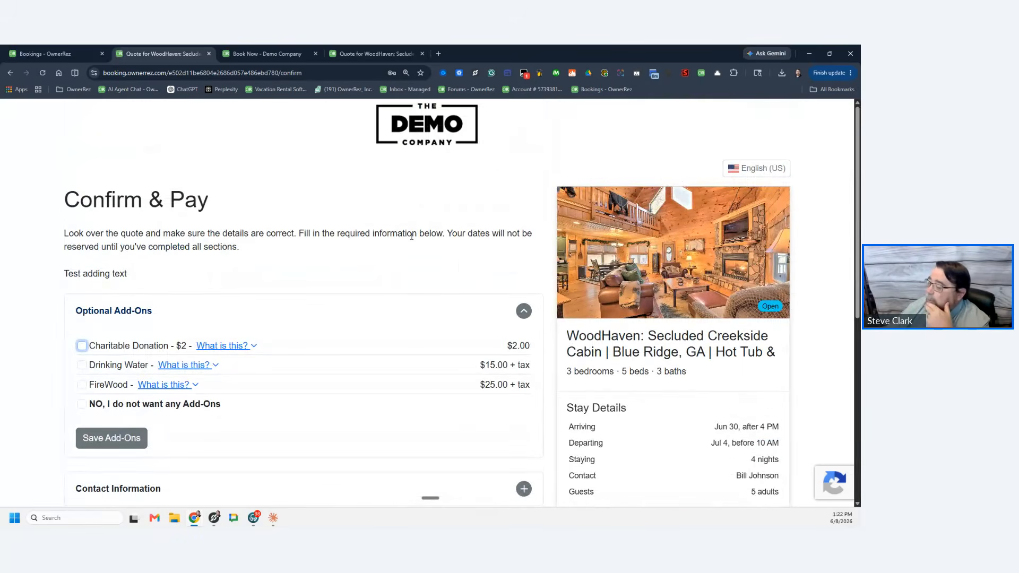
scroll(365, 258, "down", 4)
scroll(365, 261, "up", 3)
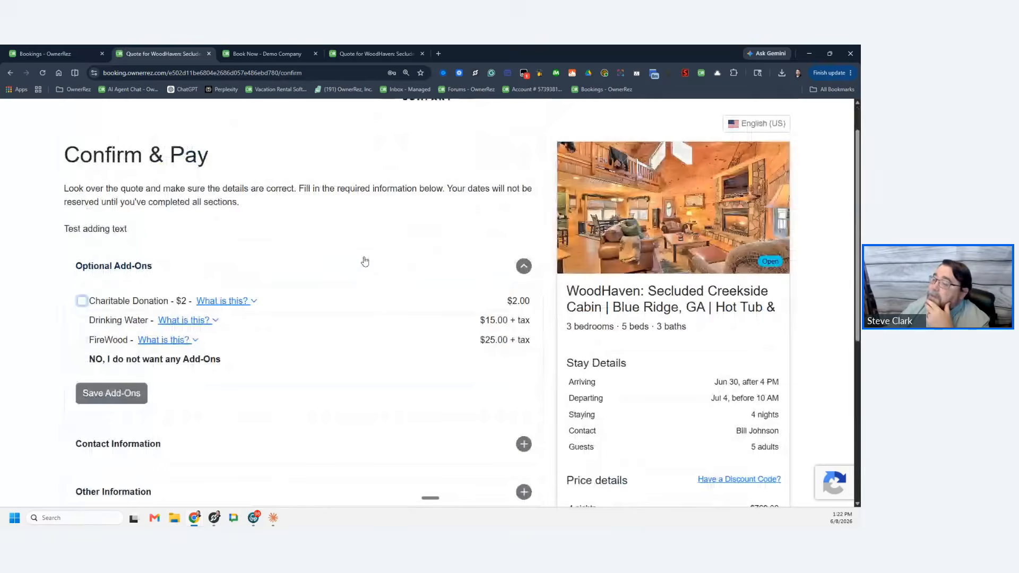
scroll(234, 166, "up", 1)
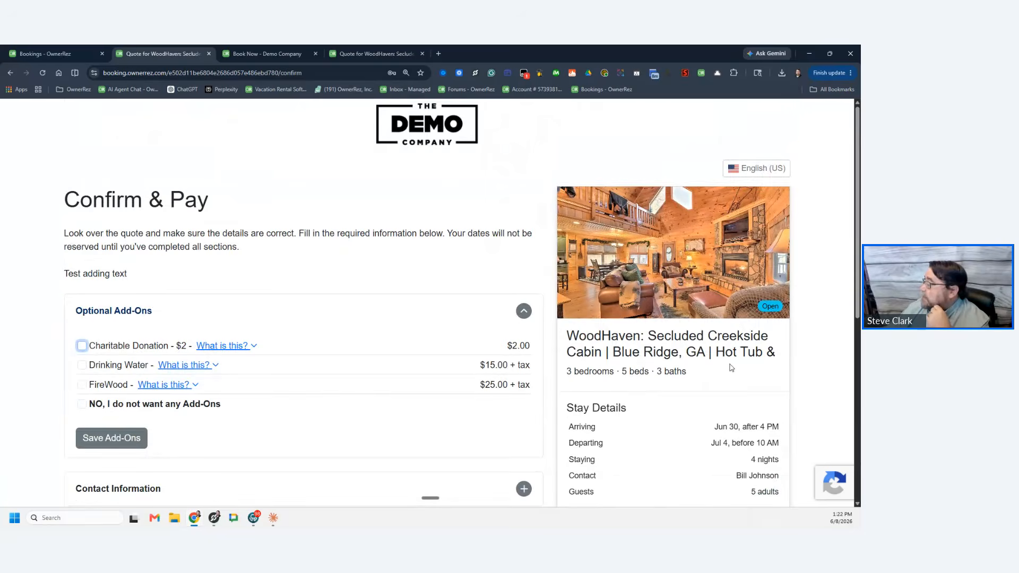
scroll(732, 368, "down", 3)
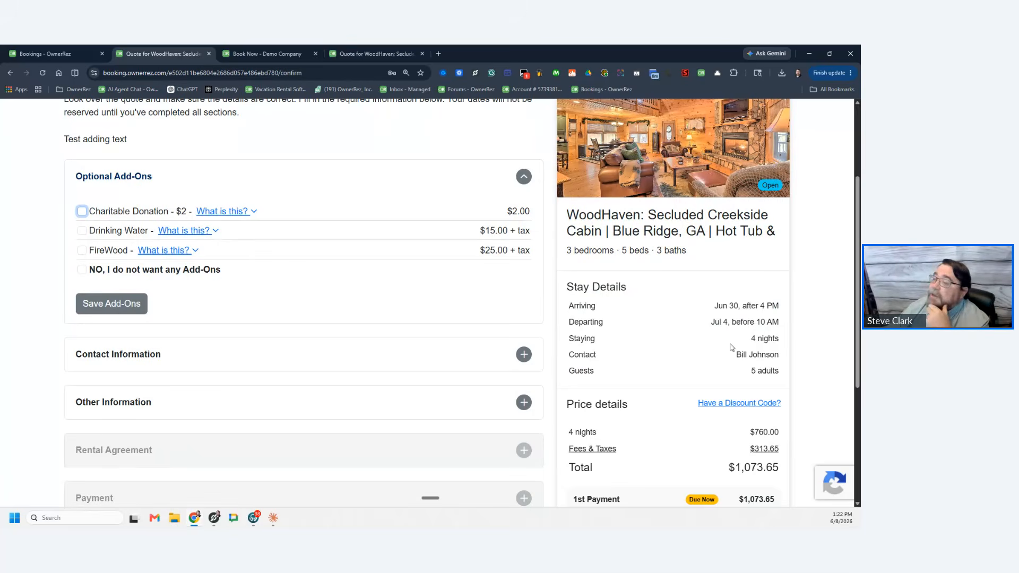
left_click(45, 53)
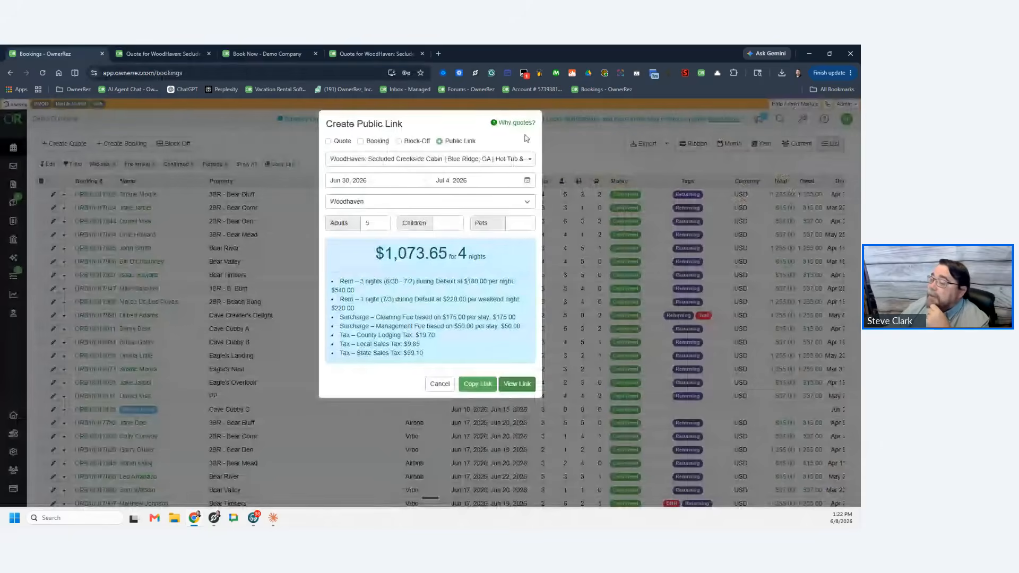
Step: Close the public link details, check the quotes list, and return to the Book Now tab's 'Inquiry sent!' confirmation
left_click(12, 206)
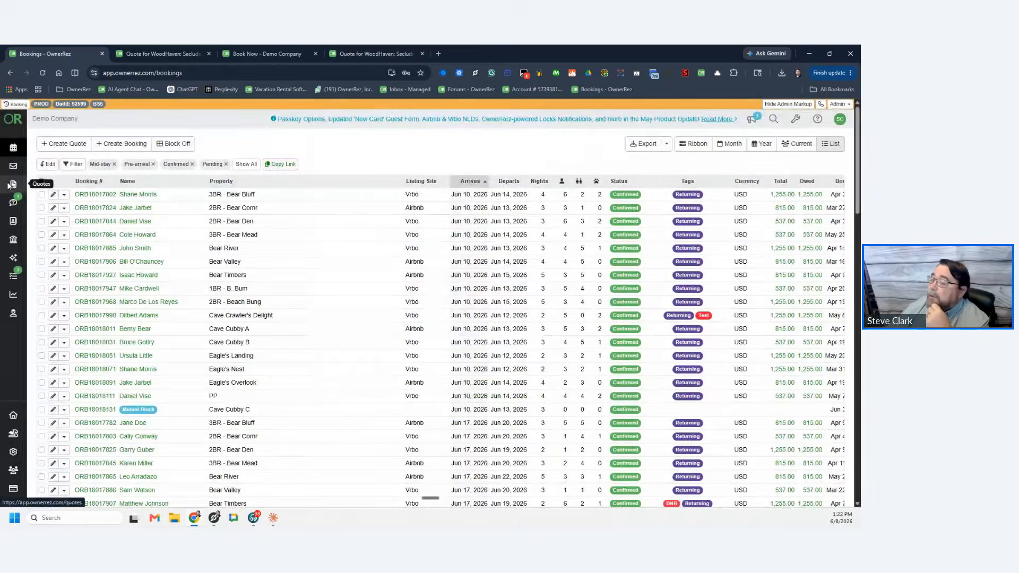
left_click(11, 184)
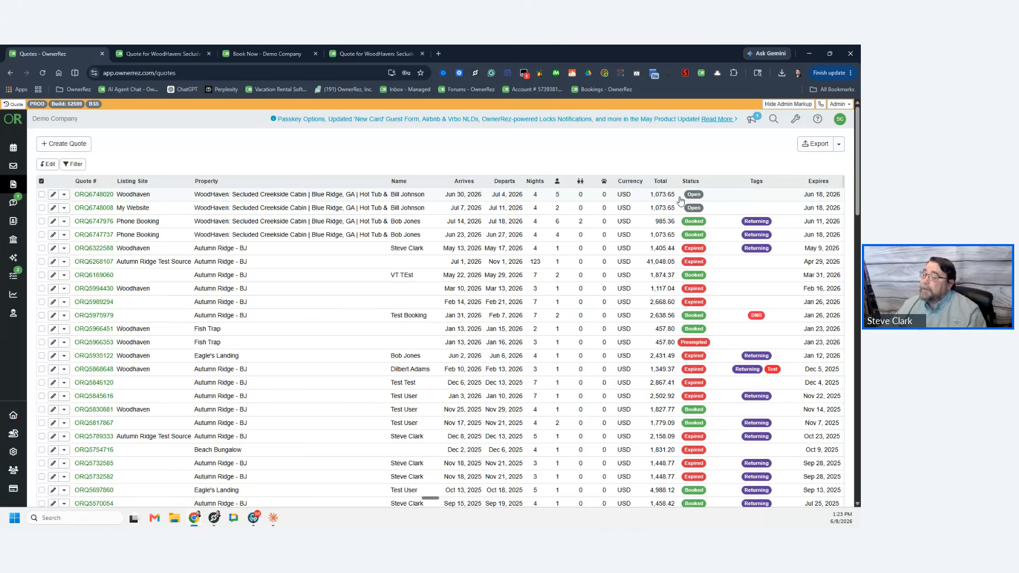
key("alt+Tab")
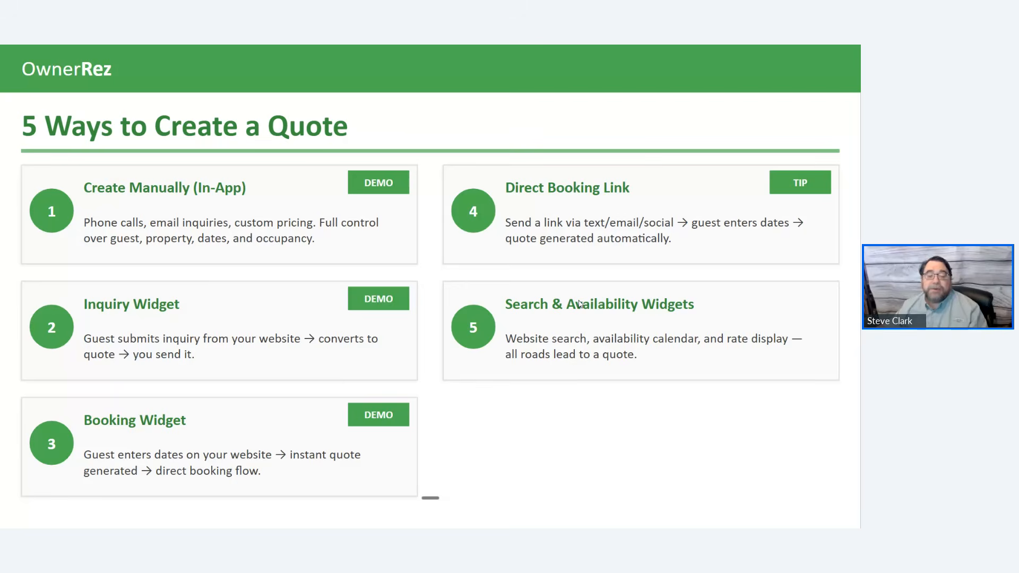
key("alt+Tab")
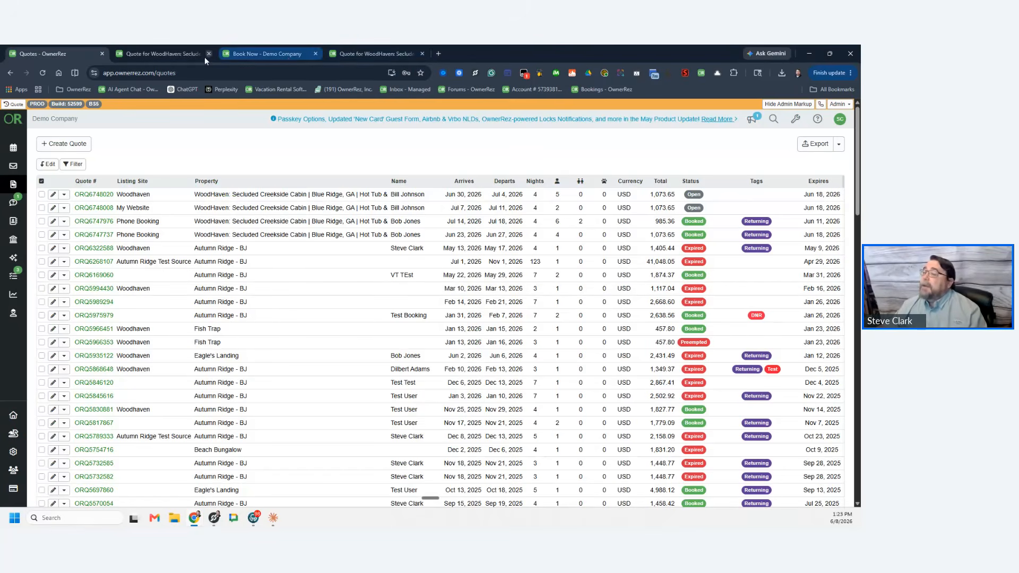
left_click(247, 55)
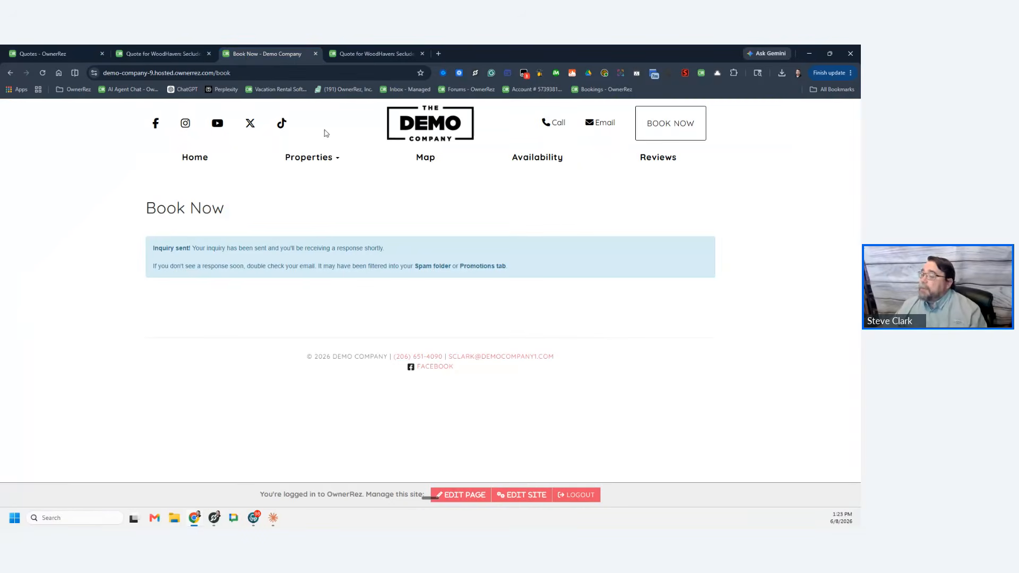
Step: On the demo site's home page, set arrival 8/10/2026 and departure 8/14/2026
left_click(415, 123)
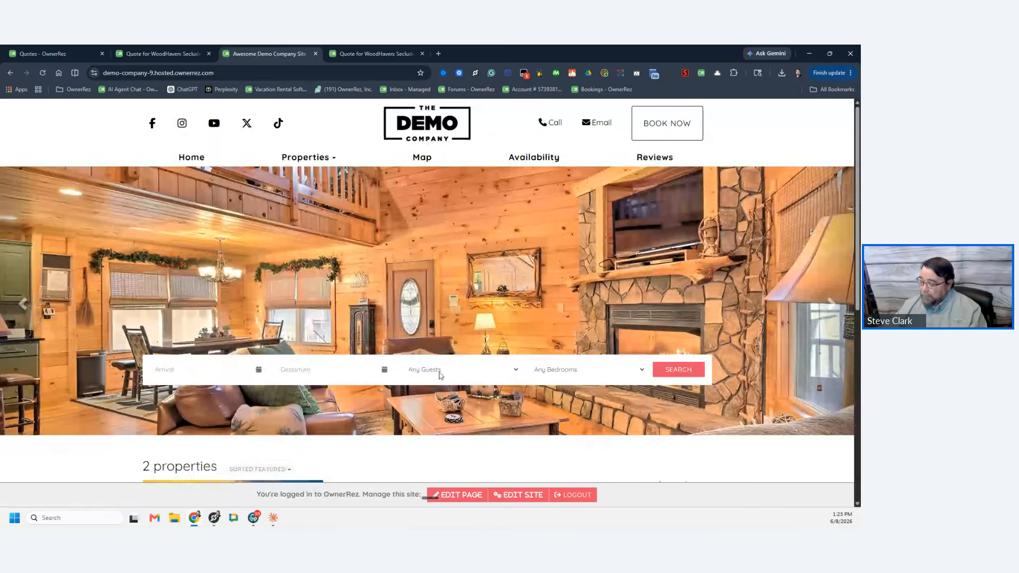
scroll(440, 376, "down", 4)
scroll(372, 345, "up", 3)
left_click(202, 325)
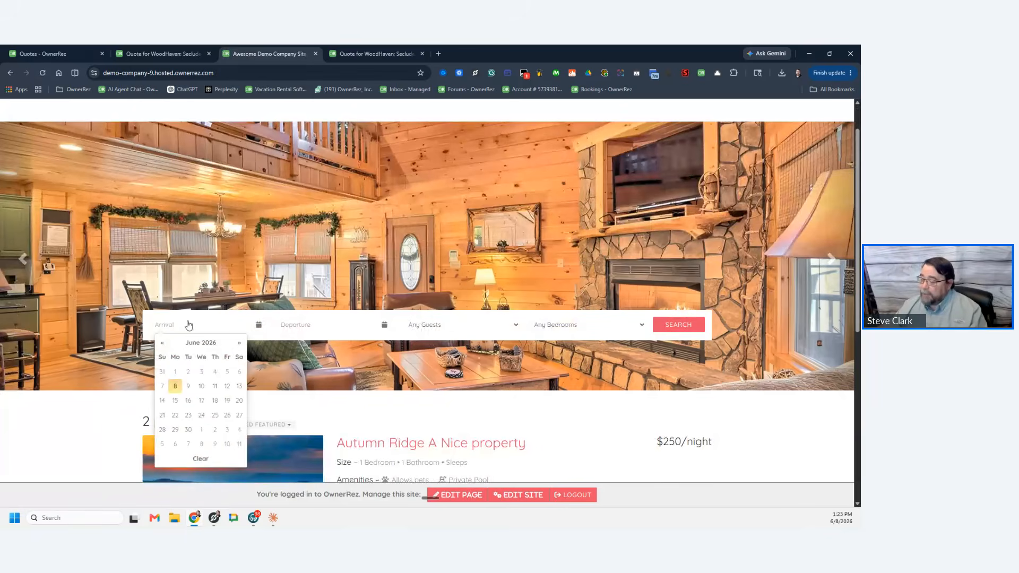
left_click(239, 345)
left_click(238, 345)
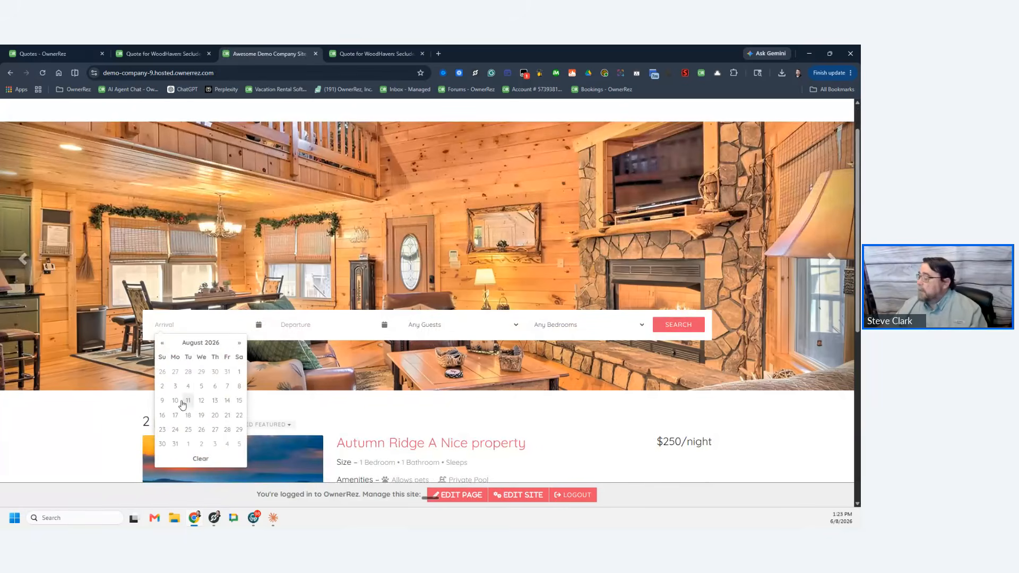
left_click(176, 400)
left_click(353, 400)
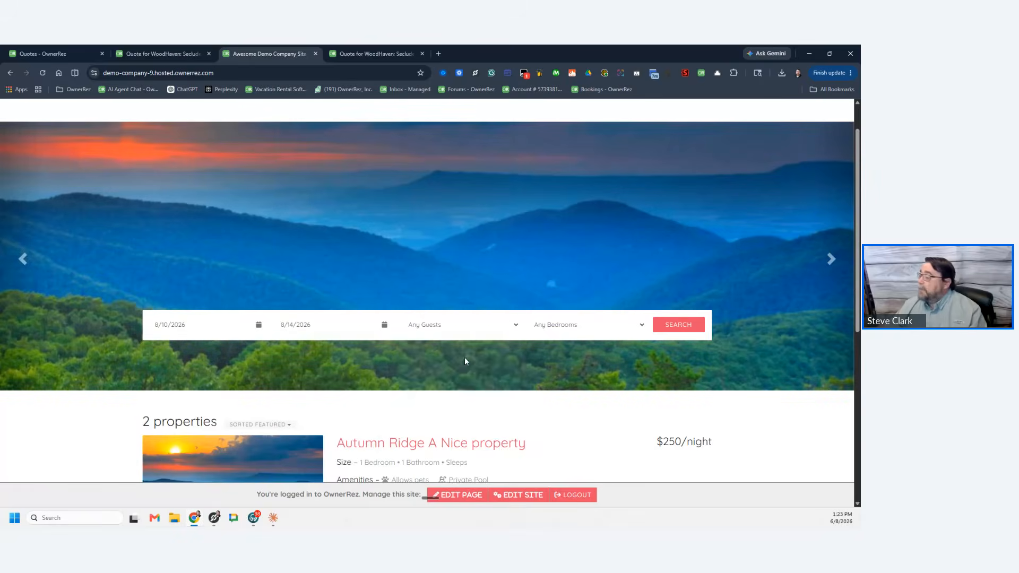
Step: Choose 4+ Guests and 3 Bedrooms, then search, leaving only WoodHaven at $1,030
left_click(477, 329)
left_click(446, 385)
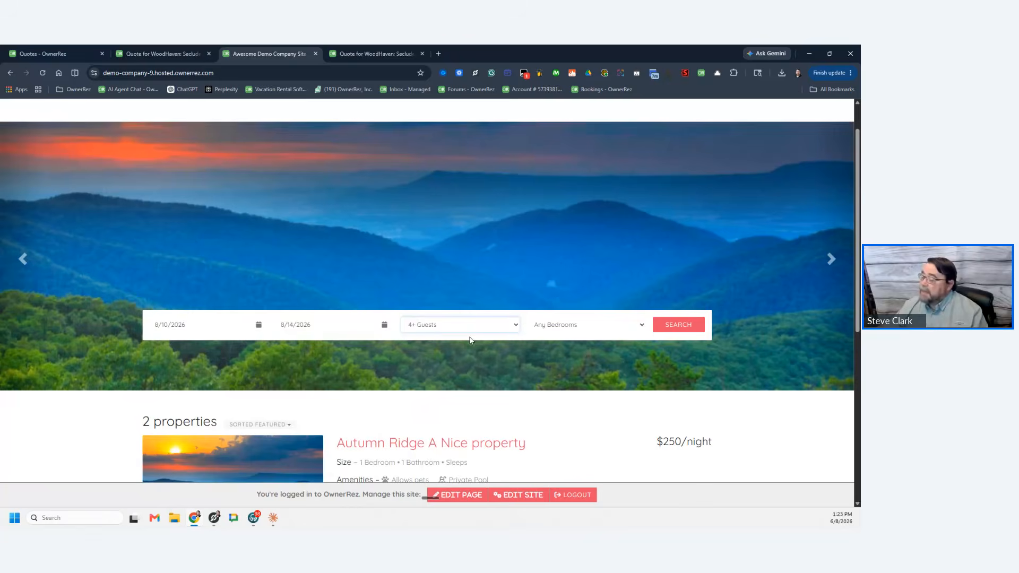
scroll(417, 381, "down", 4)
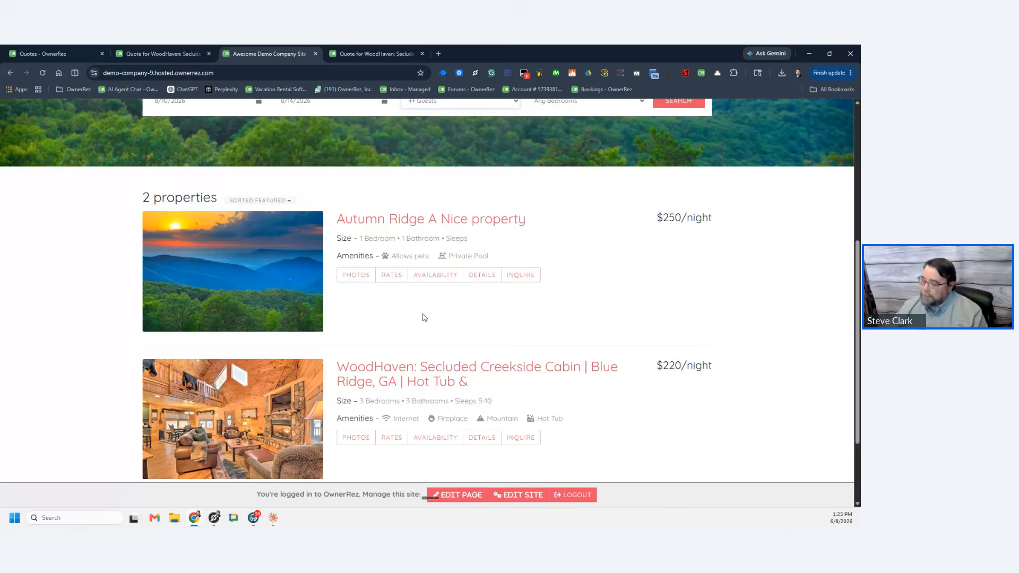
scroll(417, 319, "up", 3)
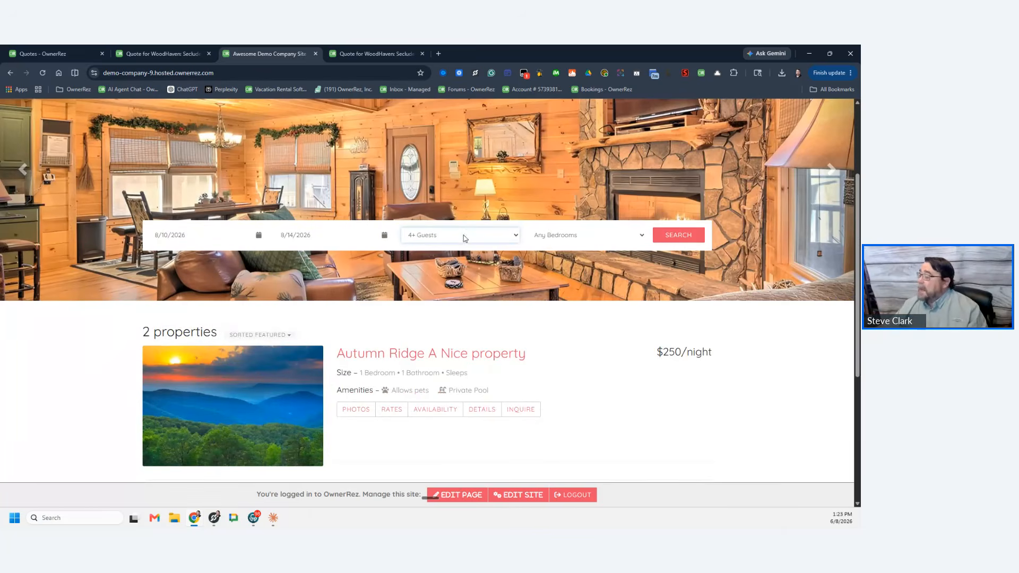
left_click(581, 237)
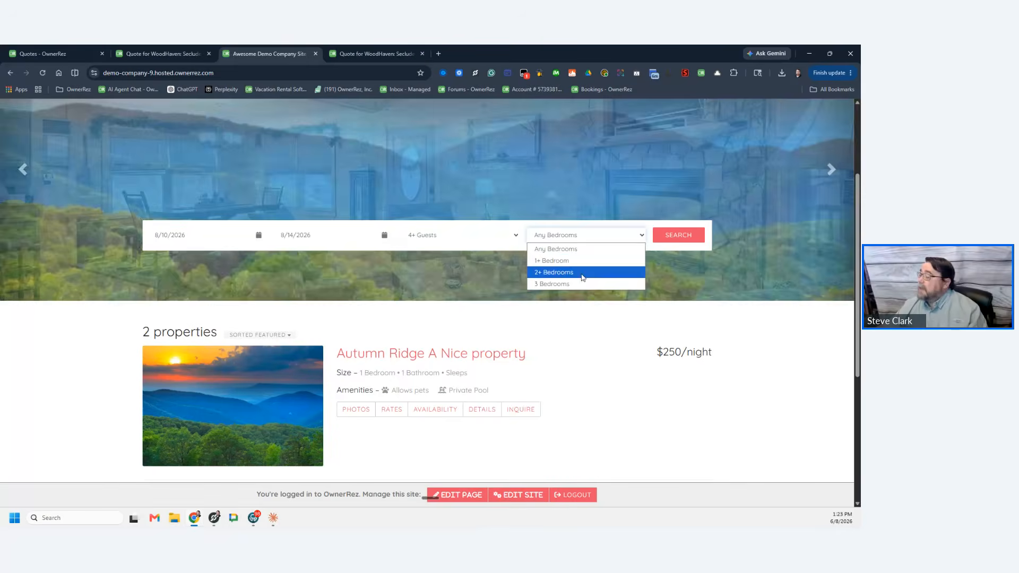
left_click(579, 284)
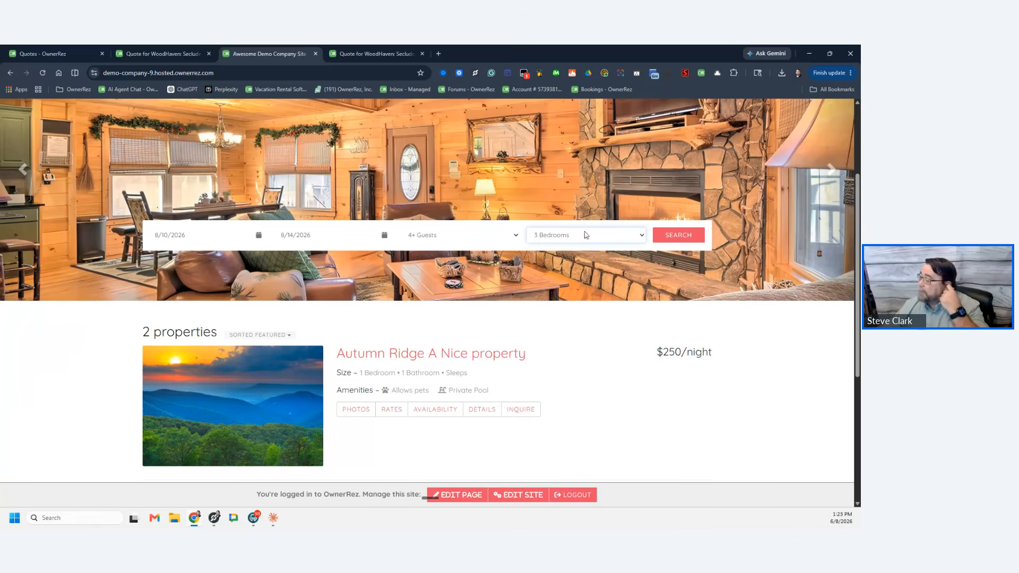
left_click(678, 235)
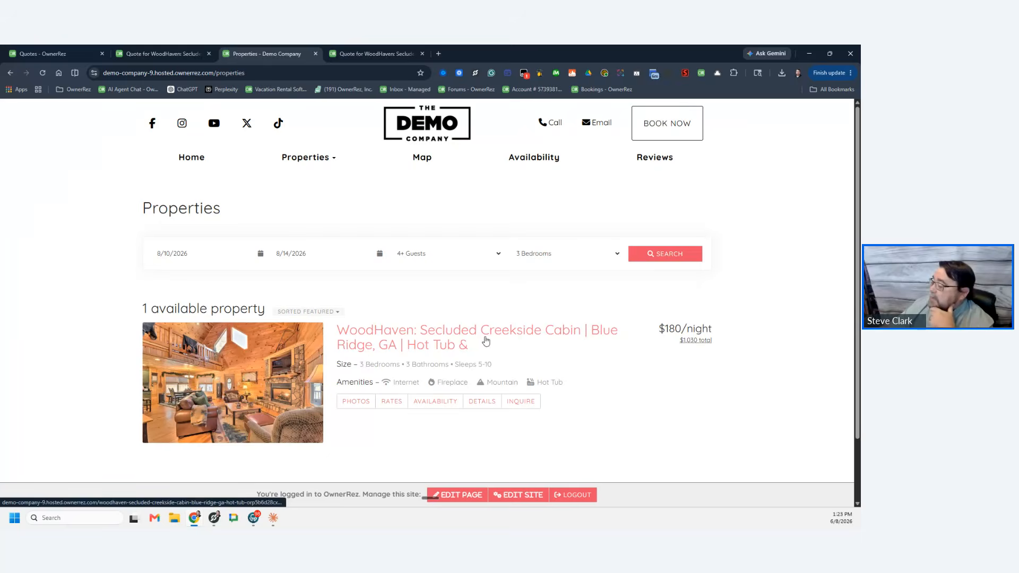
Step: View the WoodHaven listing's $1,030.05 charge breakdown for Aug 10–14, then return to the Quotes list
left_click(430, 342)
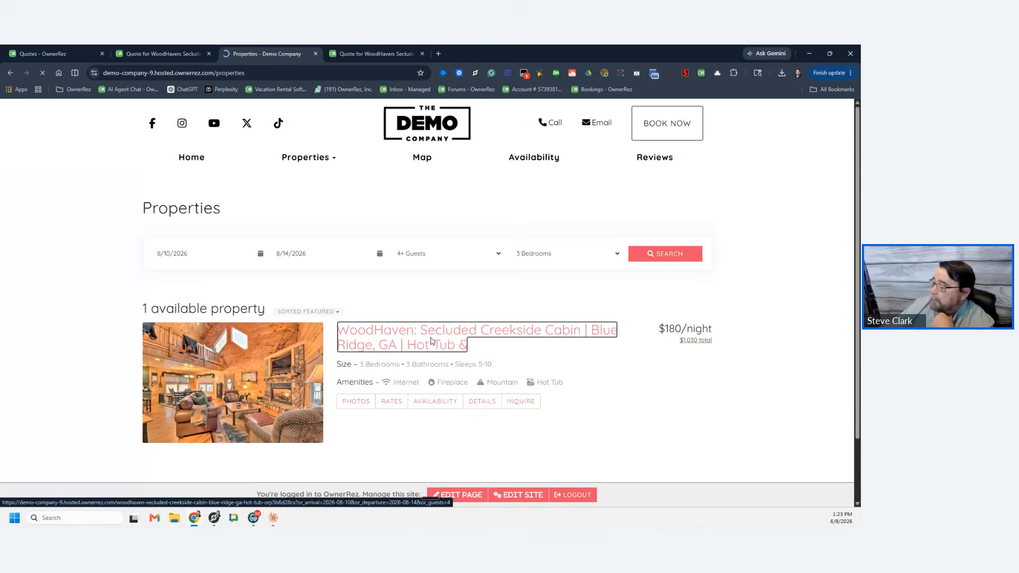
scroll(679, 340, "down", 3)
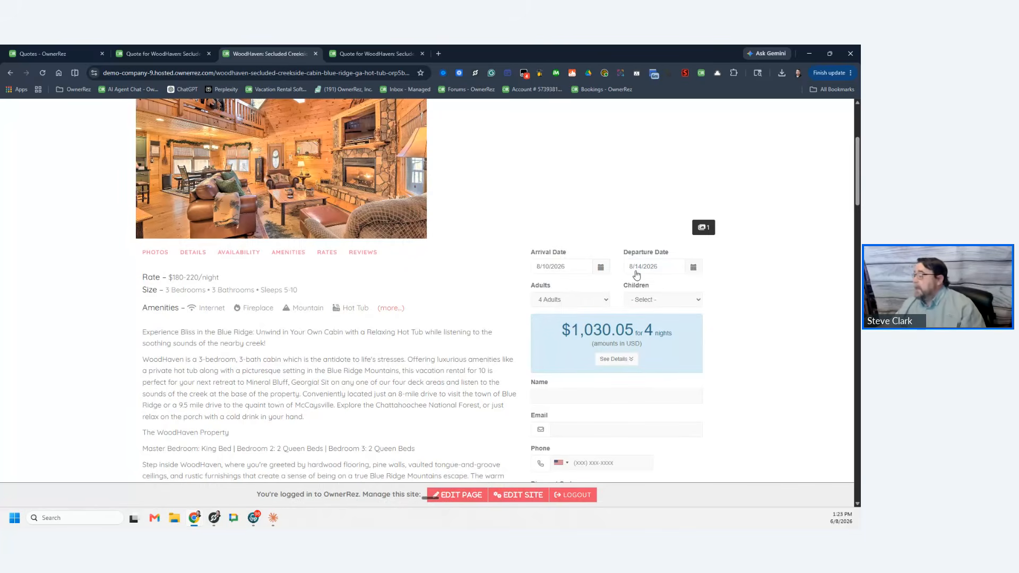
left_click(615, 360)
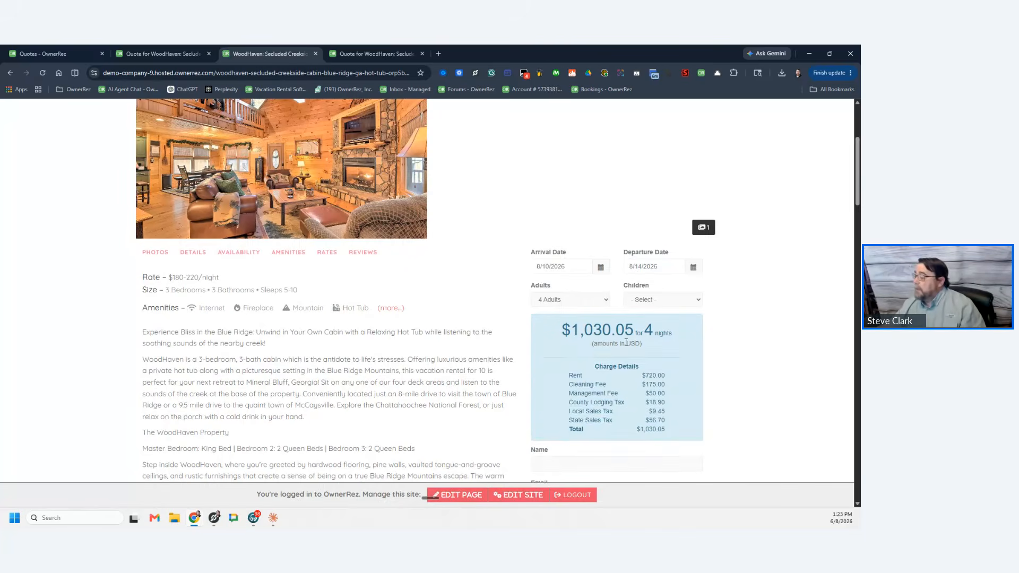
scroll(626, 342, "down", 3)
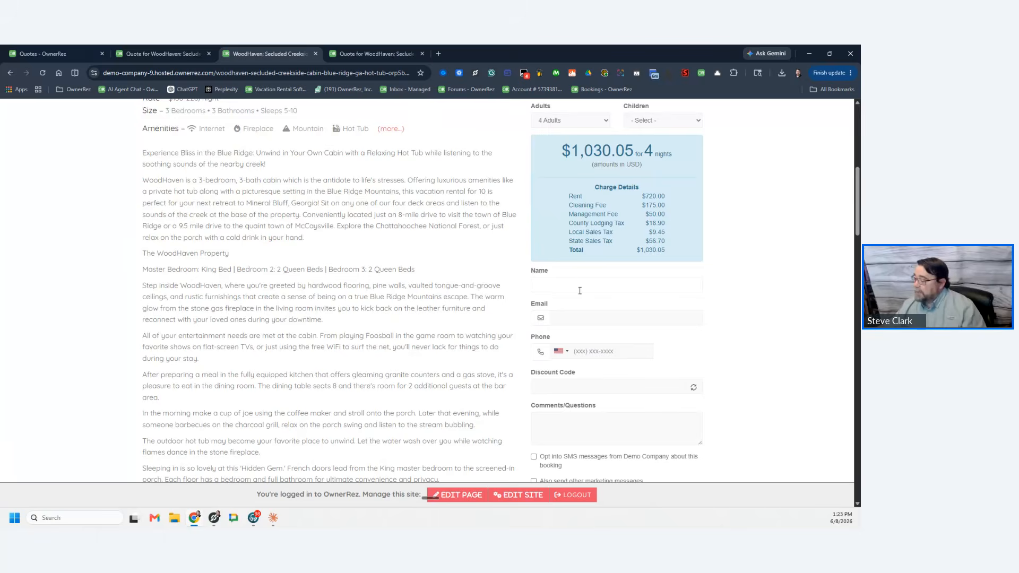
scroll(589, 328, "down", 3)
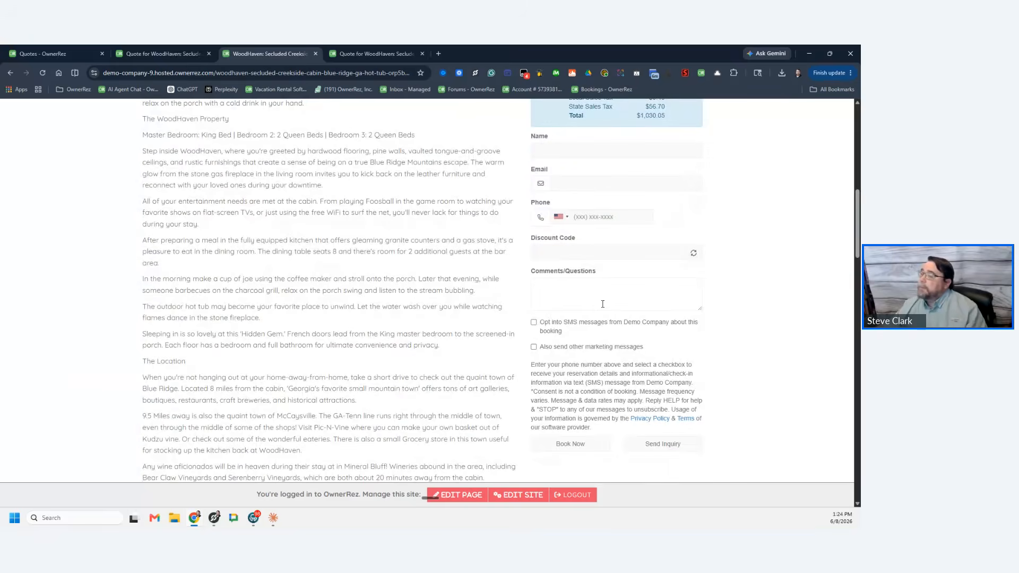
scroll(669, 279, "up", 3)
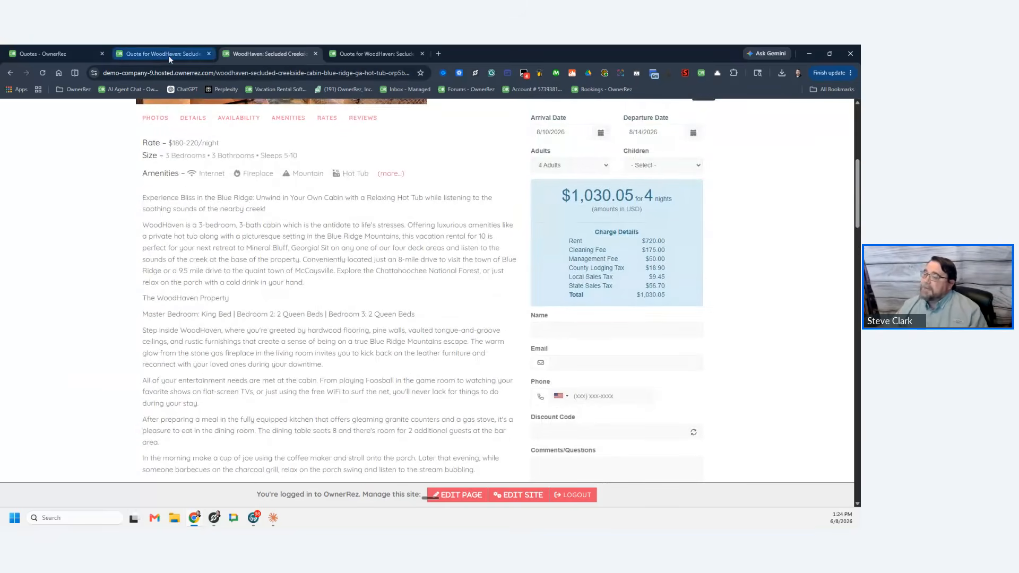
scroll(421, 234, "up", 5)
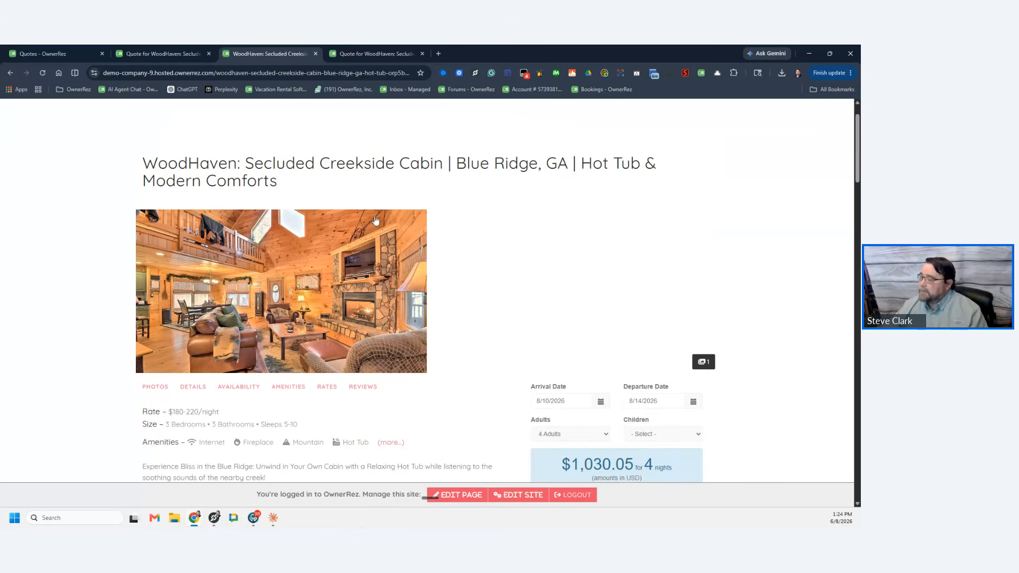
scroll(462, 273, "up", 1)
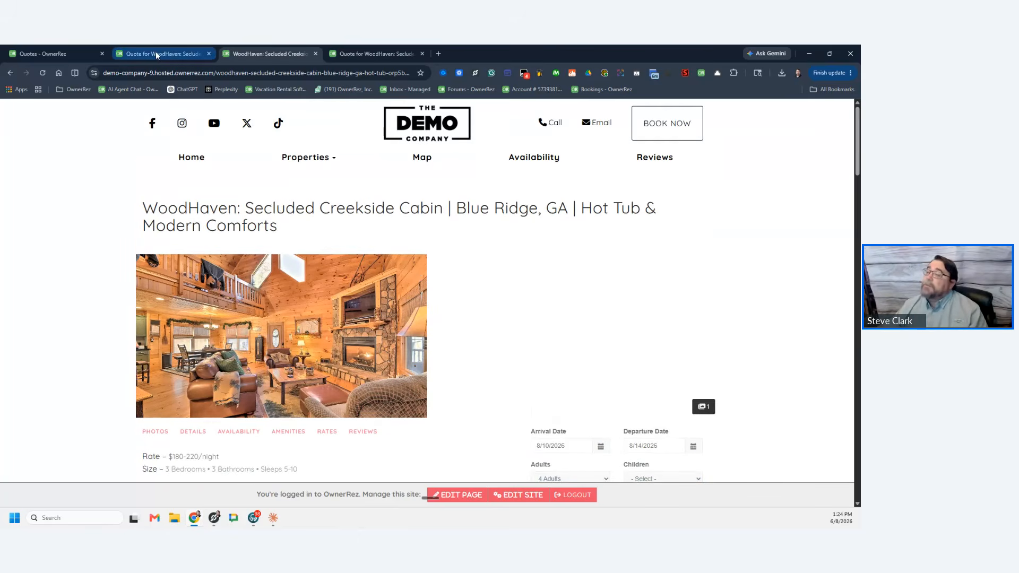
left_click(70, 54)
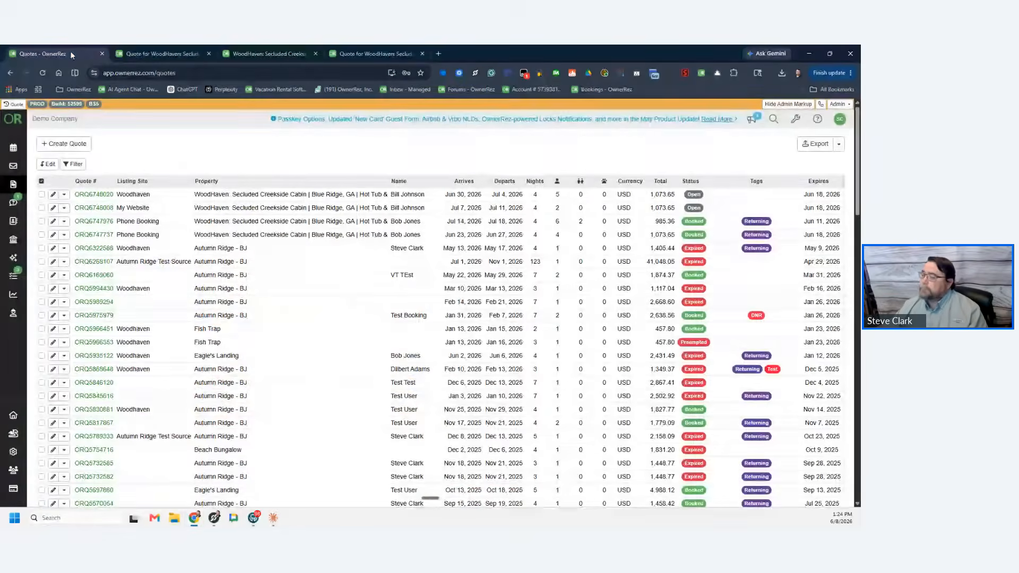
Step: Show the WoodHaven quote page, then go back to the slideshow and advance to 'The Quote Lifecycle'
left_click(170, 53)
key("alt+Tab")
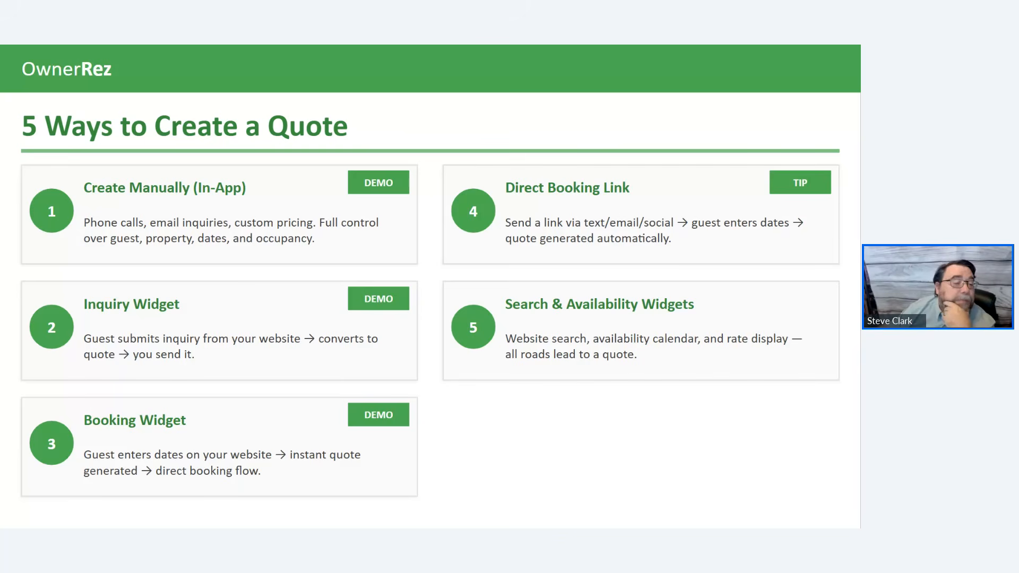
left_click(310, 279)
Step: Step past the lifecycle and 'What the Guest Sees' slides to 'Automating Quote Follow-Up'
key("Left")
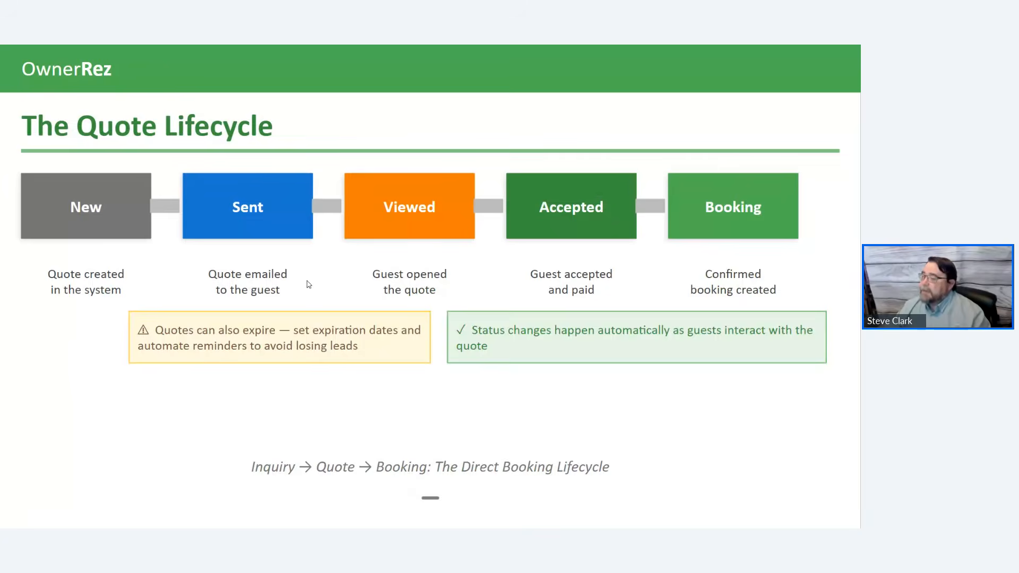
left_click(308, 283)
left_click(282, 284)
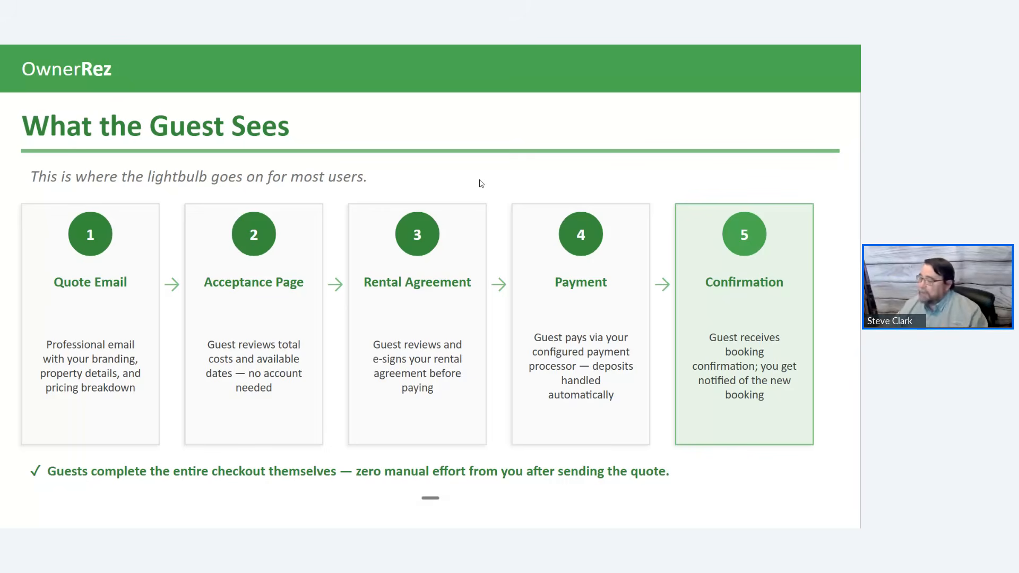
left_click(419, 170)
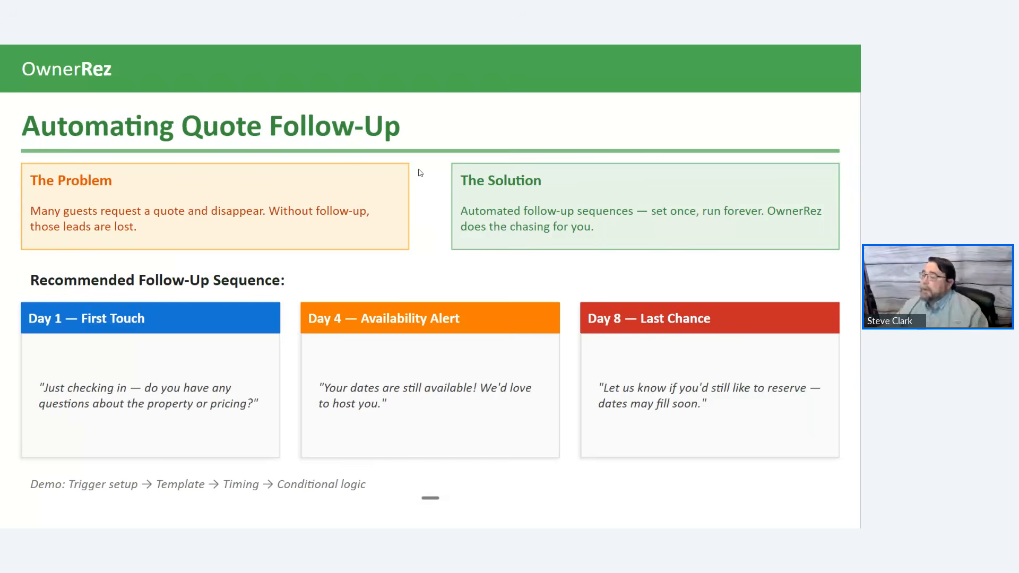
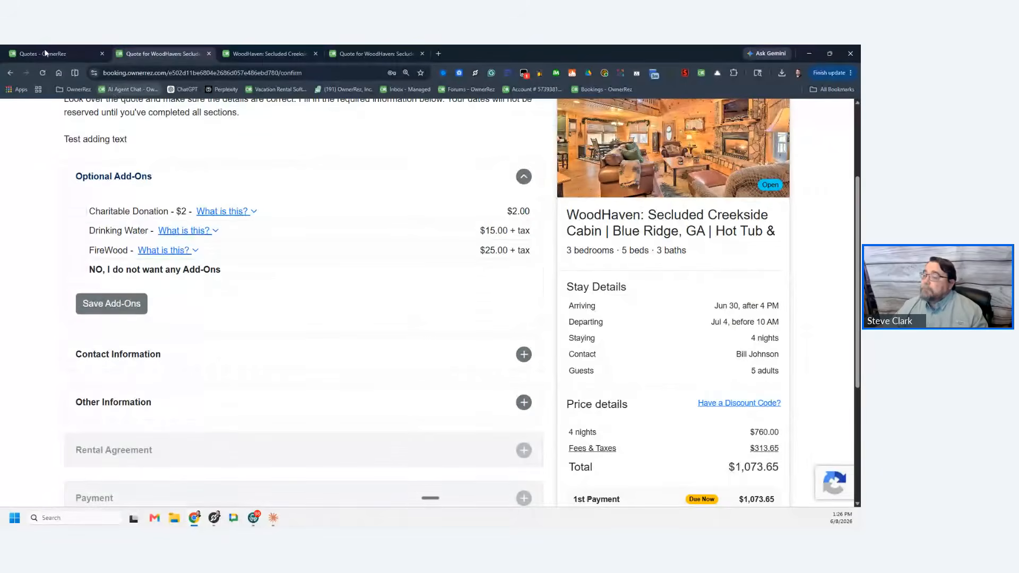
Step: From the Quotes tab, go to Settings and open Messaging > Templates to list the Quote Follow-up templates
left_click(43, 54)
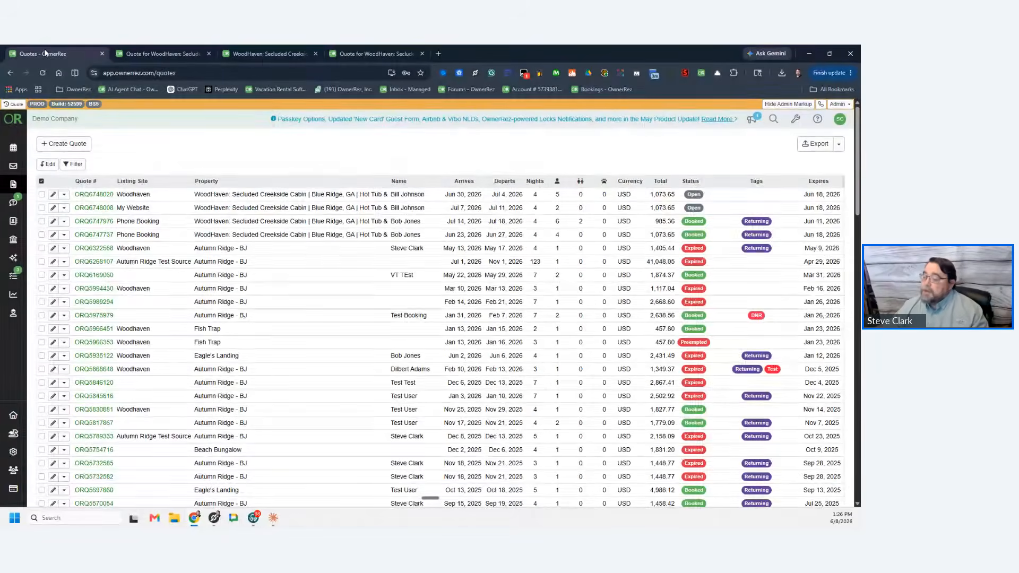
left_click(13, 452)
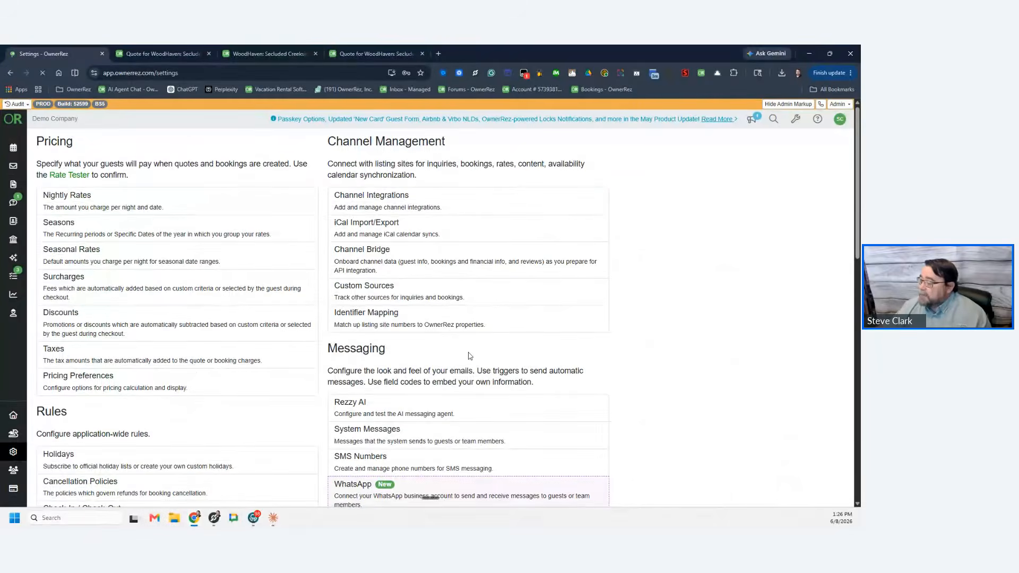
scroll(468, 356, "down", 3)
left_click(429, 352)
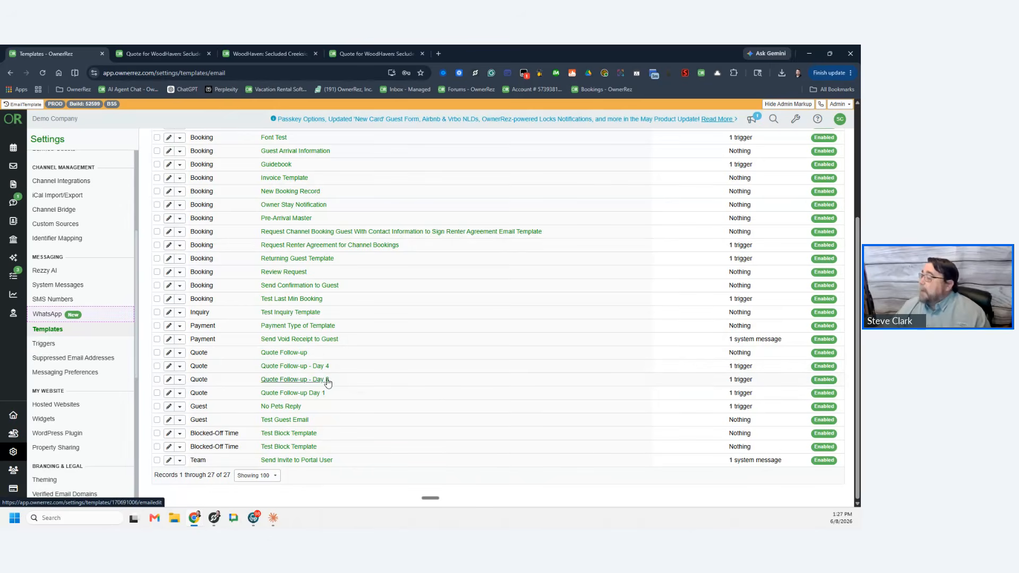
scroll(325, 380, "up", 3)
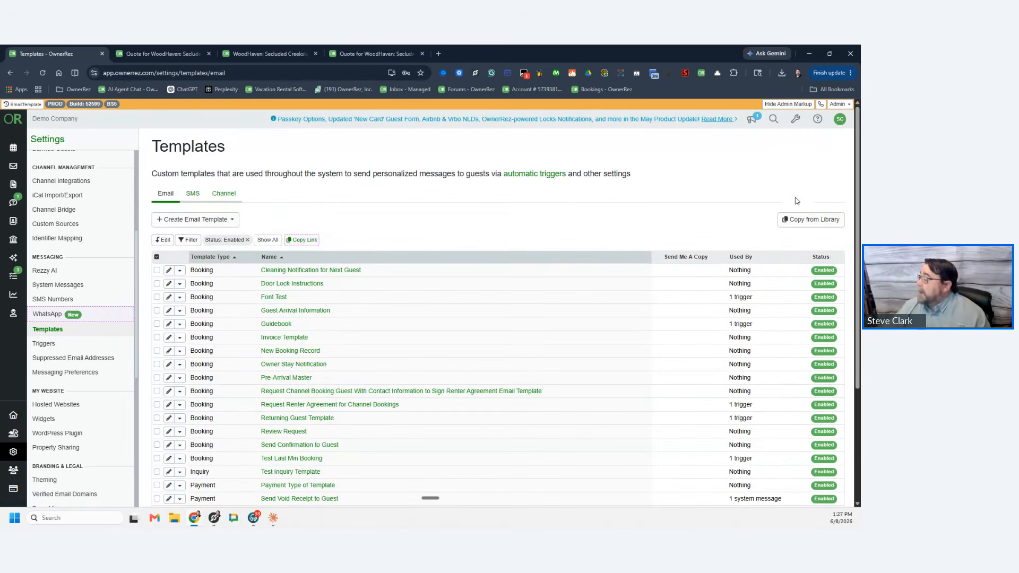
Step: Start a new email template by copying Quote Follow-up from the template library
left_click(804, 225)
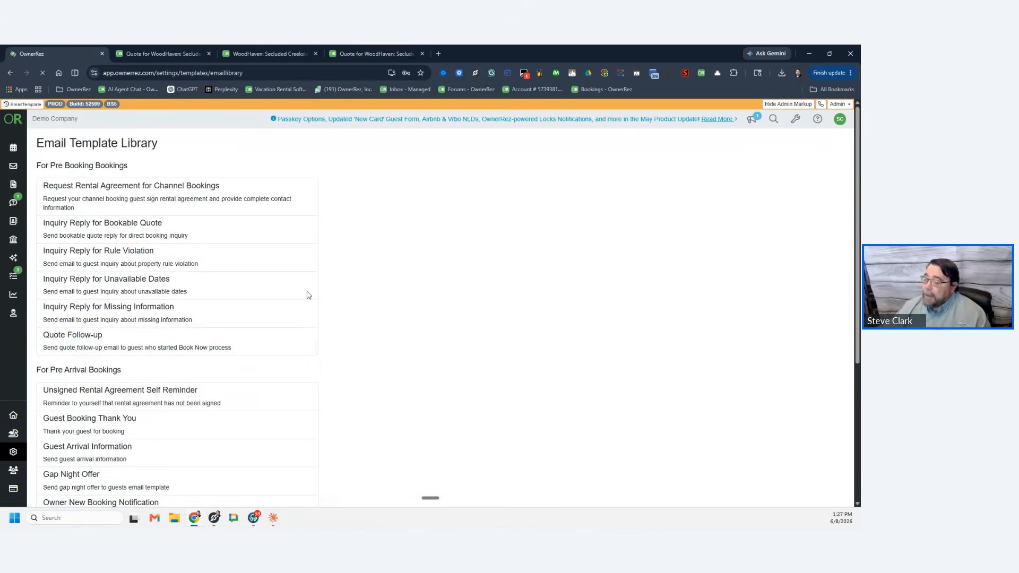
left_click(152, 342)
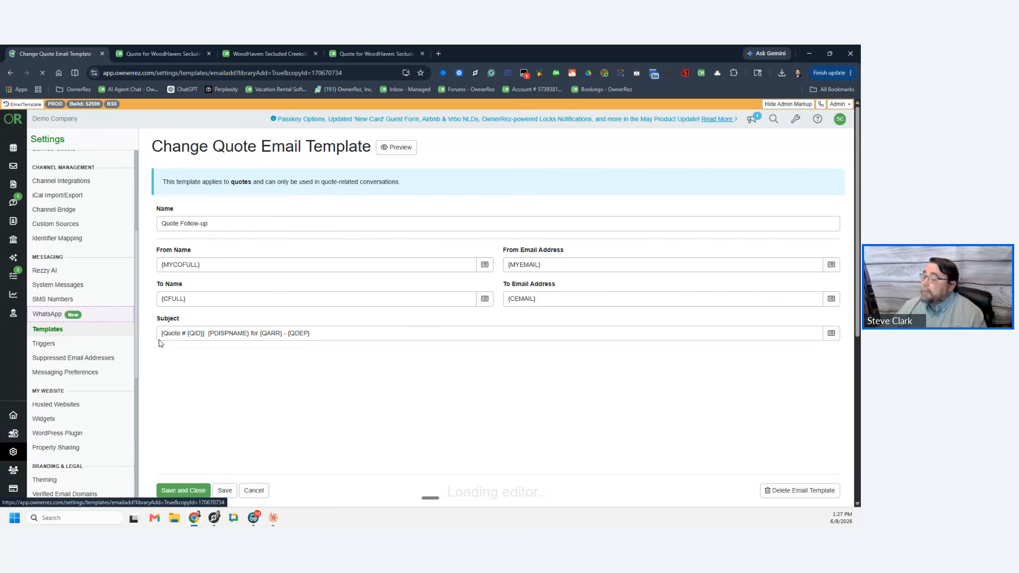
scroll(266, 231, "down", 2)
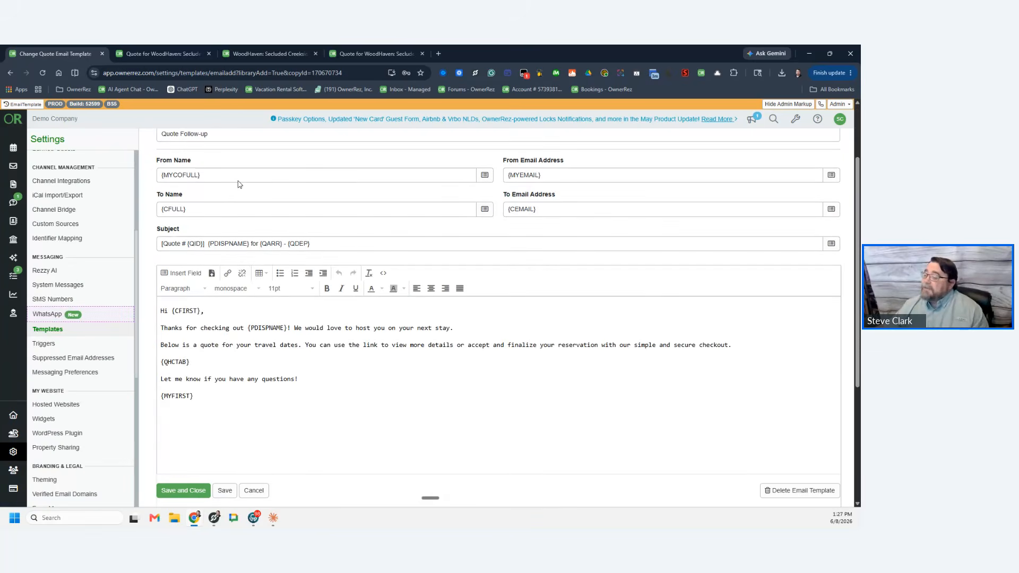
scroll(239, 184, "up", 2)
Step: Check the template name and sender fields, then highlight the {PDISPNAME} code in the message body
left_click(219, 227)
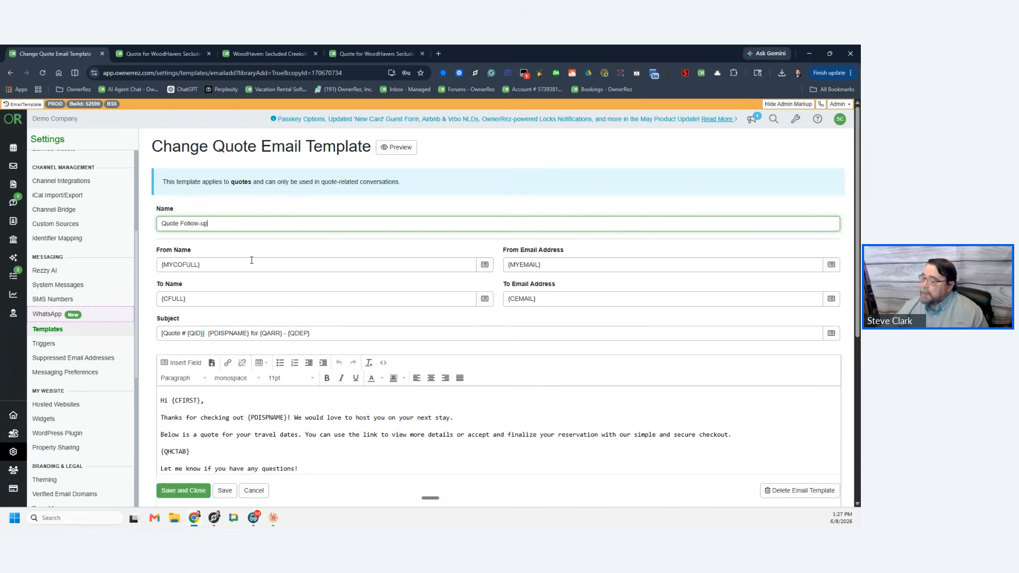
key("Tab")
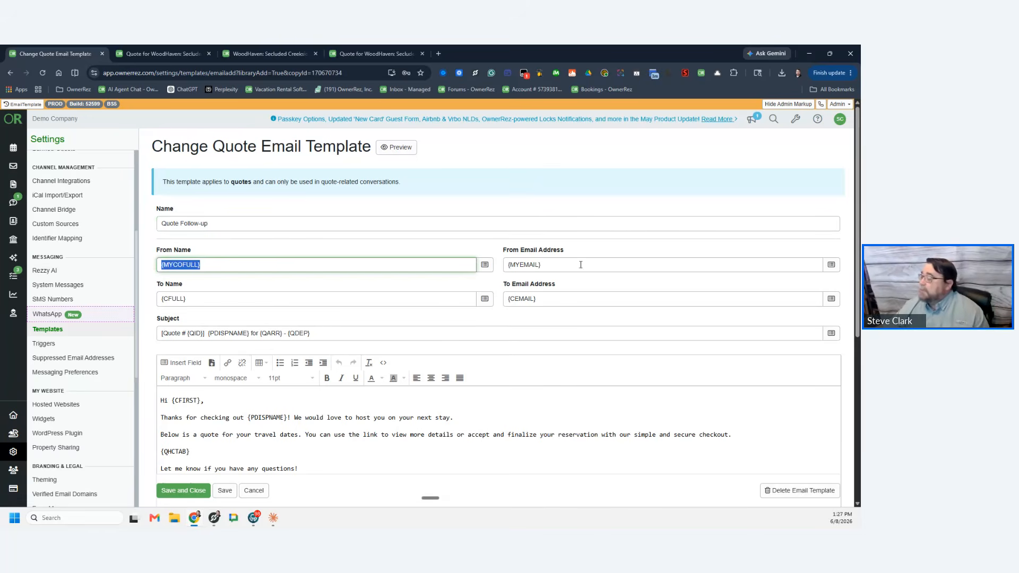
key("Tab")
scroll(361, 372, "down", 3)
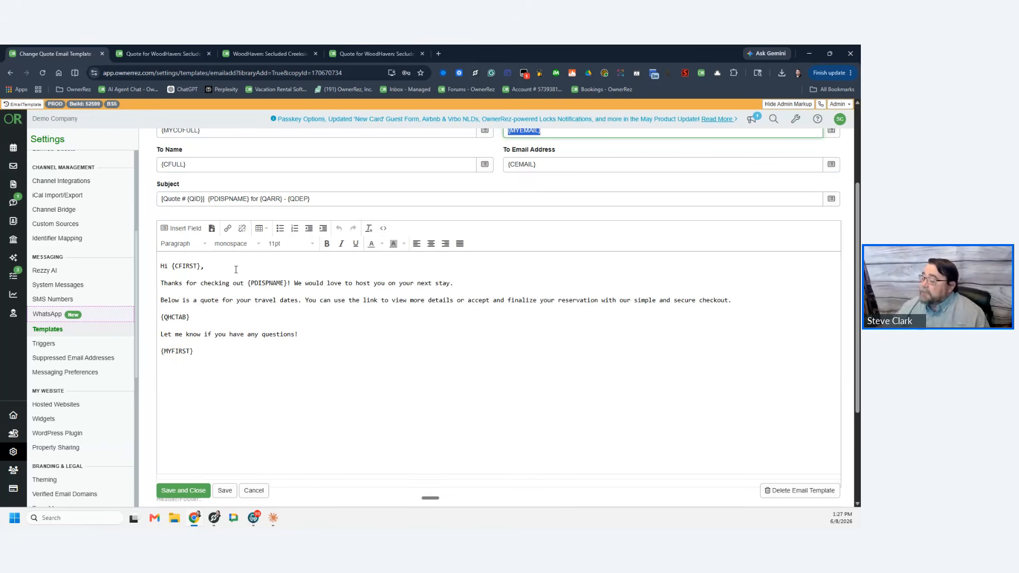
left_click_drag(244, 285, 316, 286)
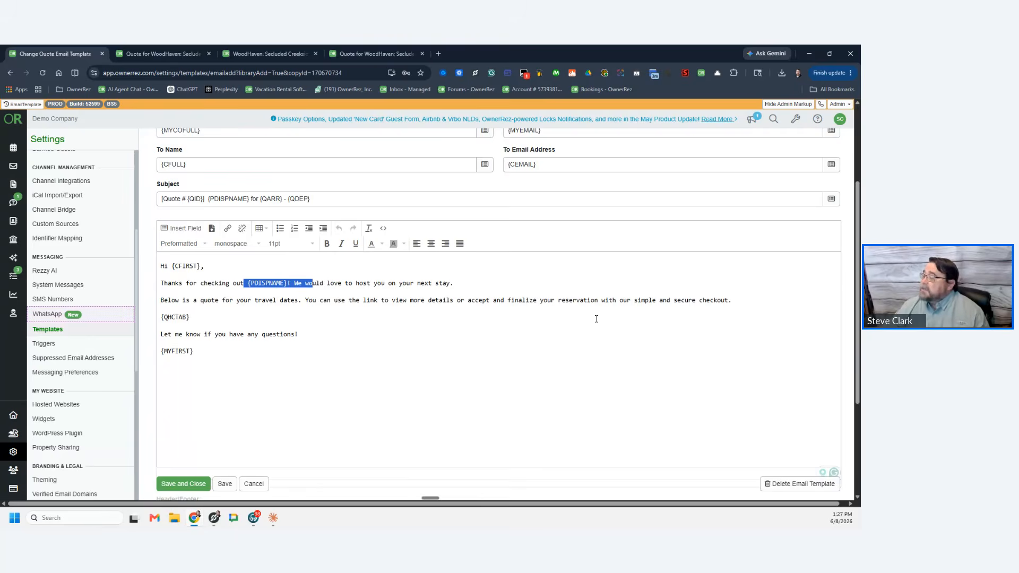
scroll(596, 319, "up", 3)
Step: Preview the Quote Follow-up email with the sample Autumn Ridge quote, then close it and return to Templates
left_click(403, 147)
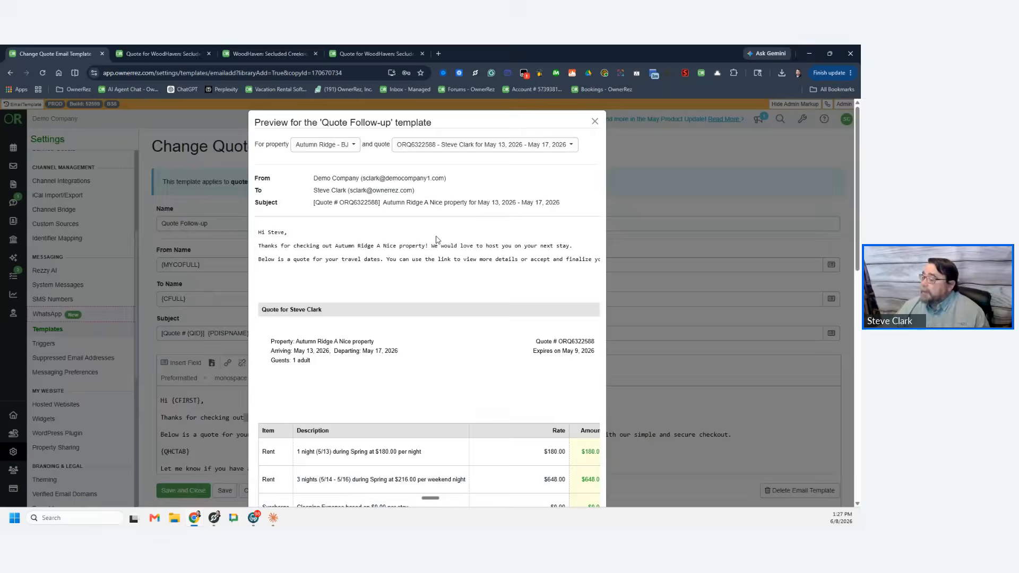
scroll(438, 239, "down", 7)
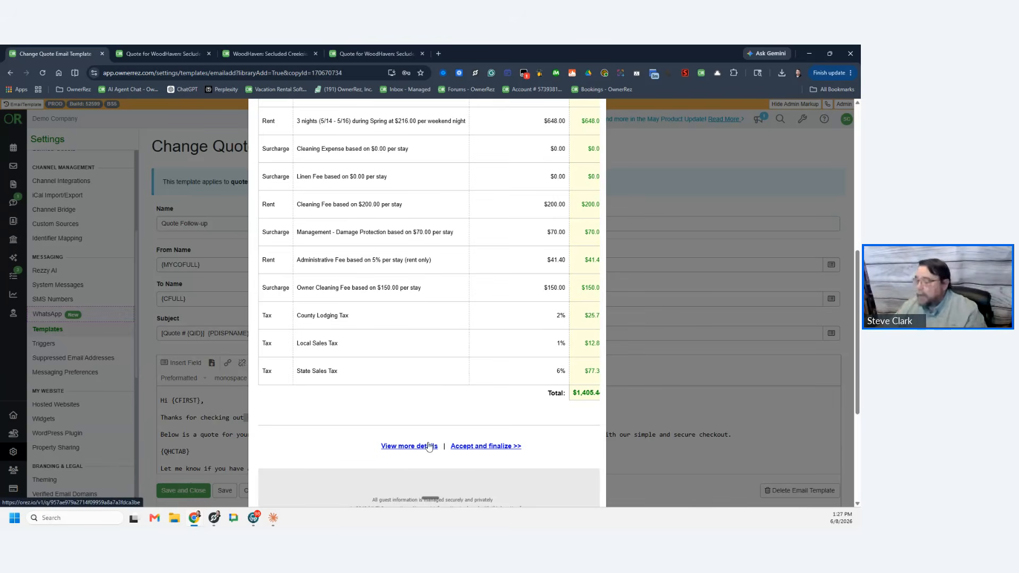
scroll(478, 286, "up", 4)
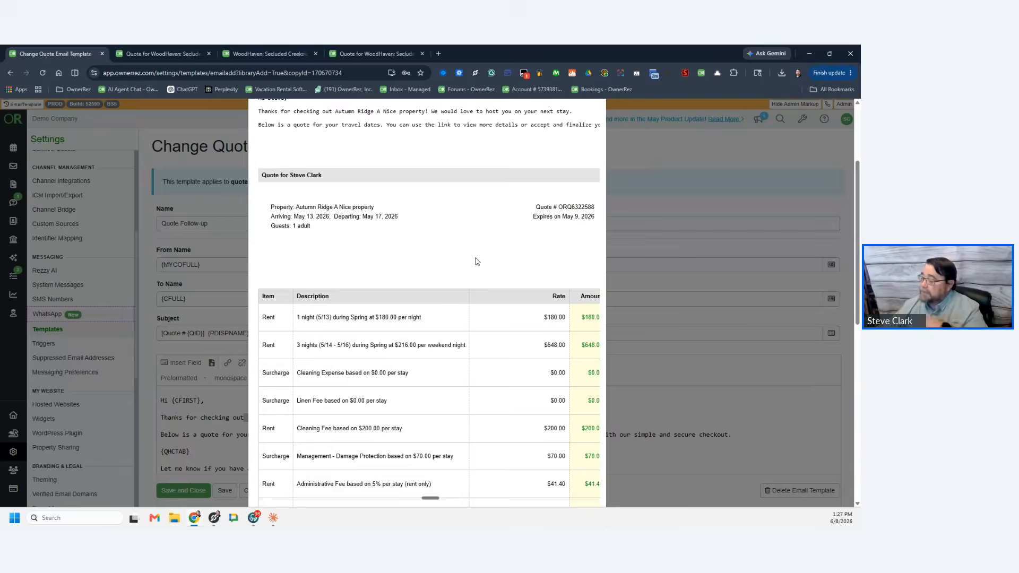
scroll(476, 261, "up", 3)
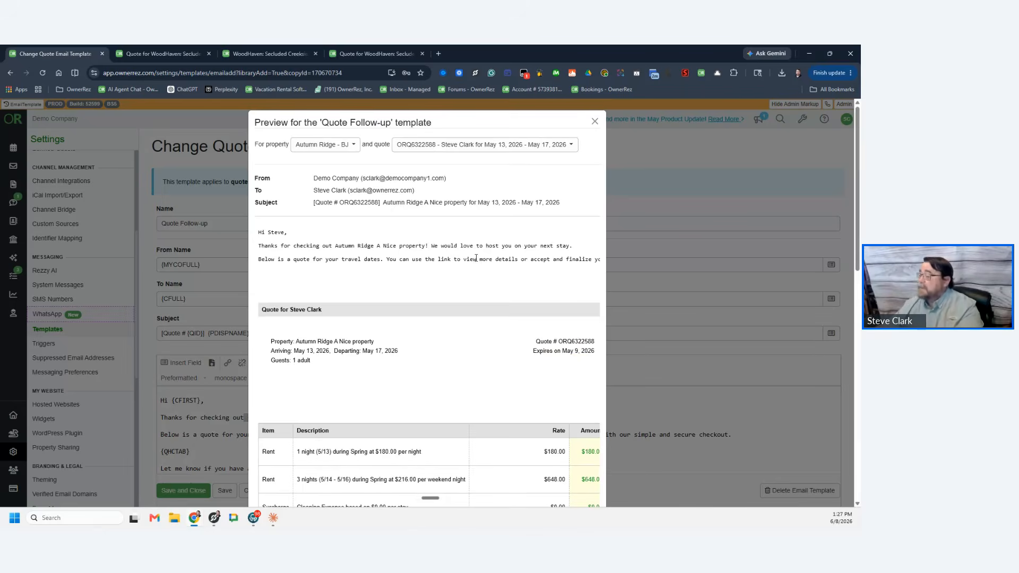
left_click(695, 220)
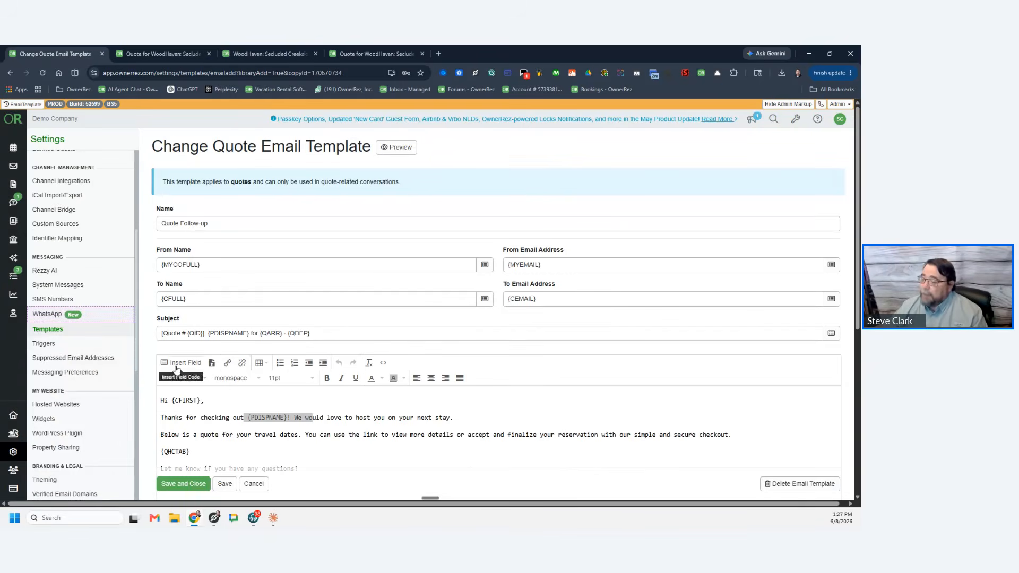
left_click(49, 332)
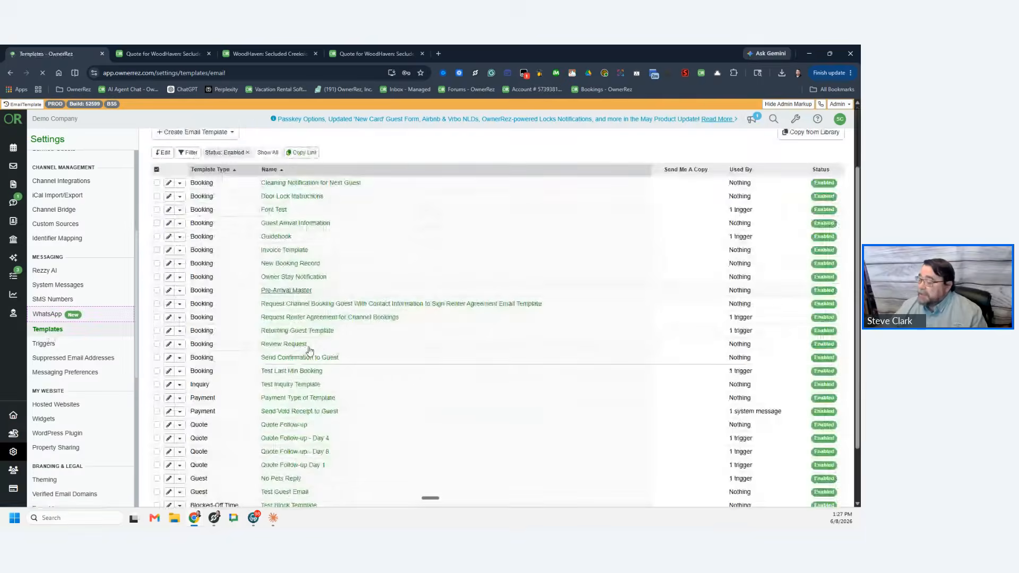
Step: Open the Quote Follow-up Day 1 template and review the body's property display name and check-in sentences
scroll(311, 372, "down", 5)
left_click(314, 394)
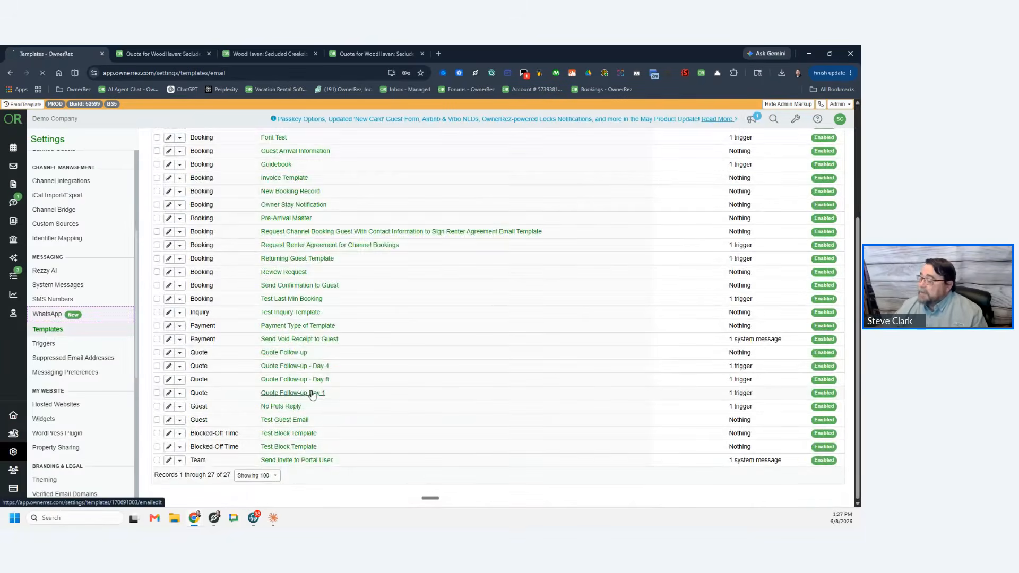
scroll(409, 329, "down", 5)
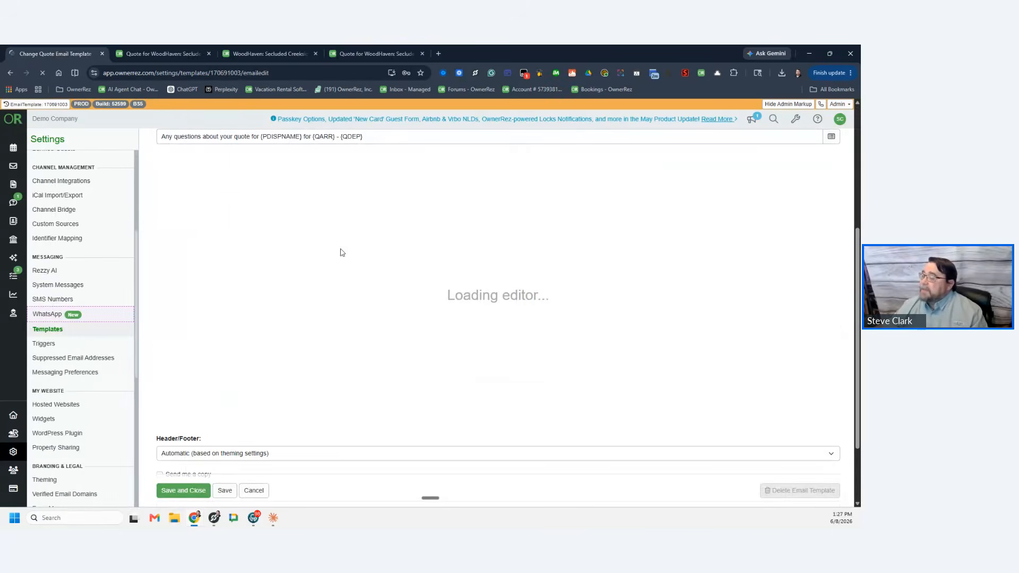
left_click_drag(193, 219, 409, 219)
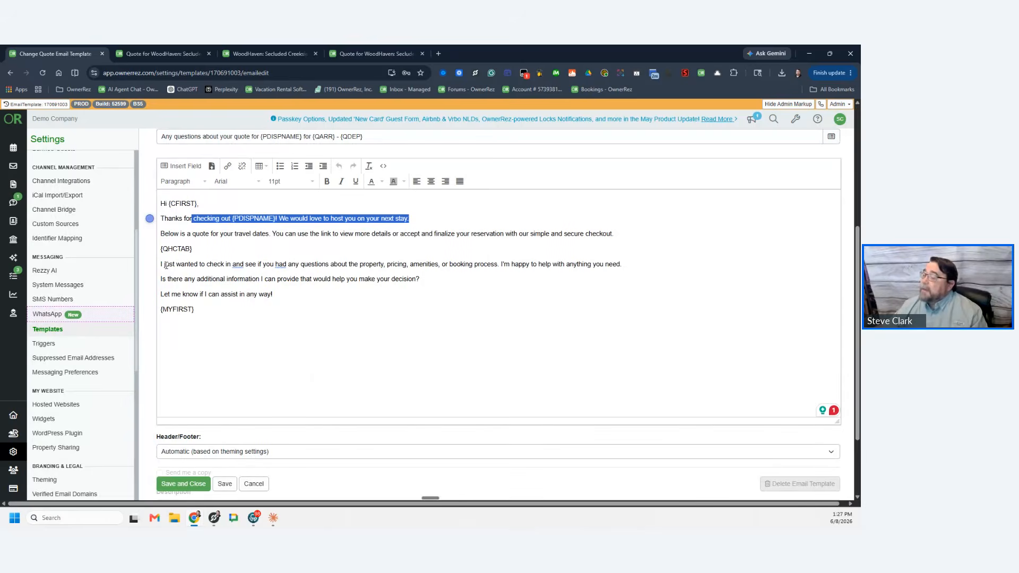
left_click_drag(162, 264, 608, 259)
scroll(199, 279, "up", 3)
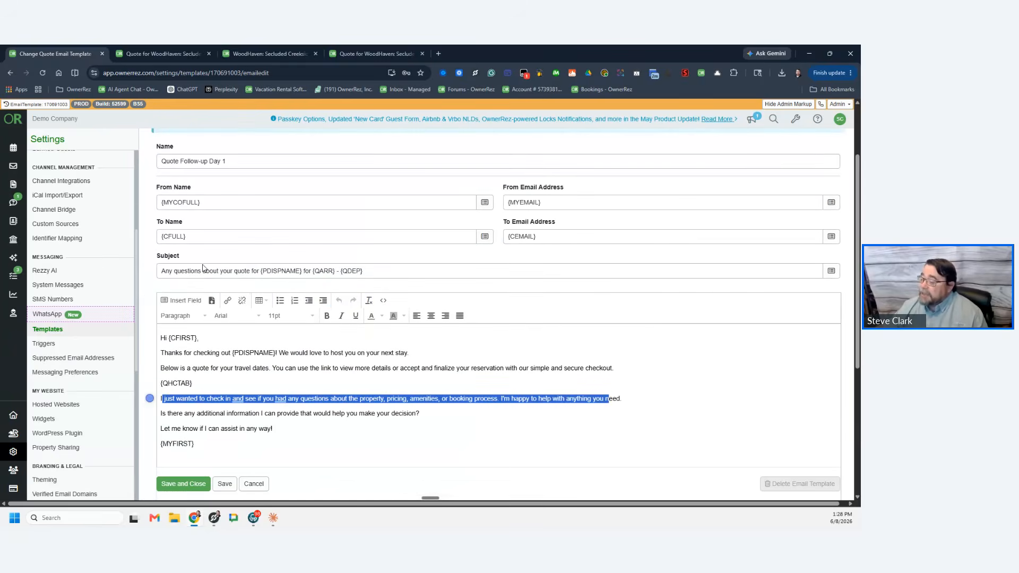
Step: Review the Day 1 subject line and preview its rendered subject with the Autumn Ridge quote
left_click_drag(259, 271, 122, 272)
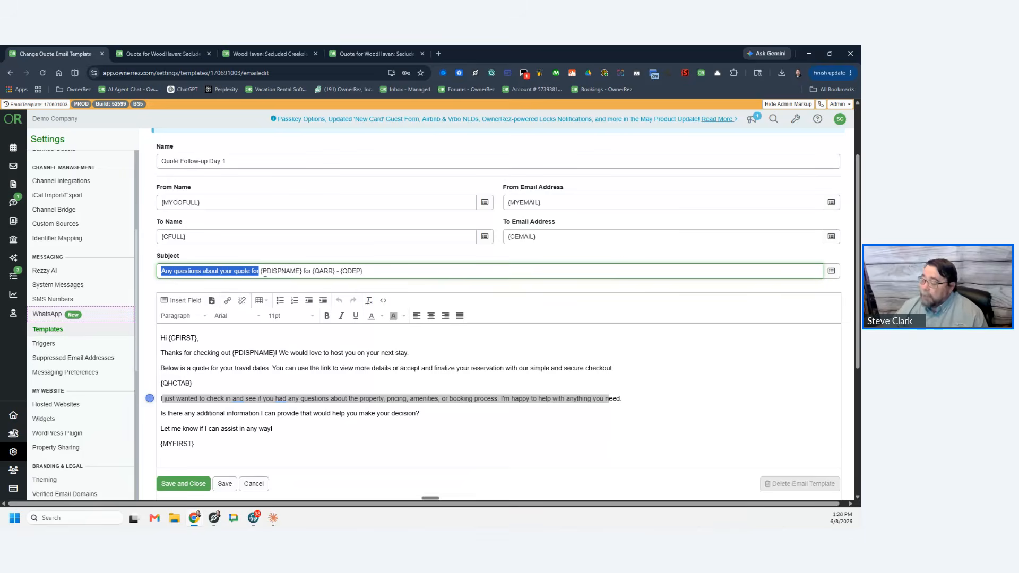
scroll(676, 257, "up", 2)
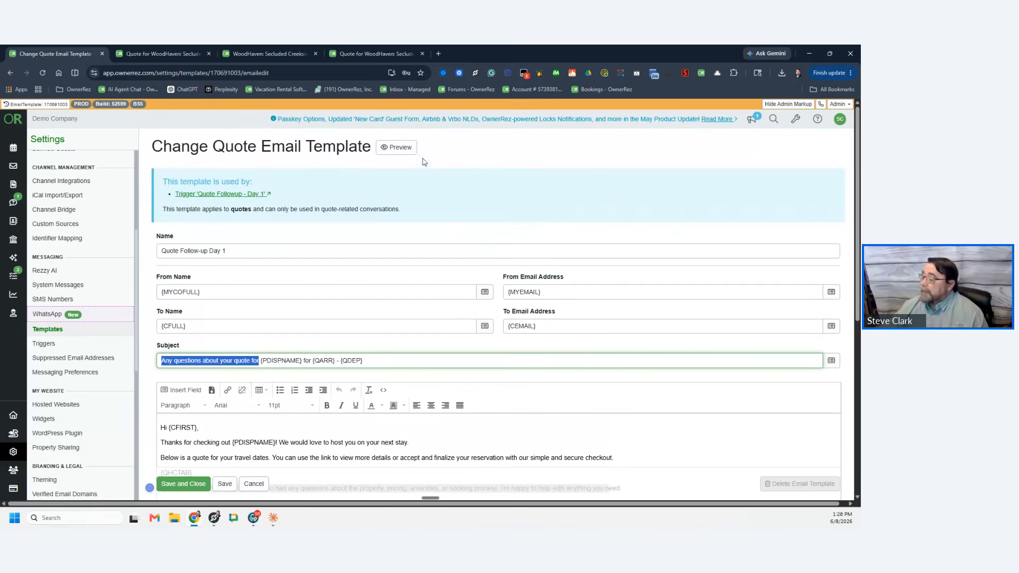
left_click(407, 152)
left_click_drag(319, 201, 504, 201)
Step: Switch the Day 1 preview to the WoodHaven quote, check the long property name in the greeting, then close it
left_click(325, 144)
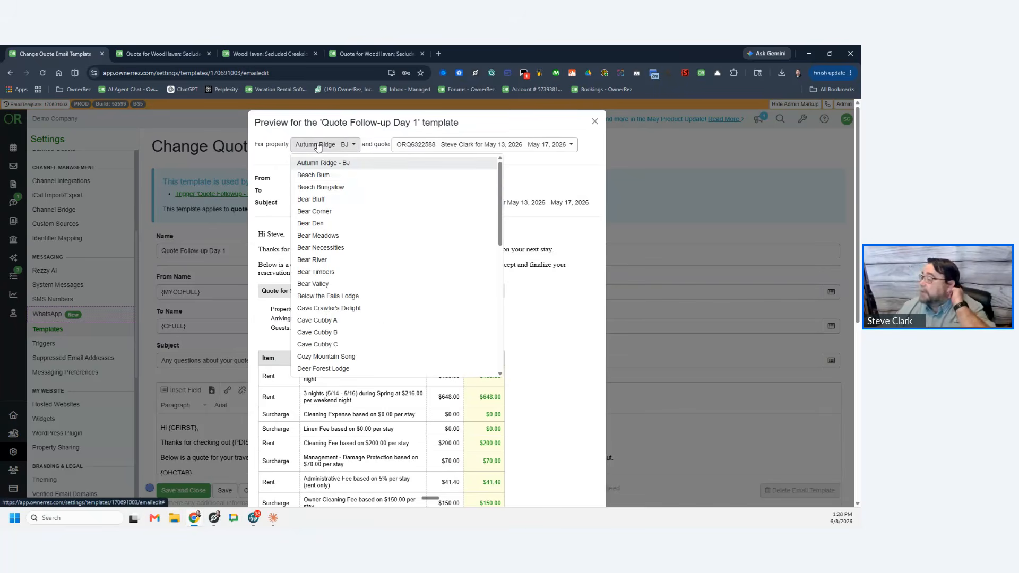
scroll(354, 234, "down", 10)
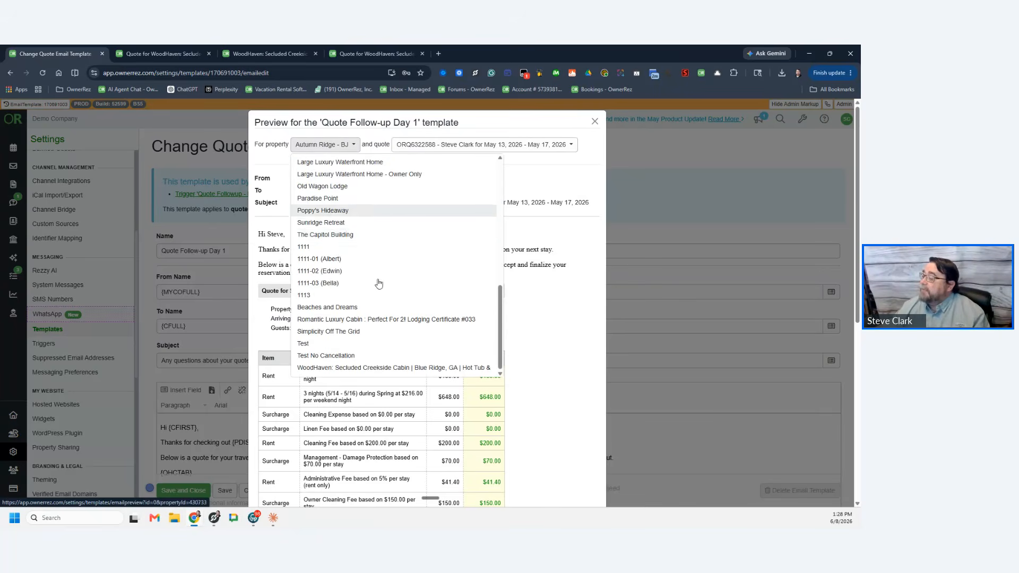
scroll(371, 263, "down", 5)
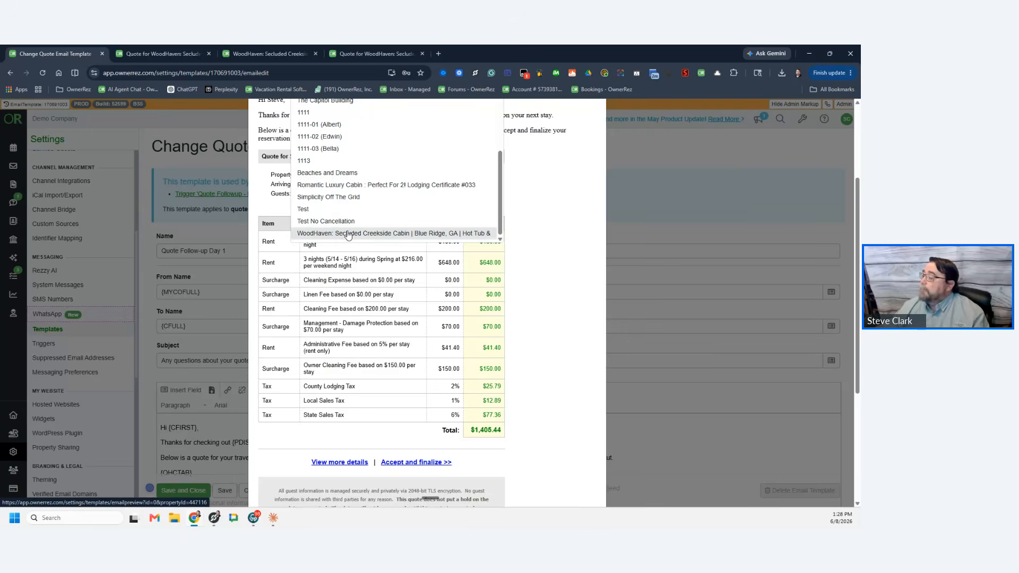
left_click(415, 233)
scroll(339, 245, "up", 2)
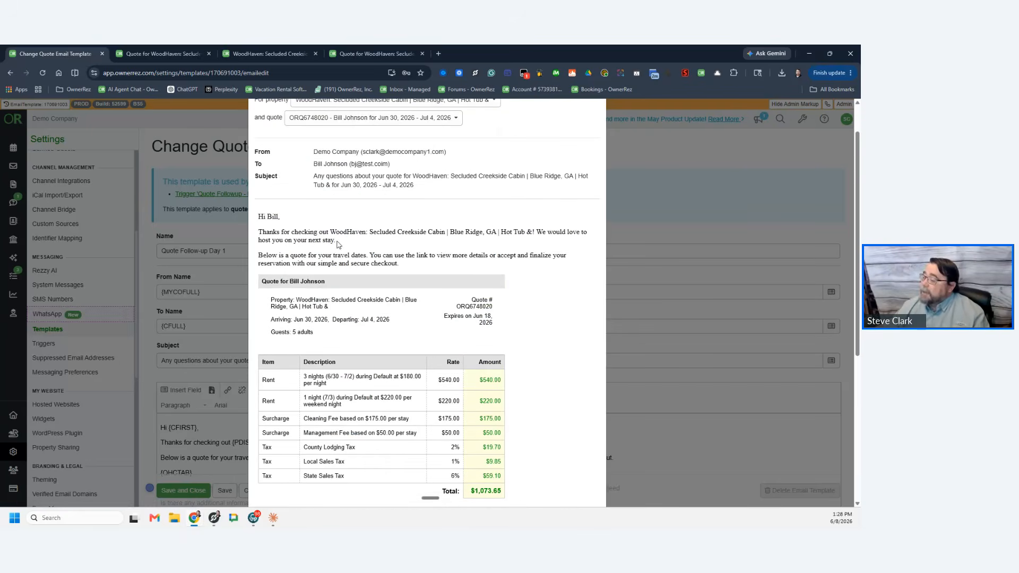
left_click_drag(331, 232, 547, 231)
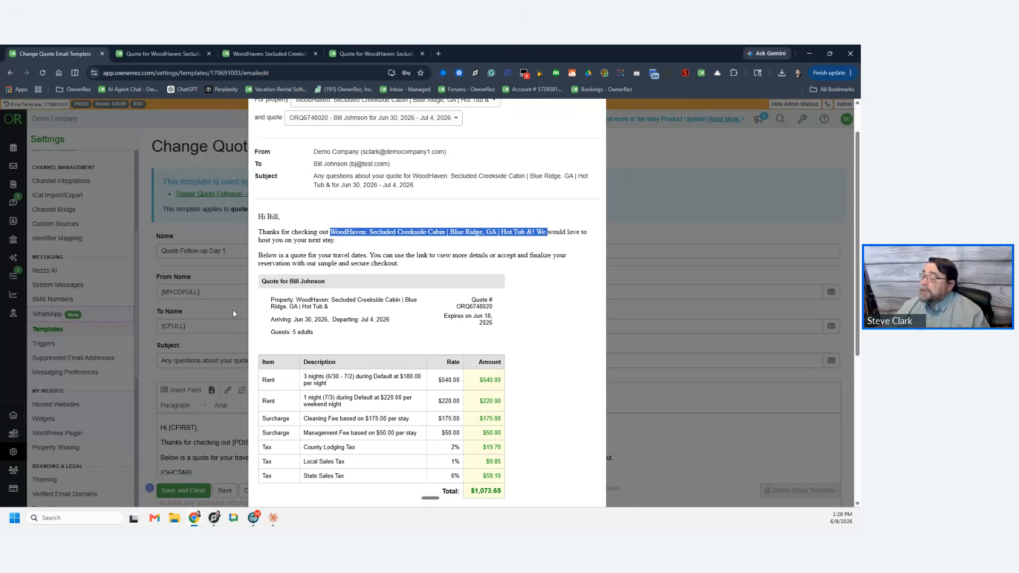
left_click(221, 245)
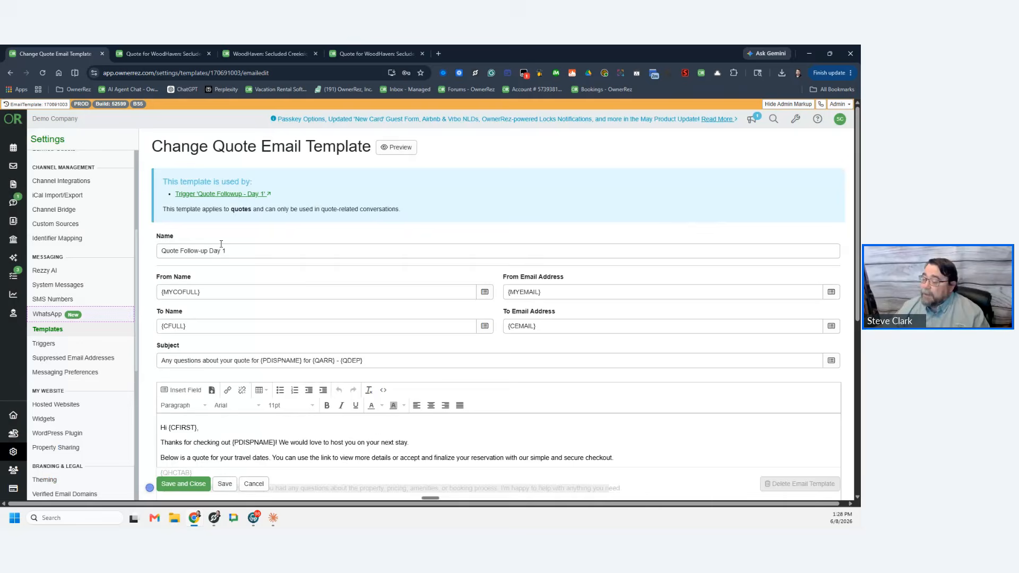
Step: In a new Settings tab, open the WoodHaven property's general info for editing
middle_click(13, 454)
left_click(261, 54)
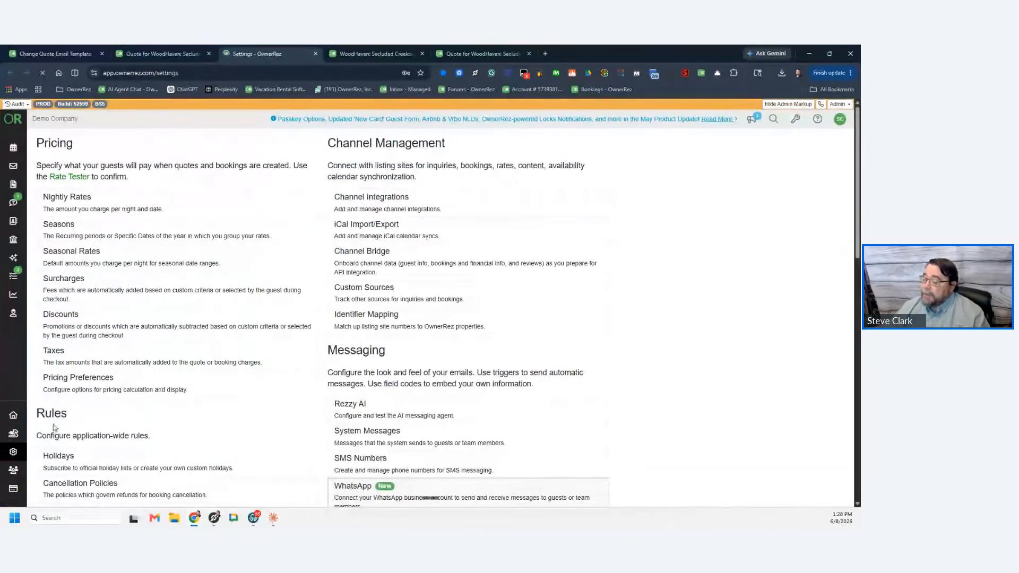
left_click(13, 415)
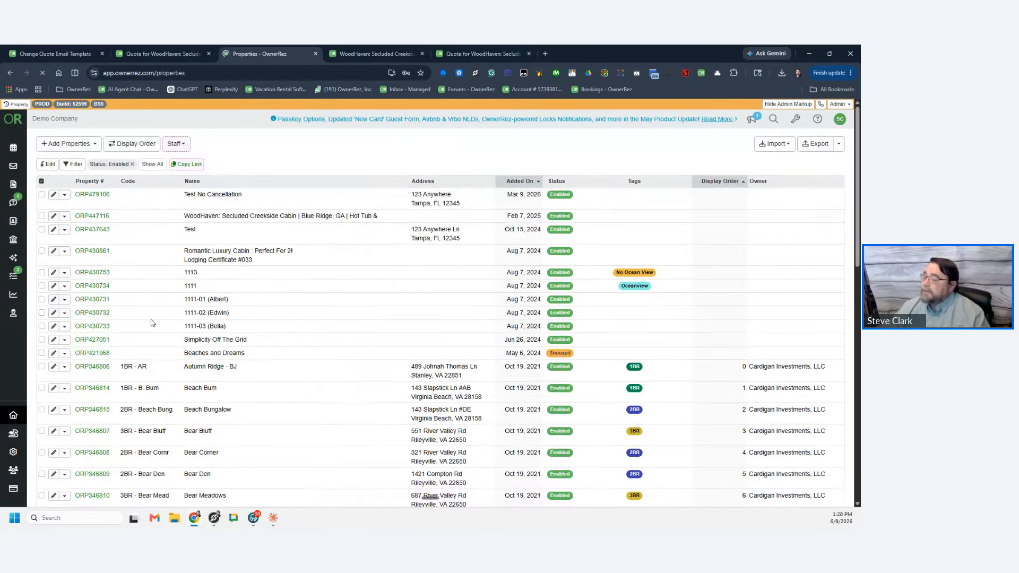
left_click(97, 218)
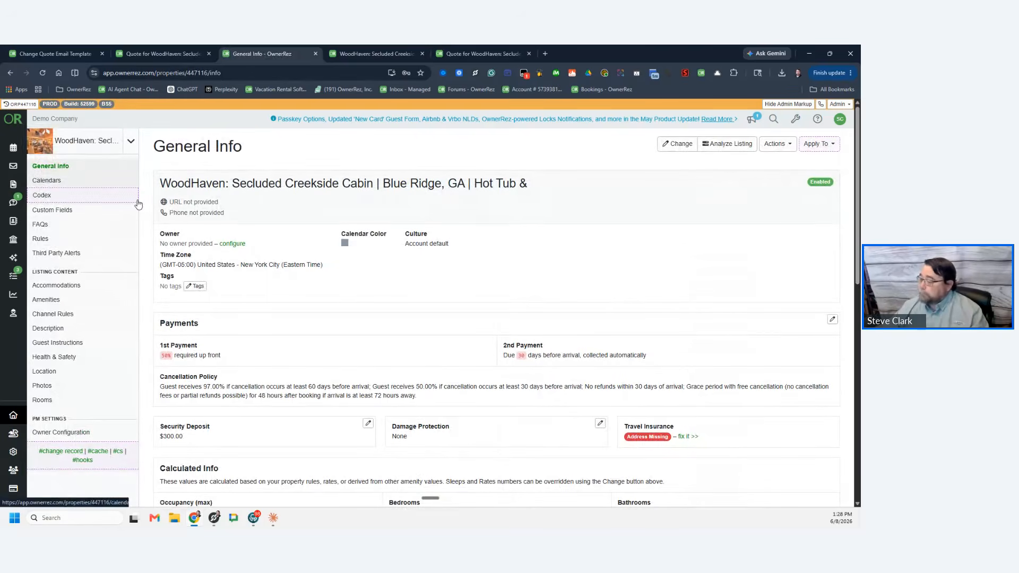
left_click(678, 144)
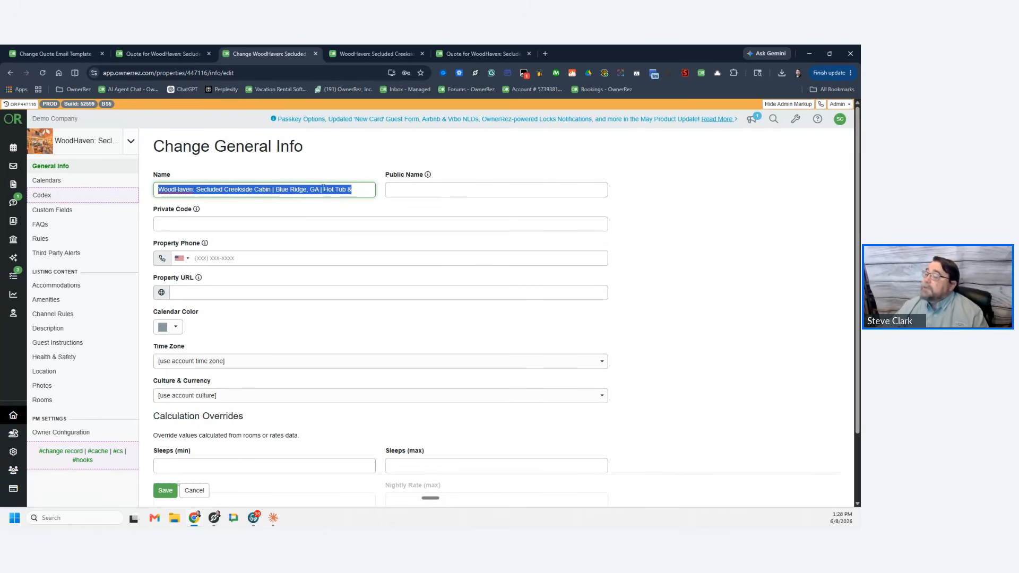
Step: Rename the property to 'WoodHaven 3 Bed in Ga' with public name 'Woodhaven' and save
left_click(360, 190)
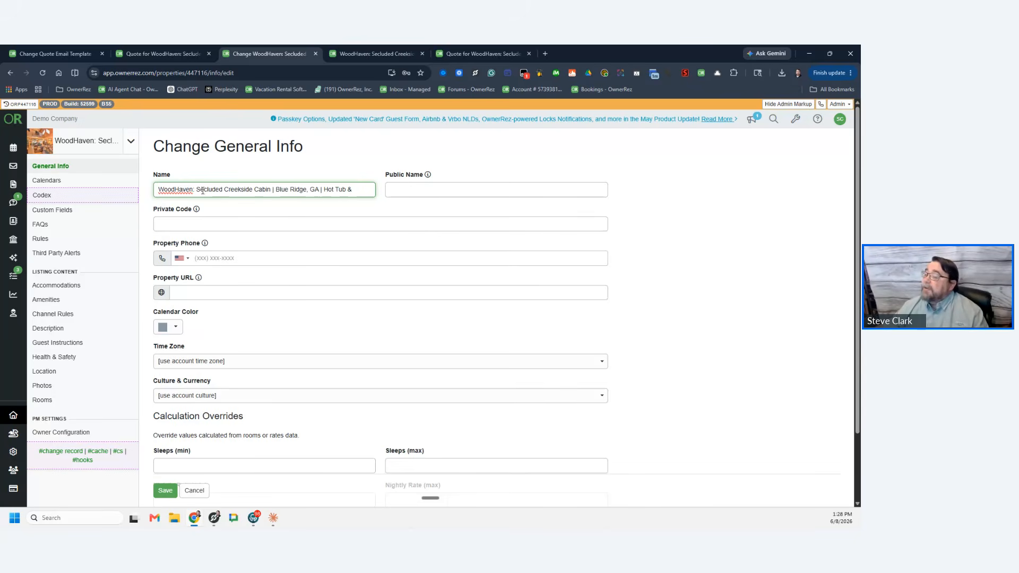
left_click_drag(195, 191, 395, 191)
key("BackSpace")
key("Tab")
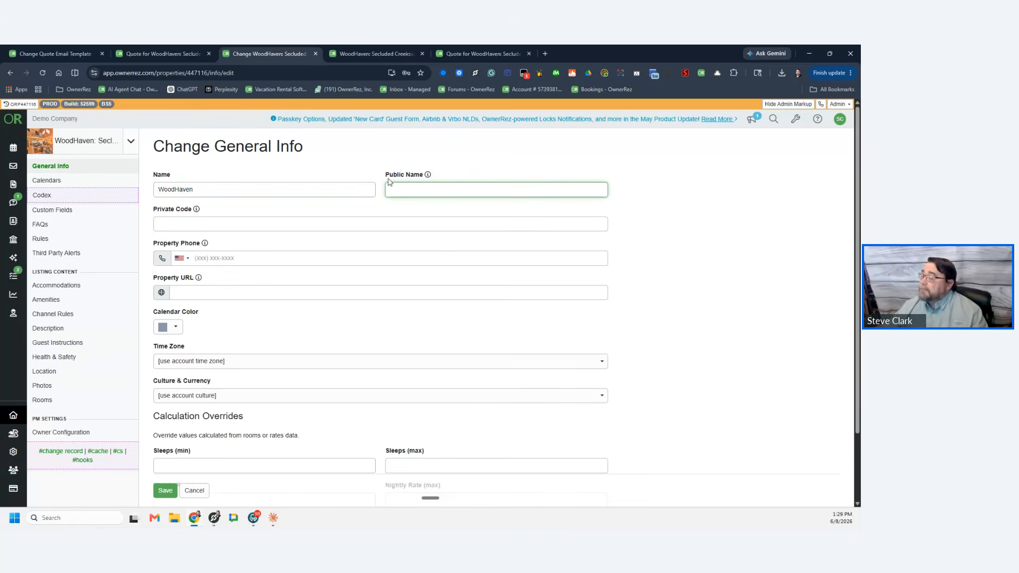
mouse_move(429, 176)
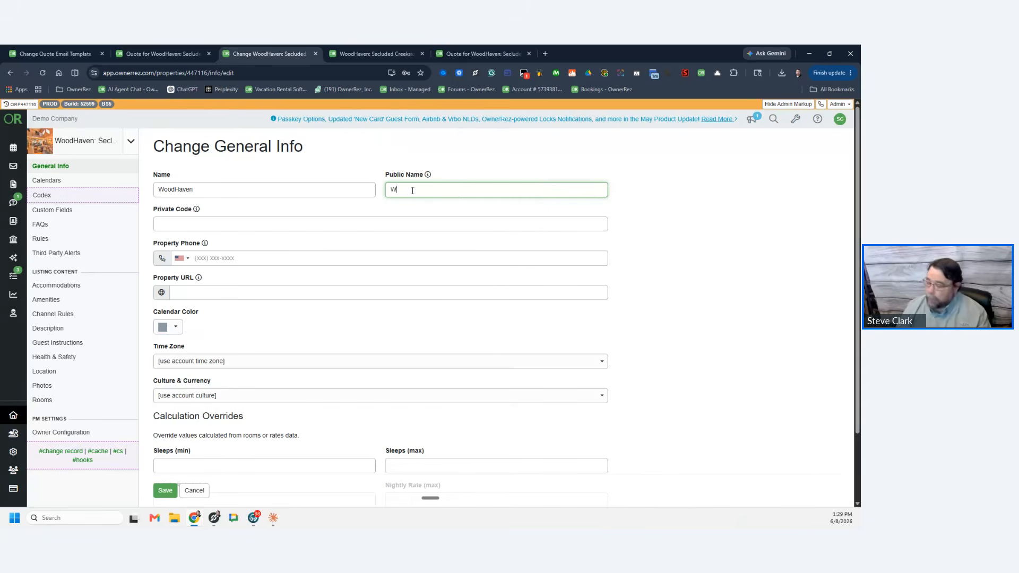
type("oodHaven")
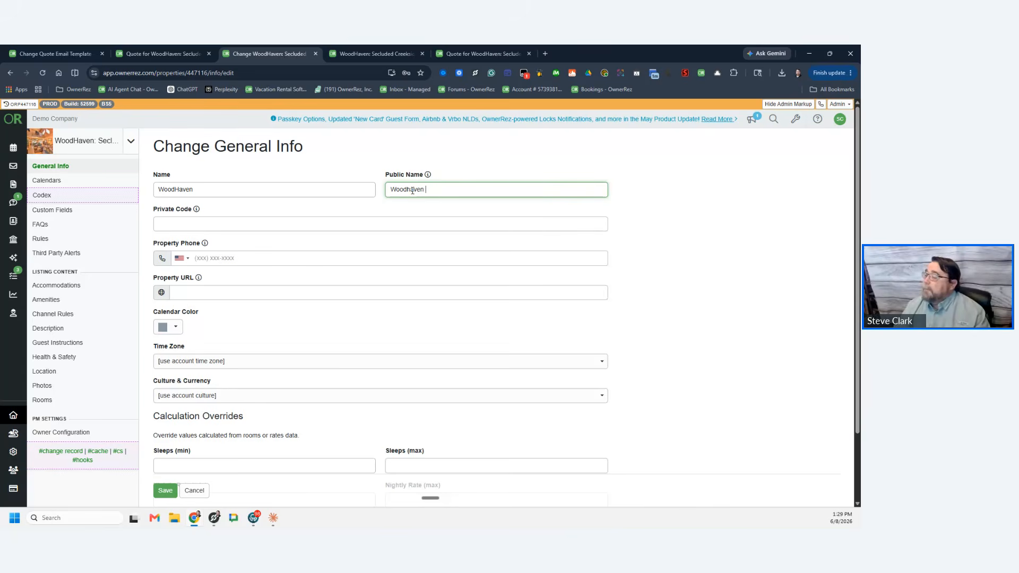
left_click(234, 189)
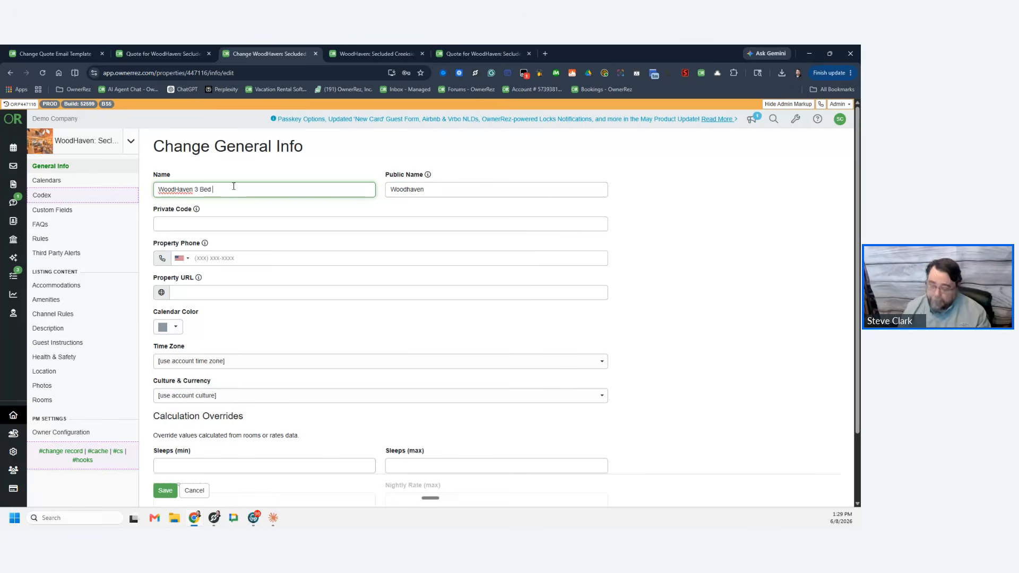
type("3 Bed in Ga")
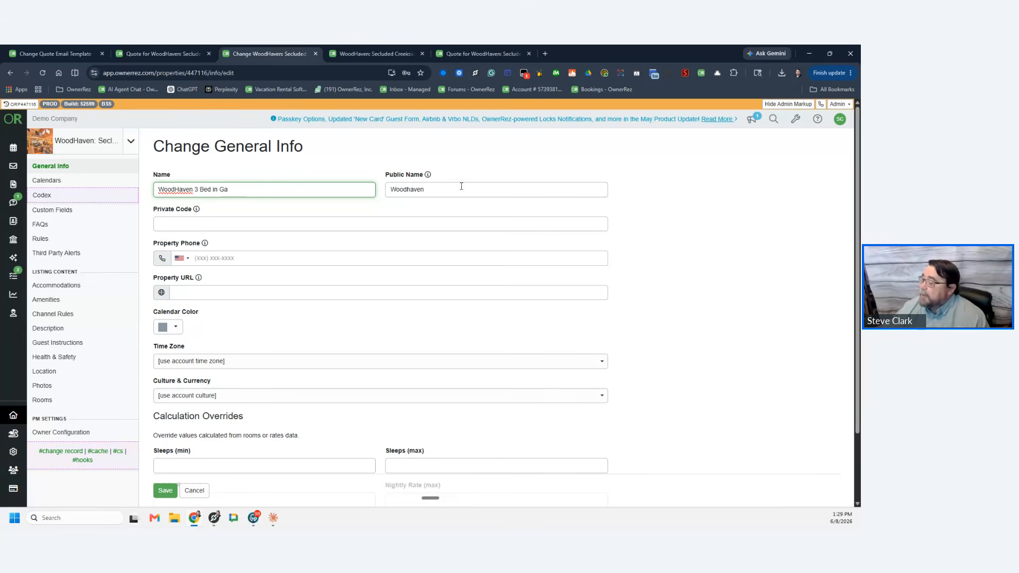
double_click(439, 190)
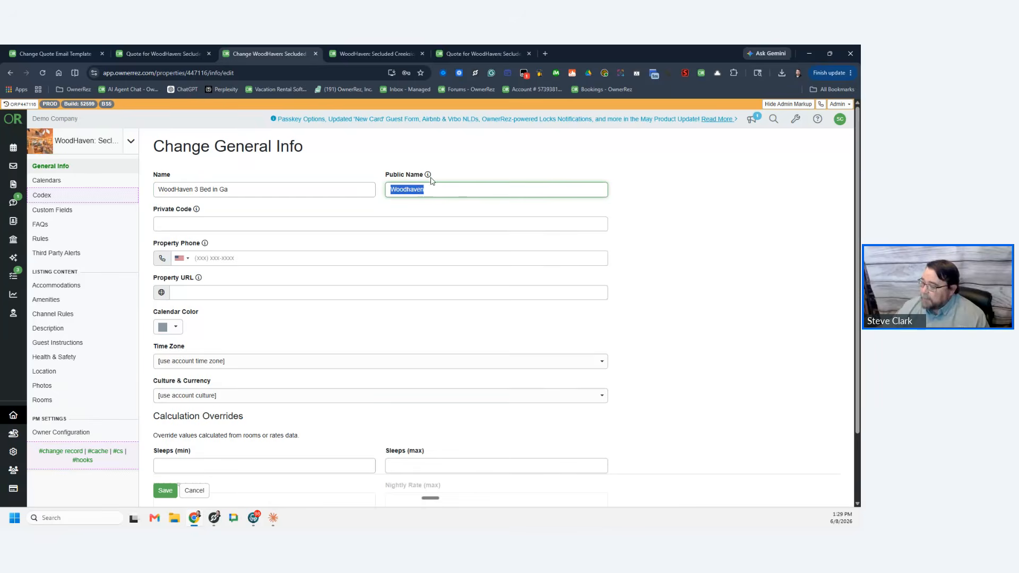
left_click(165, 490)
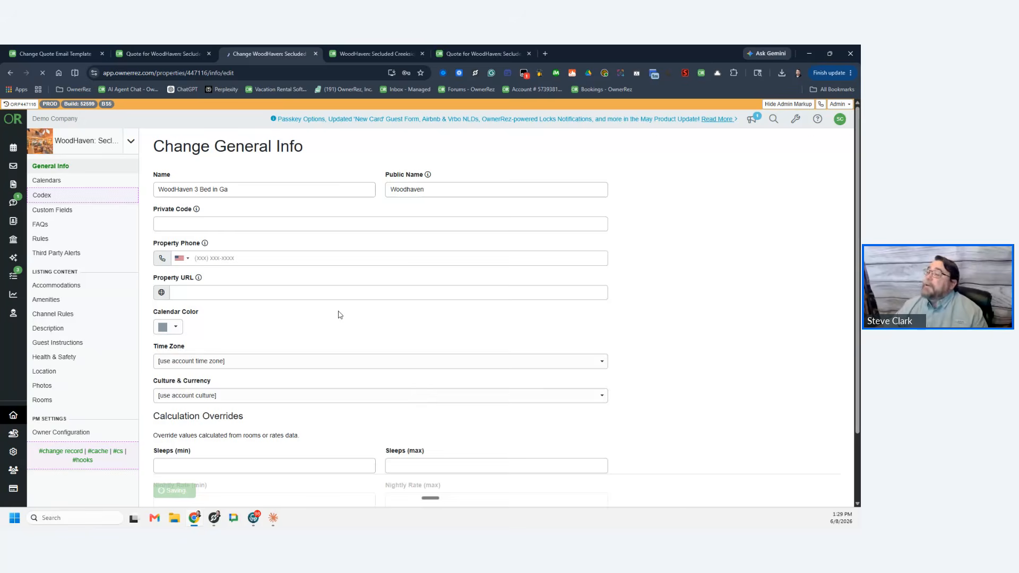
left_click(160, 55)
left_click(73, 53)
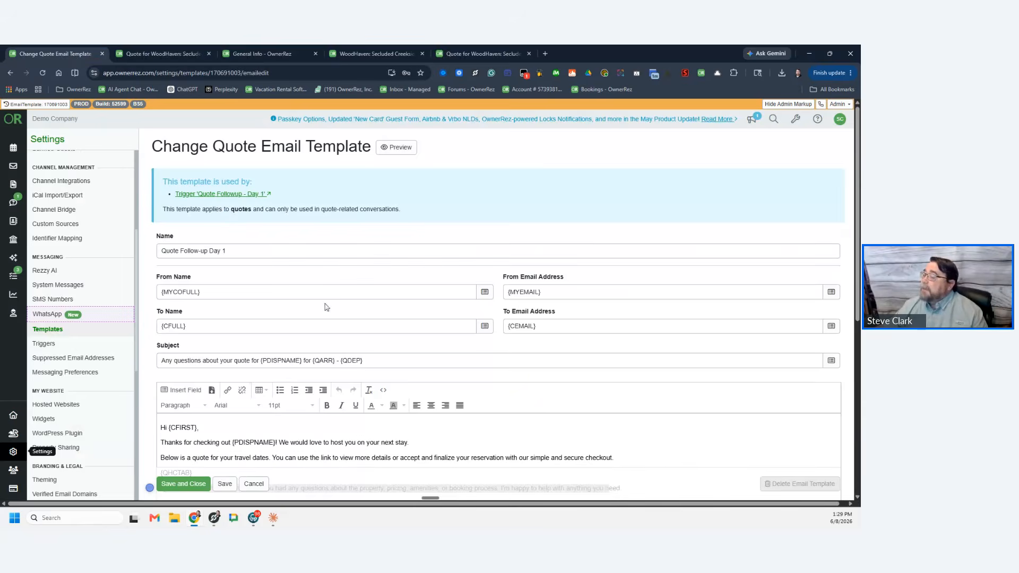
left_click(401, 149)
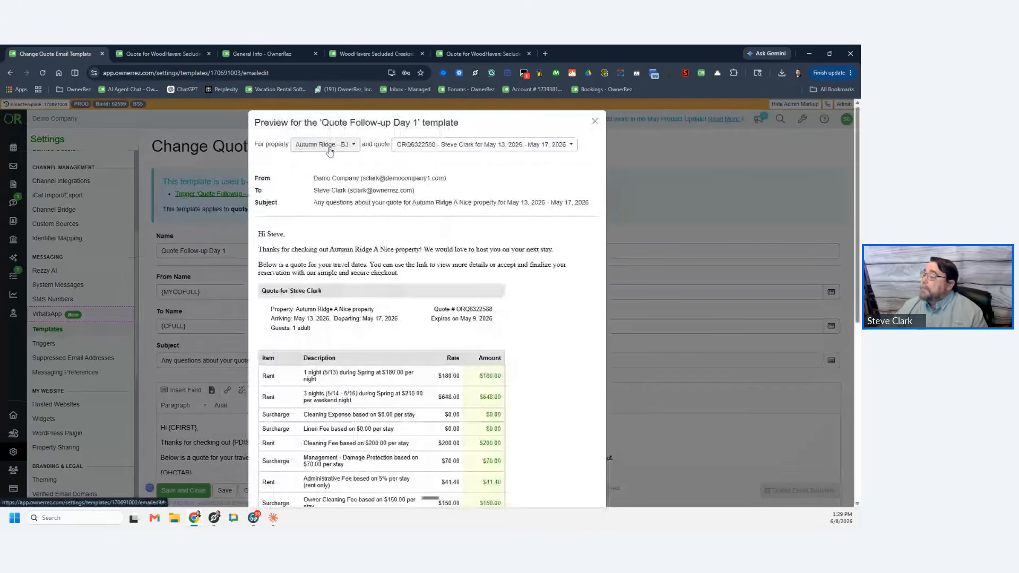
left_click(329, 151)
scroll(377, 289, "down", 5)
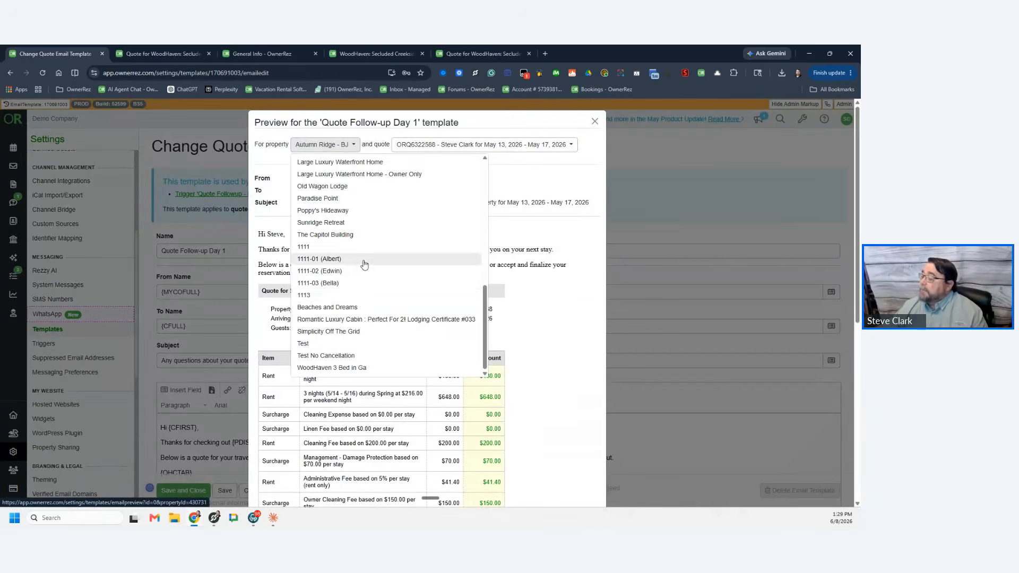
scroll(366, 295, "down", 2)
left_click(349, 277)
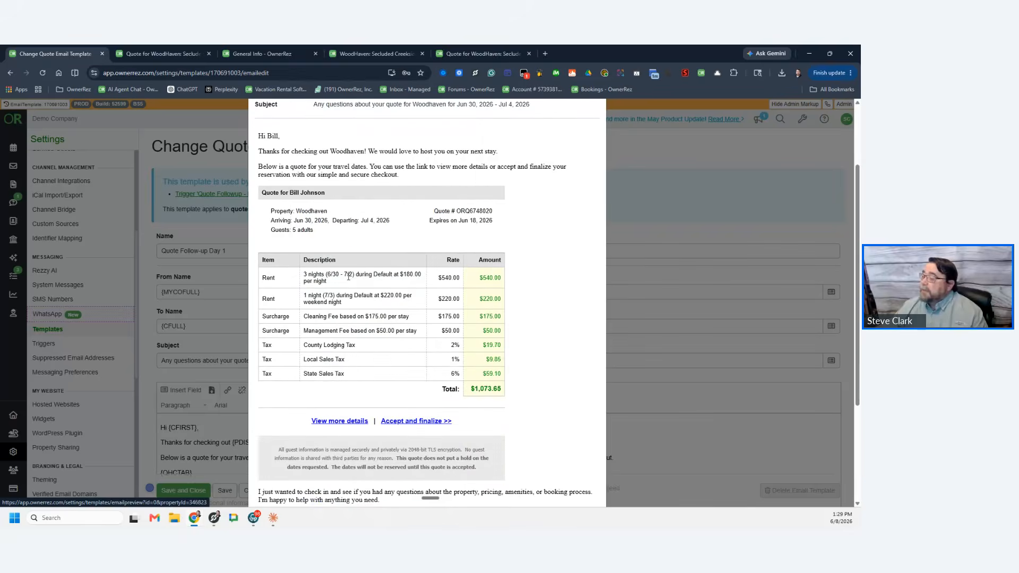
scroll(368, 215, "up", 3)
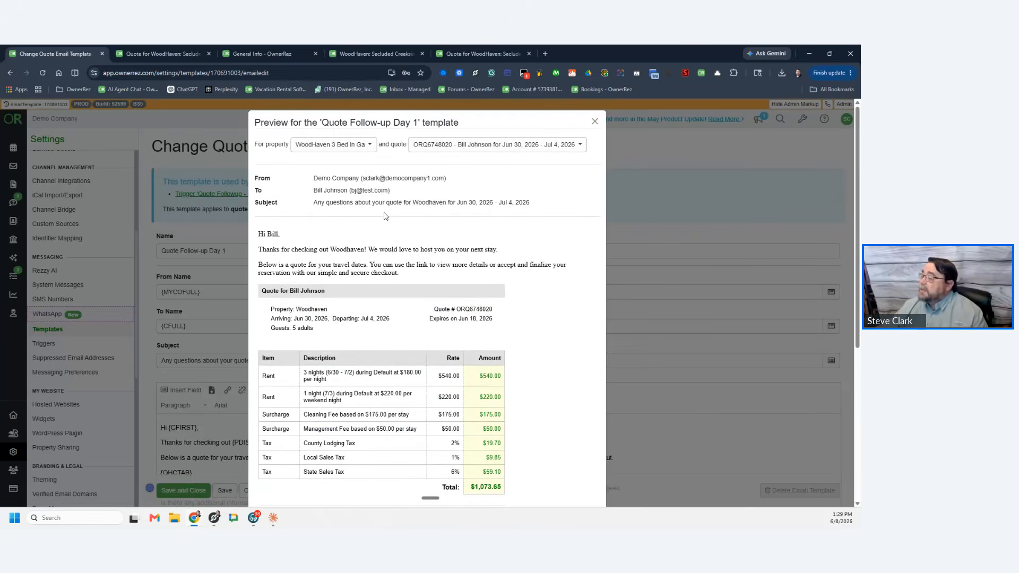
left_click_drag(330, 203, 451, 201)
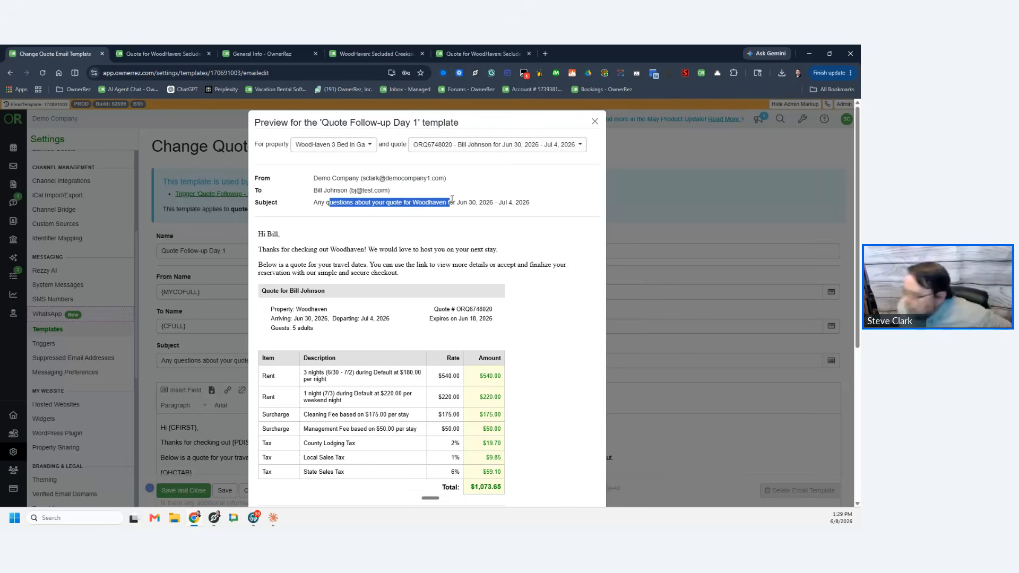
left_click(669, 321)
scroll(255, 275, "down", 2)
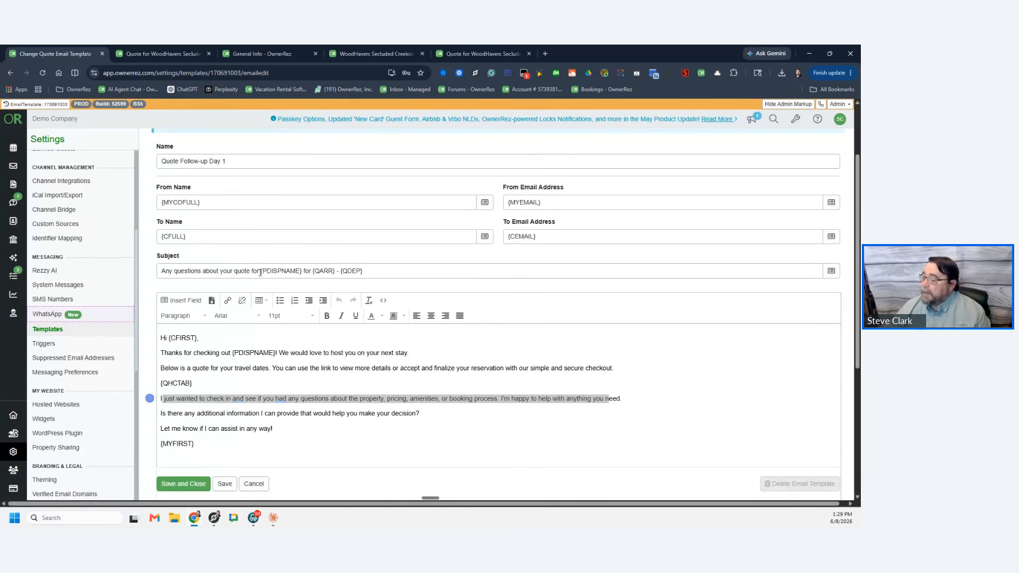
Step: Change the {PDISPNAME} code in the Day 1 subject to {PNAME} and save the template
left_click_drag(260, 272, 302, 273)
left_click(277, 271)
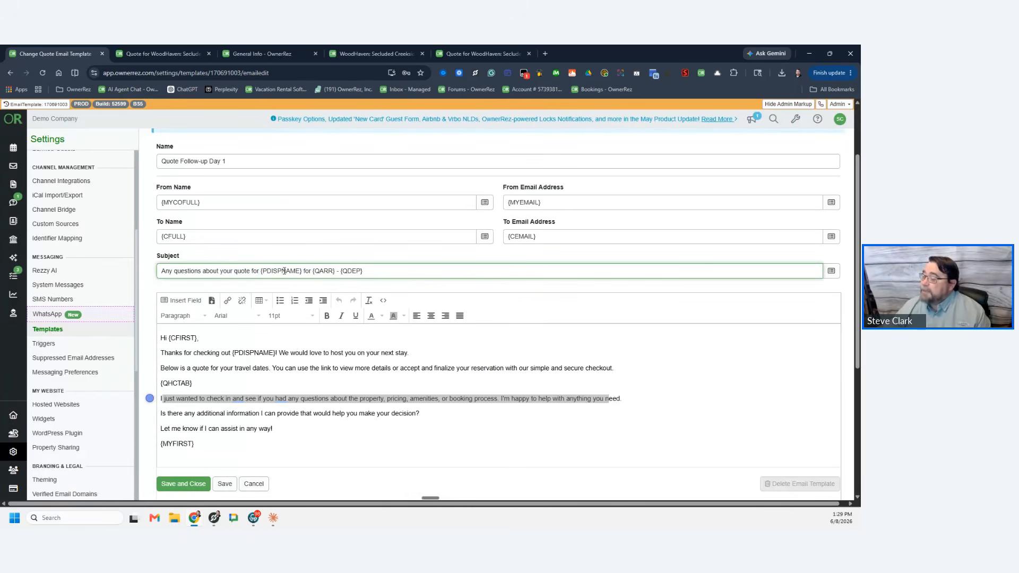
key("BackSpace")
key("BackSpace")
key("BackSpace")
key("BackSpace")
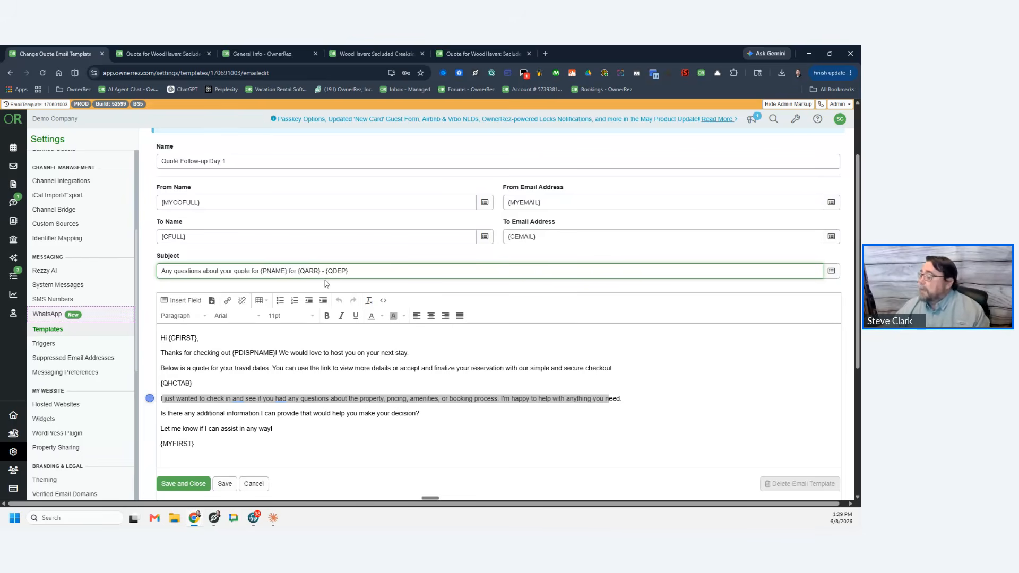
left_click(217, 484)
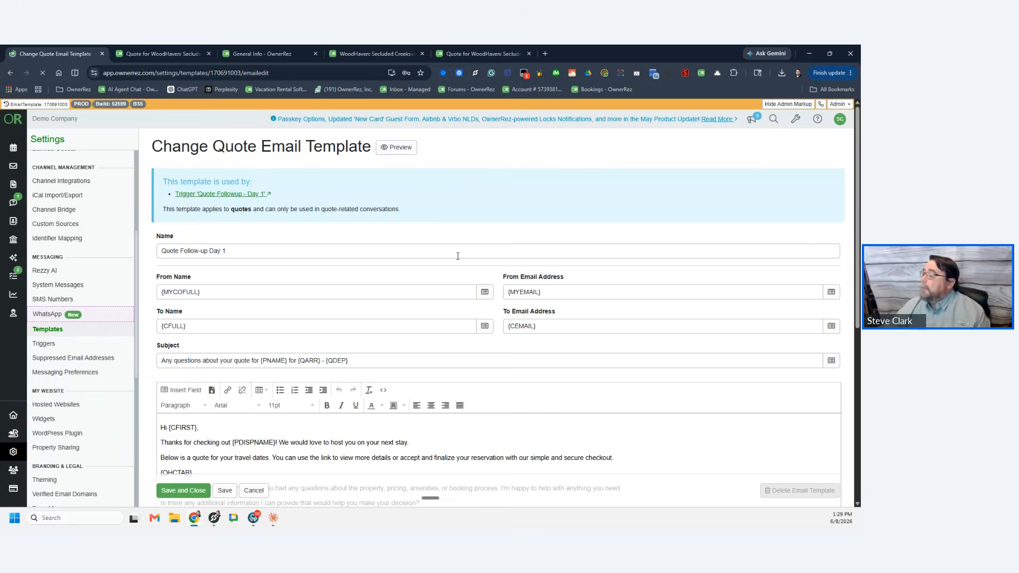
left_click(399, 148)
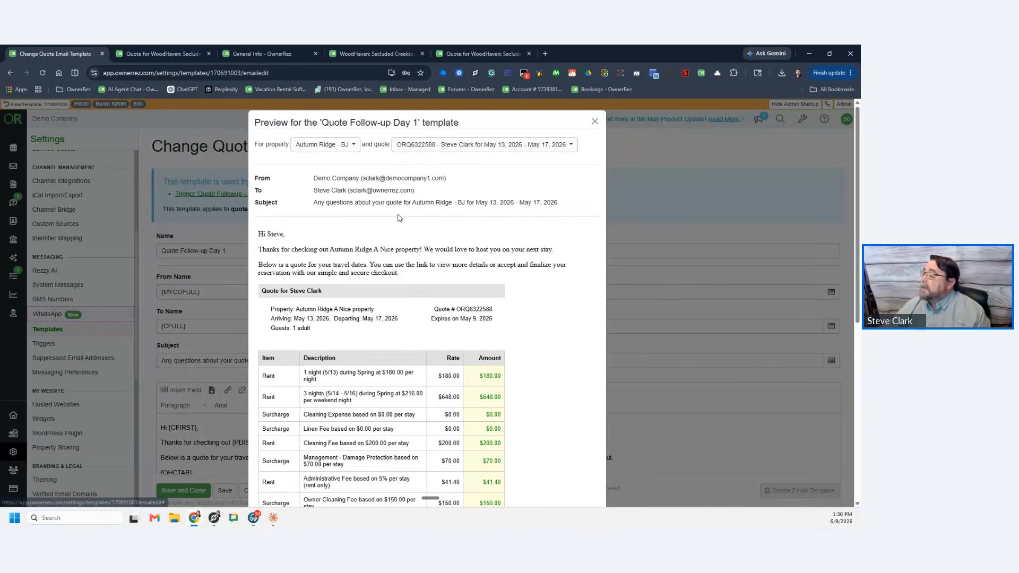
left_click(347, 148)
scroll(379, 270, "down", 5)
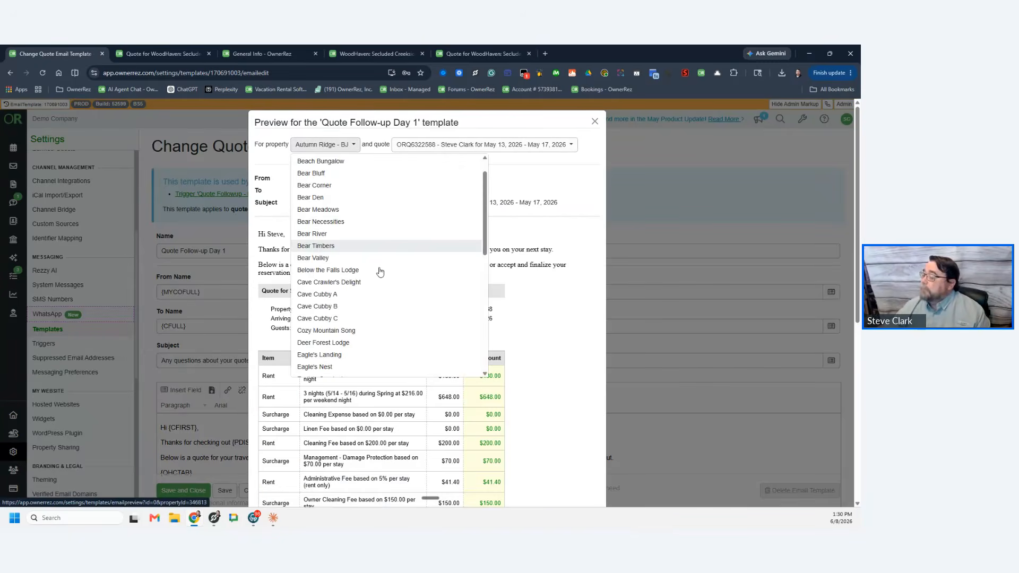
scroll(380, 271, "down", 3)
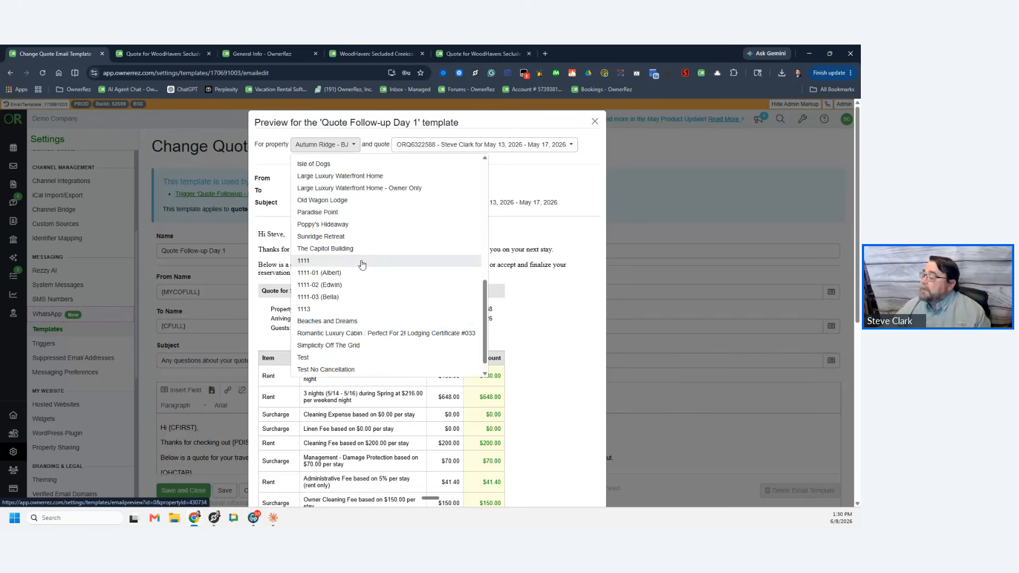
scroll(366, 303, "up", 2)
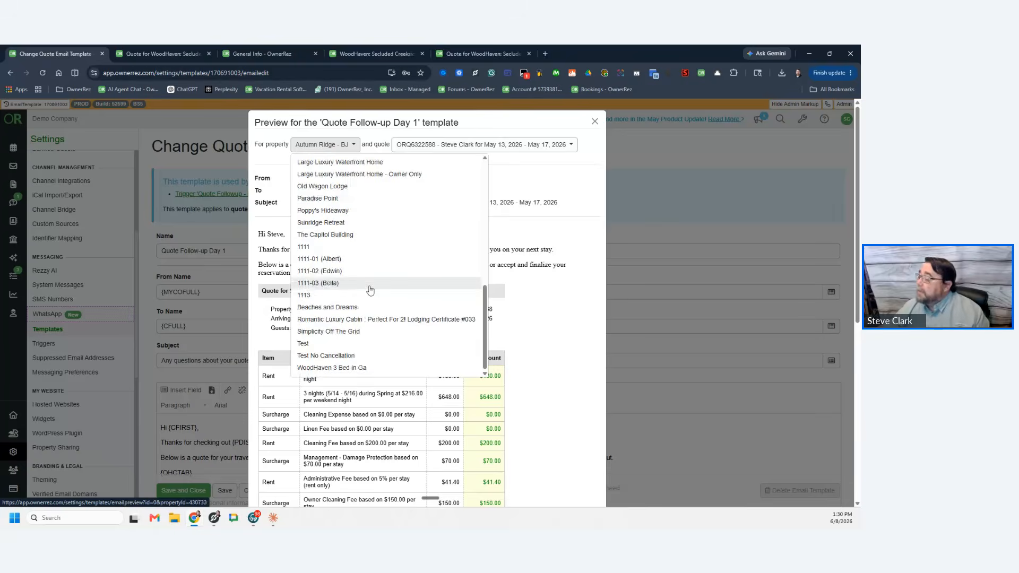
scroll(370, 290, "down", 2)
scroll(381, 223, "up", 3)
scroll(393, 234, "up", 5)
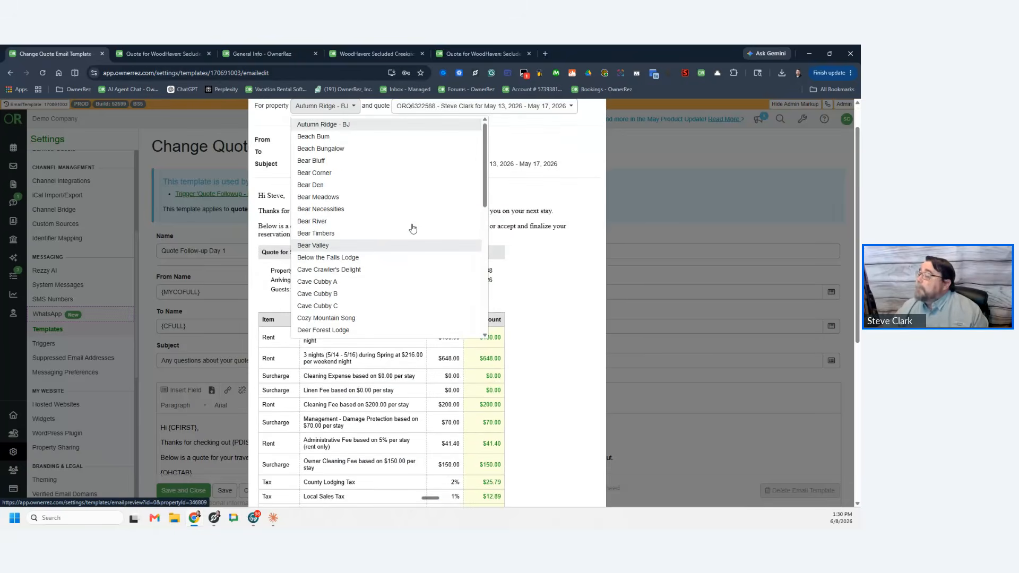
scroll(387, 254, "down", 3)
scroll(387, 255, "down", 4)
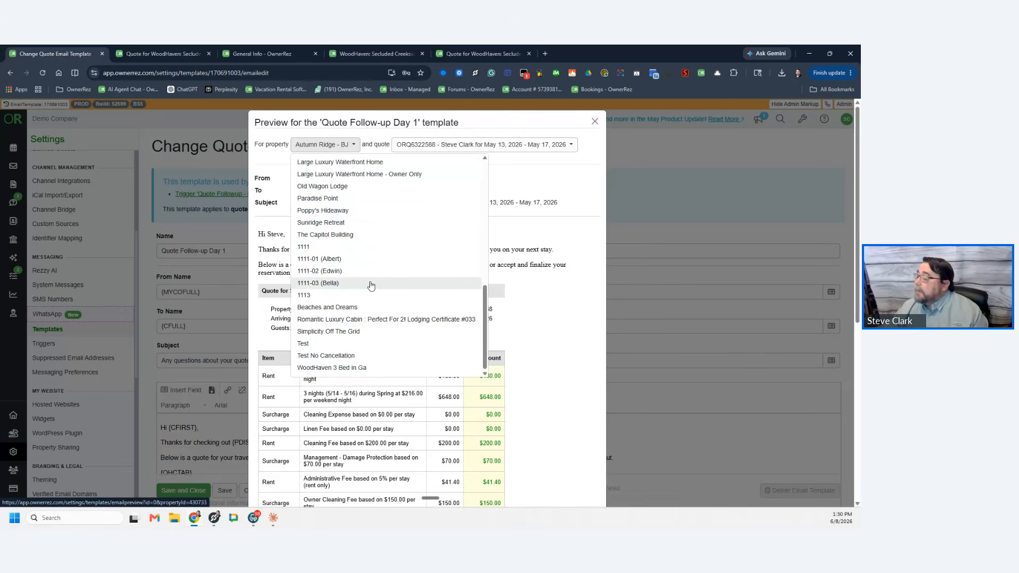
left_click(350, 368)
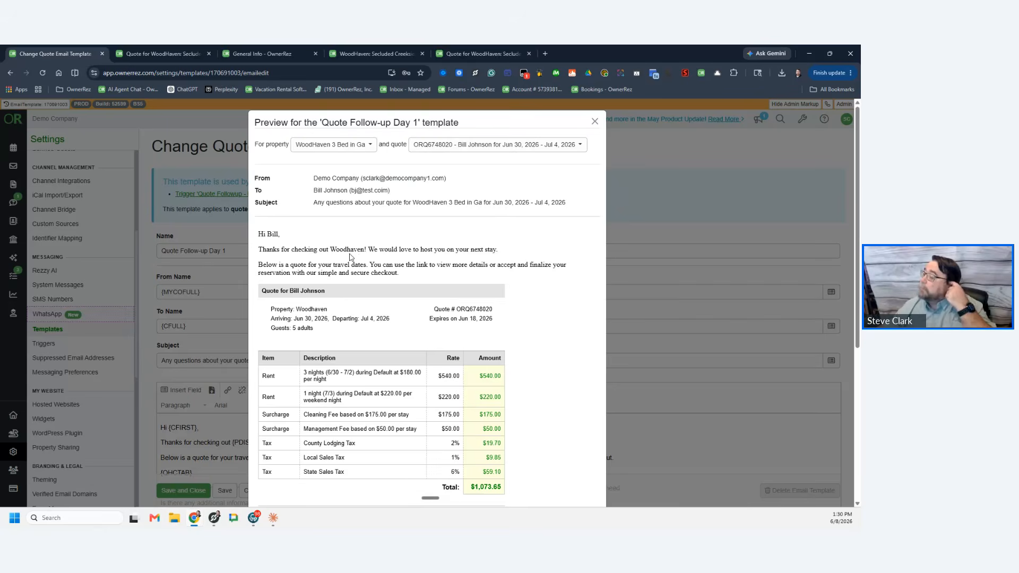
left_click_drag(411, 202, 488, 202)
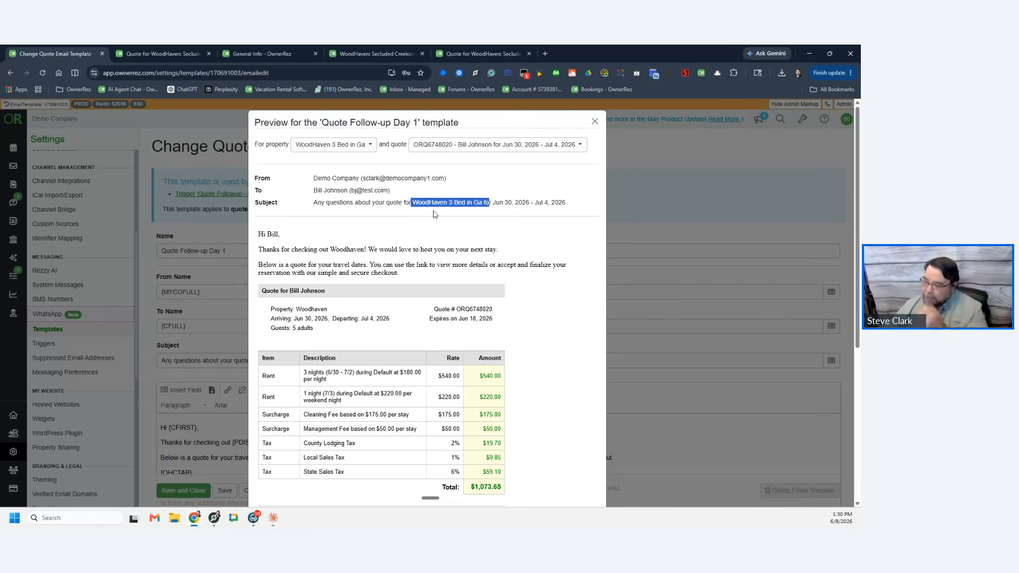
Step: Restore the Day 1 subject to use {PDISPNAME}, save the template, and return to the templates list
left_click(680, 200)
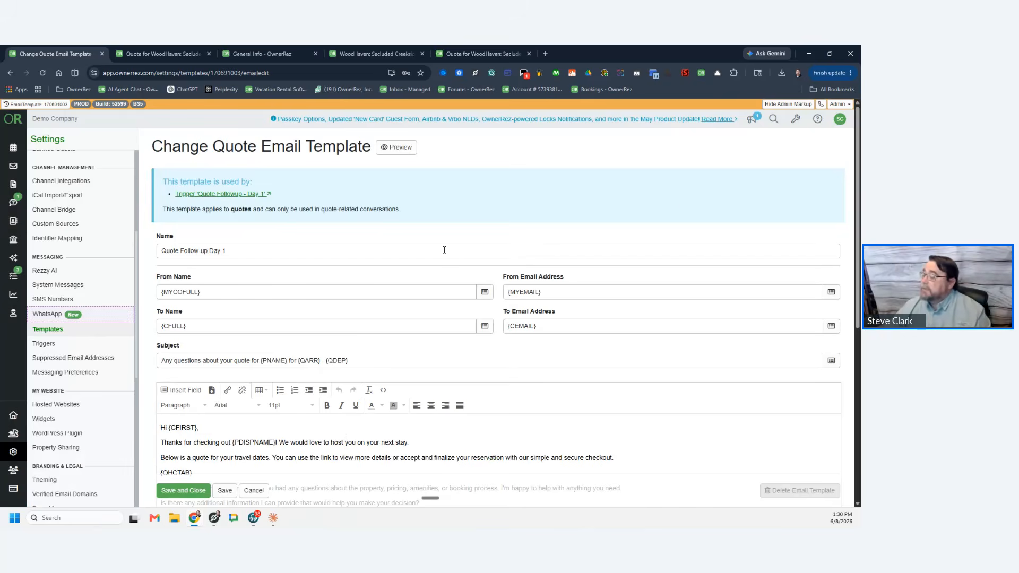
left_click(268, 361)
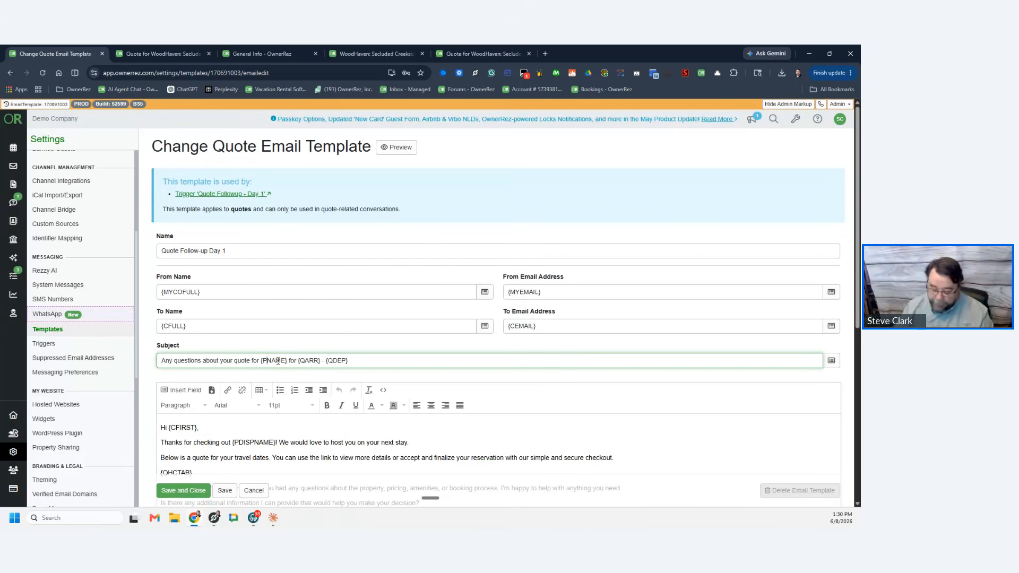
type("DISP")
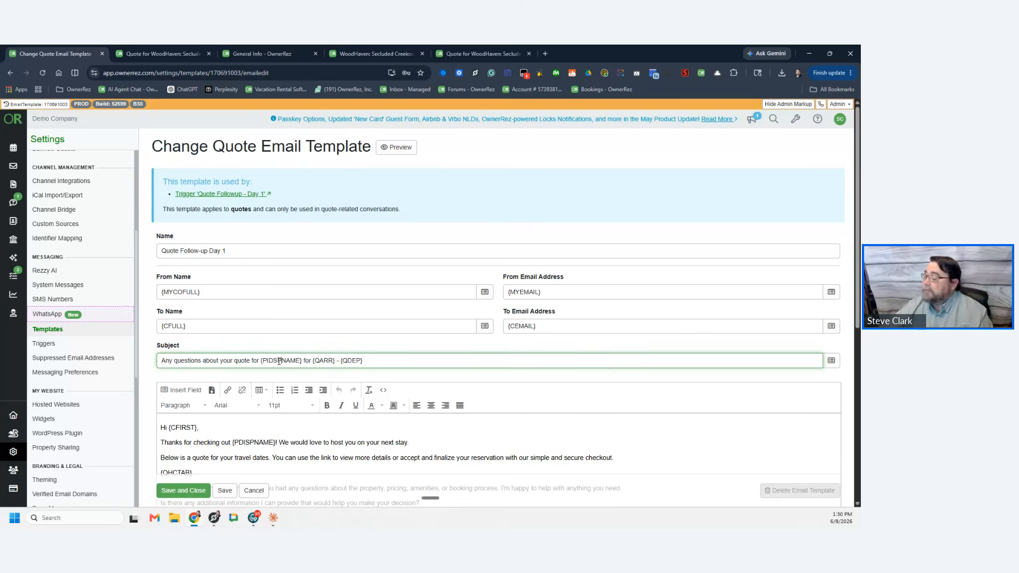
key("BackSpace")
key("BackSpace")
key("BackSpace")
key("BackSpace")
key("BackSpace")
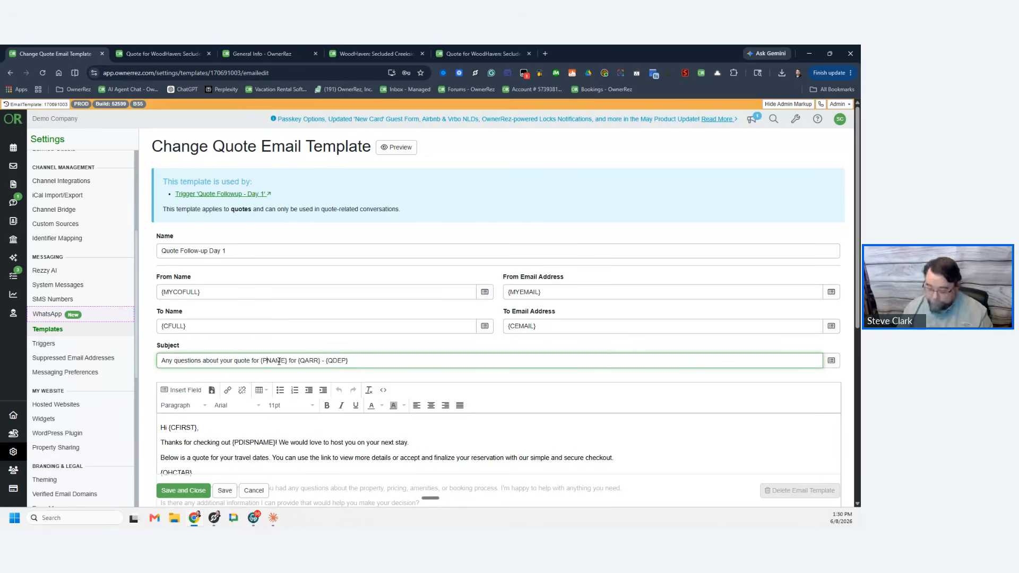
type("PDISP")
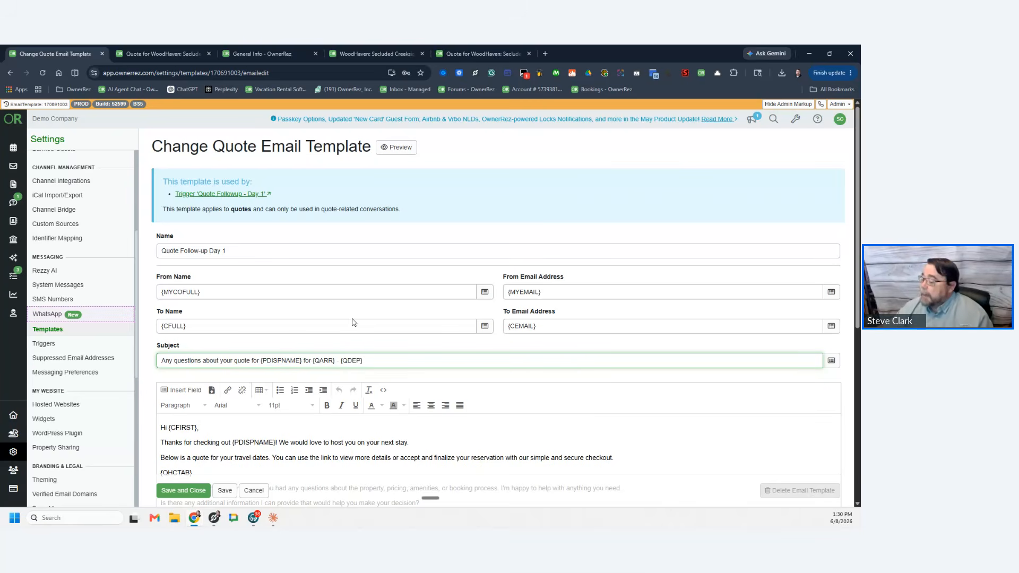
scroll(267, 393, "down", 2)
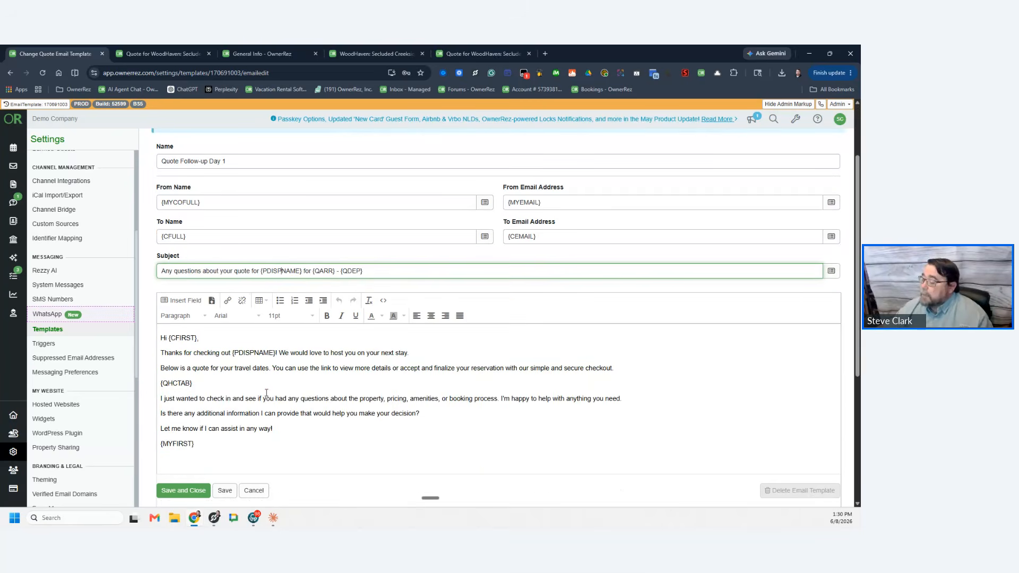
left_click(225, 491)
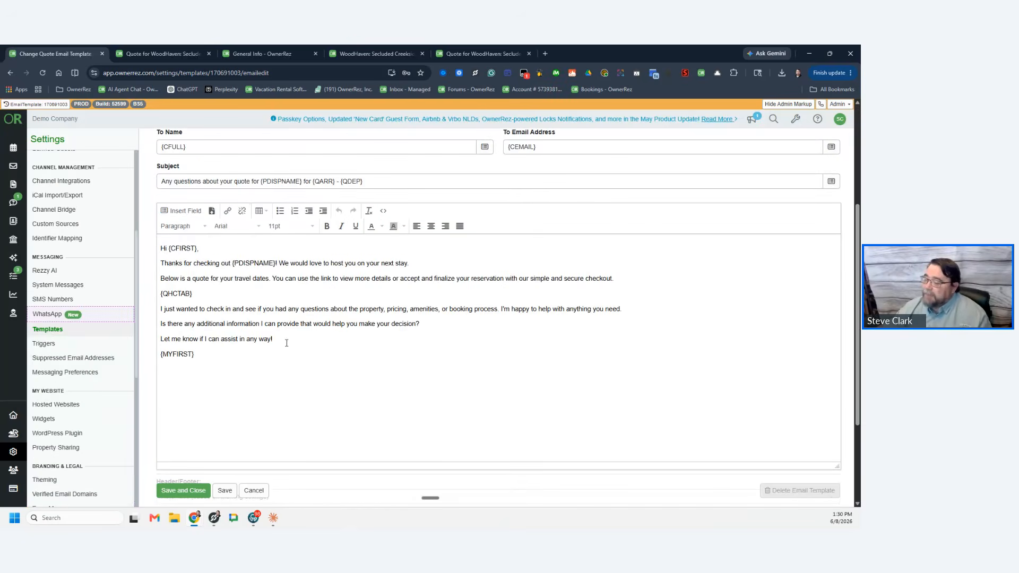
left_click(53, 330)
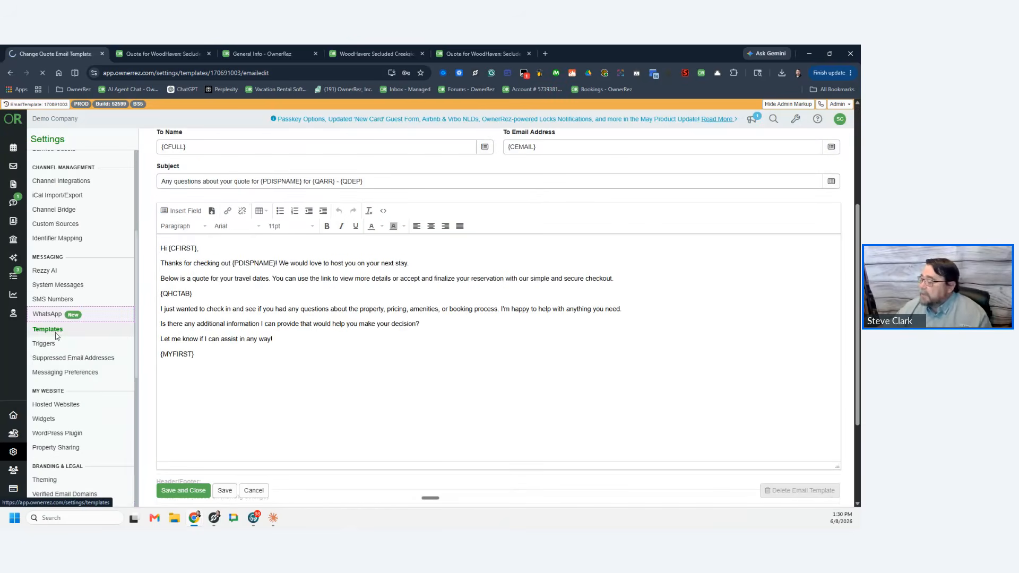
scroll(305, 376, "down", 5)
left_click(304, 371)
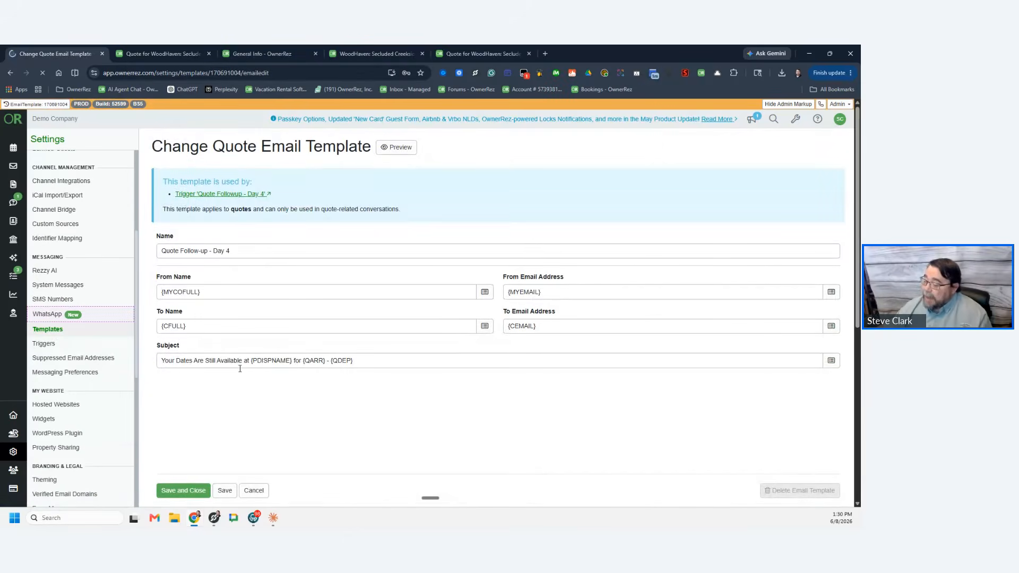
left_click(250, 361)
left_click_drag(250, 360, 147, 364)
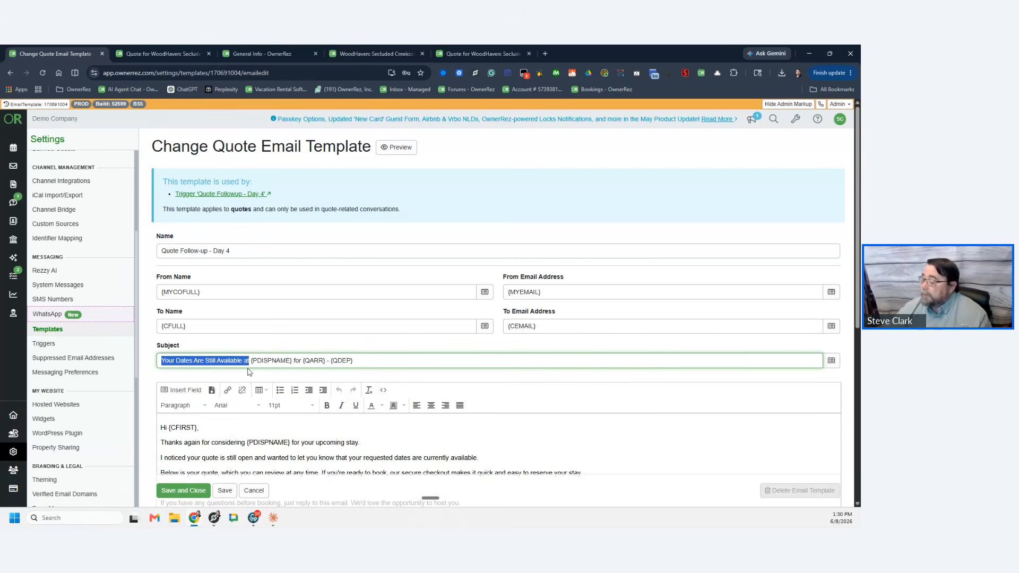
scroll(361, 322, "down", 3)
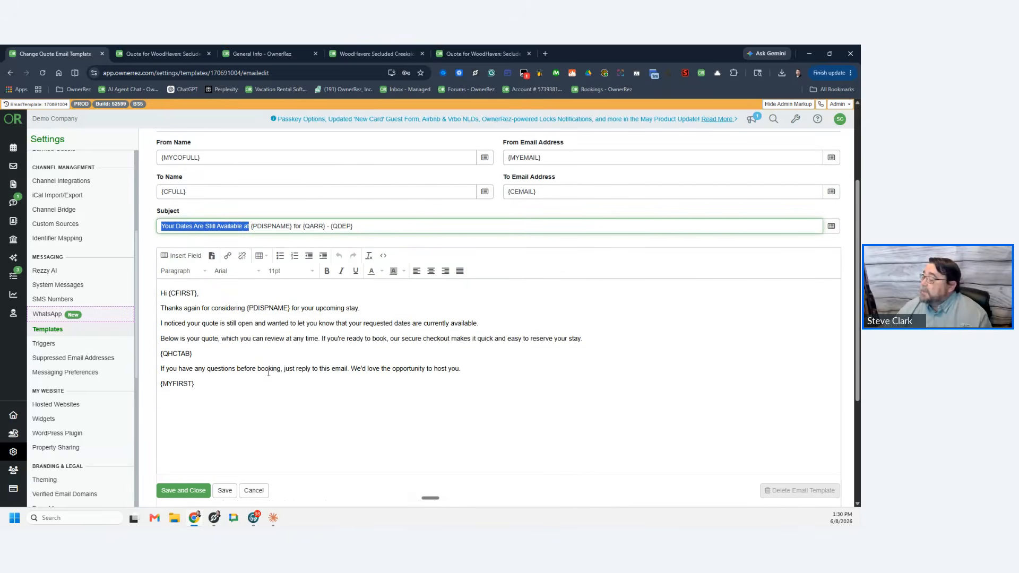
left_click_drag(461, 368, 160, 370)
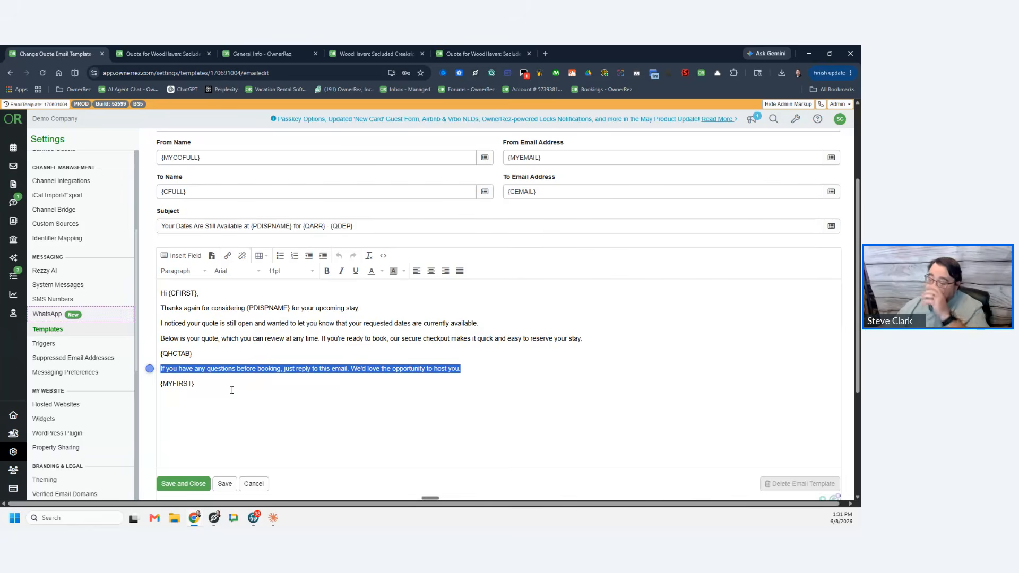
left_click(50, 330)
scroll(333, 388, "down", 5)
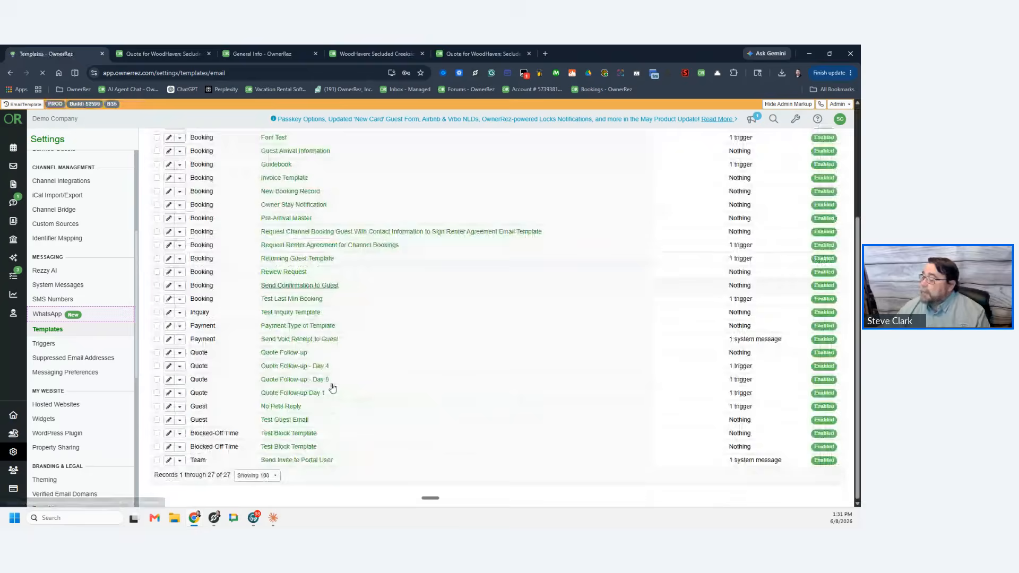
Step: Open Quote Follow-up - Day 8 and read its subject and the 'still considering a stay' sentence
left_click(292, 378)
scroll(293, 380, "down", 3)
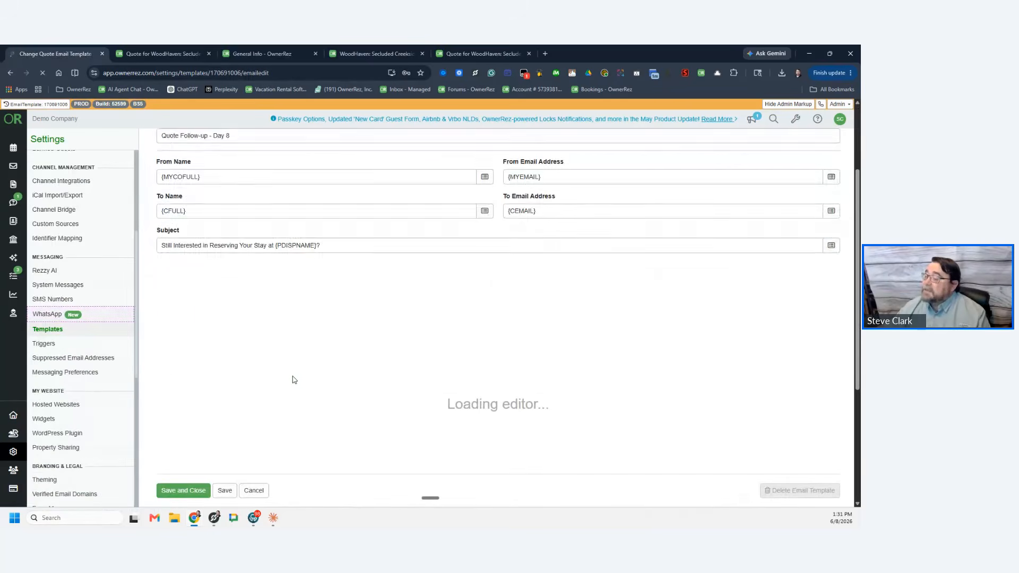
left_click_drag(162, 225, 275, 229)
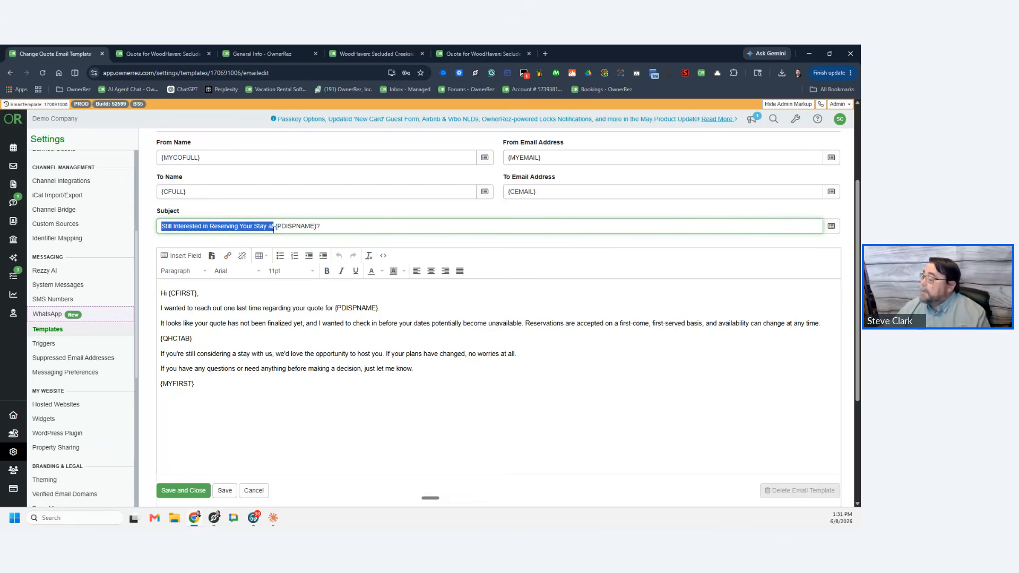
left_click_drag(170, 355, 519, 350)
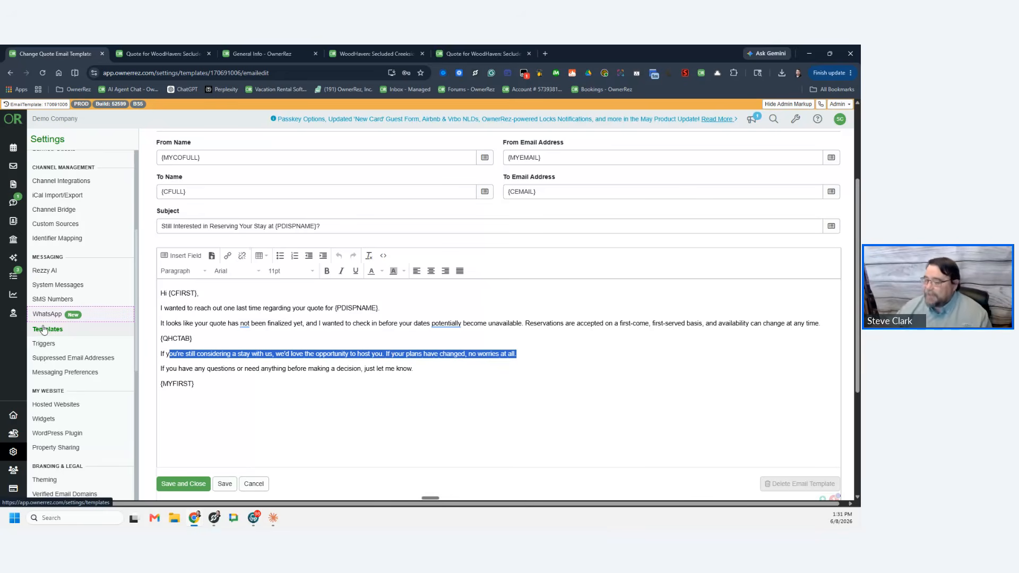
Step: In Triggers, follow the Day 1 trigger's Quote Follow-up Day 1 email link, then go back
left_click(62, 345)
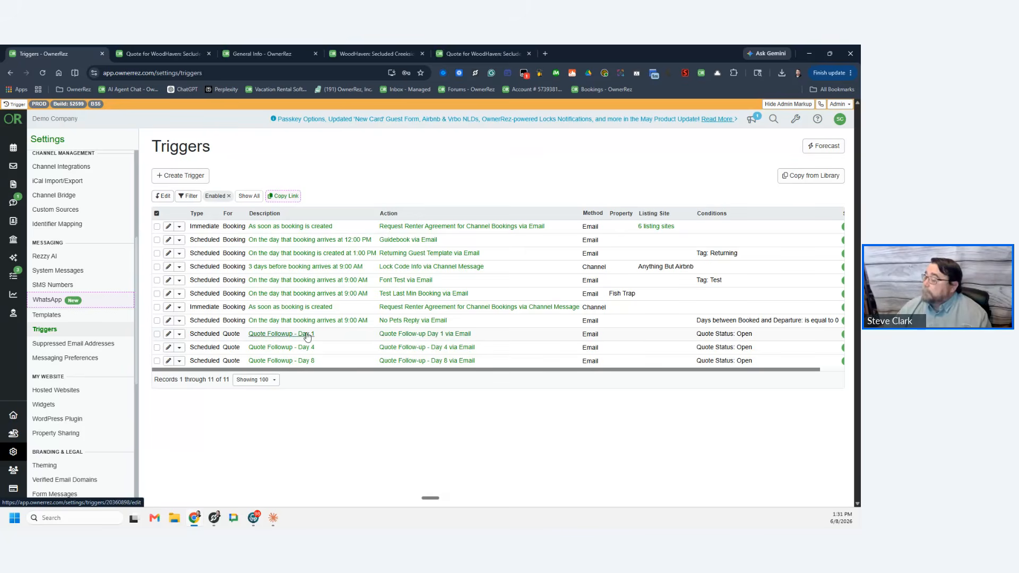
left_click(413, 335)
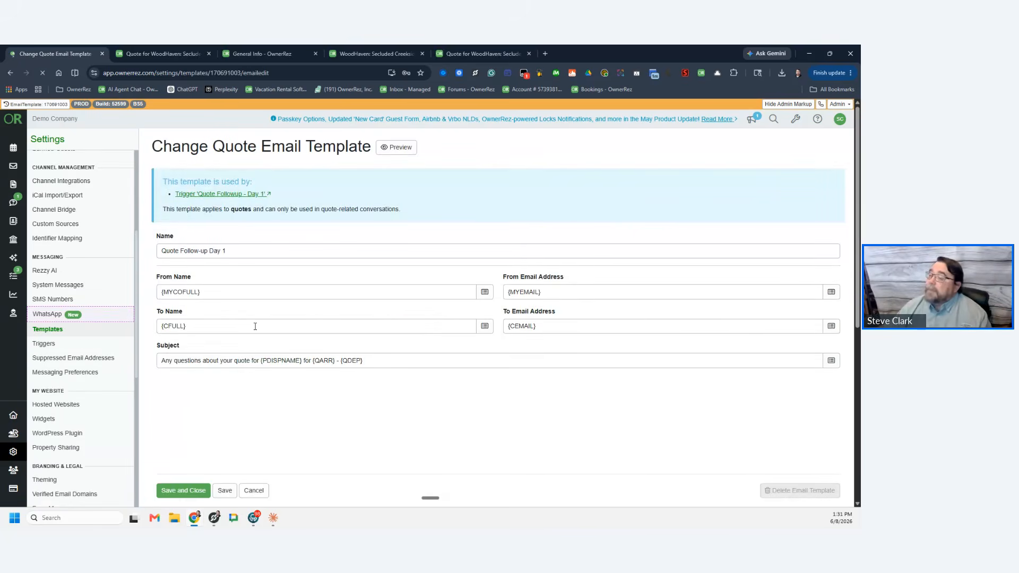
left_click(9, 73)
Step: Confirm the Day 1 trigger (1 day after quote creation, Open status, Quote Follow-up Day 1) and save it
left_click(285, 338)
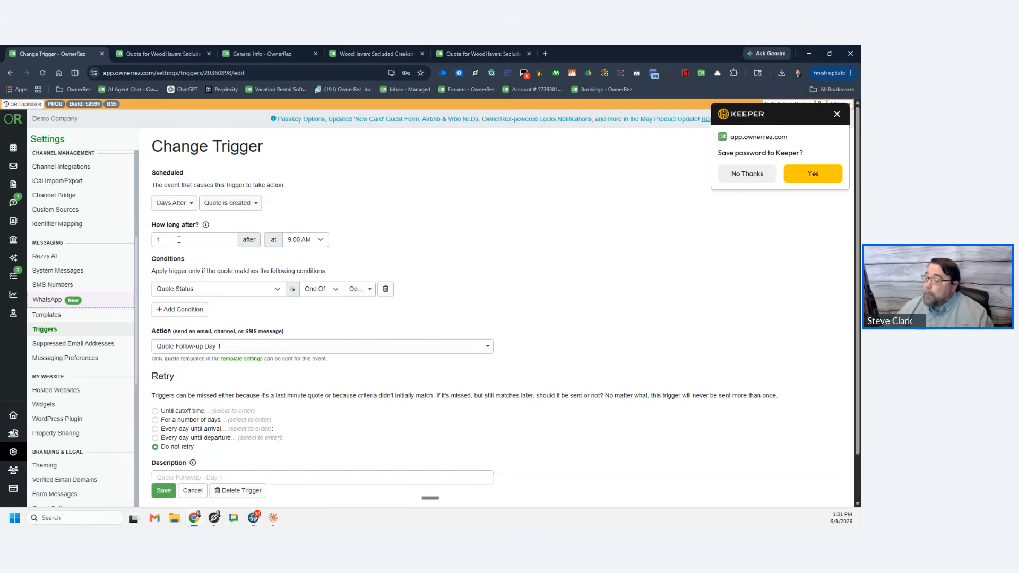
left_click(173, 203)
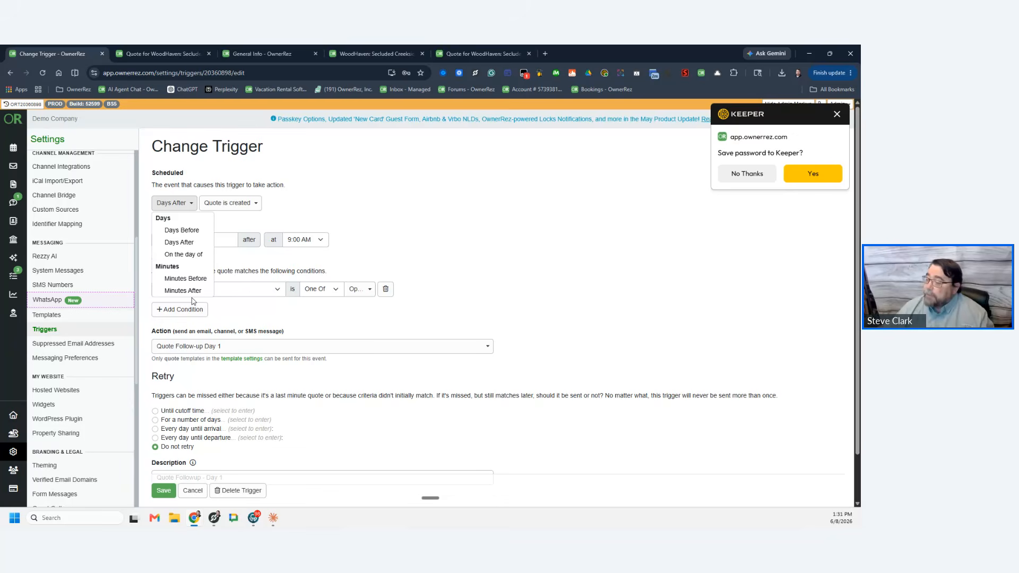
left_click(305, 199)
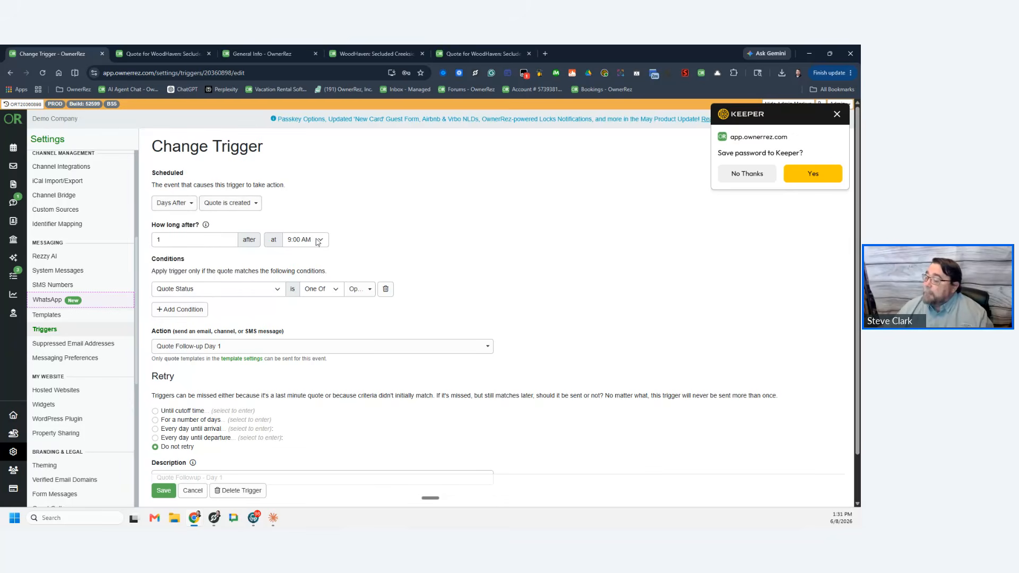
left_click(363, 295)
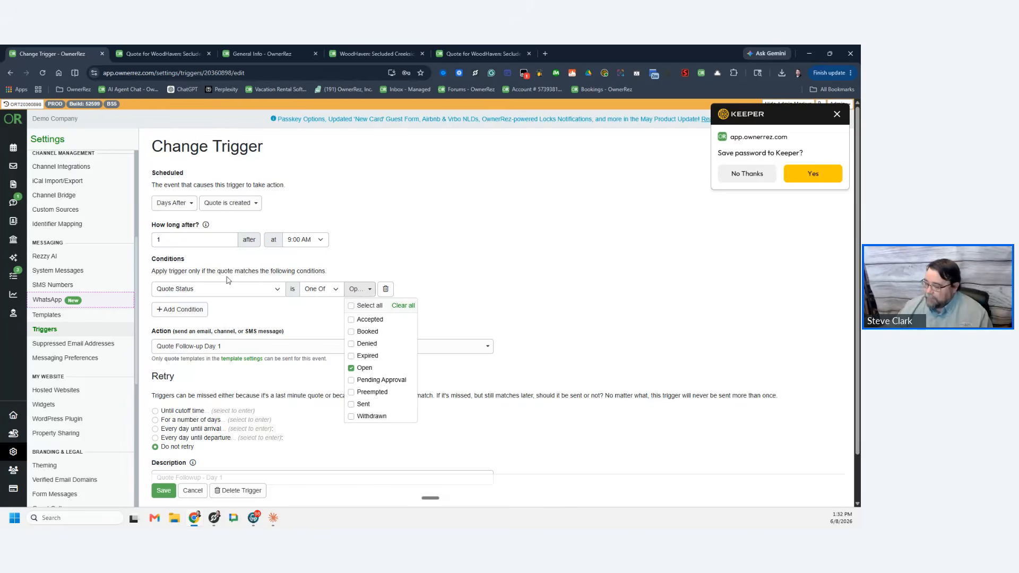
left_click(459, 276)
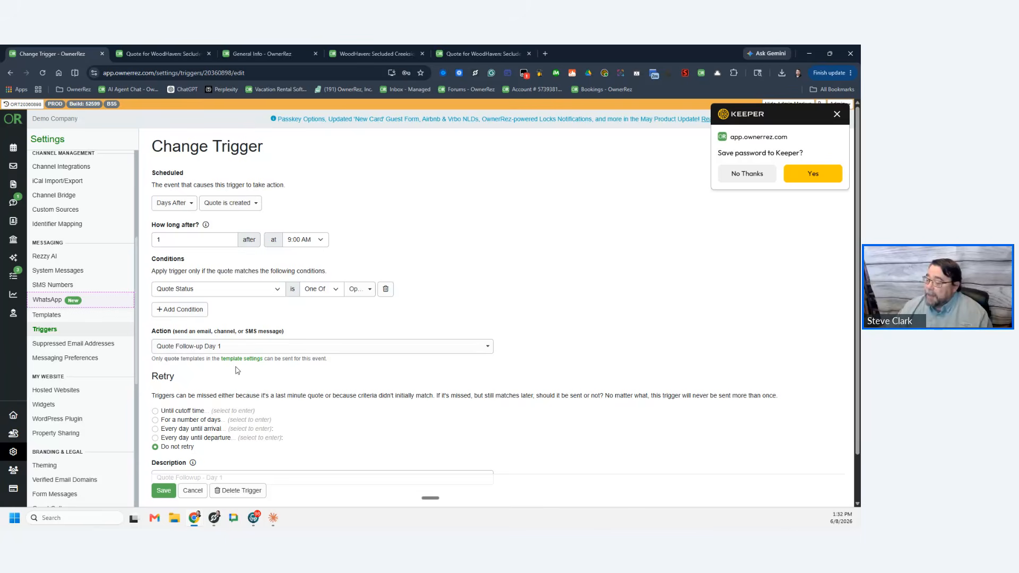
left_click(187, 348)
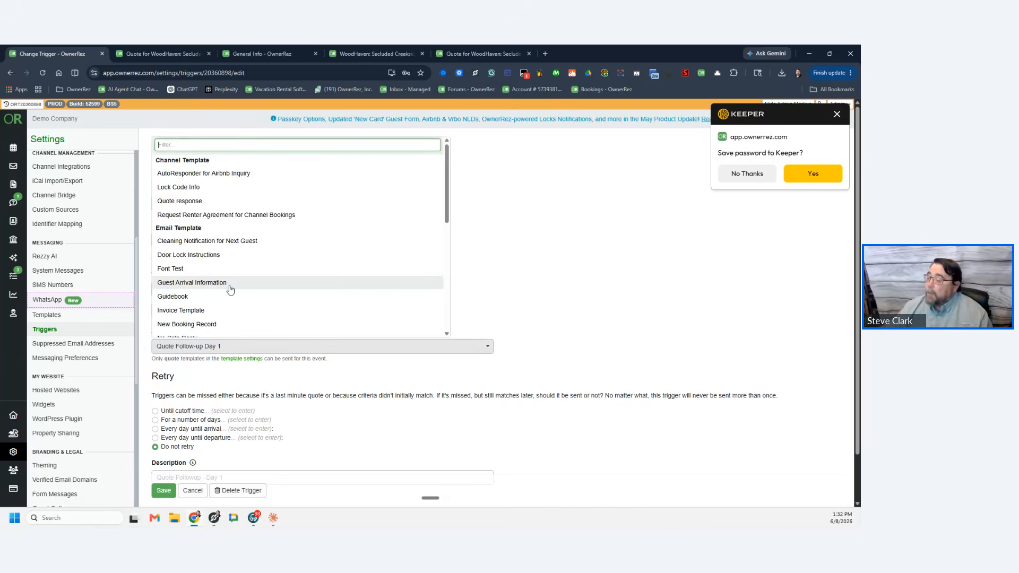
scroll(232, 292, "down", 3)
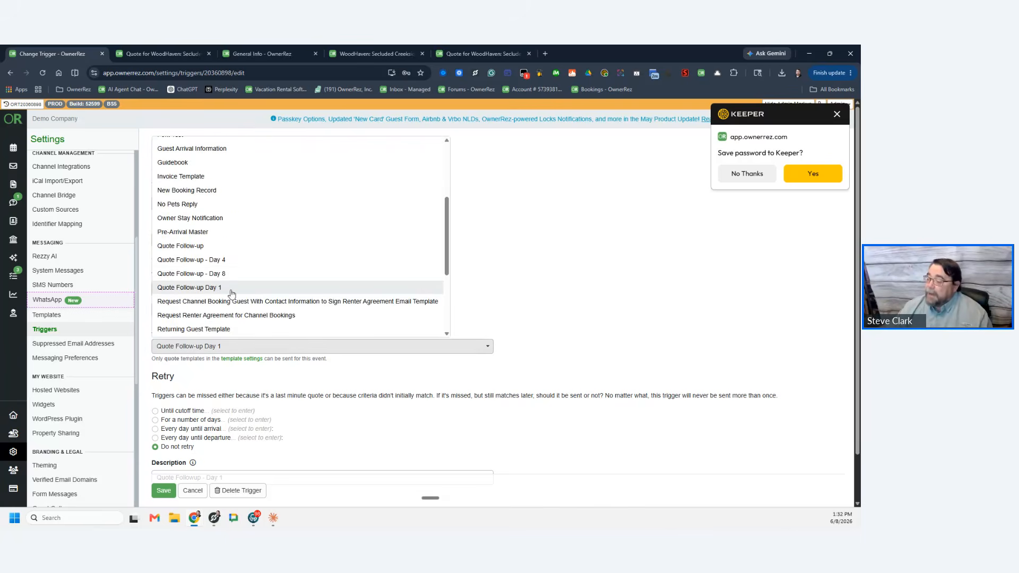
left_click(192, 288)
scroll(308, 379, "down", 1)
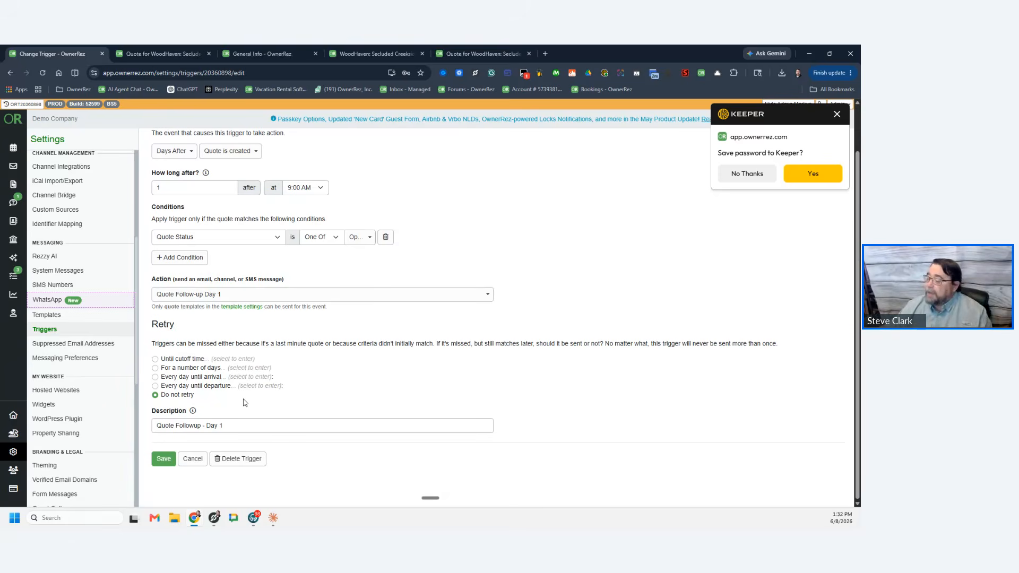
left_click(164, 459)
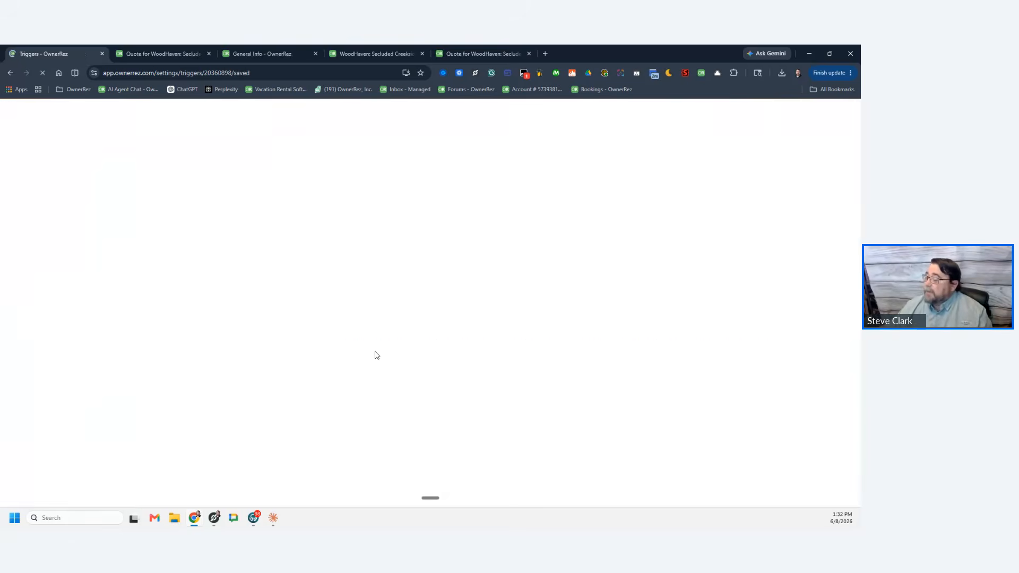
Step: Keep 'Quote is created' as the Day 4 trigger's starting event and save the trigger
left_click(290, 348)
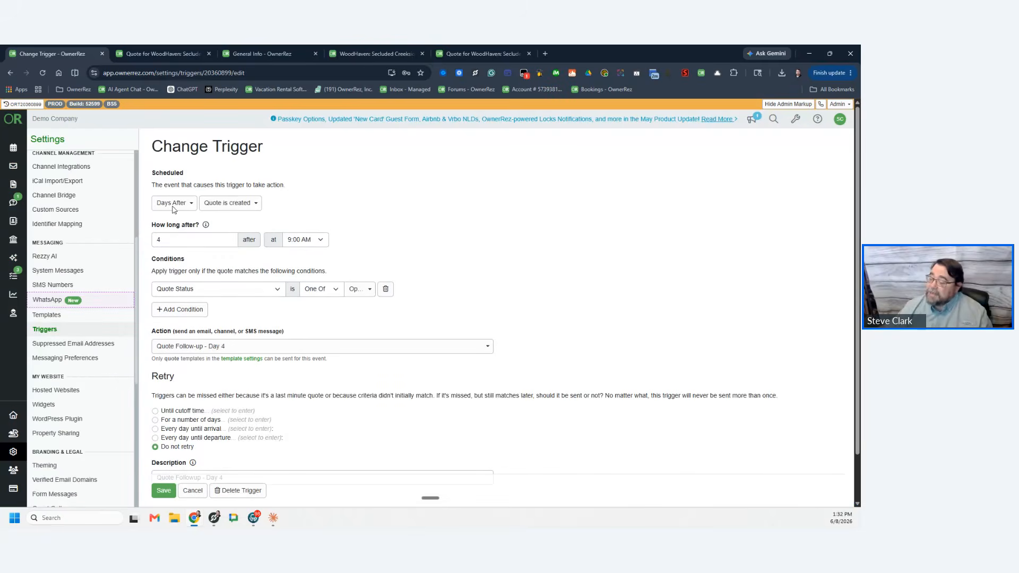
left_click(237, 206)
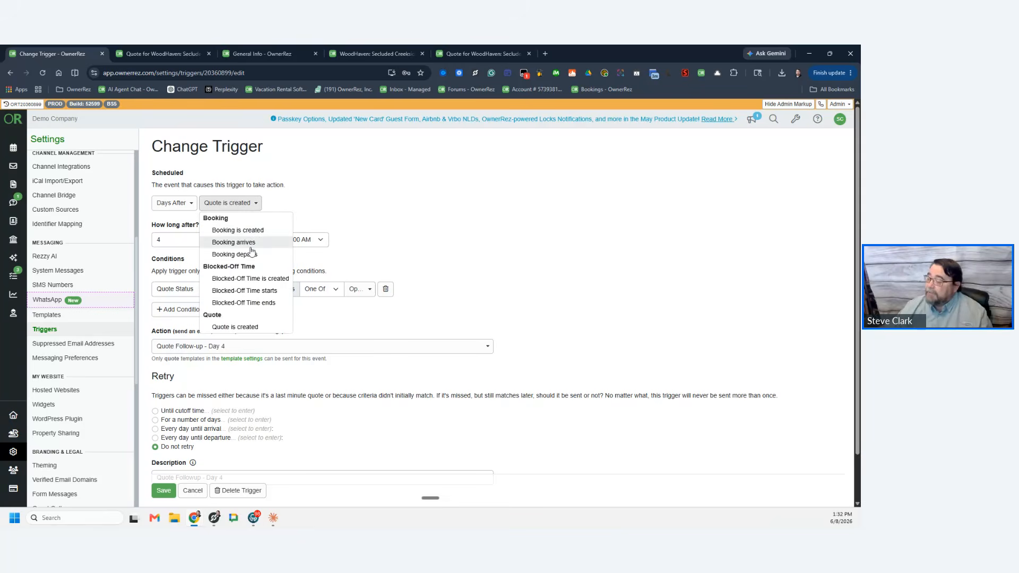
left_click(241, 327)
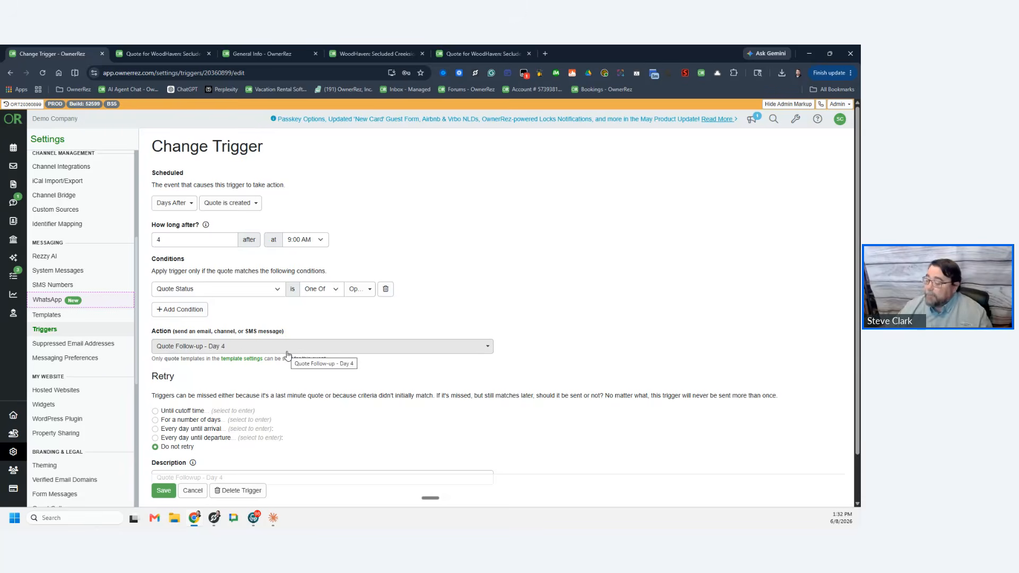
left_click(164, 492)
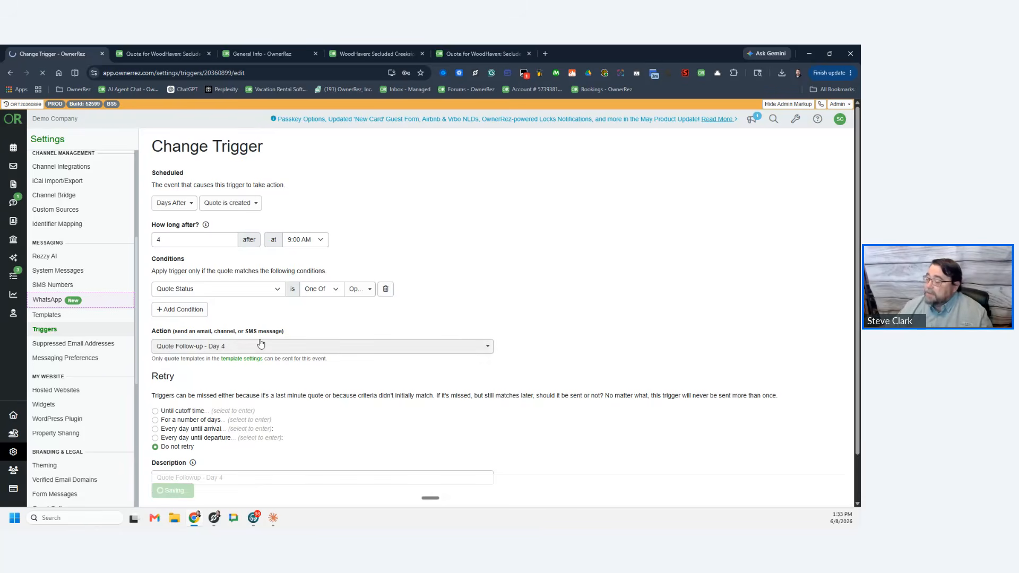
Step: Save the Quote Followup - Day 8 trigger unchanged, sending 8 days after quote creation
left_click(295, 361)
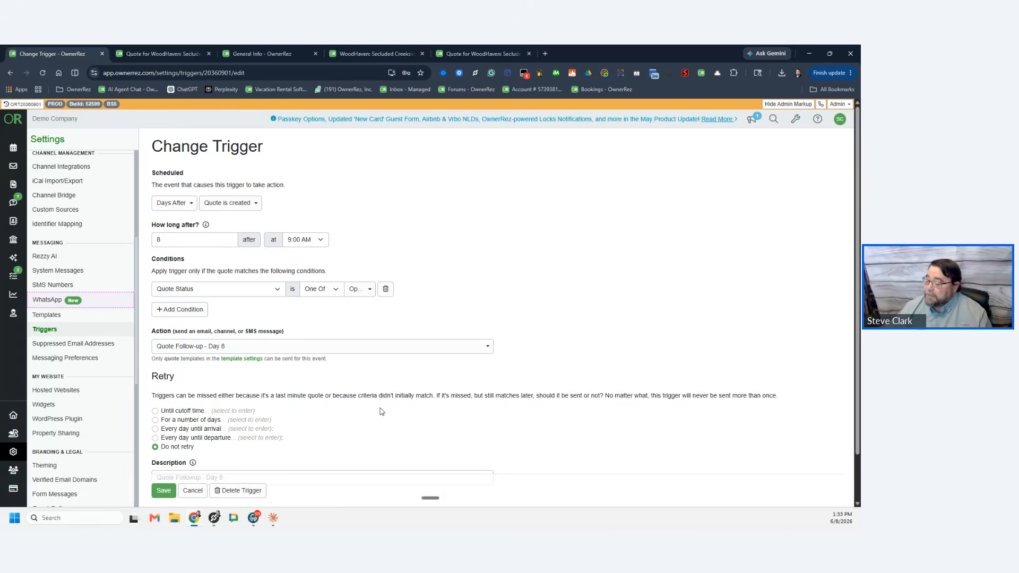
left_click(164, 491)
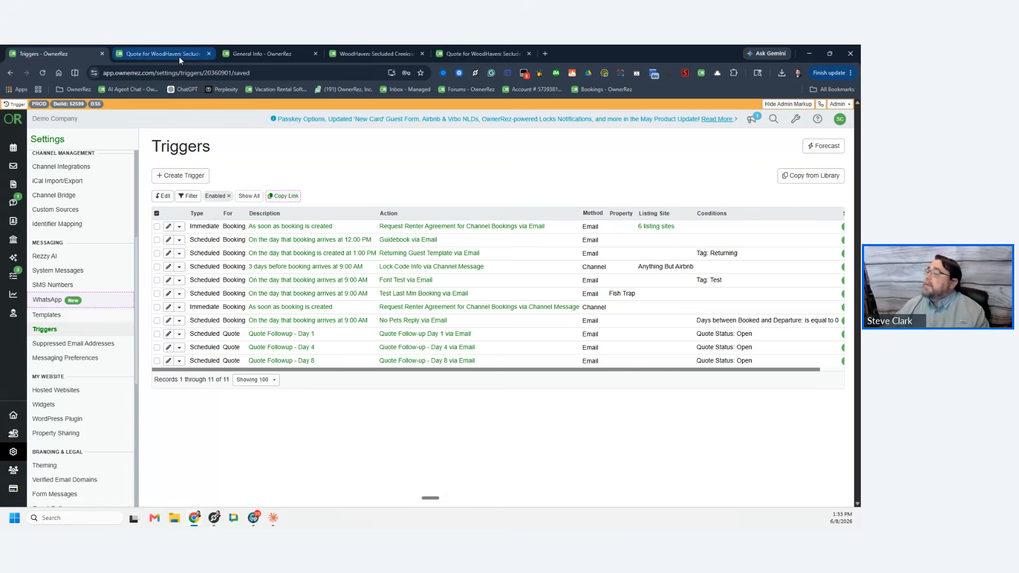
key("alt+Tab")
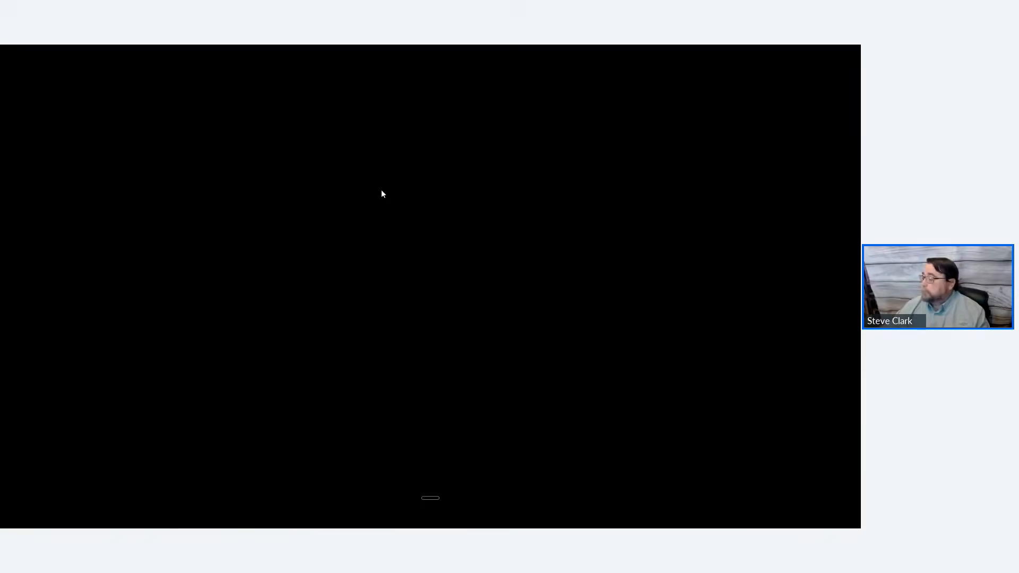
left_click(441, 277)
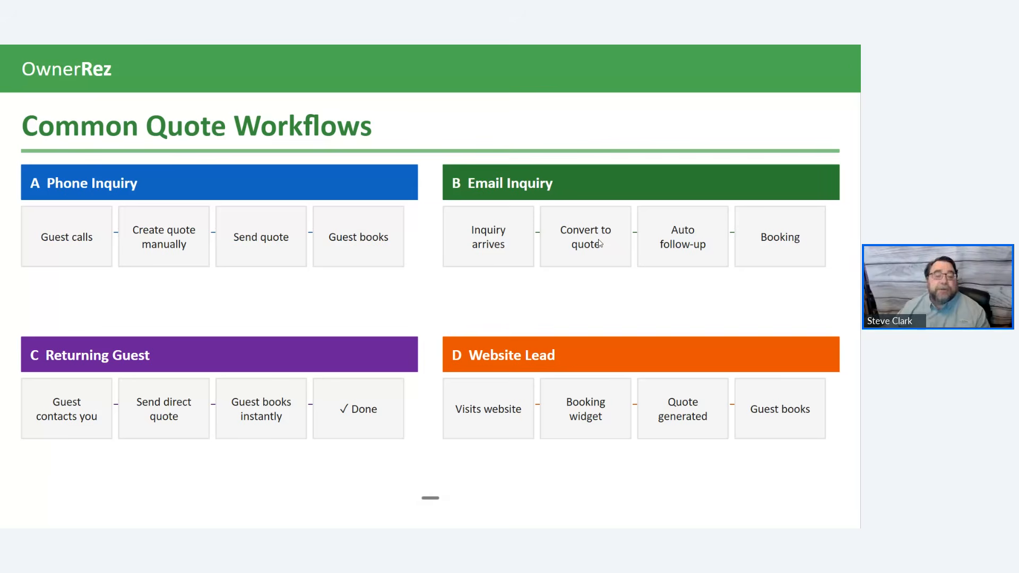
key("alt+Tab")
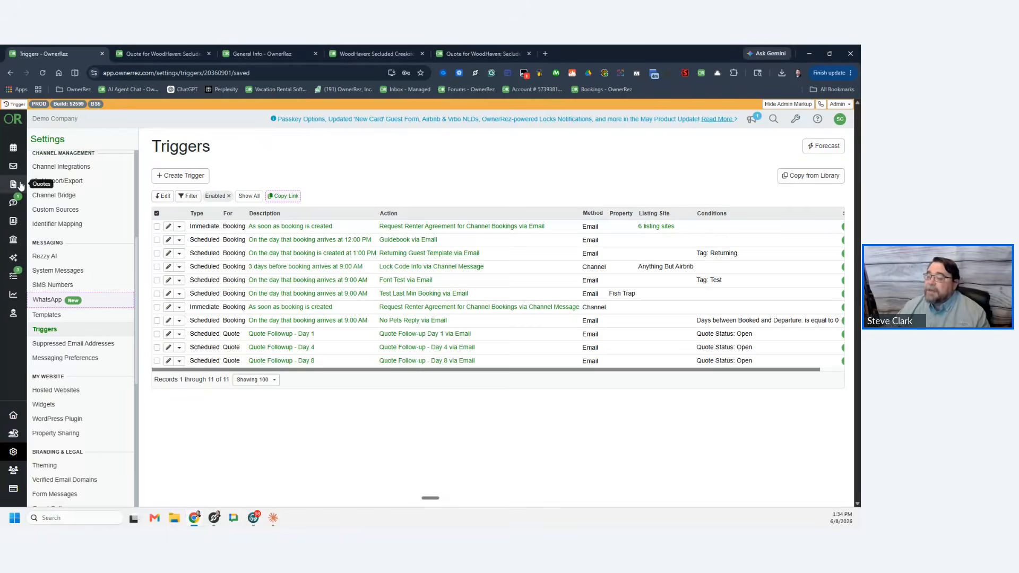
Step: Look over the WoodHaven 3 Bed in Ga website inquiry, then return to the quotes list
left_click(16, 186)
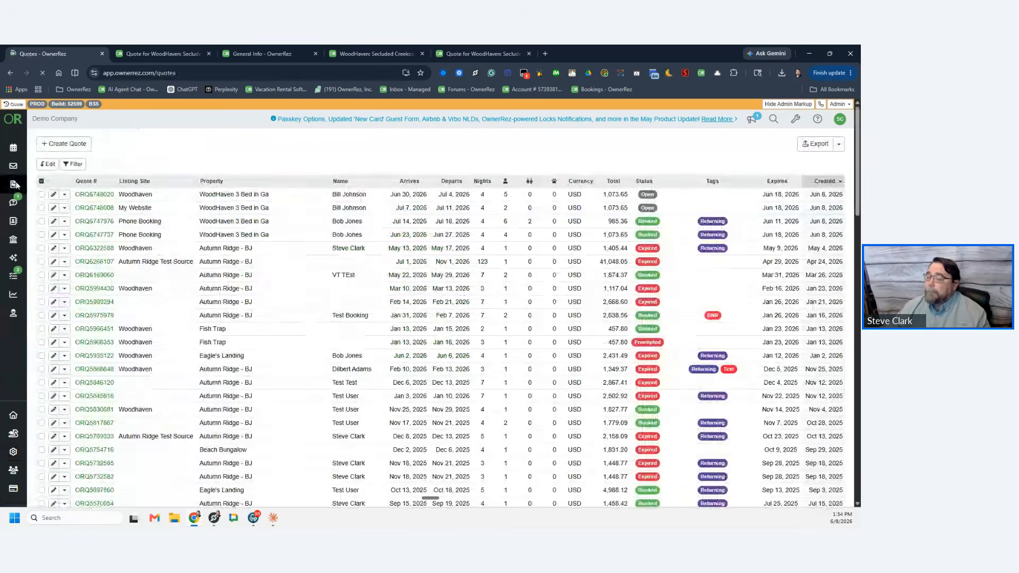
left_click(15, 203)
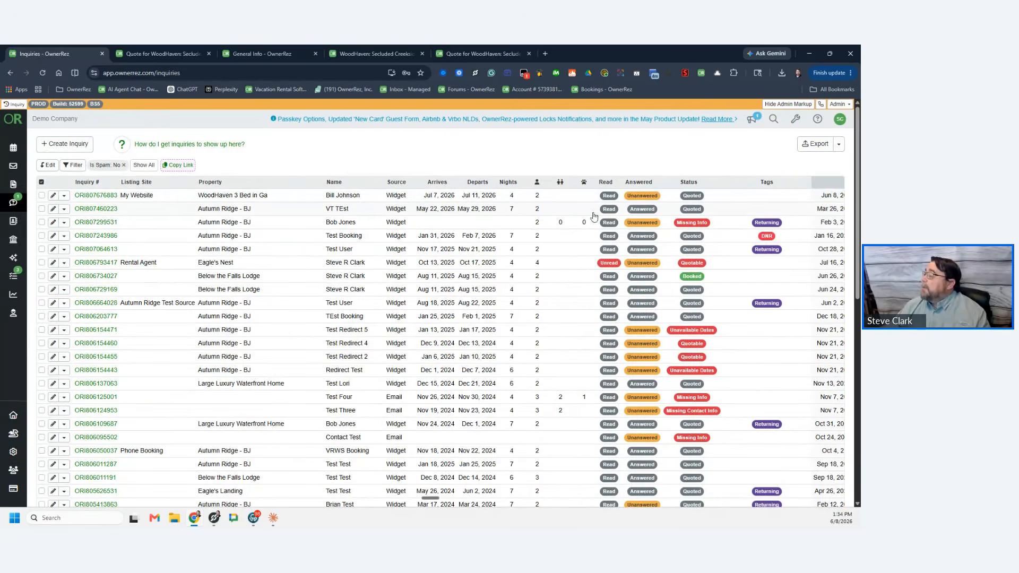
left_click(573, 201)
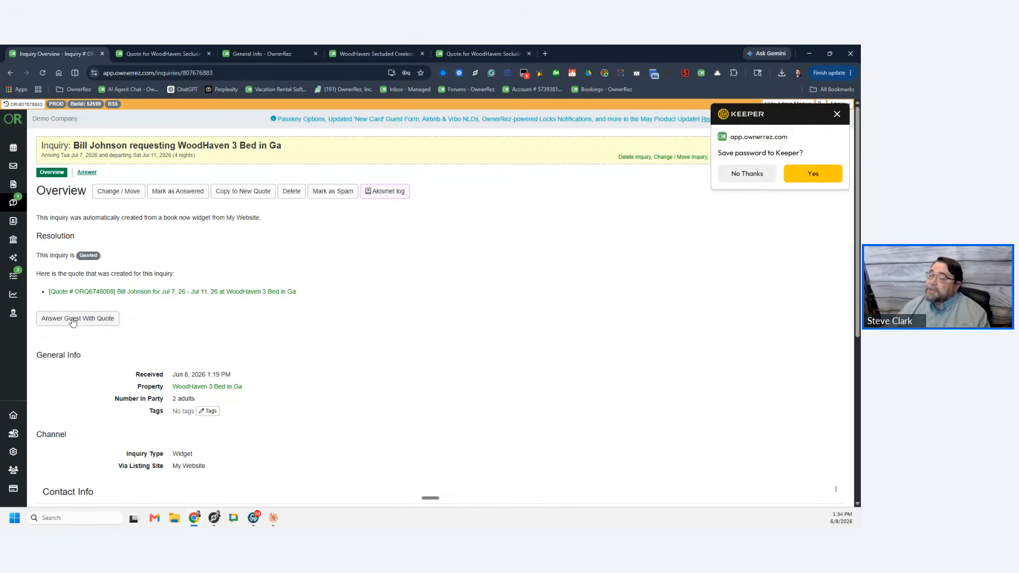
left_click(12, 187)
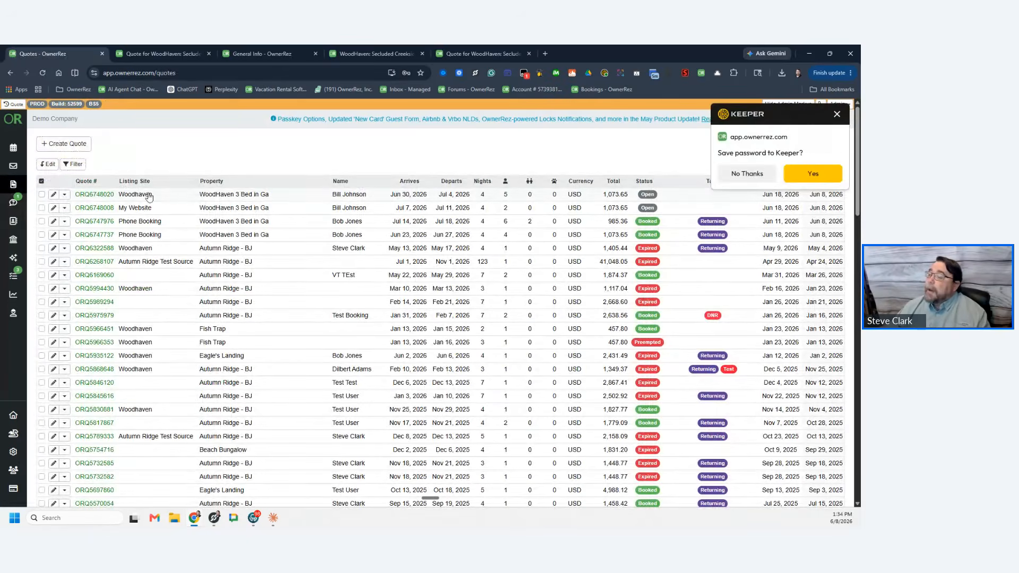
Step: View the Open WoodHaven 3 Bed in Ga quote, then return to the Common Quote Workflows slide
left_click(53, 195)
left_click(161, 200)
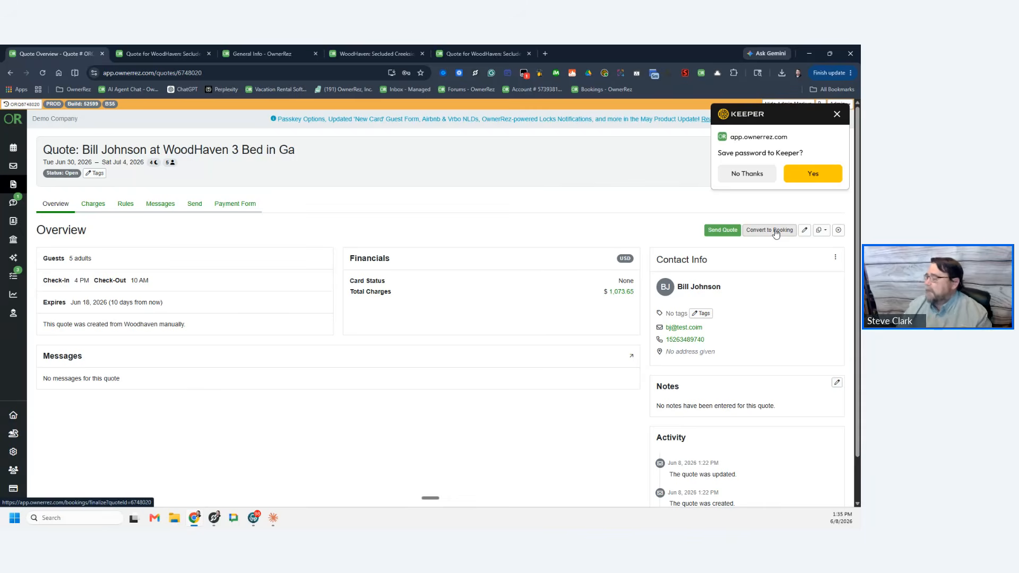
left_click(837, 115)
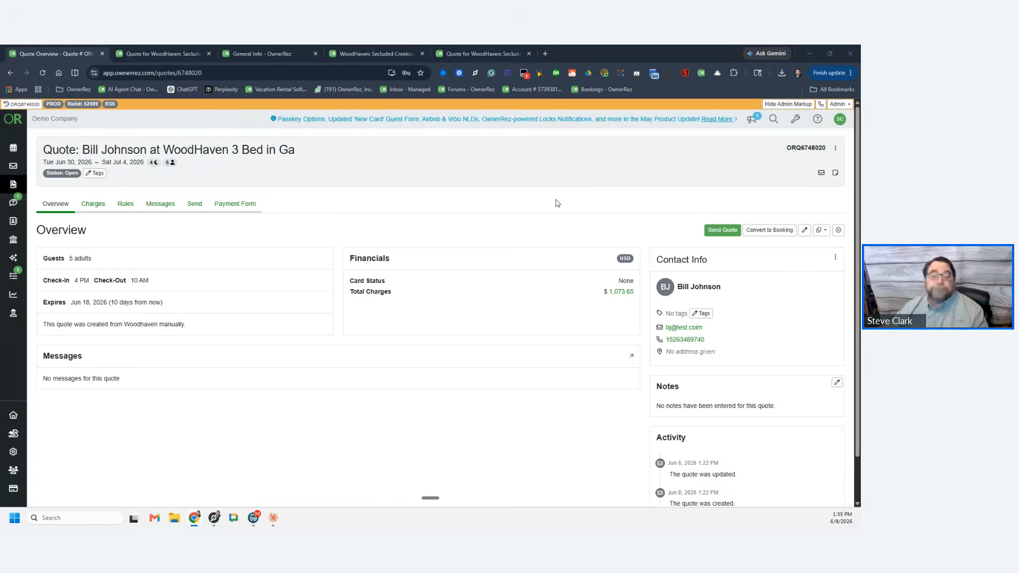
key("alt+Tab")
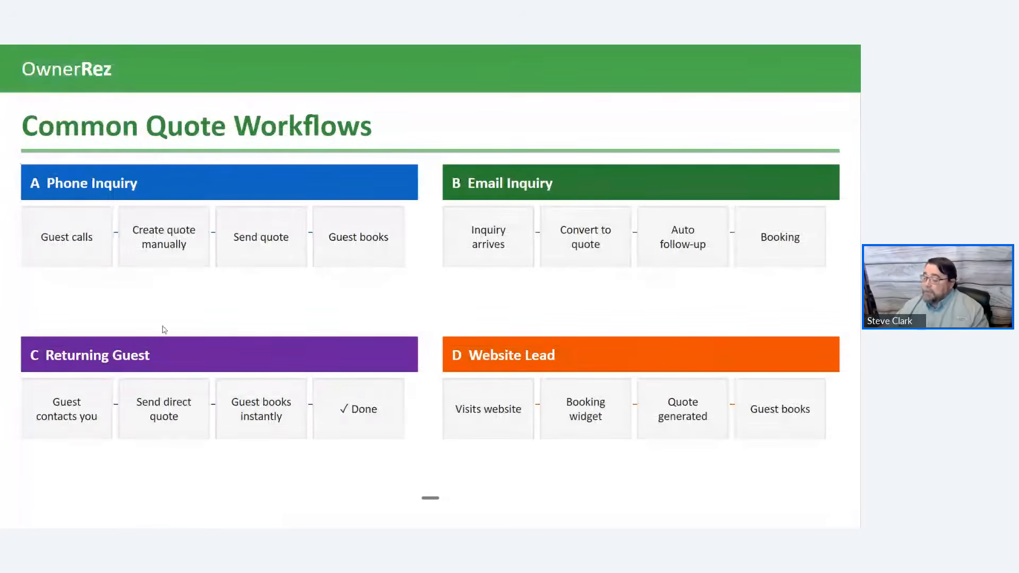
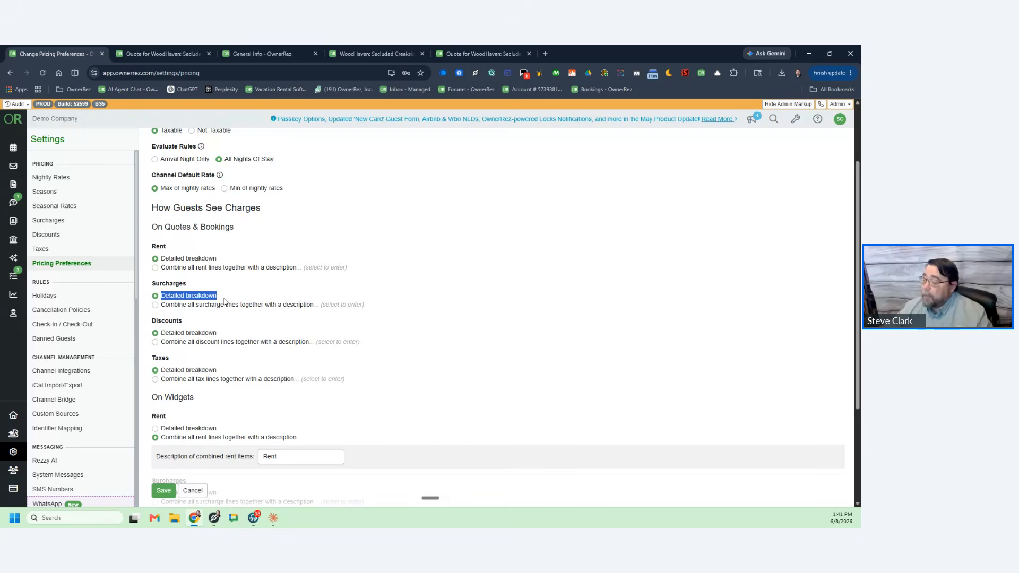
left_click(157, 310)
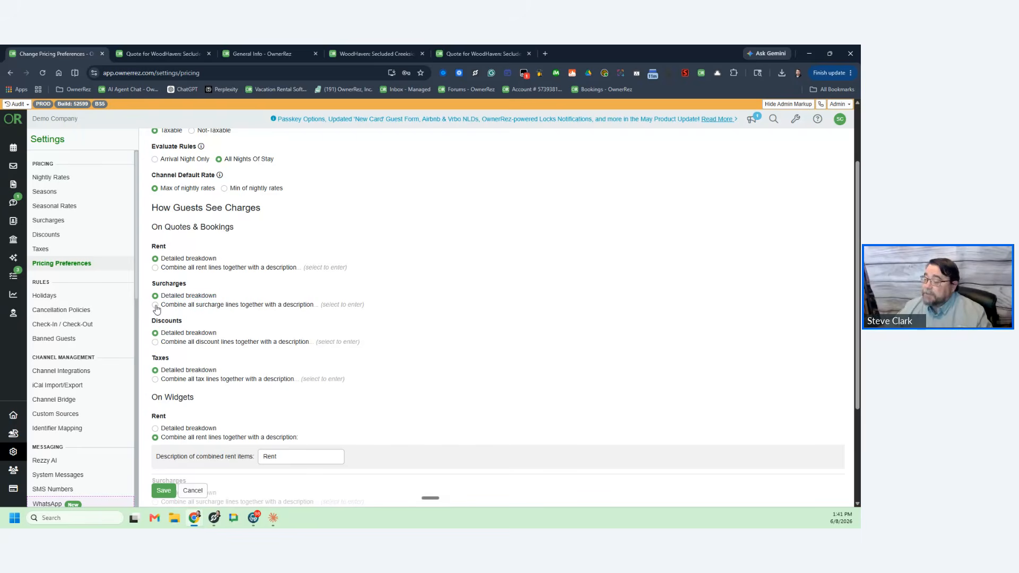
left_click(155, 307)
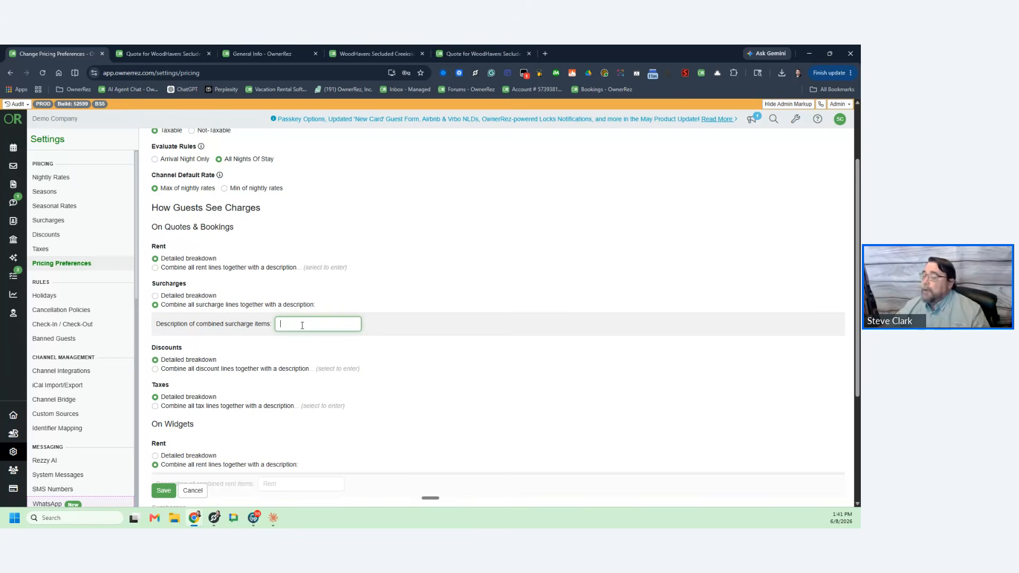
left_click(160, 302)
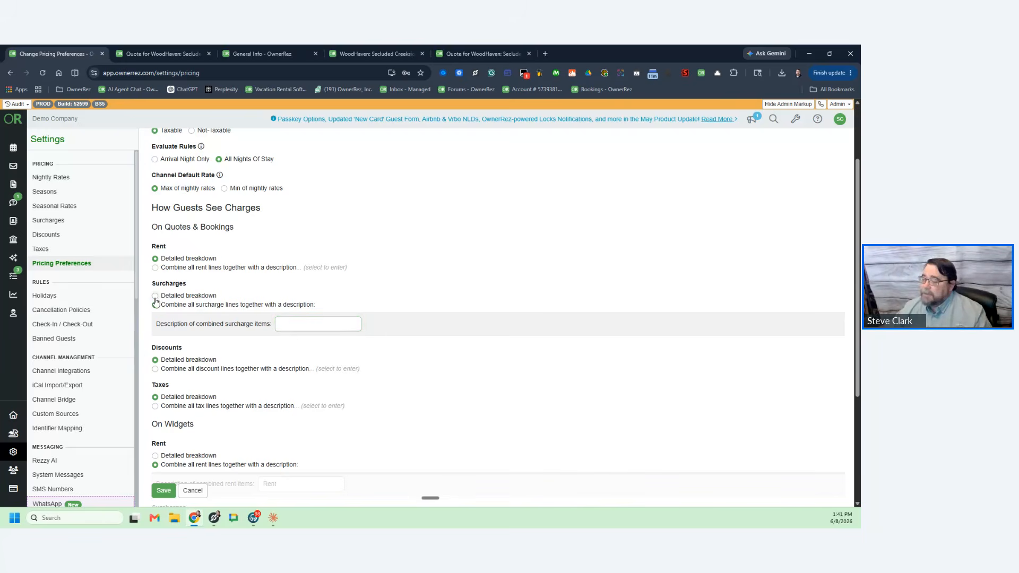
left_click(154, 296)
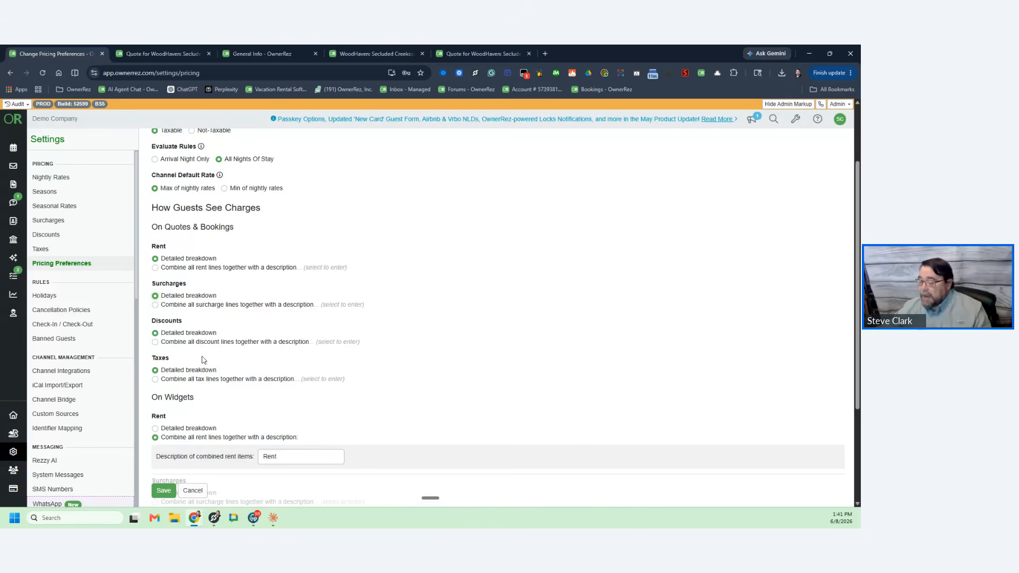
Step: Open the No Smoking Agreement Initials custom field and note its Plain Text format
left_click(13, 455)
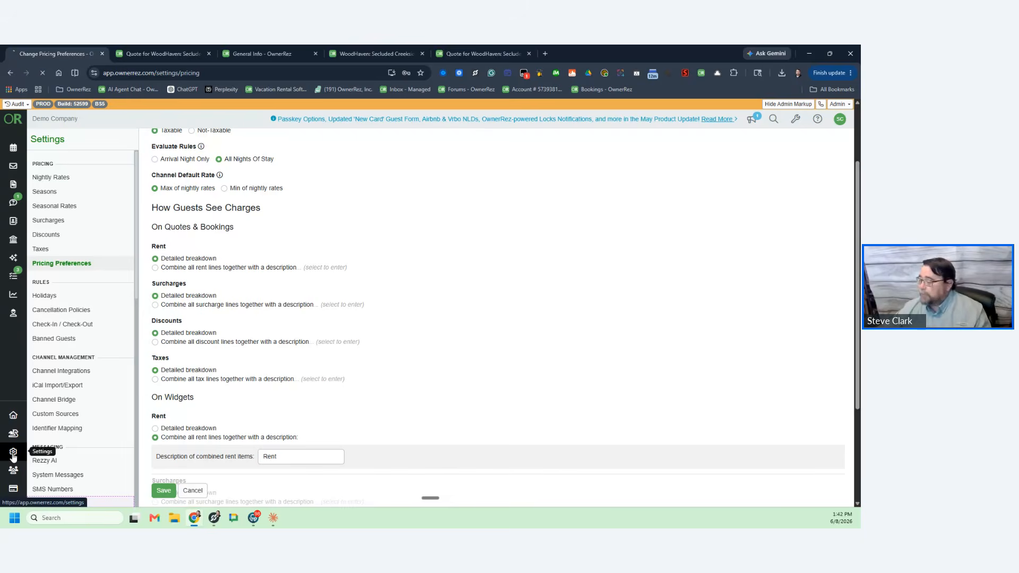
scroll(430, 377, "down", 10)
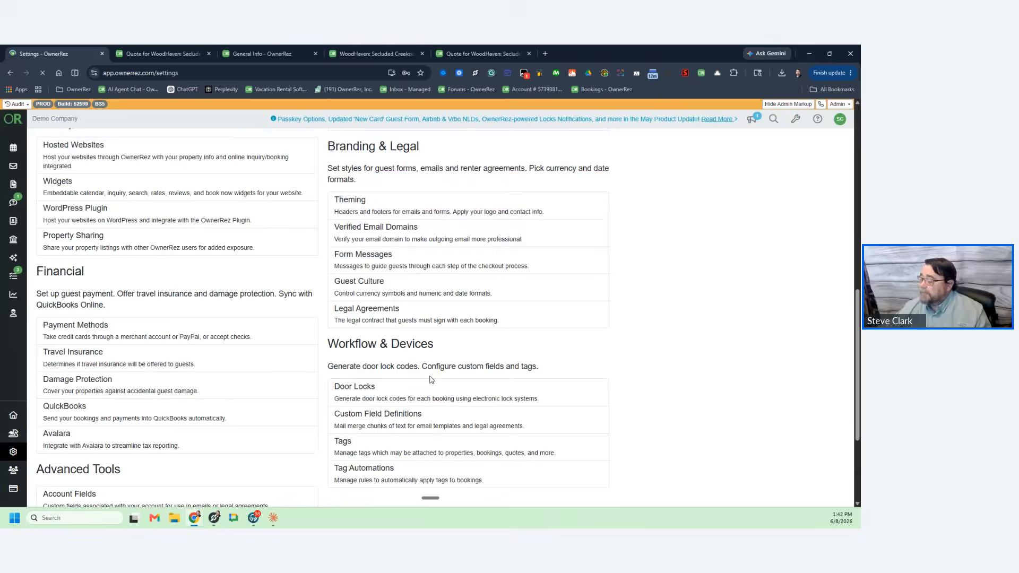
left_click(400, 417)
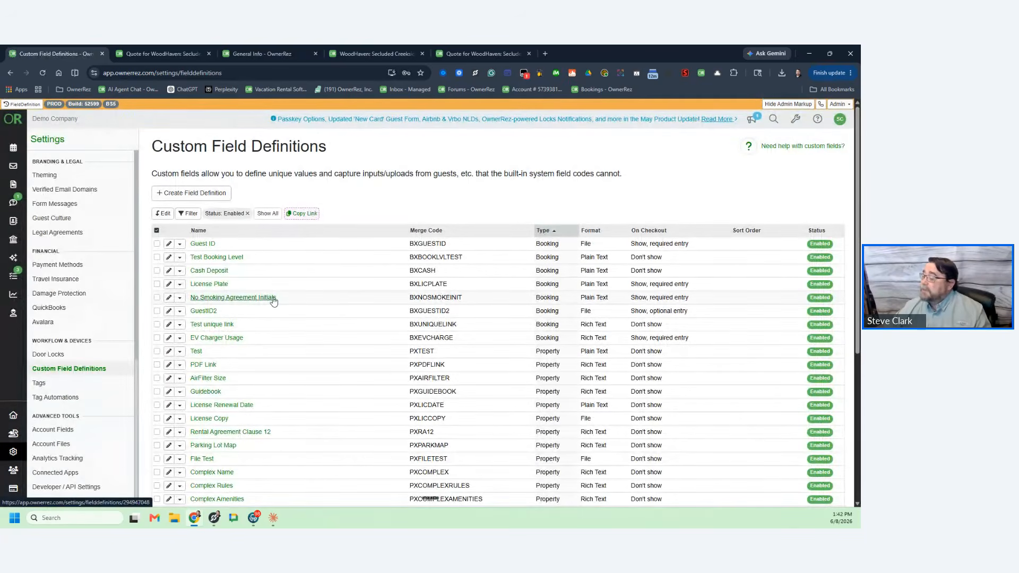
left_click(325, 297)
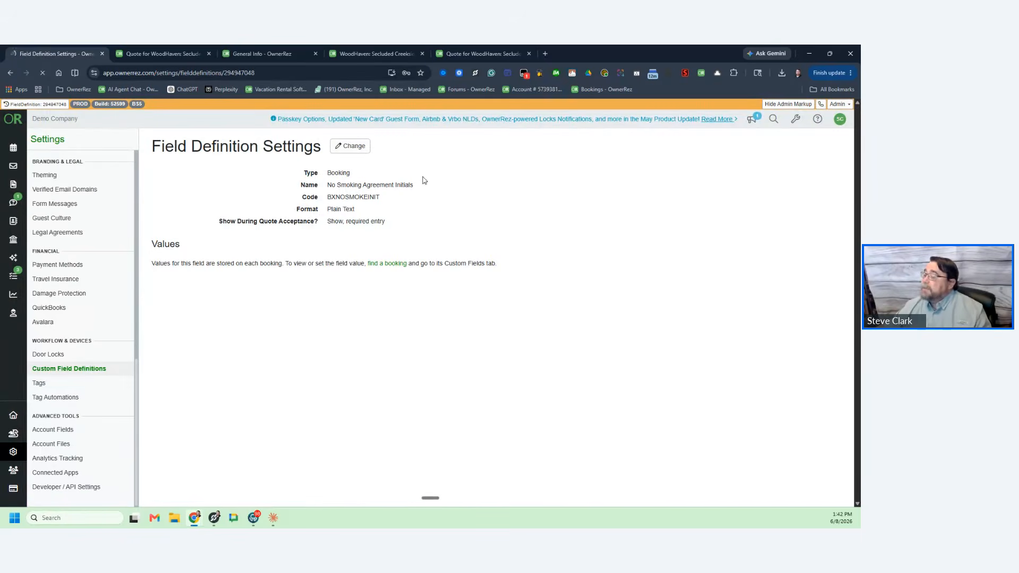
left_click_drag(357, 210, 316, 213)
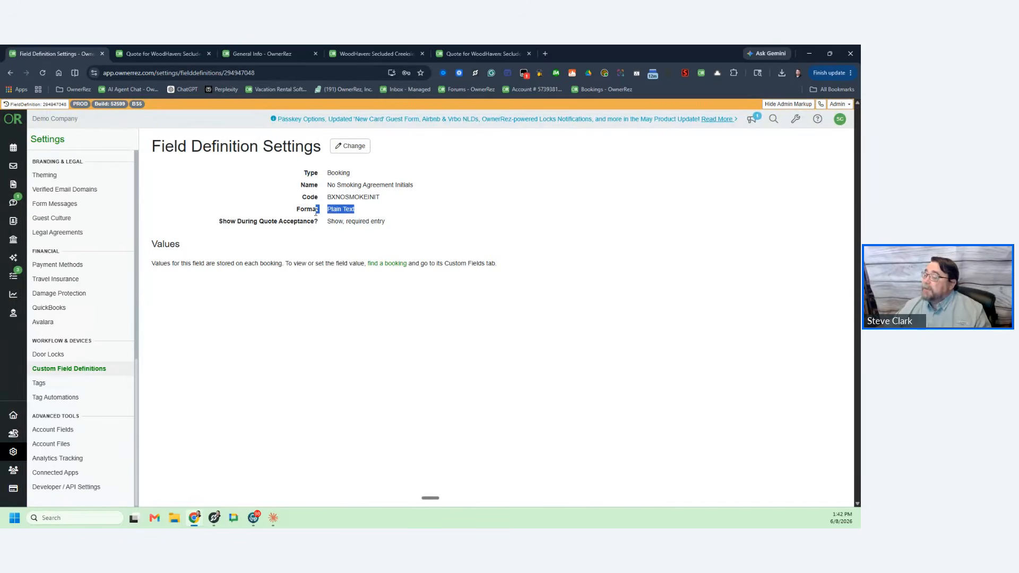
Step: Review the field's name and NOSMOKEINIT merge code in edit view, then return to Settings
left_click(352, 150)
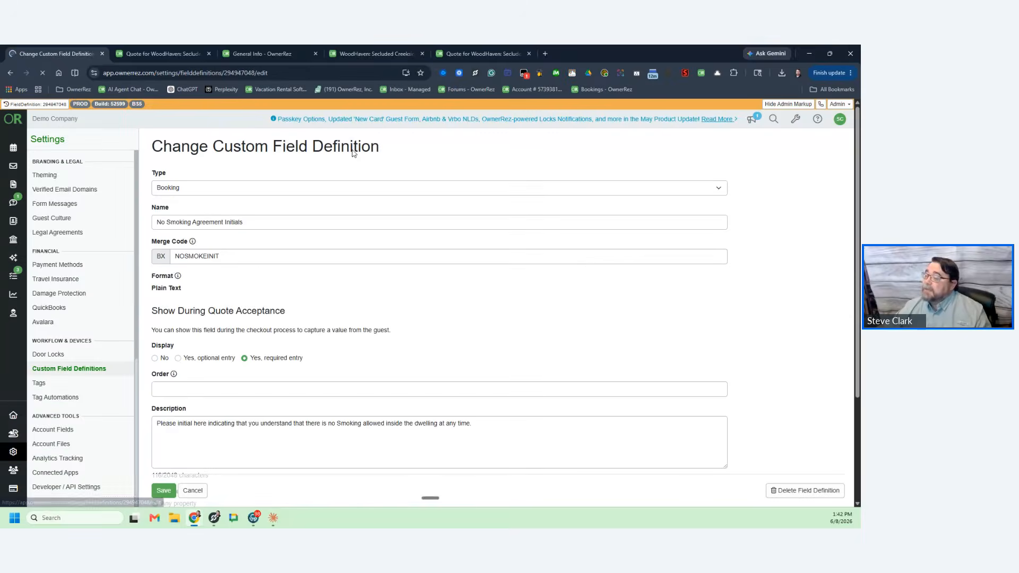
left_click_drag(250, 219, 135, 222)
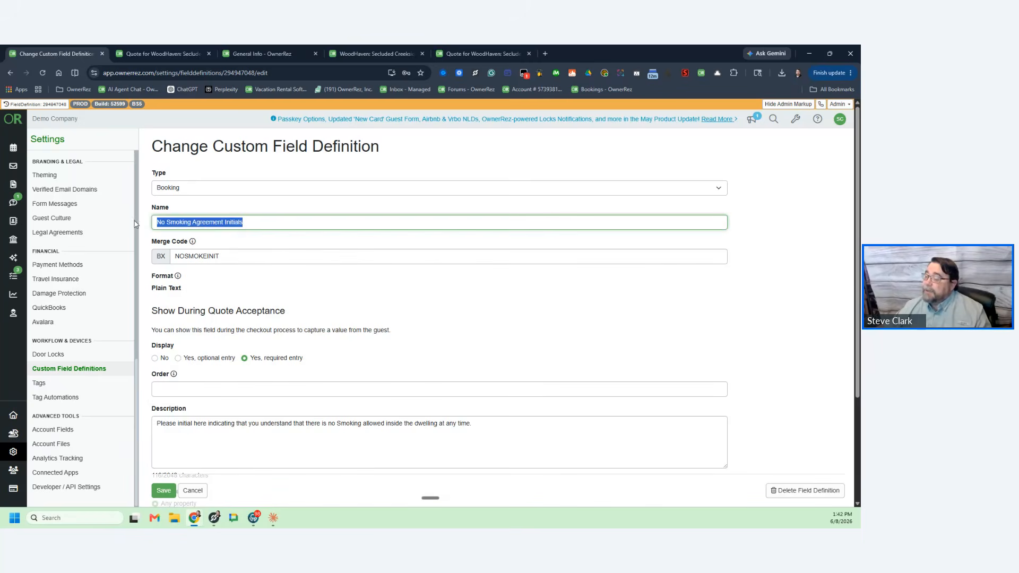
left_click_drag(248, 256, 143, 259)
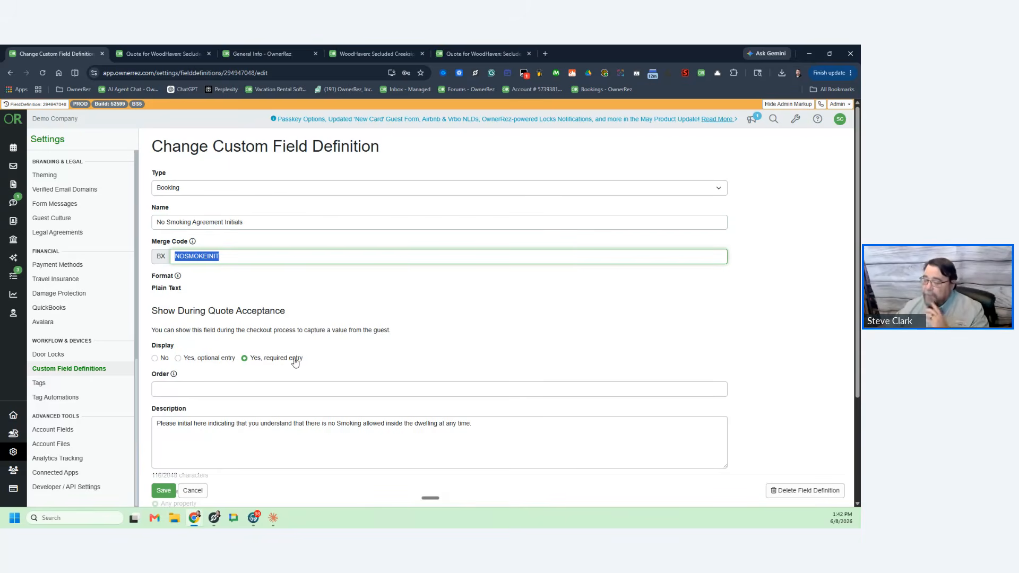
scroll(325, 349, "down", 1)
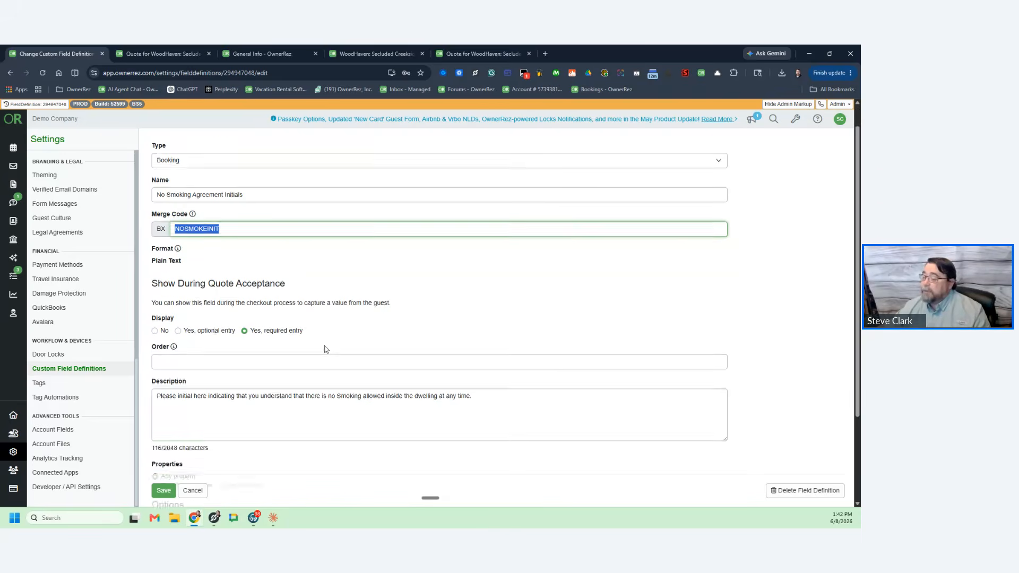
scroll(326, 349, "down", 2)
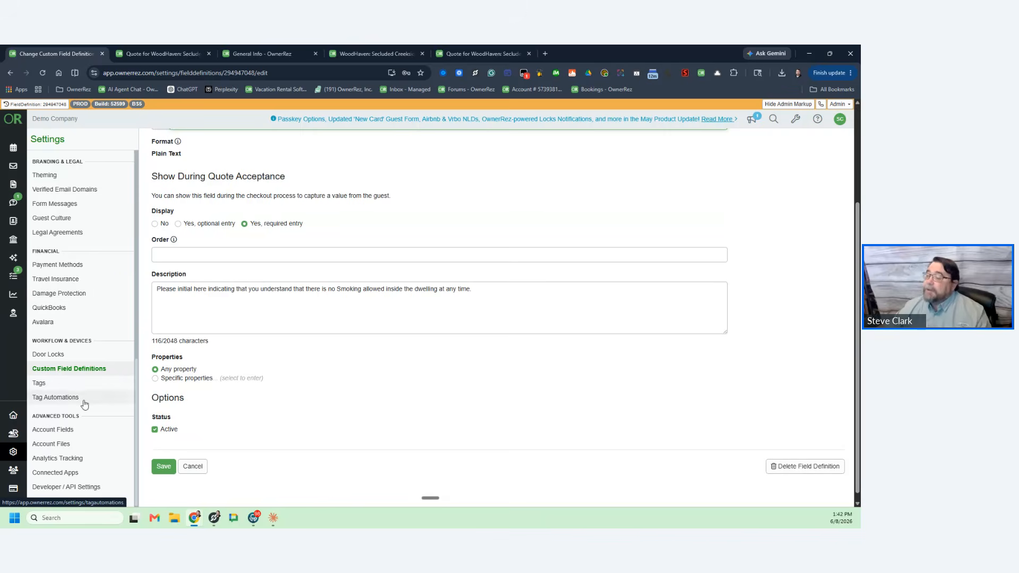
left_click(14, 452)
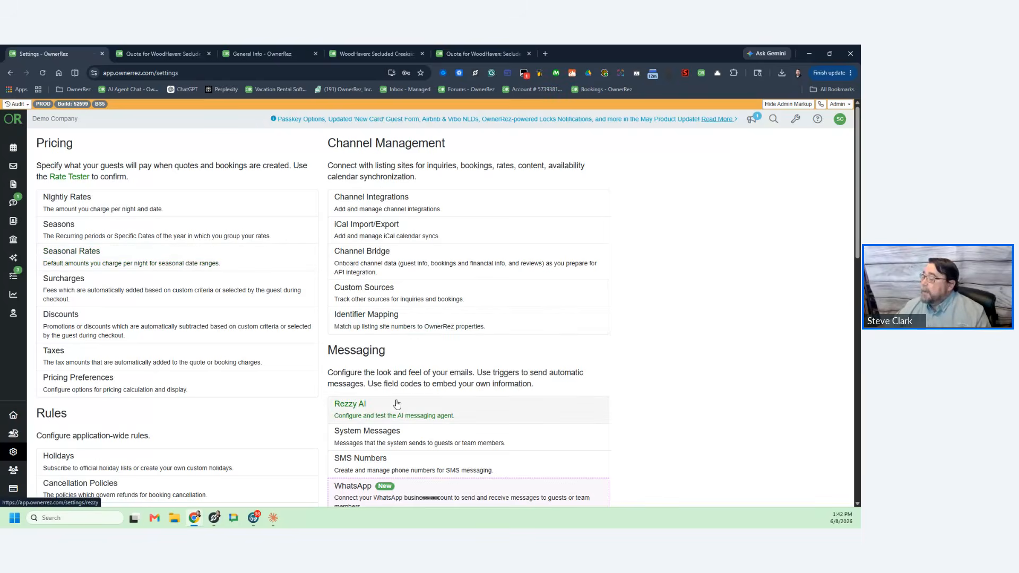
scroll(398, 406, "down", 6)
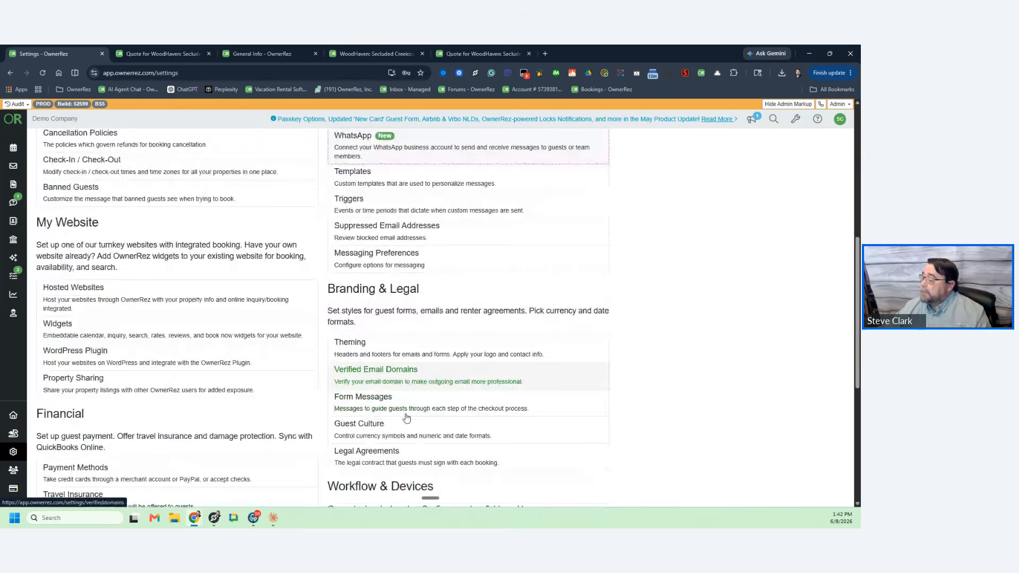
Step: Open the Default Renter Agreement and locate the {BXNOSMOKEINIT} initials code in clause 13
left_click(408, 446)
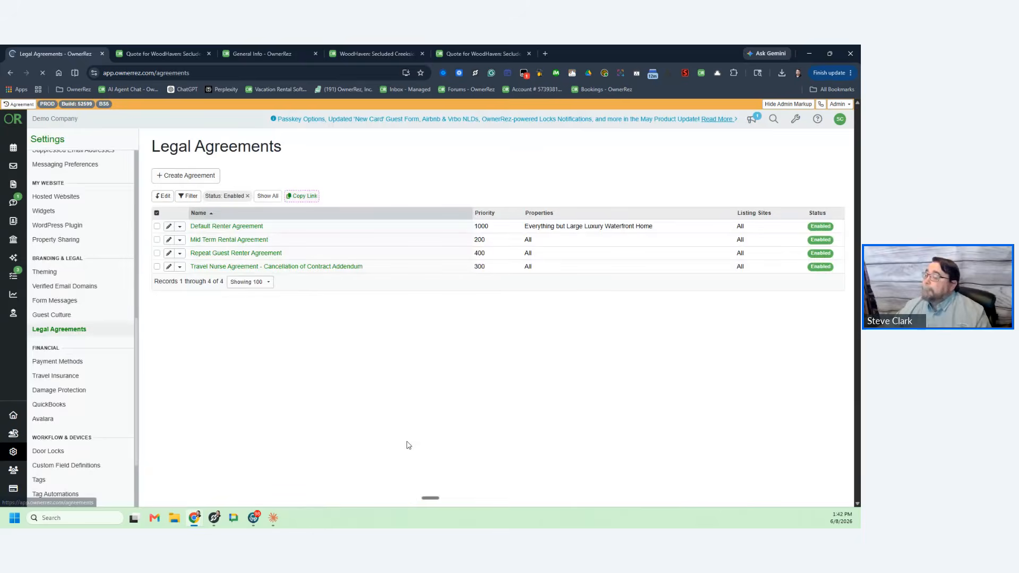
left_click(245, 227)
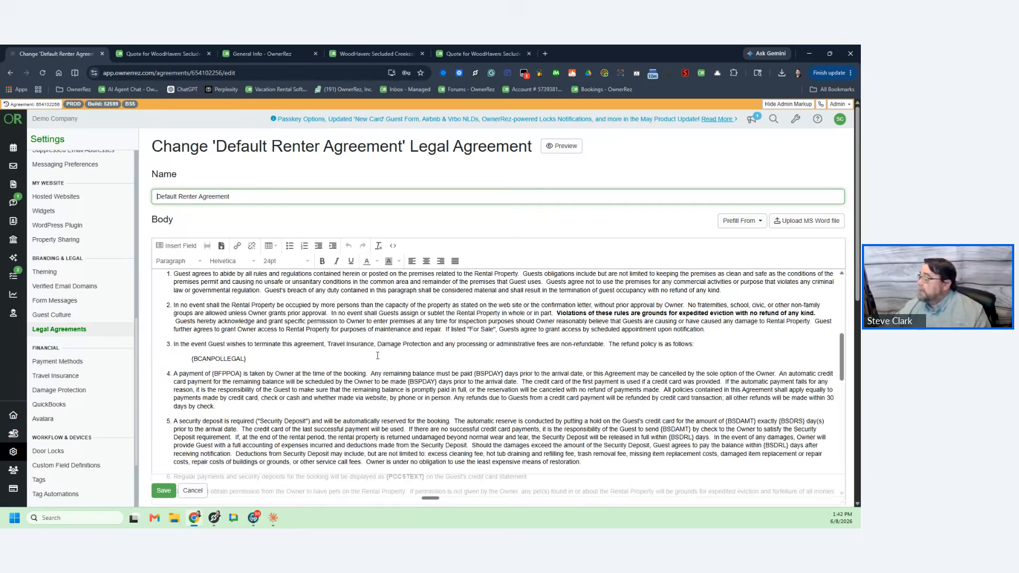
scroll(378, 356, "down", 4)
left_click_drag(174, 392, 749, 390)
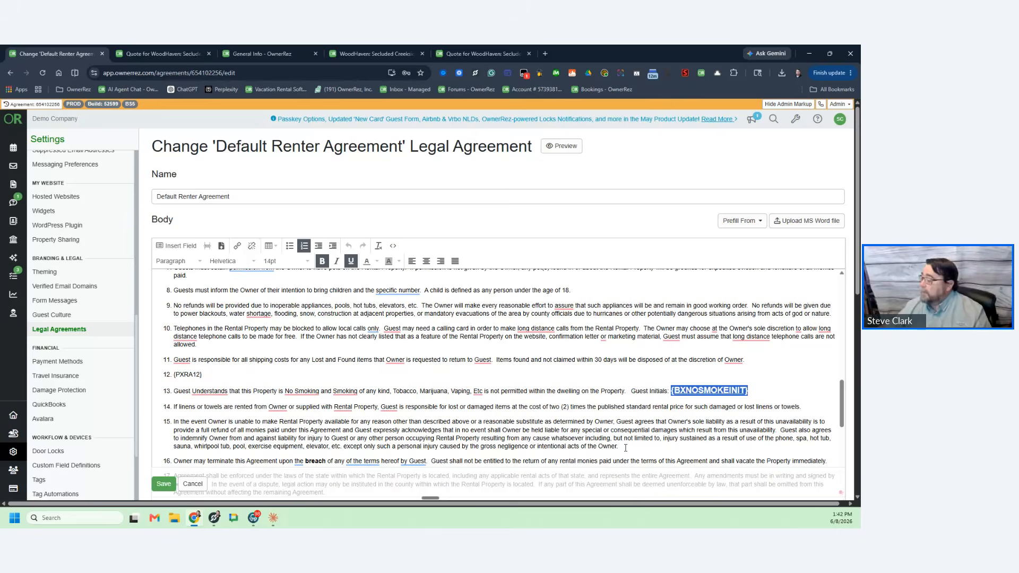
left_click(776, 392)
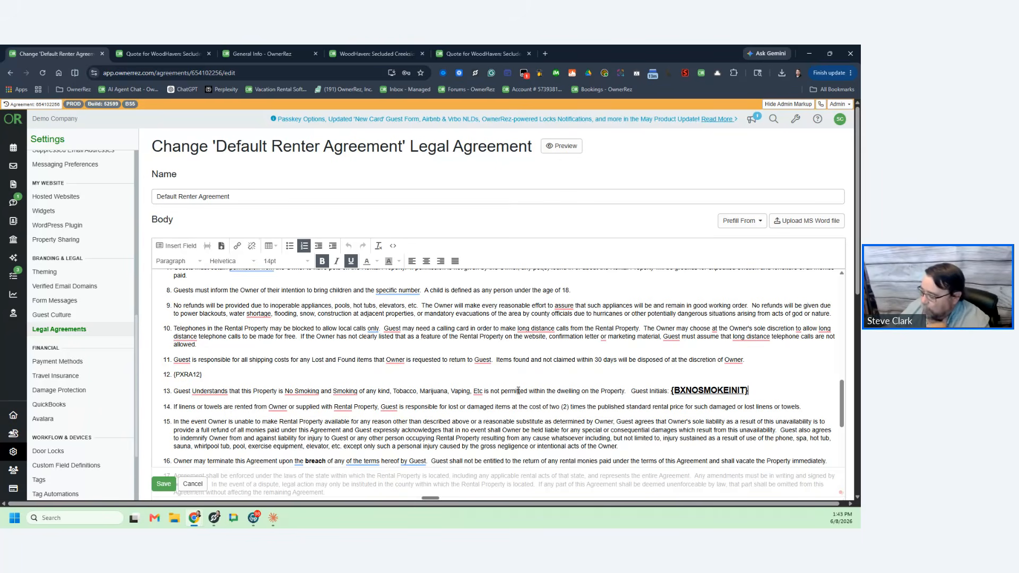
Step: Scroll through the Default Renter Agreement's numbered clauses, including the clause 13 no-smoking term
scroll(607, 400, "down", 4)
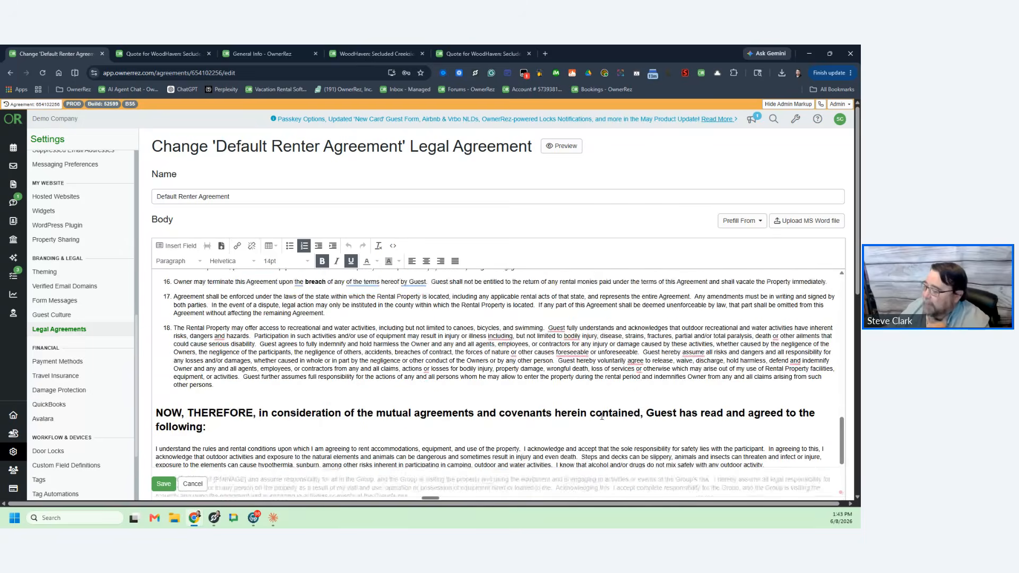
scroll(584, 409, "down", 6)
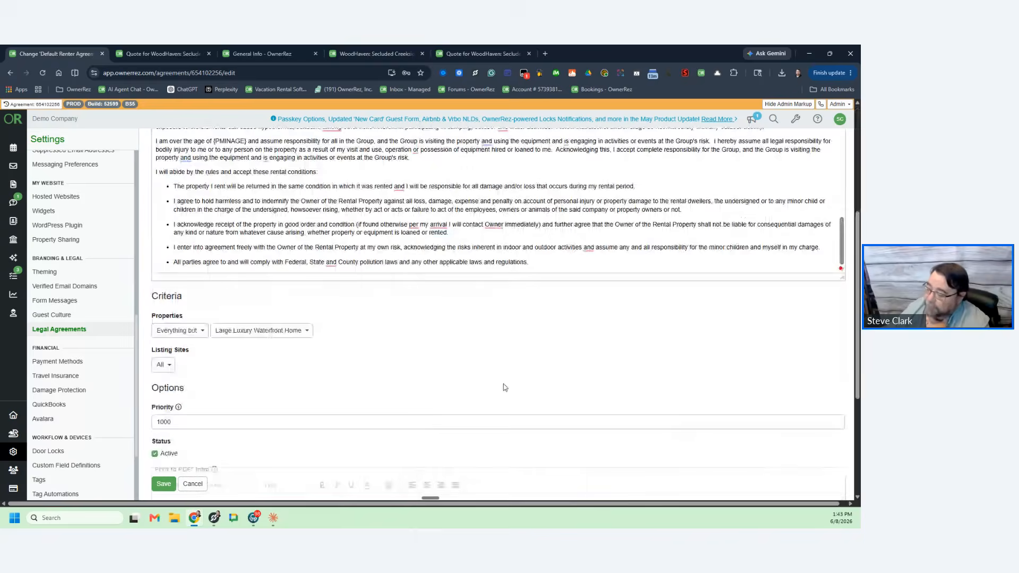
scroll(507, 387, "down", 2)
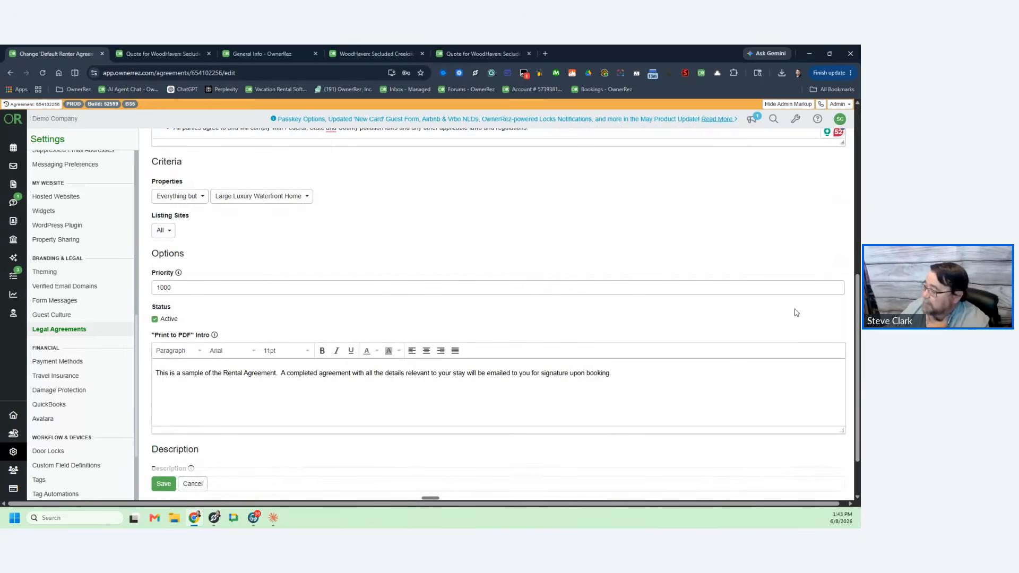
scroll(794, 312, "up", 6)
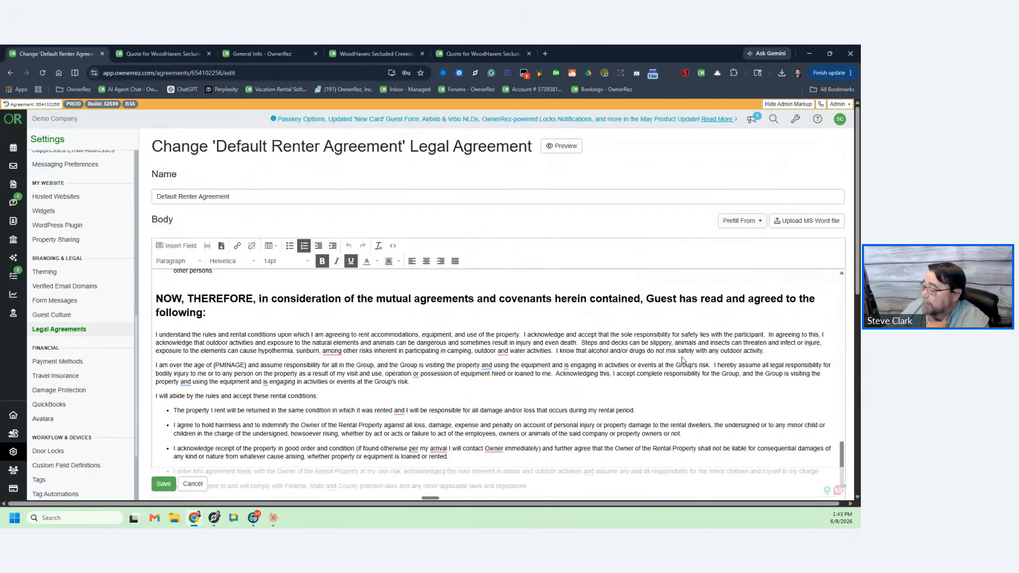
scroll(685, 361, "down", 3)
scroll(640, 366, "down", 3)
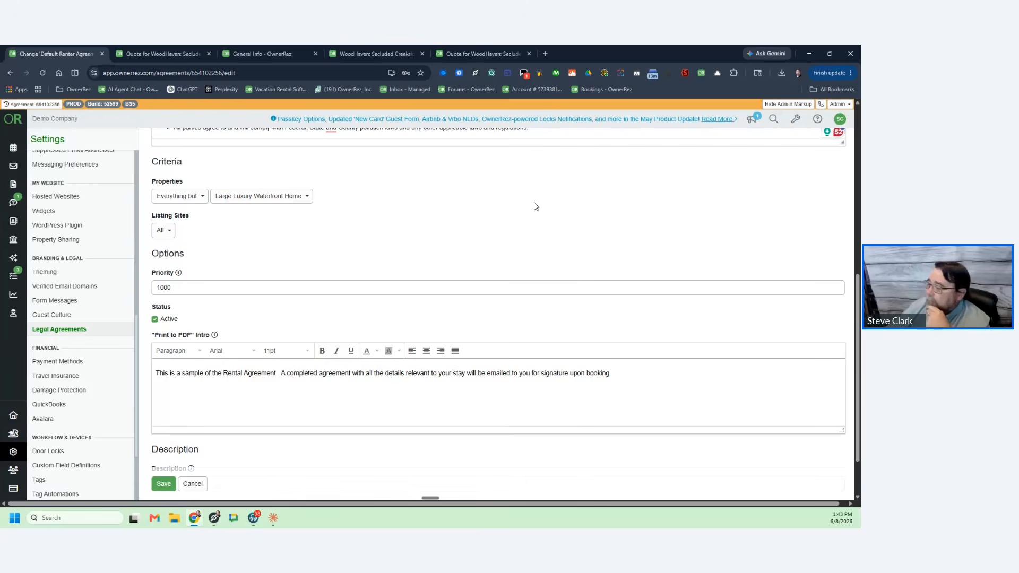
scroll(573, 228, "up", 4)
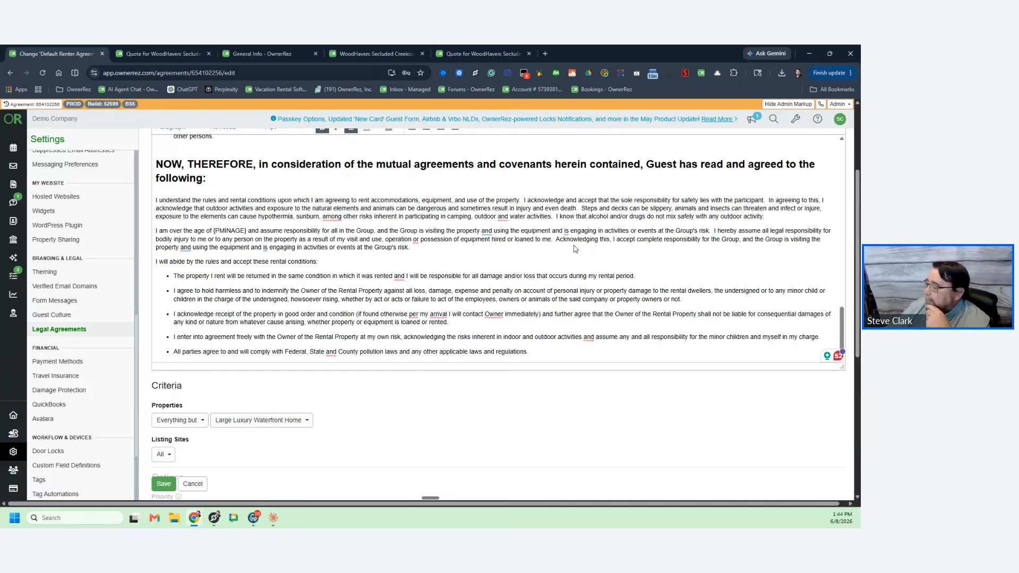
scroll(575, 249, "up", 5)
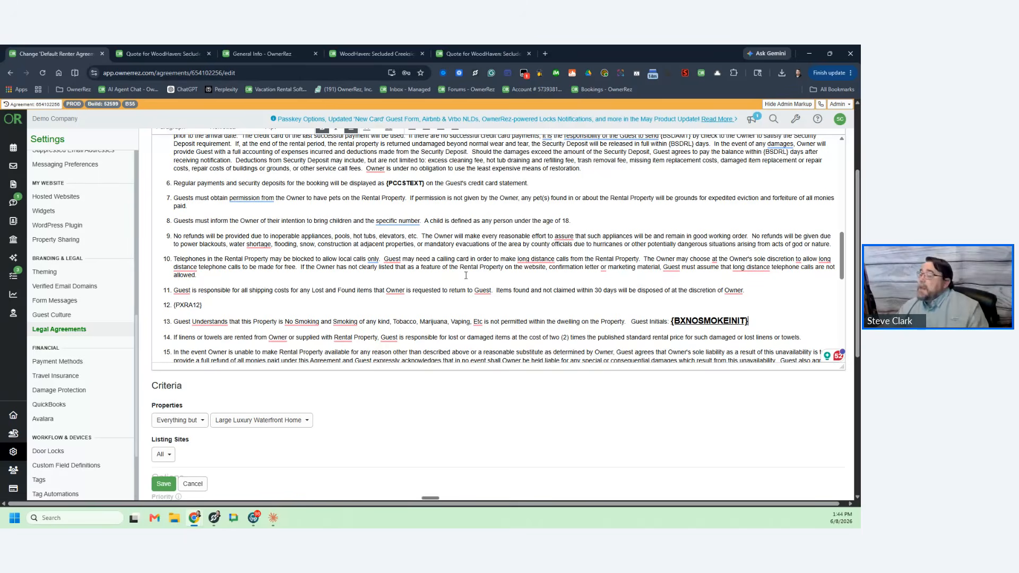
scroll(466, 276, "up", 10)
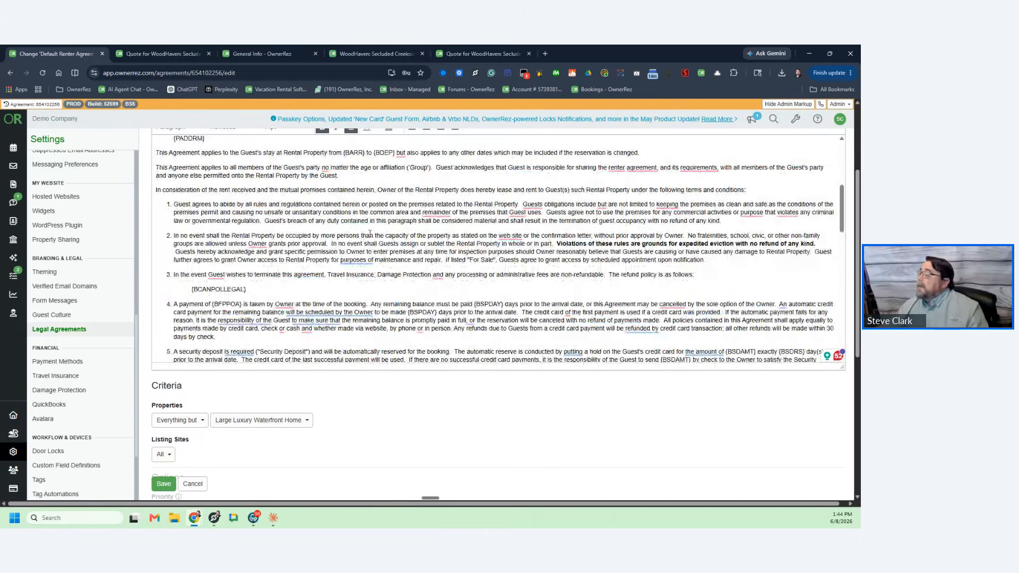
mouse_move(508, 234)
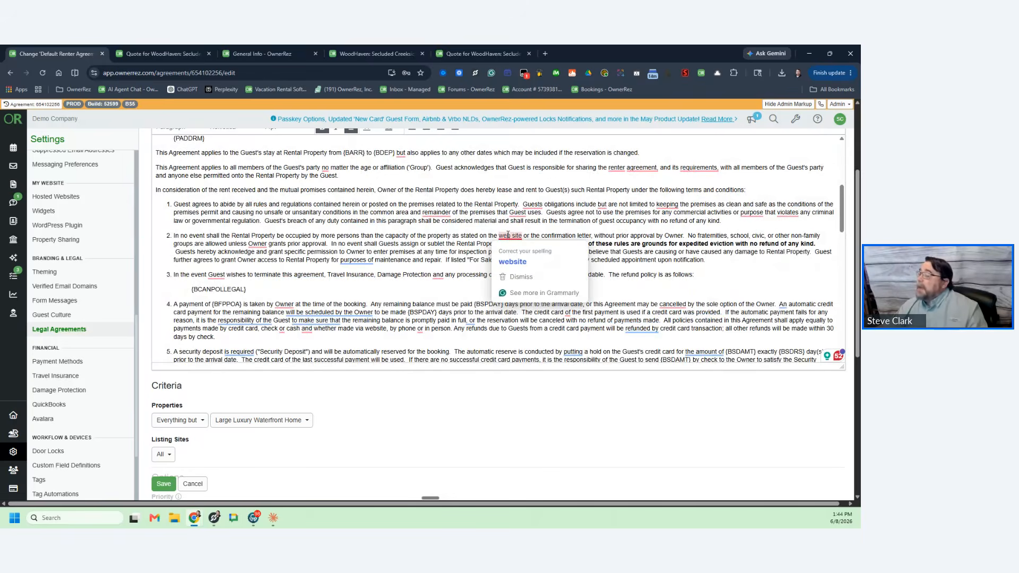
scroll(450, 242, "down", 3)
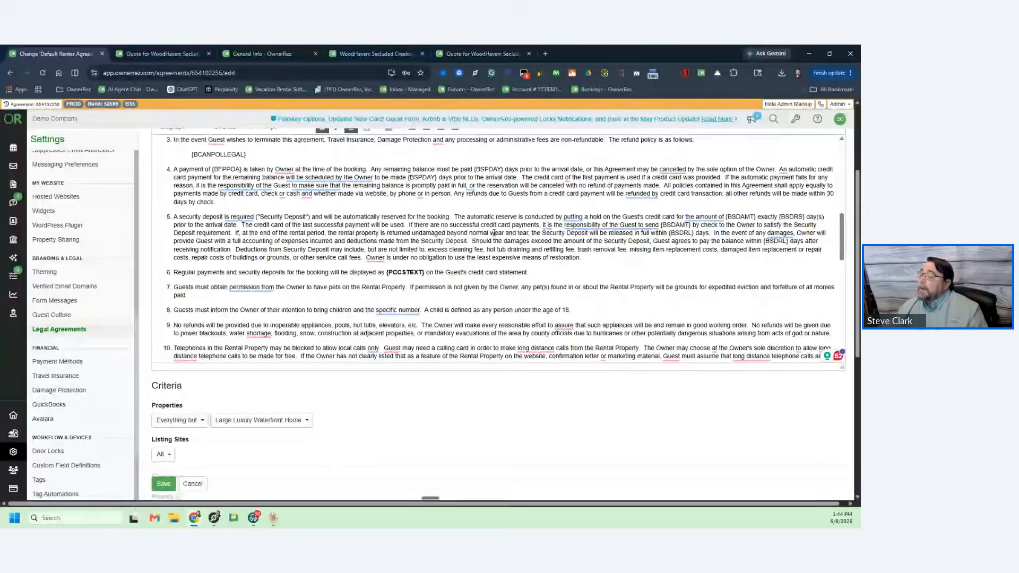
scroll(495, 232, "down", 1)
scroll(494, 233, "down", 2)
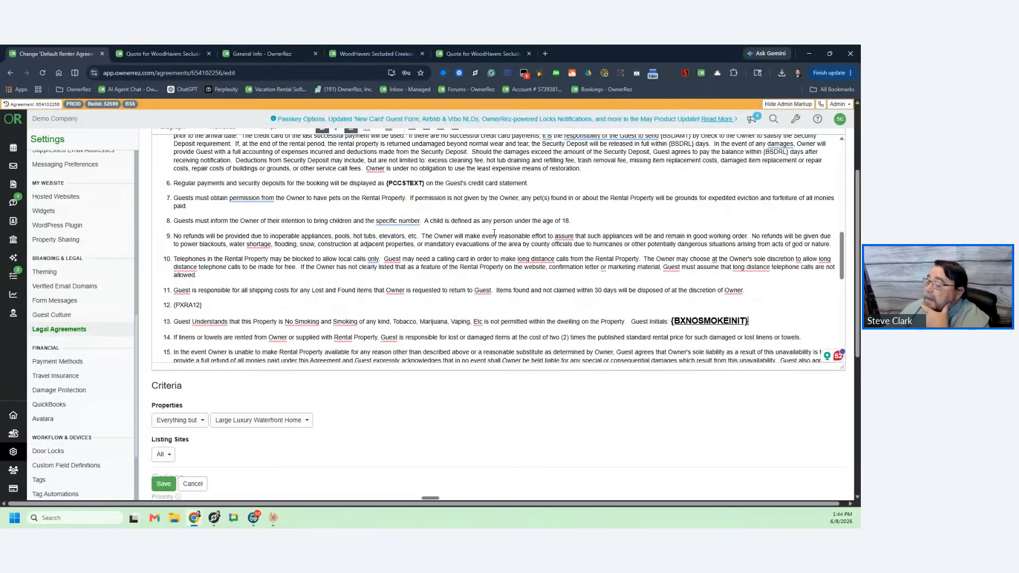
scroll(495, 232, "down", 2)
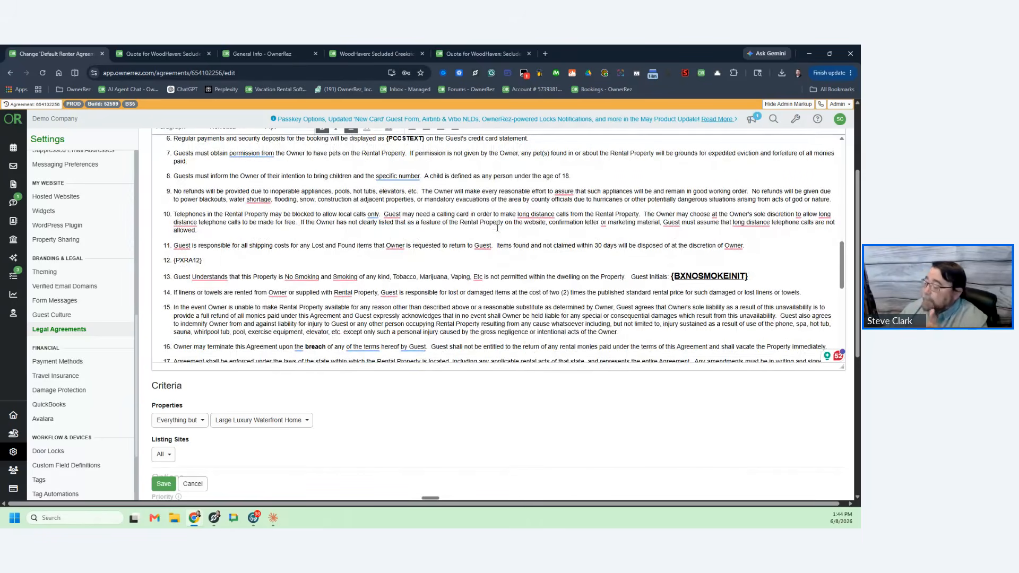
scroll(494, 218, "down", 2)
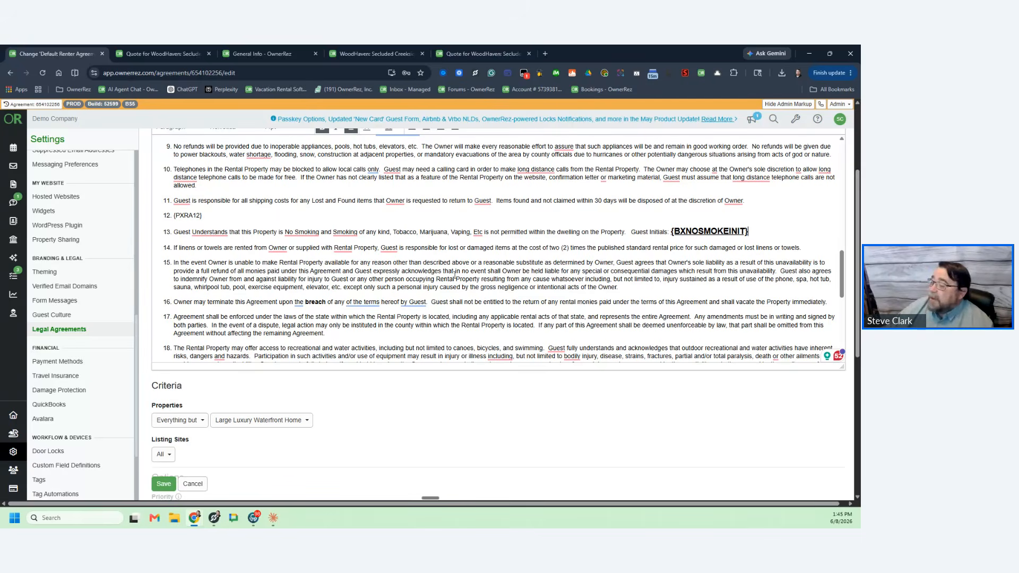
scroll(455, 274, "up", 3)
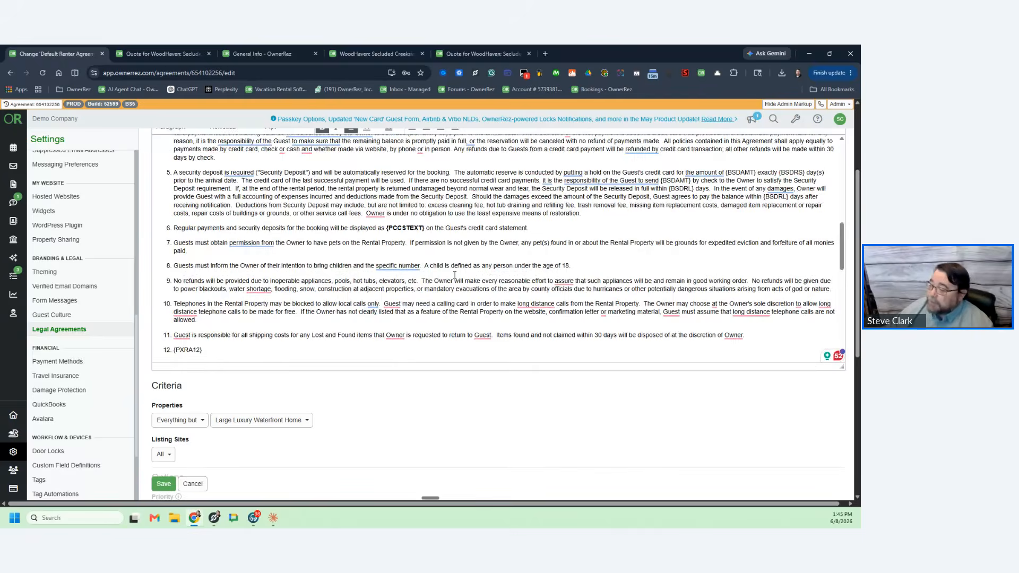
scroll(455, 274, "up", 1)
scroll(455, 275, "up", 2)
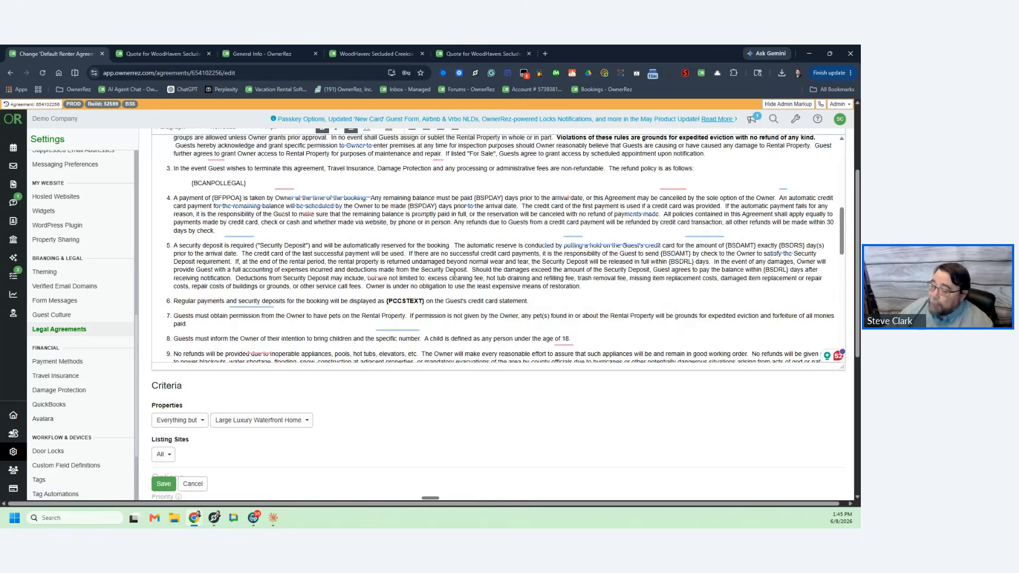
scroll(455, 274, "up", 2)
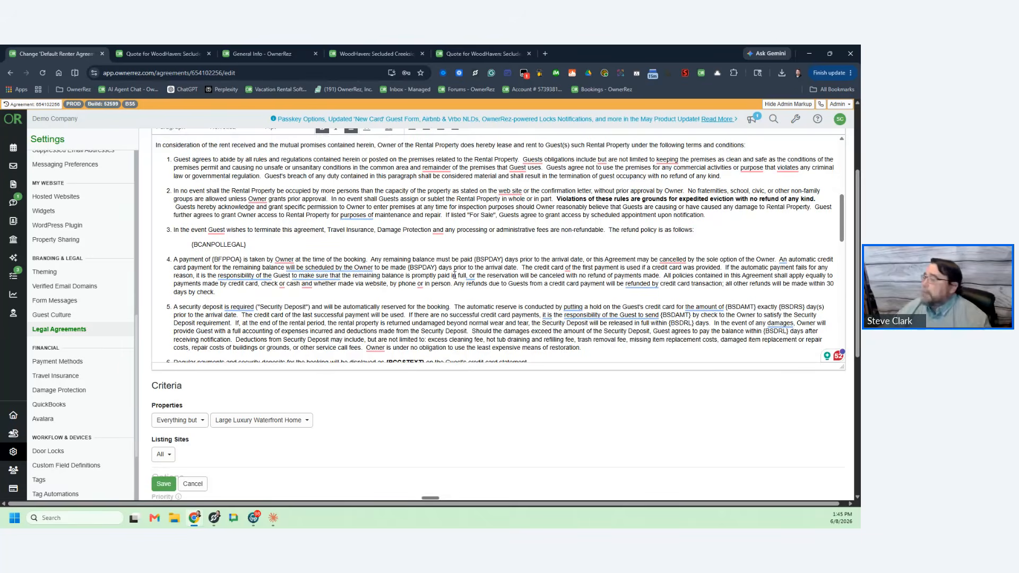
Step: Load woodhavenrentals.com/guidebook in a new tab to show the WoodHaven Guest Guidebook
left_click(547, 53)
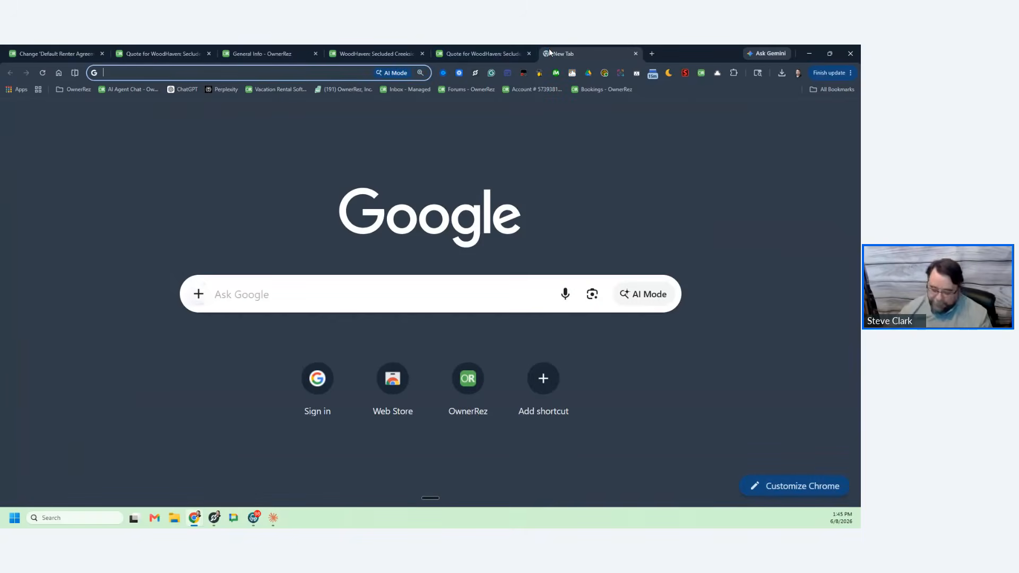
type("woodhg")
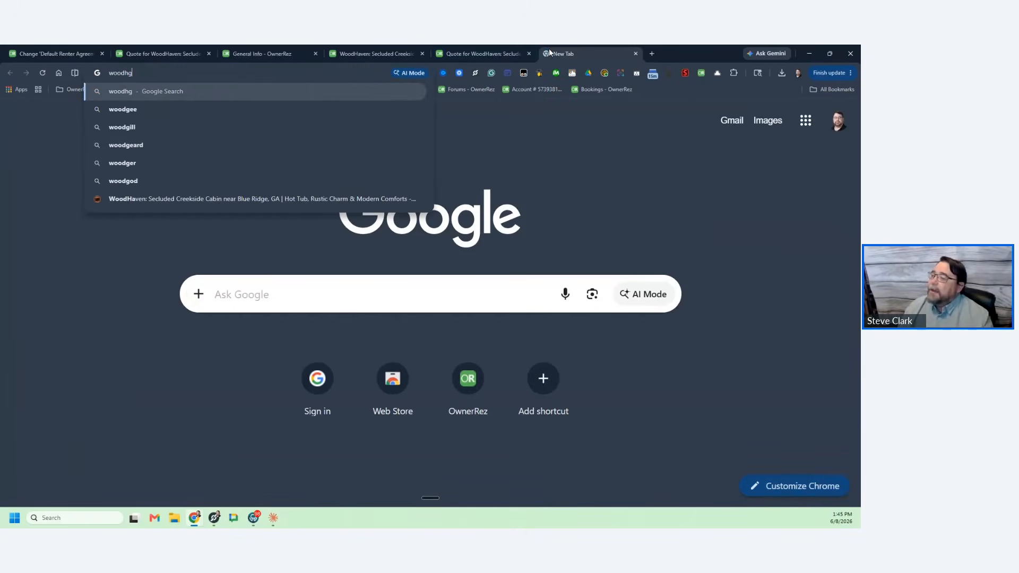
key("BackSpace")
key("BackSpace")
type("ha")
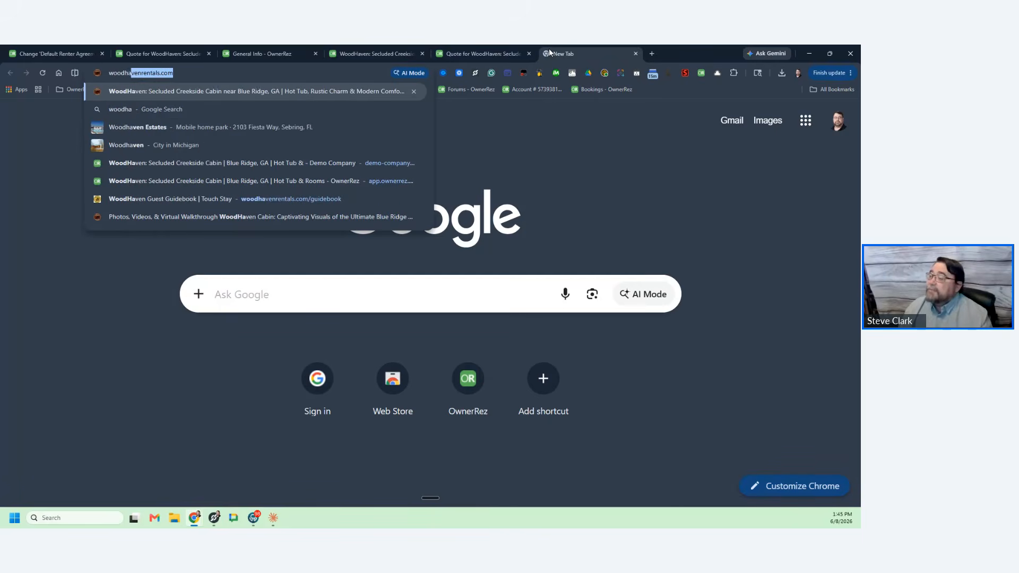
type("venrentals.com")
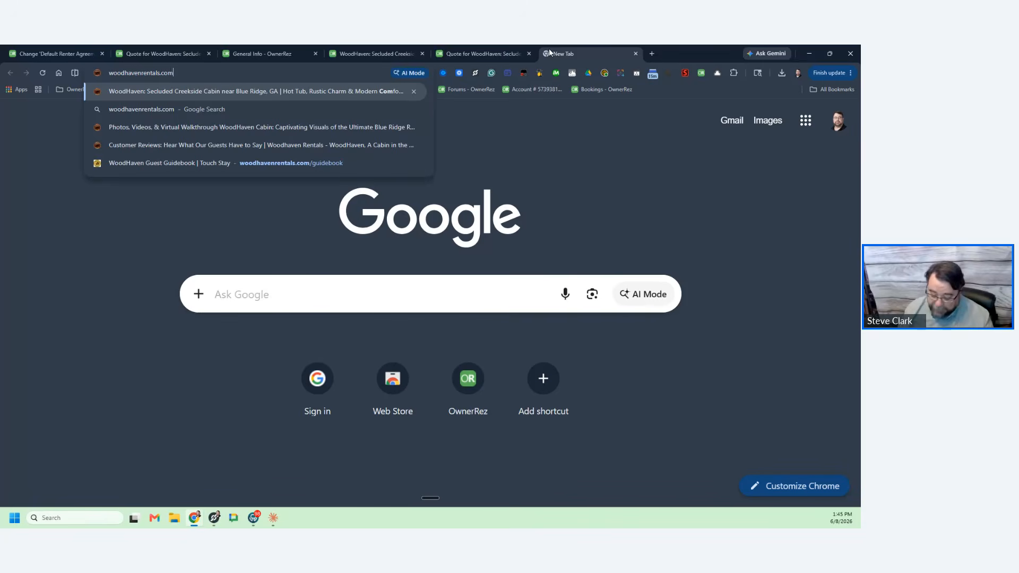
type("/guidebook")
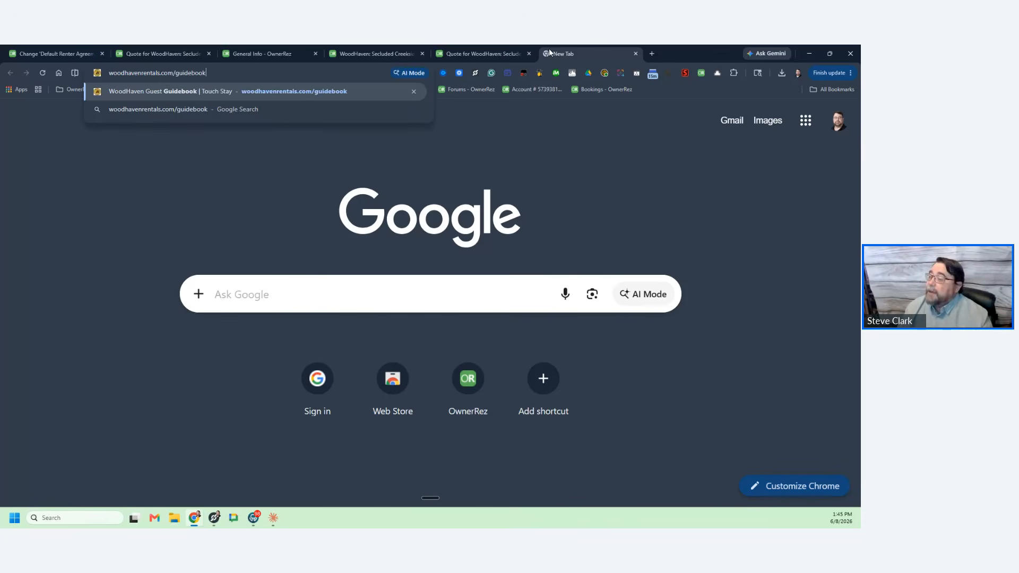
key("Return")
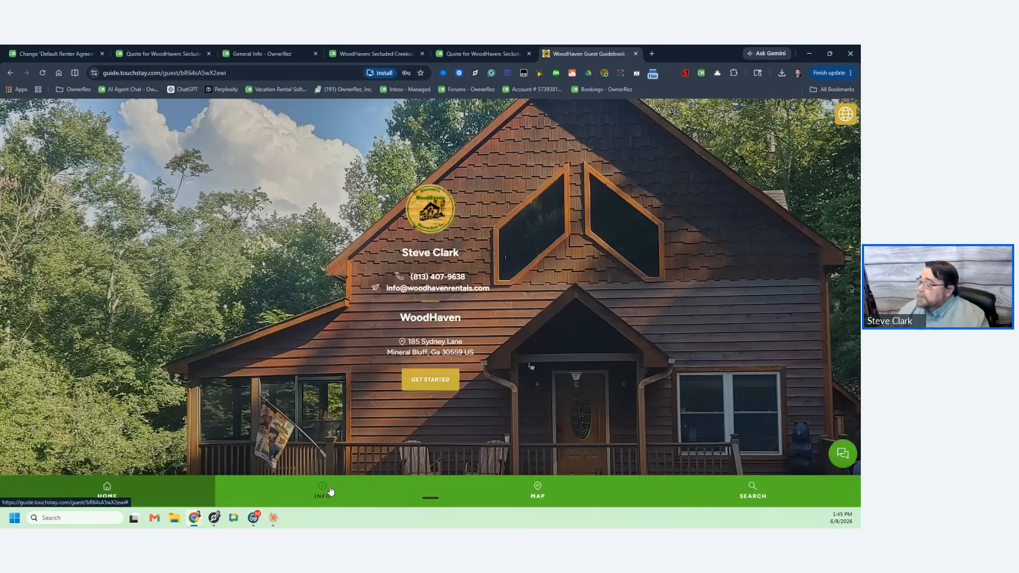
Step: Go through INFO and About the Accommodation to the Safety Info & Rules section
left_click(330, 491)
scroll(343, 308, "down", 3)
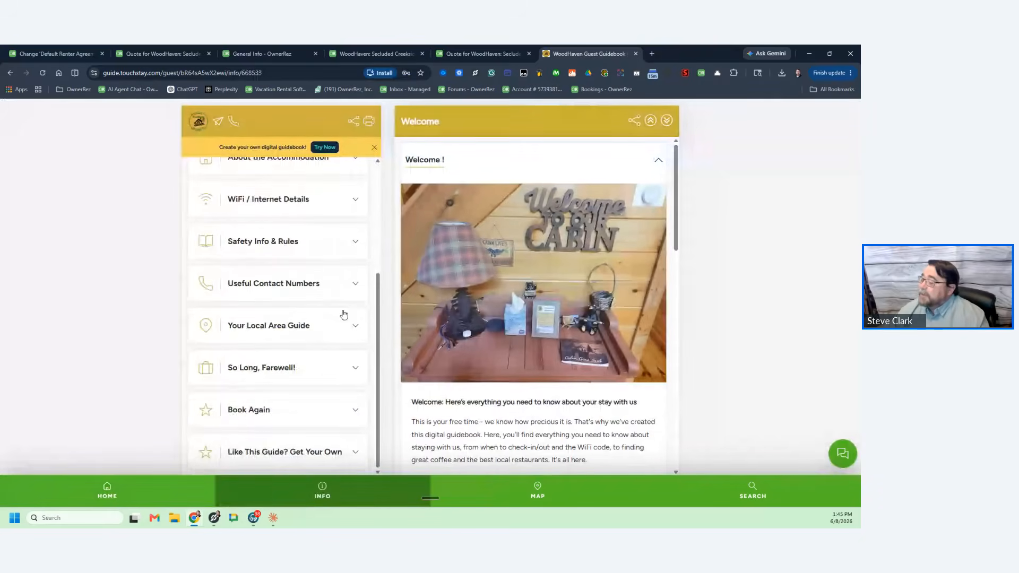
scroll(340, 332, "up", 3)
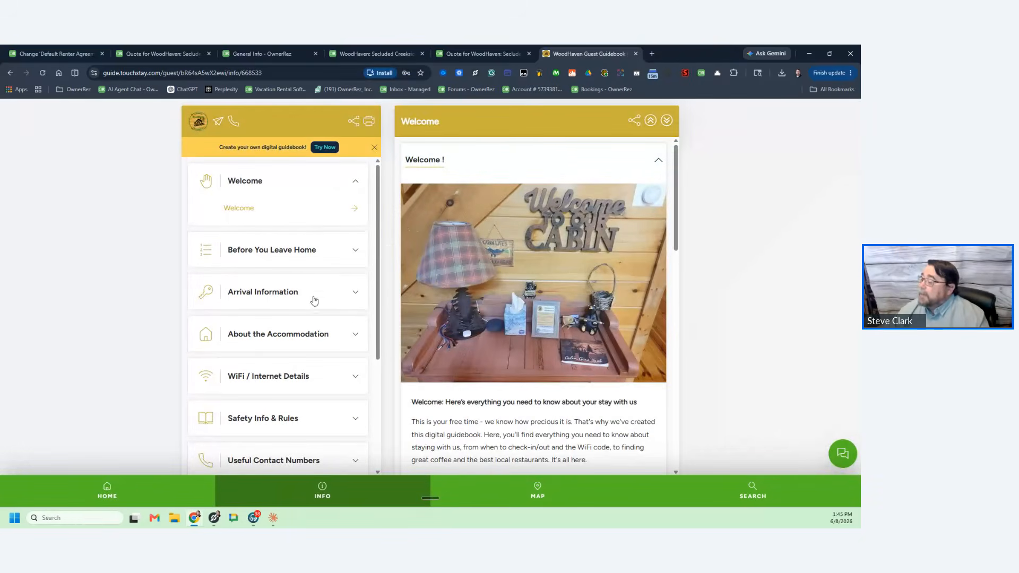
left_click(330, 334)
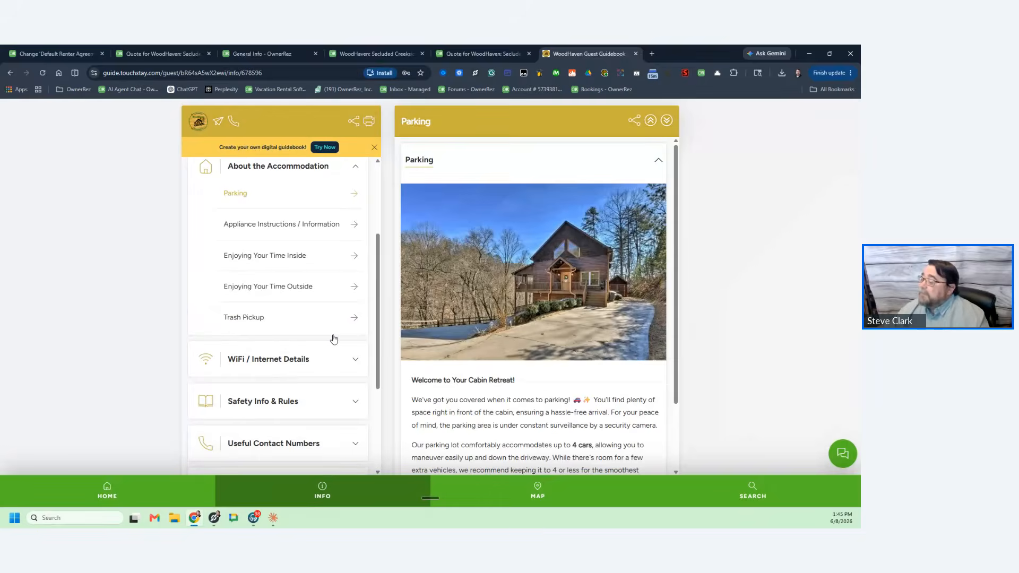
scroll(342, 318, "down", 2)
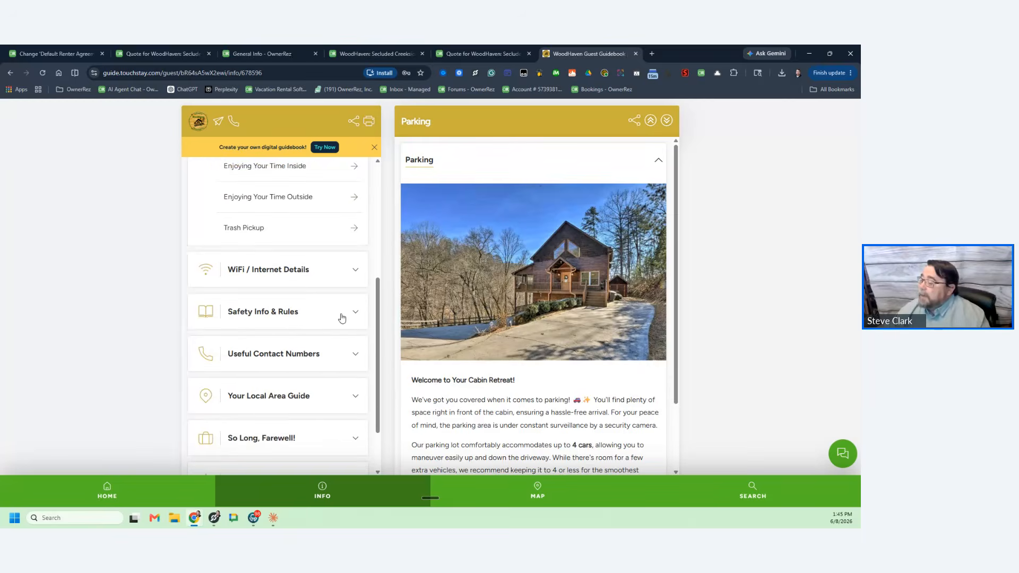
left_click(342, 318)
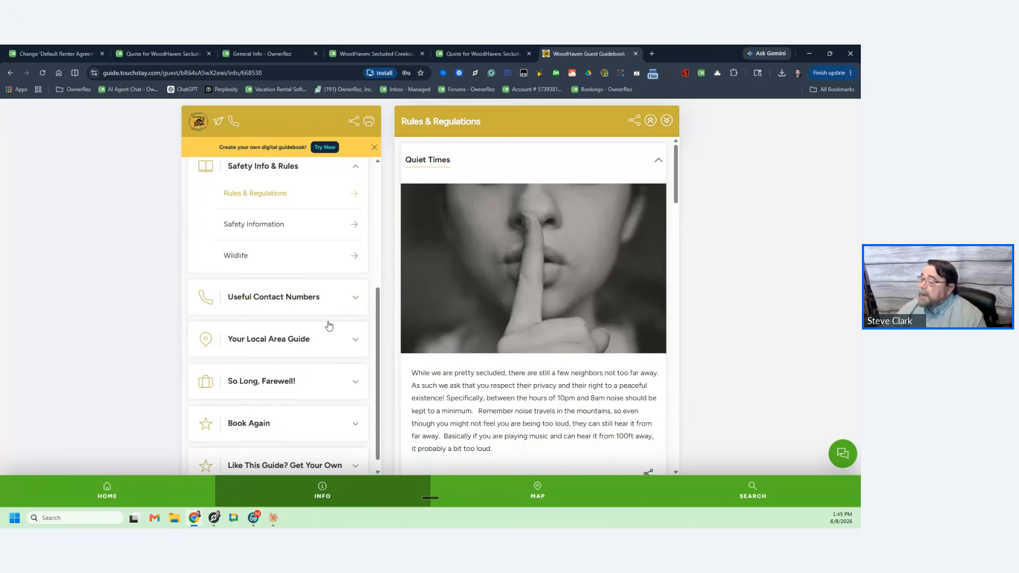
Step: Scroll Rules & Regulations to Breakages and highlight the note on reporting damage promptly
scroll(478, 362, "down", 7)
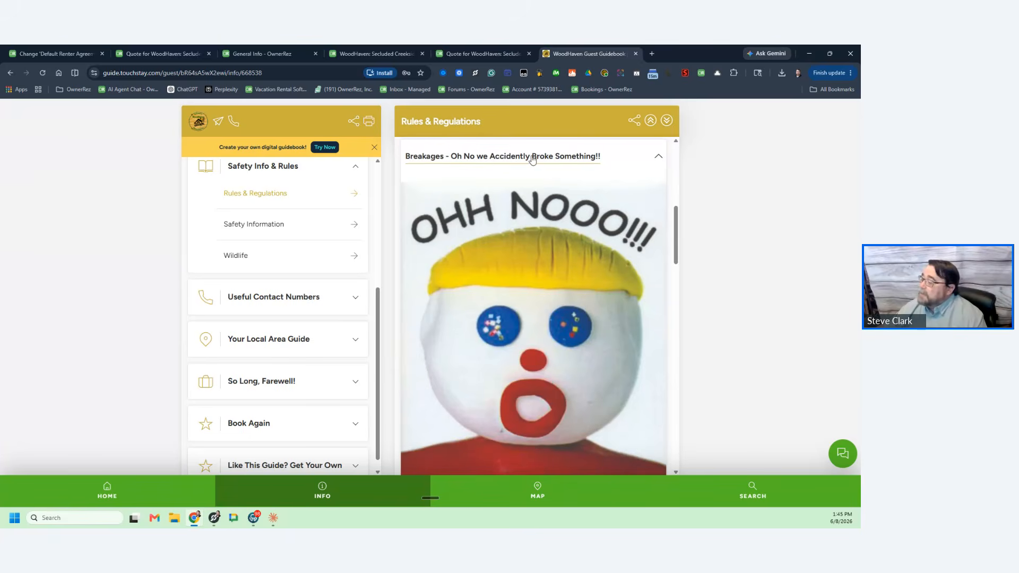
scroll(540, 285, "down", 3)
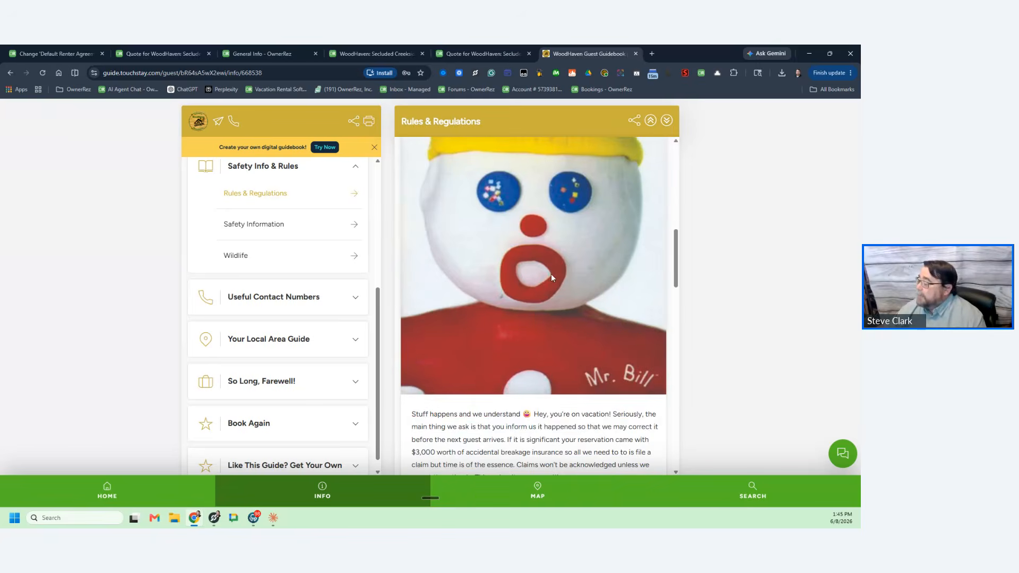
scroll(551, 280, "down", 2)
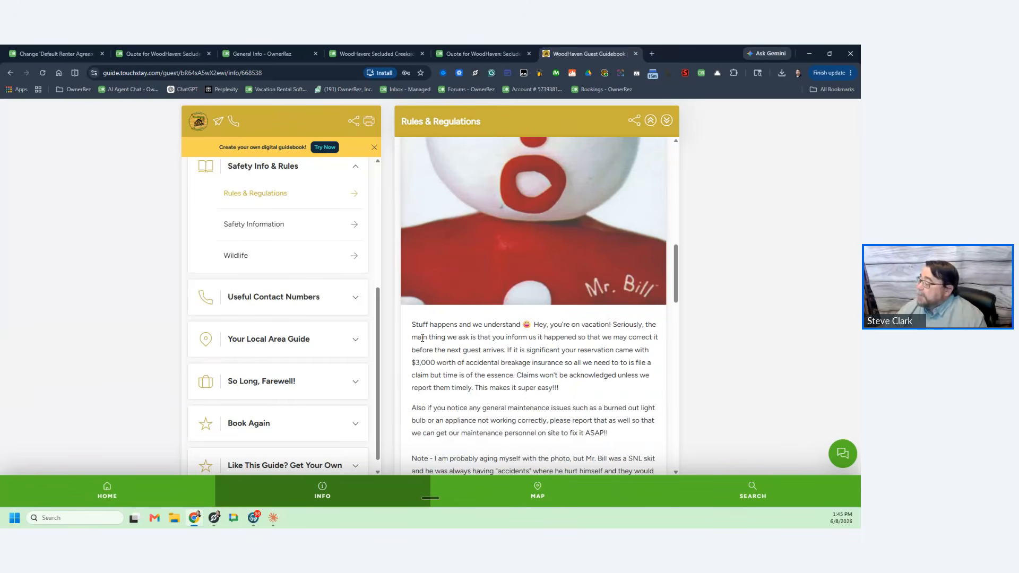
left_click_drag(422, 338, 651, 376)
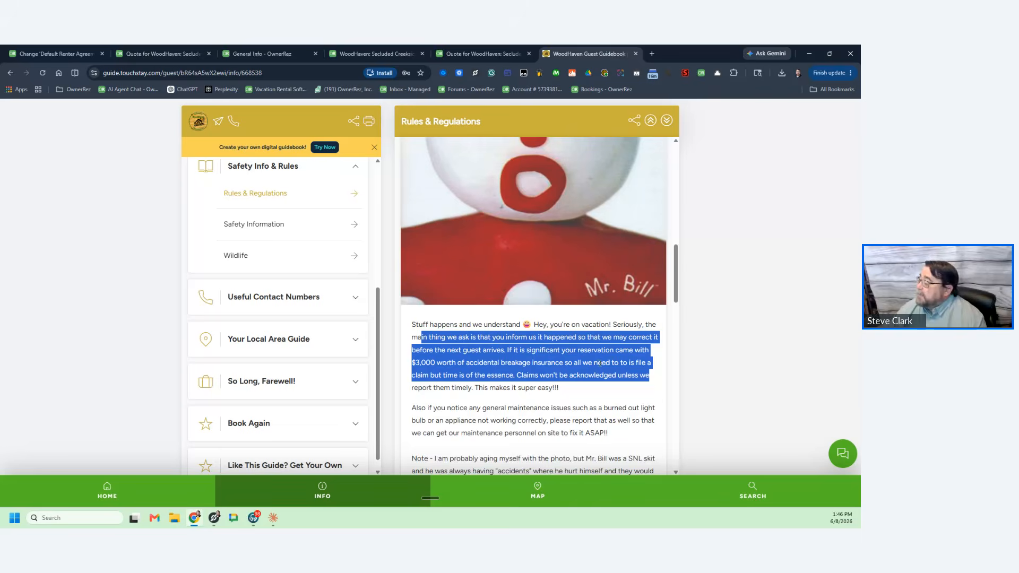
scroll(600, 363, "down", 1)
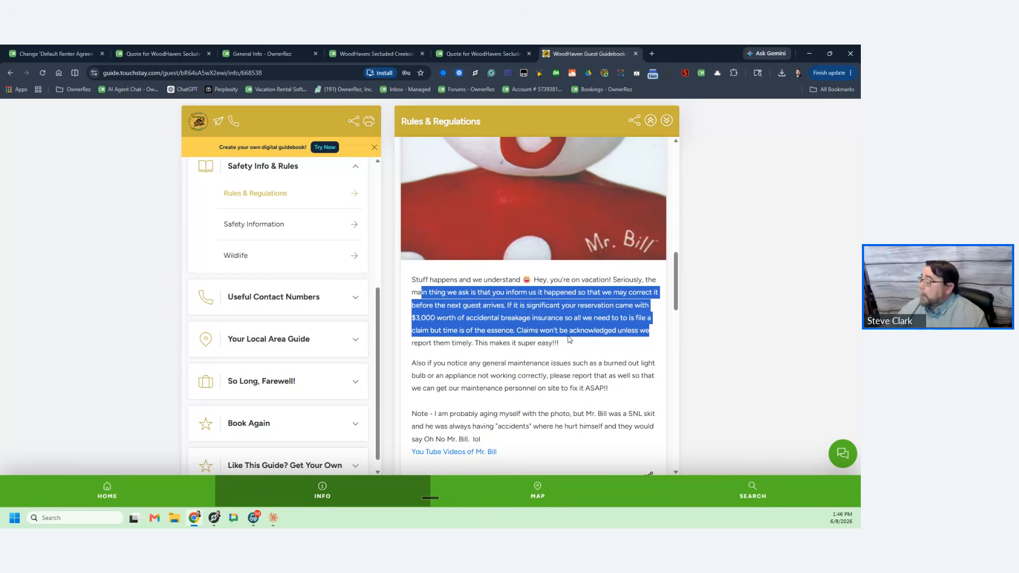
scroll(550, 365, "down", 2)
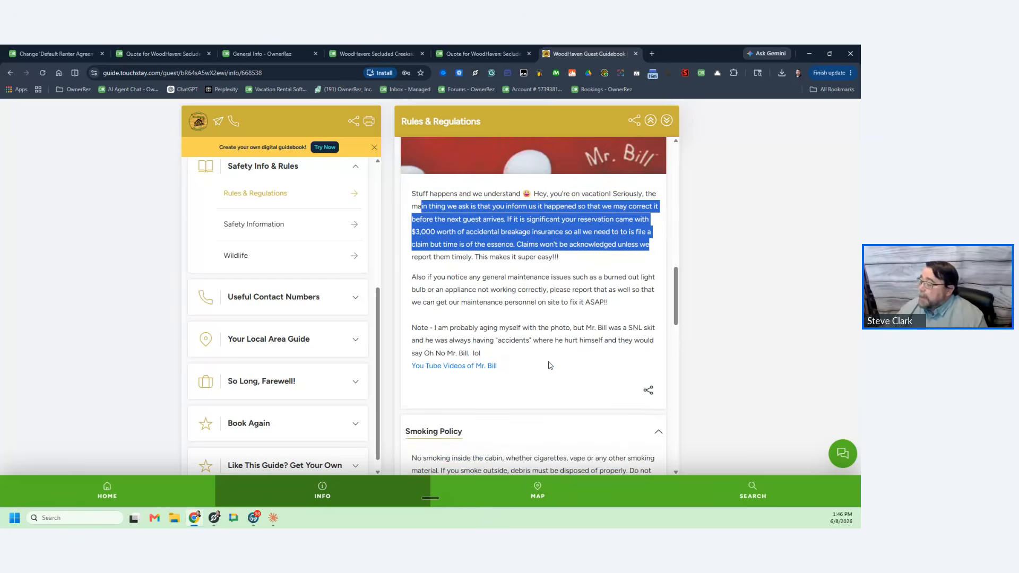
scroll(550, 365, "up", 5)
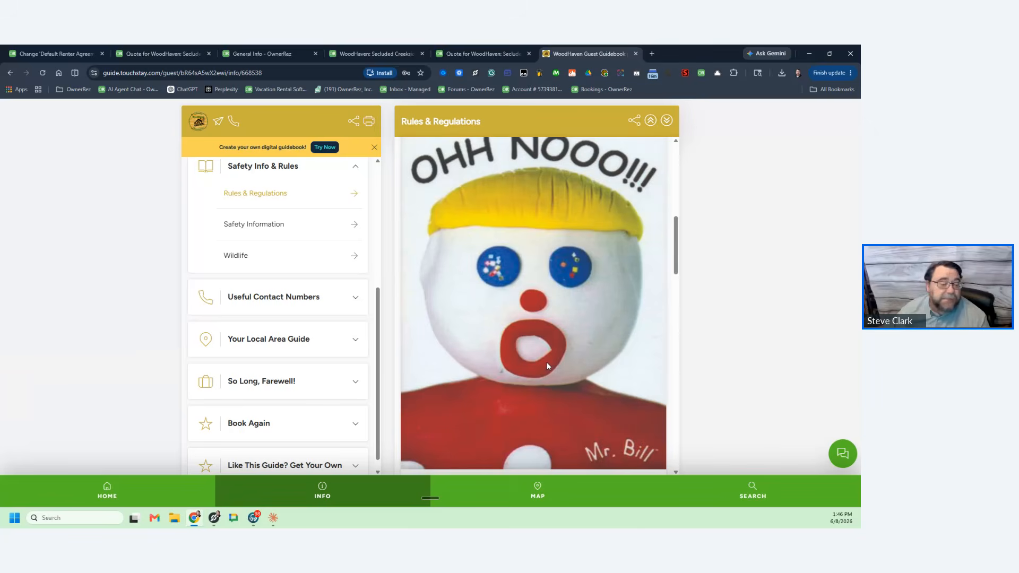
scroll(547, 366, "up", 1)
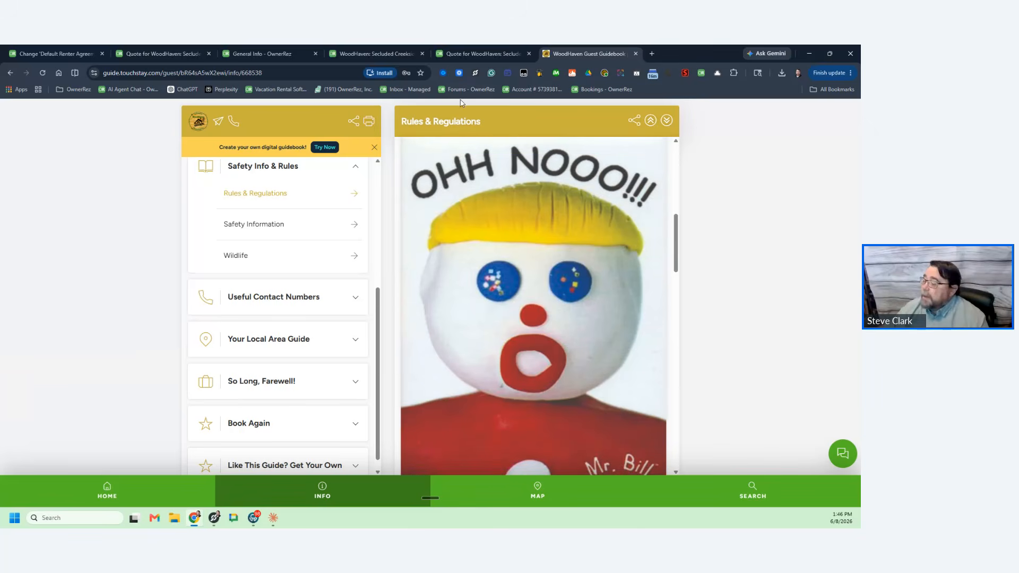
Step: Close the guidebook tab and advance the slideshow to the Available Resources slide
left_click(636, 53)
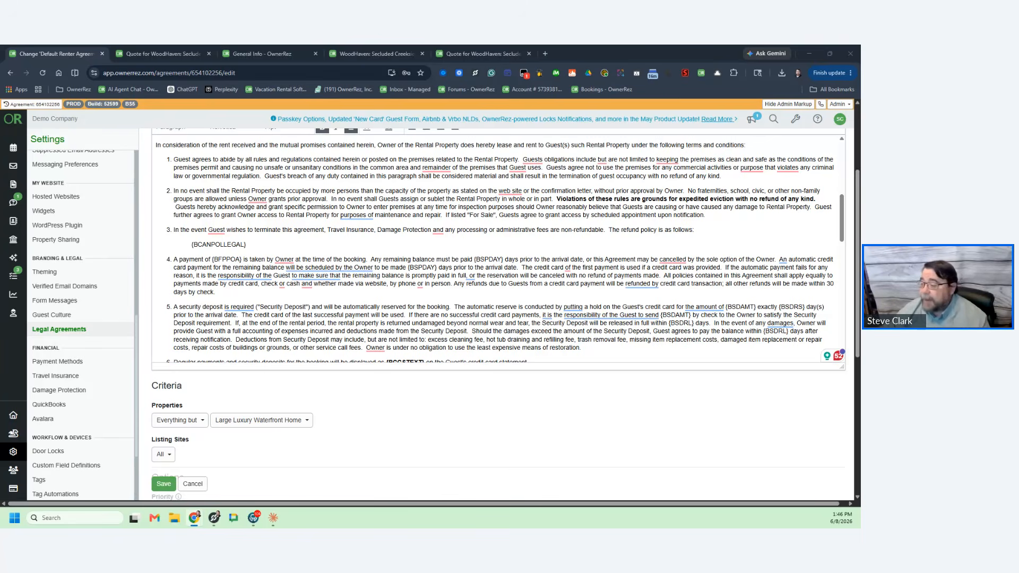
mouse_move(326, 268)
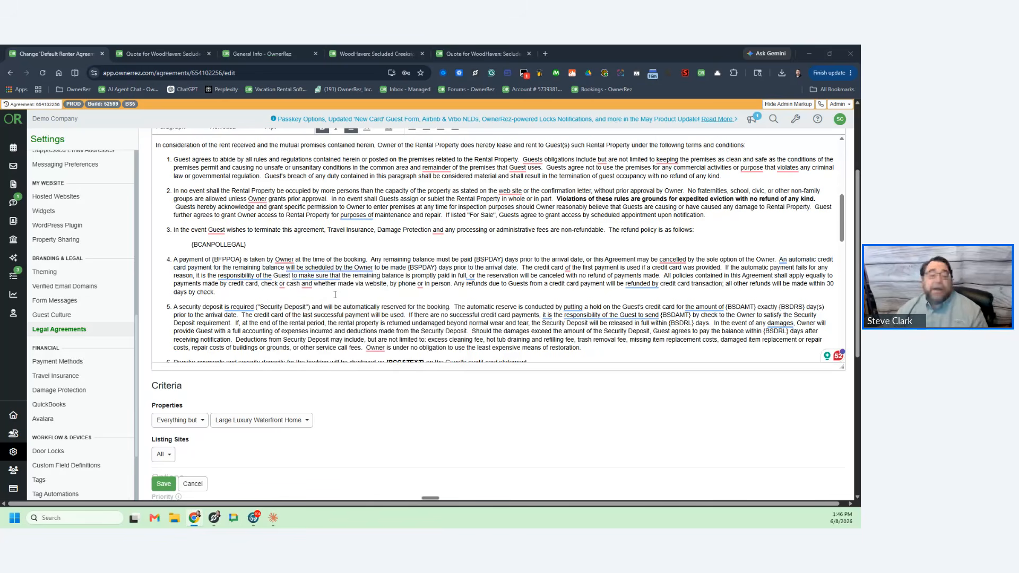
key("alt+Tab")
left_click(342, 292)
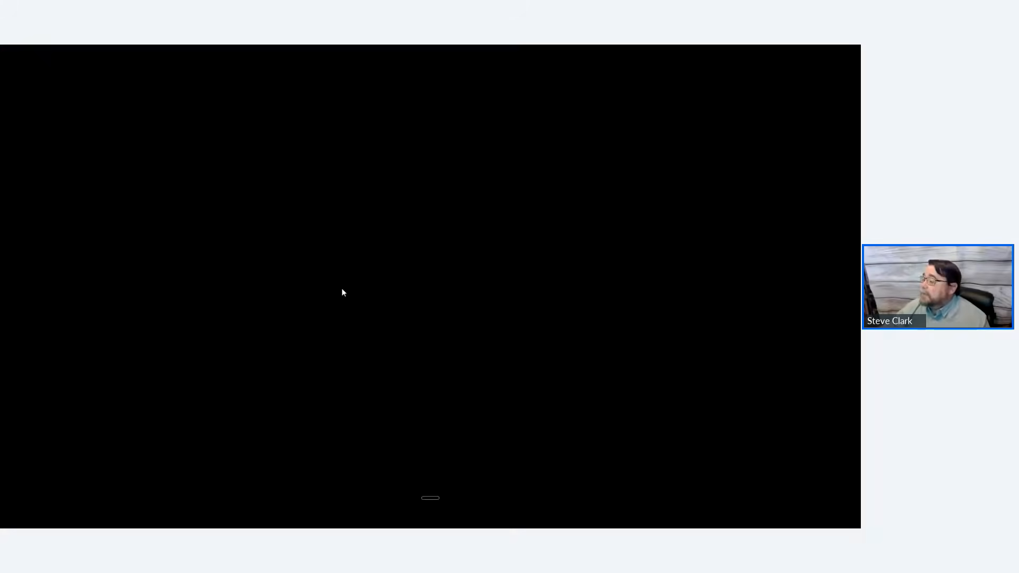